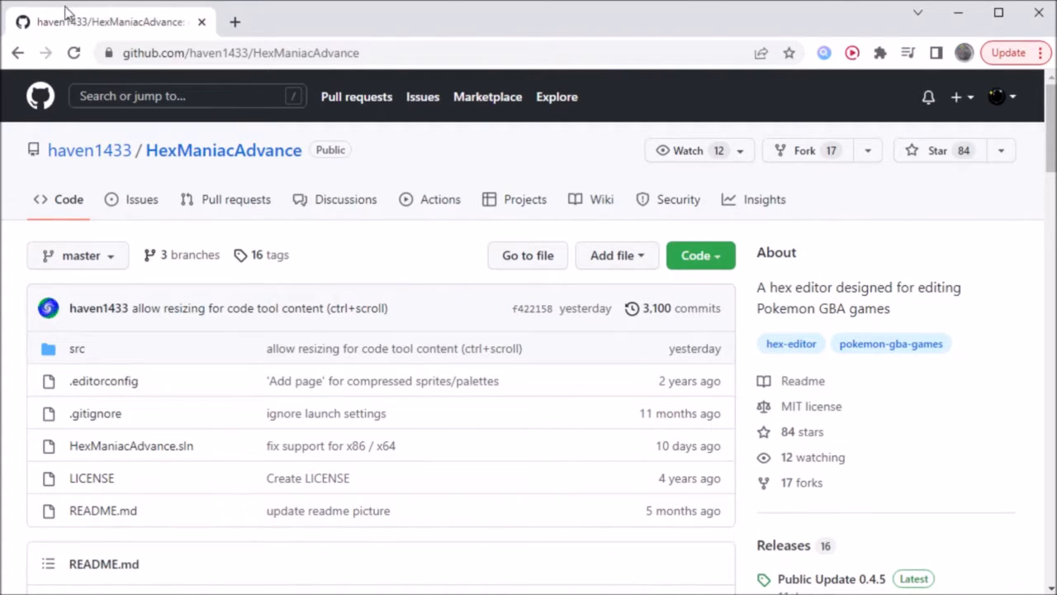
Step: Open the HexManiacAdvance repository's releases and review the Public Update 0.4.5 notes and downloadable assets
{"action": "left_click_drag", "start_coordinate": [124, 53], "coordinate": [371, 52]}
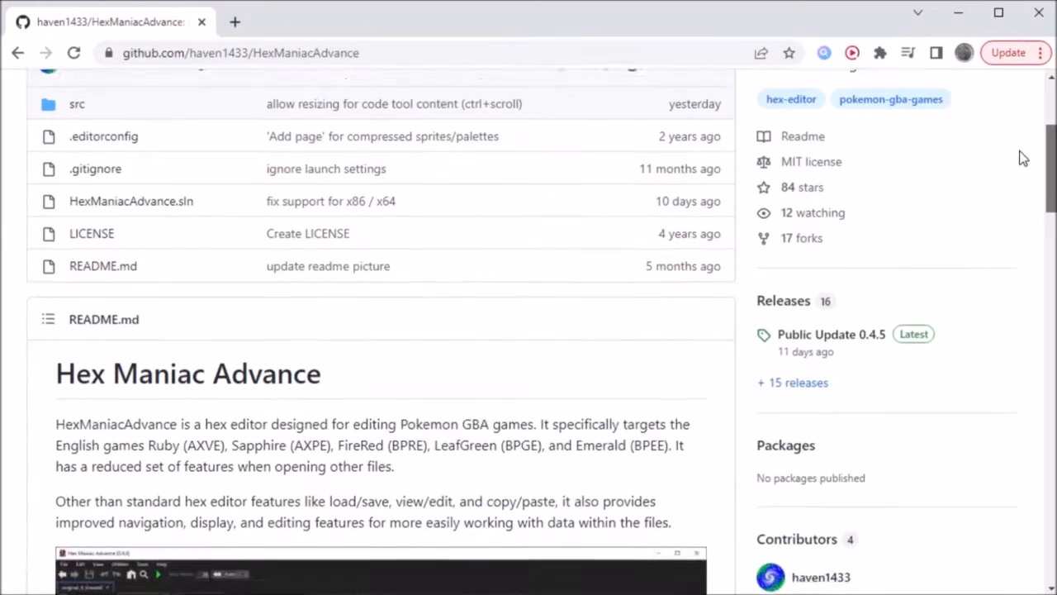
{"action": "left_click_drag", "start_coordinate": [1022, 158], "coordinate": [1022, 146]}
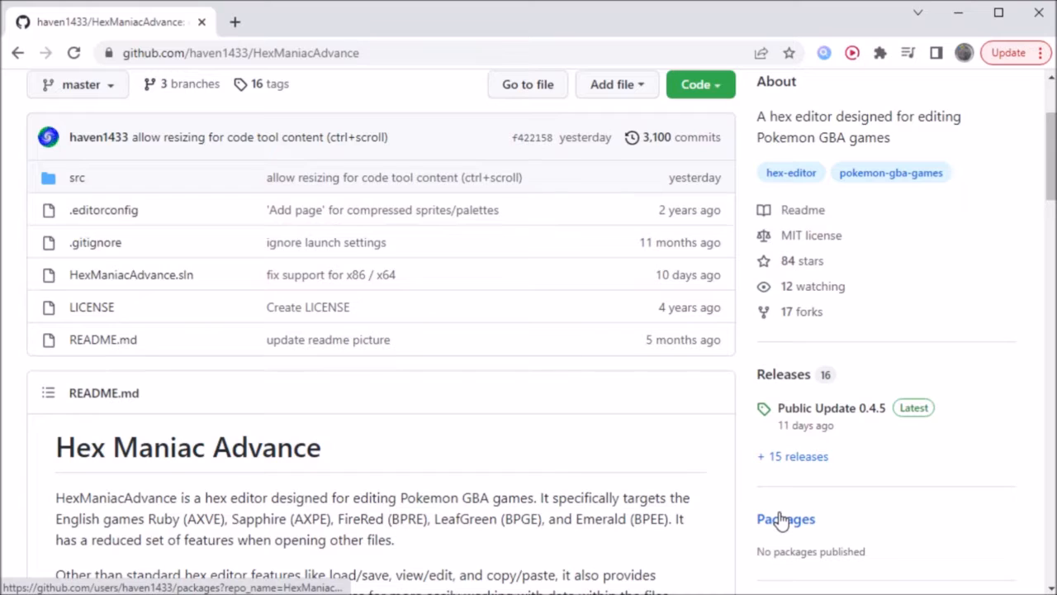
{"action": "left_click", "coordinate": [784, 377]}
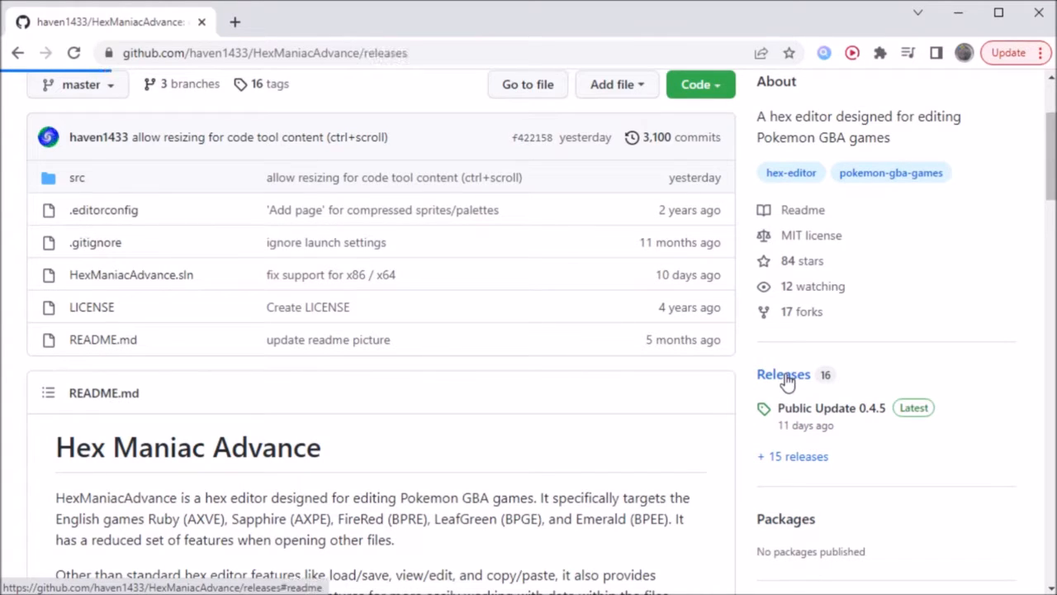
{"action": "scroll", "coordinate": [248, 294], "scroll_direction": "down", "scroll_amount": 2}
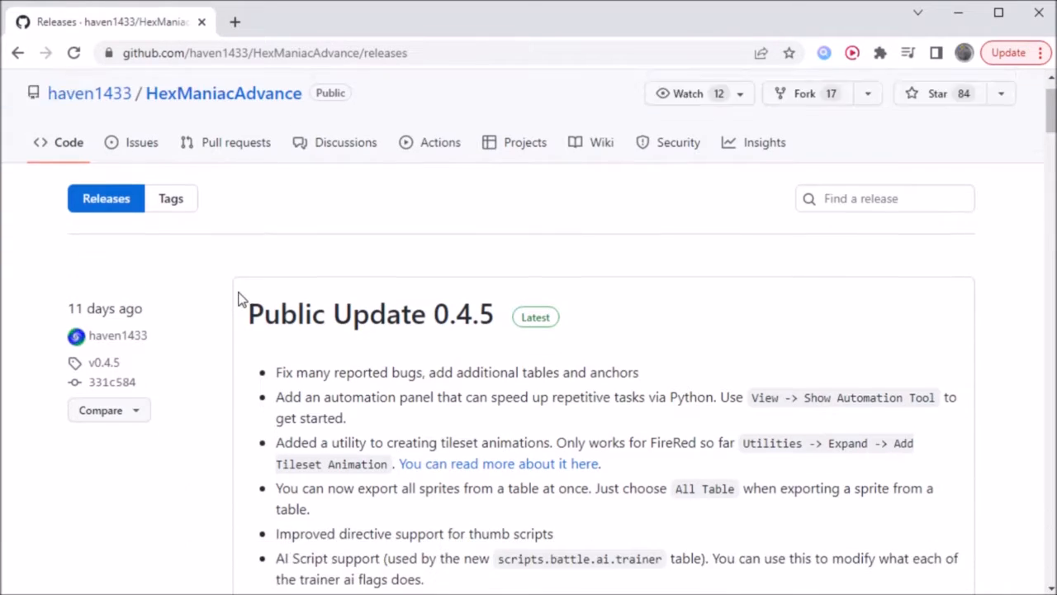
{"action": "scroll", "coordinate": [239, 299], "scroll_direction": "down", "scroll_amount": 3}
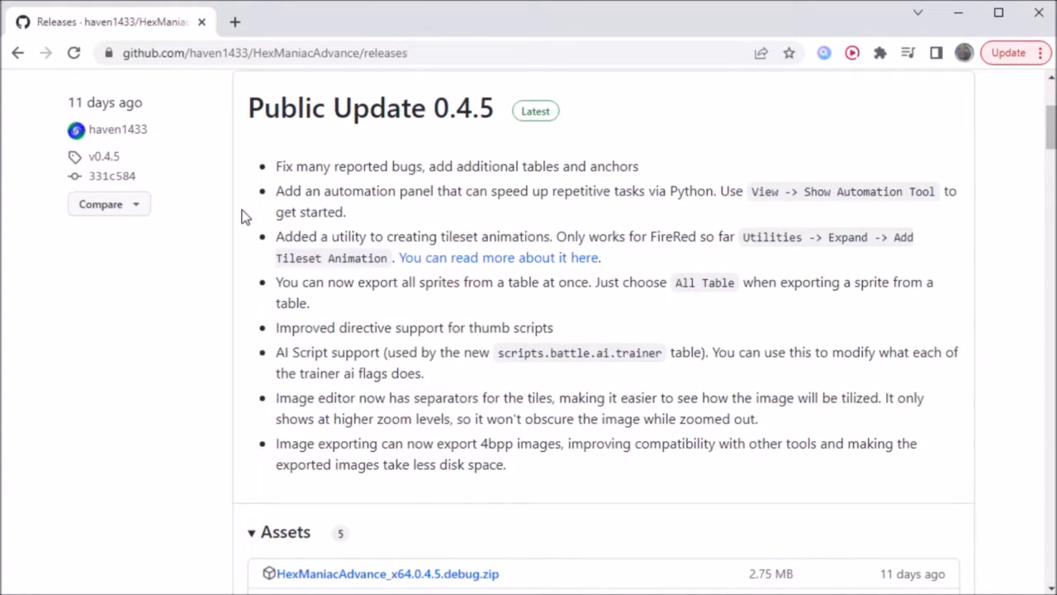
{"action": "scroll", "coordinate": [243, 216], "scroll_direction": "down", "scroll_amount": 2}
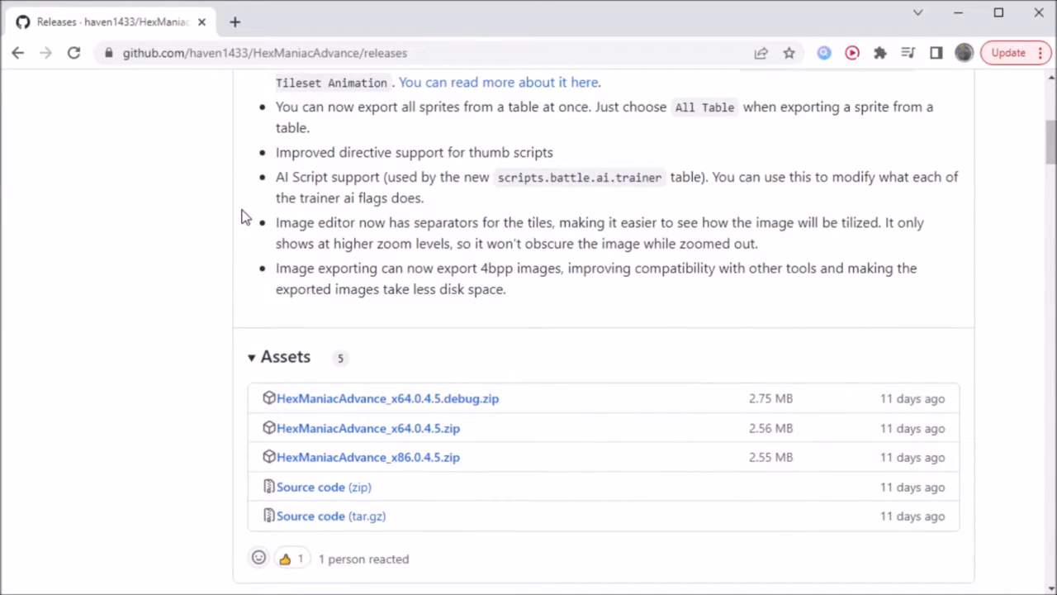
{"action": "scroll", "coordinate": [243, 216], "scroll_direction": "down", "scroll_amount": 1}
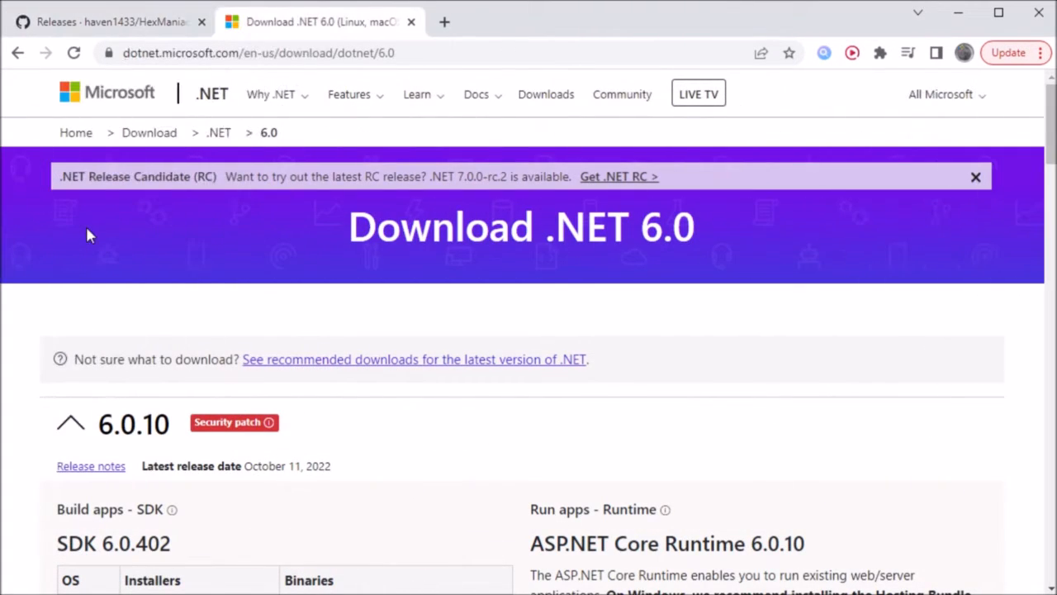
Step: Find the .NET Desktop Runtime 6.0.10 section with its Windows installers on the .NET 6.0 download page
{"action": "scroll", "coordinate": [289, 253], "scroll_direction": "down", "scroll_amount": 2}
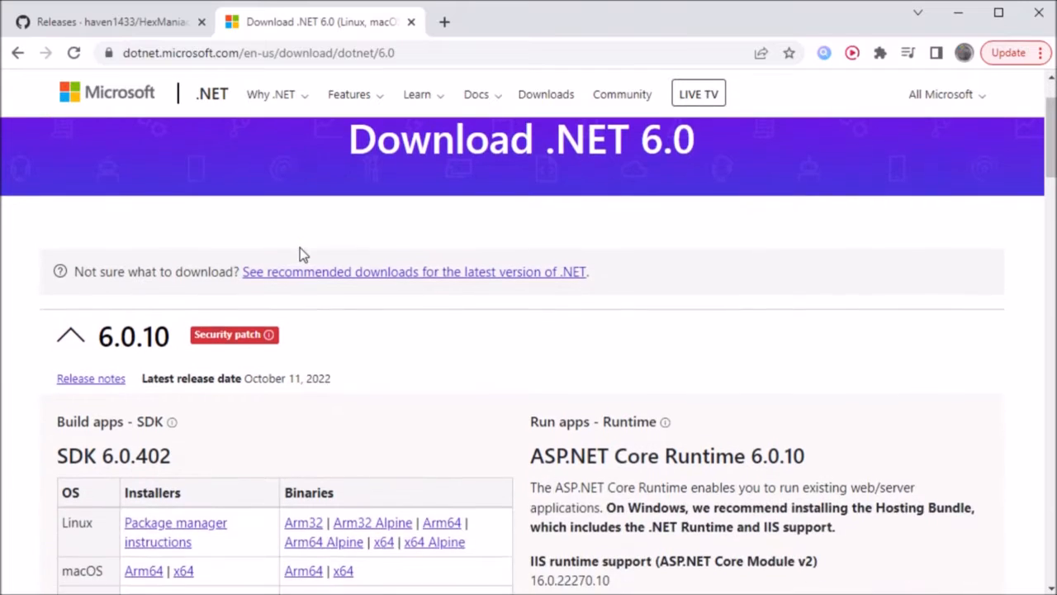
{"action": "scroll", "coordinate": [506, 328], "scroll_direction": "down", "scroll_amount": 3}
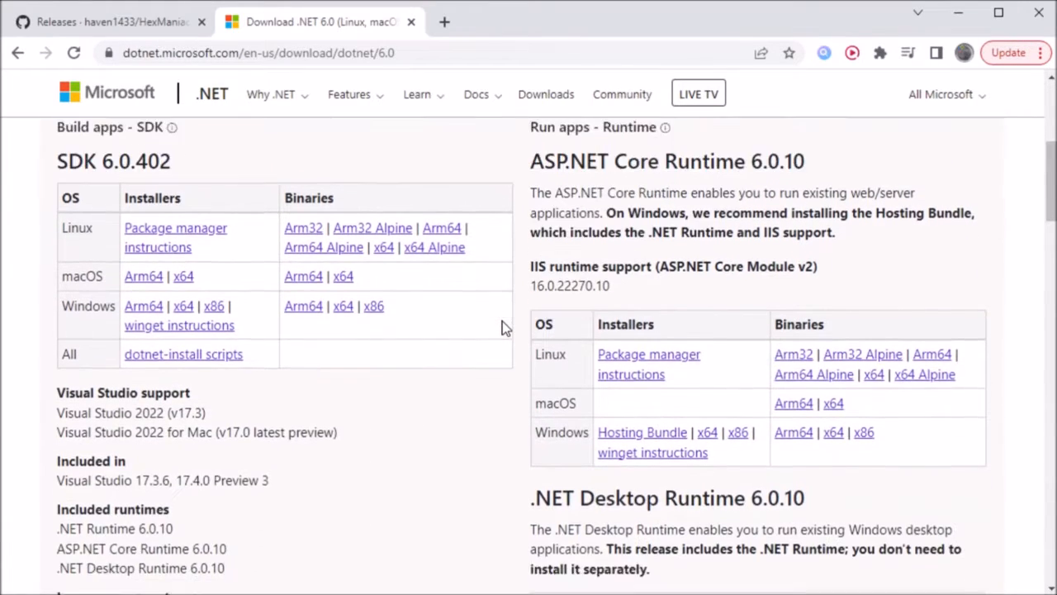
{"action": "scroll", "coordinate": [505, 328], "scroll_direction": "up", "scroll_amount": 1}
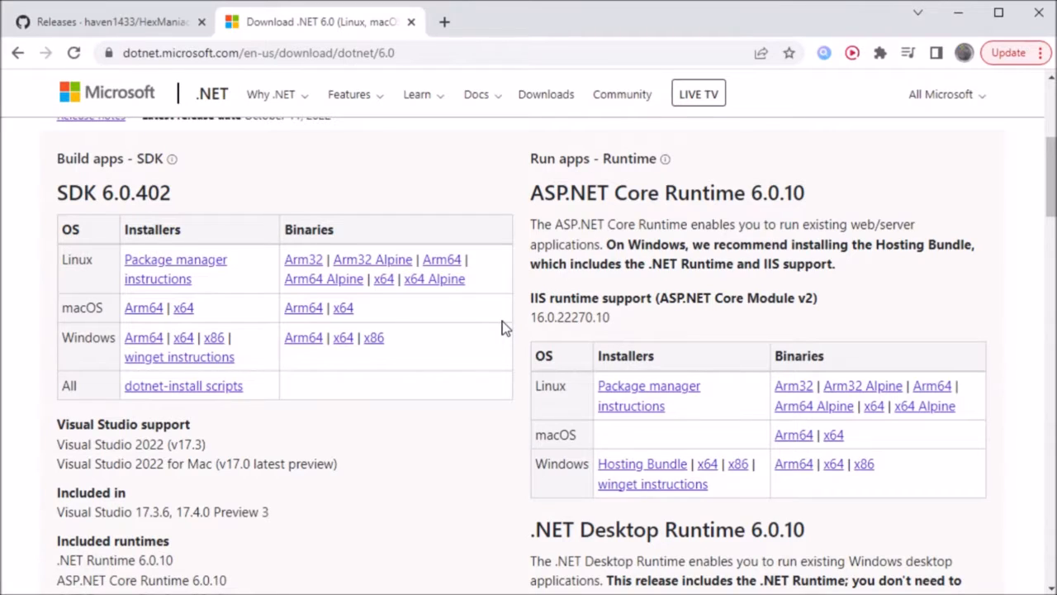
{"action": "scroll", "coordinate": [506, 328], "scroll_direction": "down", "scroll_amount": 3}
{"action": "scroll", "coordinate": [505, 328], "scroll_direction": "down", "scroll_amount": 1}
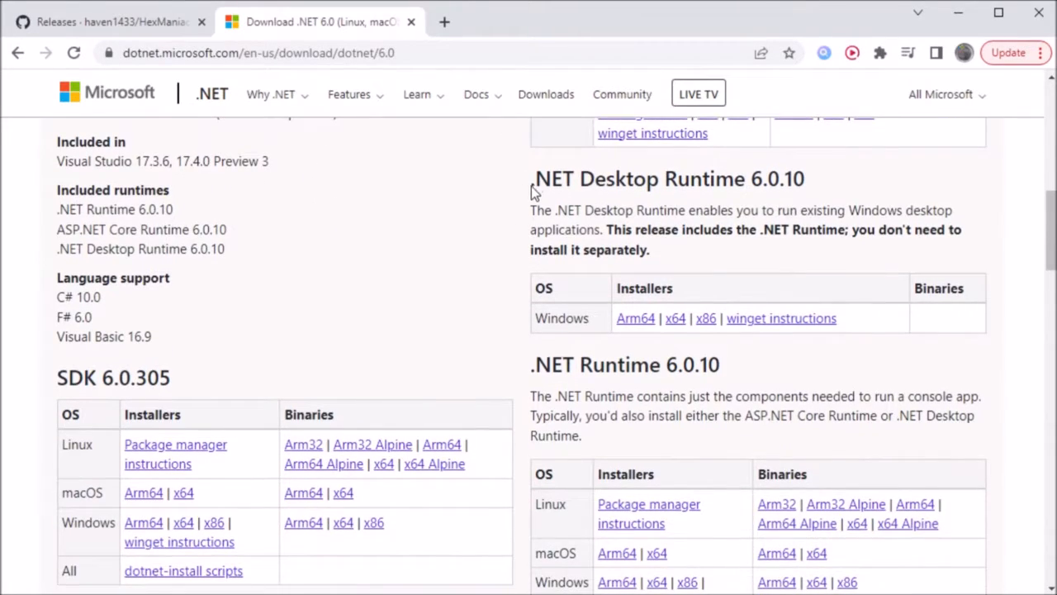
{"action": "left_click_drag", "start_coordinate": [533, 191], "coordinate": [834, 186]}
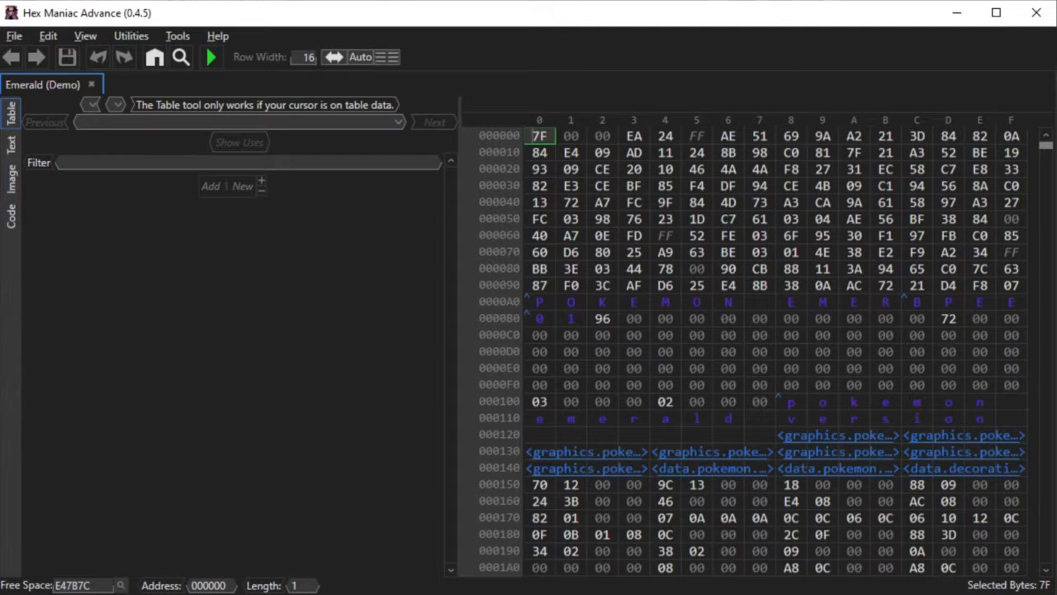
Step: Search the Goto screen for "trainers" and open the data.trainers.stats table
{"action": "left_click", "coordinate": [47, 37]}
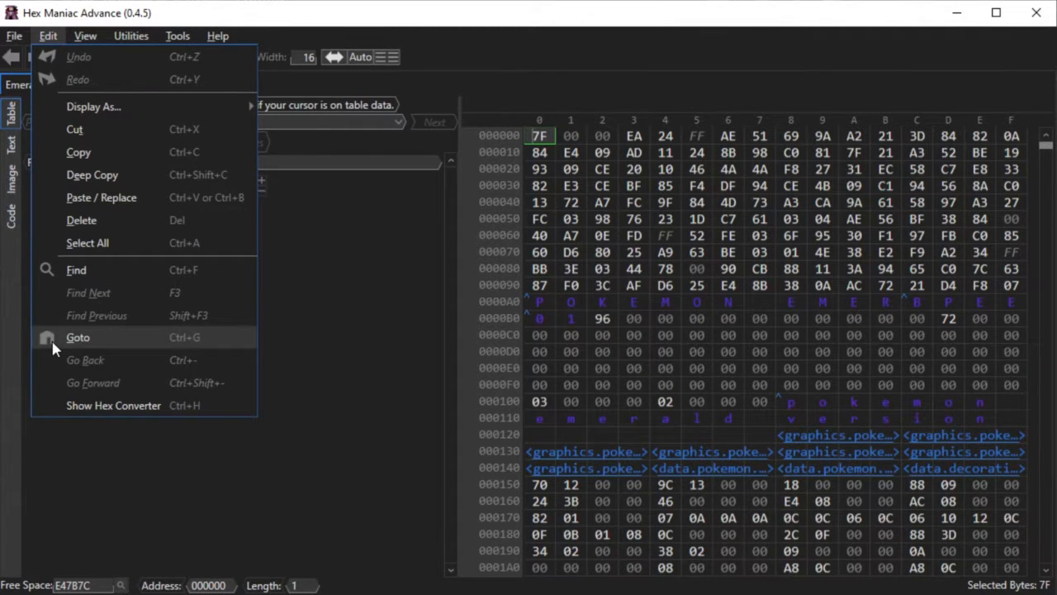
{"action": "left_click", "coordinate": [359, 10]}
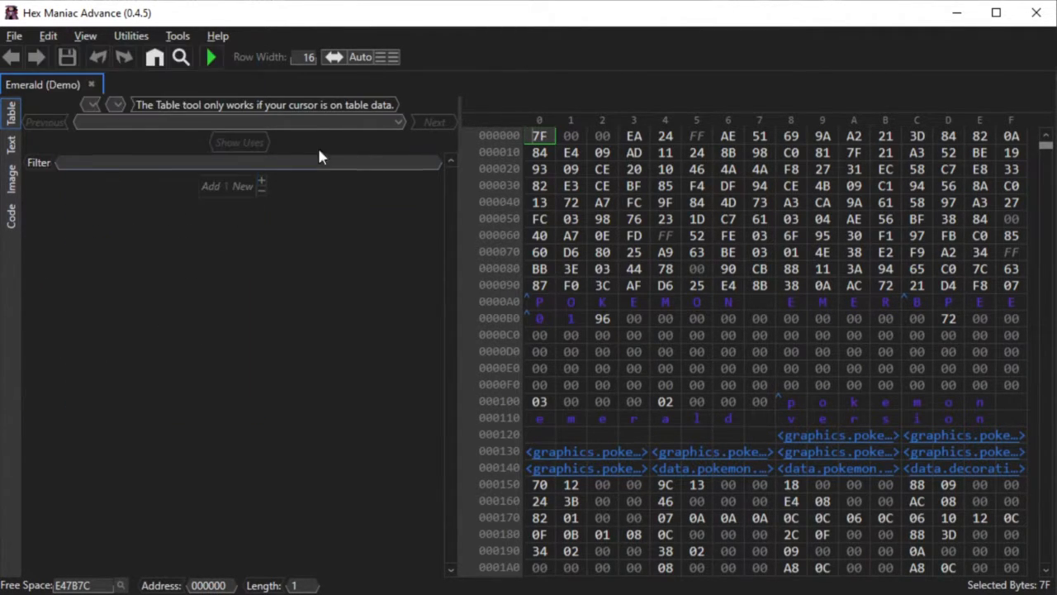
{"action": "left_click", "coordinate": [155, 60]}
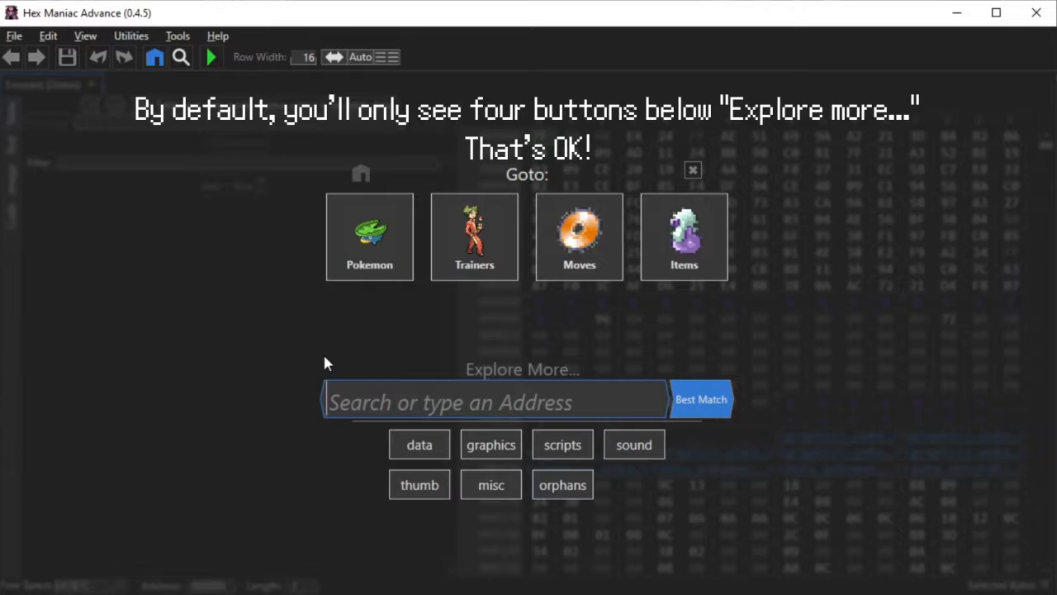
{"action": "type", "text": "trainers"}
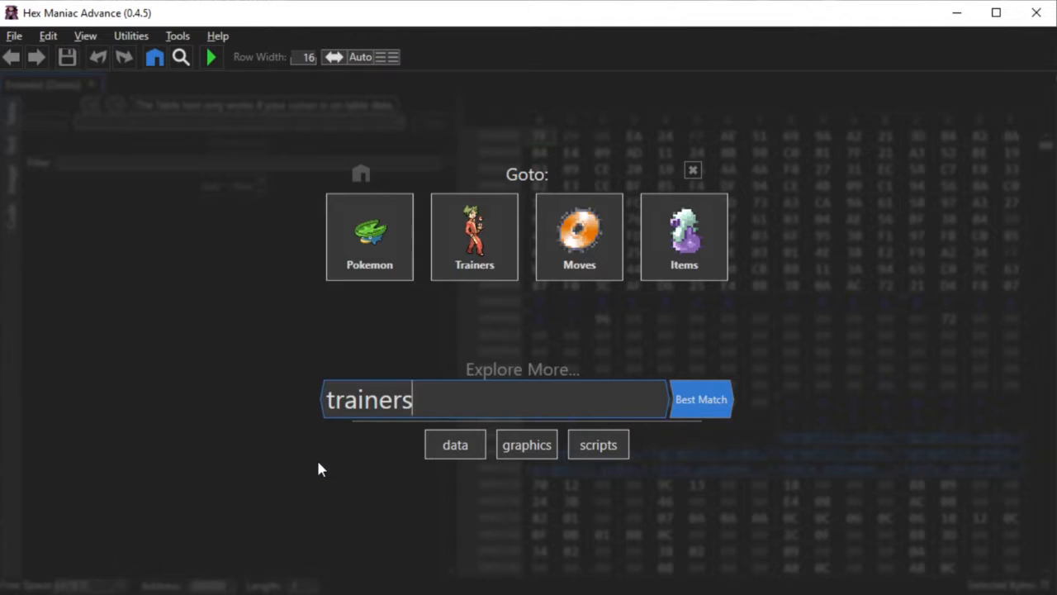
{"action": "left_click", "coordinate": [435, 450]}
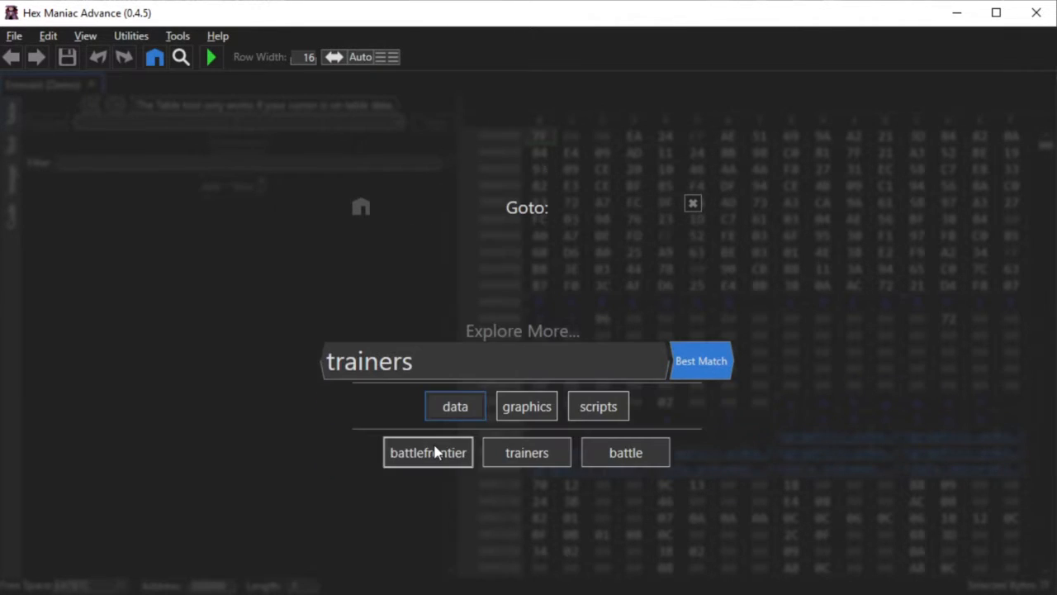
{"action": "left_click", "coordinate": [531, 460]}
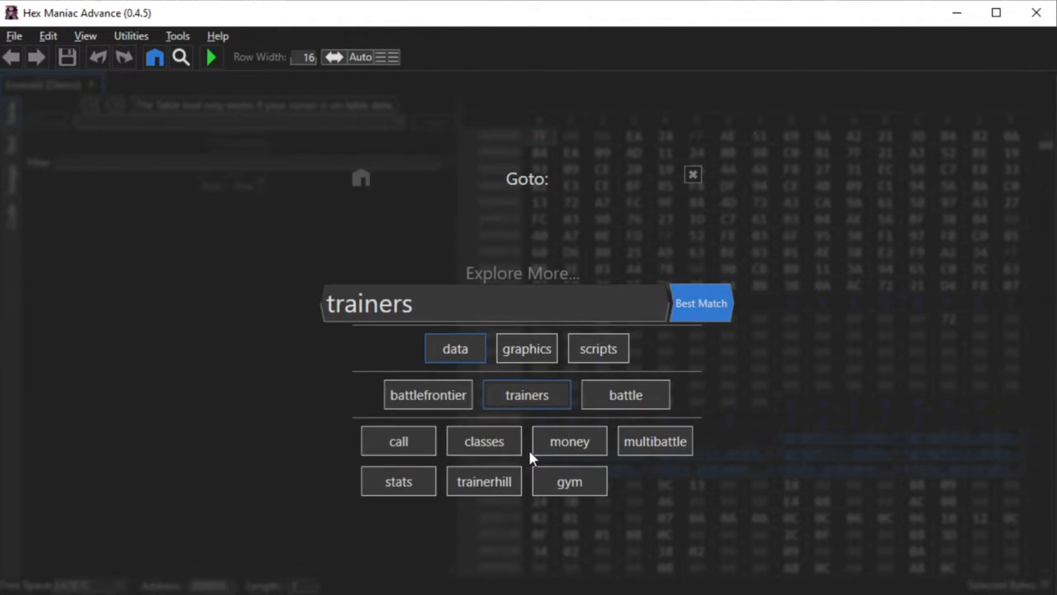
{"action": "left_click", "coordinate": [392, 490]}
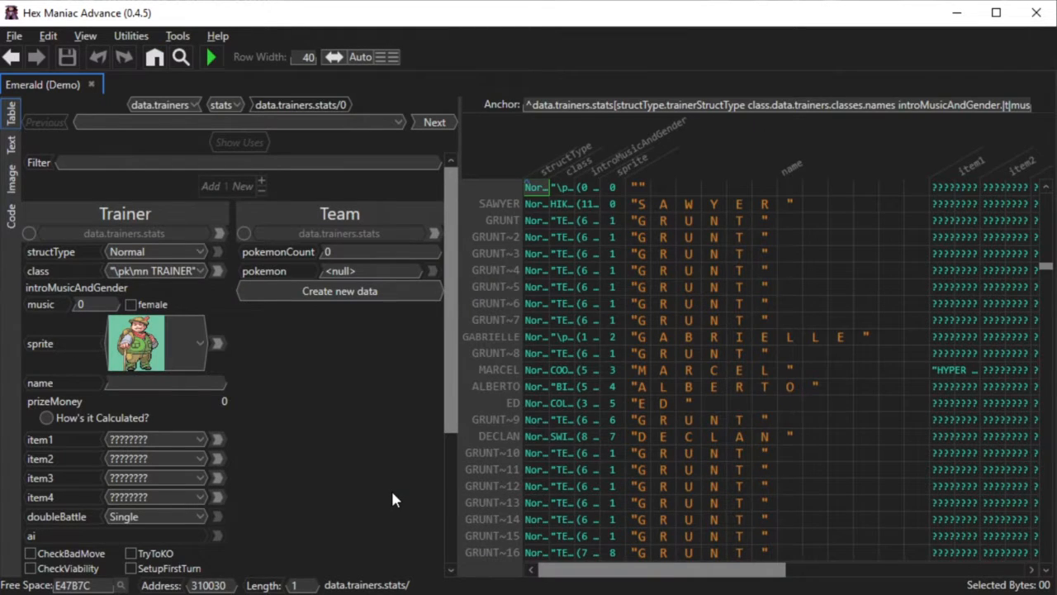
Step: Reopen the Goto screen, clear the search text and go to the trainer data through the Trainers shortcut
{"action": "left_click", "coordinate": [156, 57]}
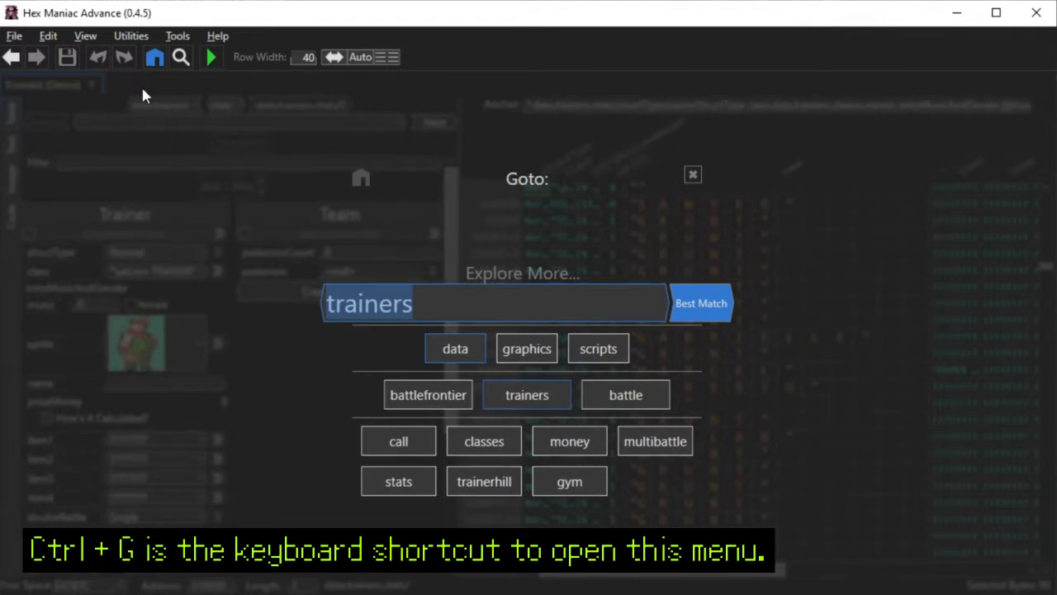
{"action": "key", "text": "BackSpace"}
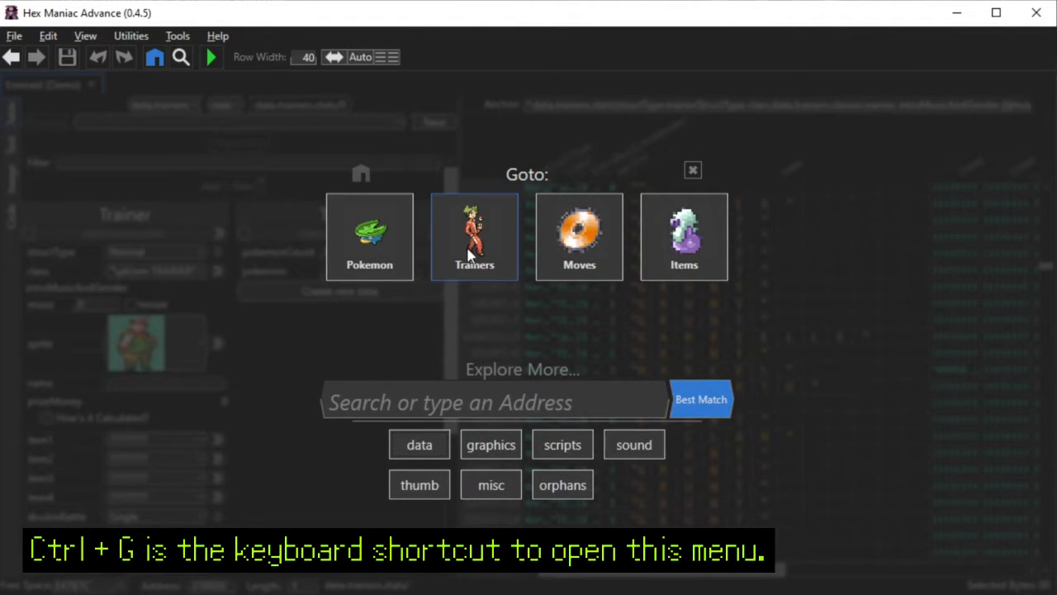
{"action": "left_click", "coordinate": [471, 248]}
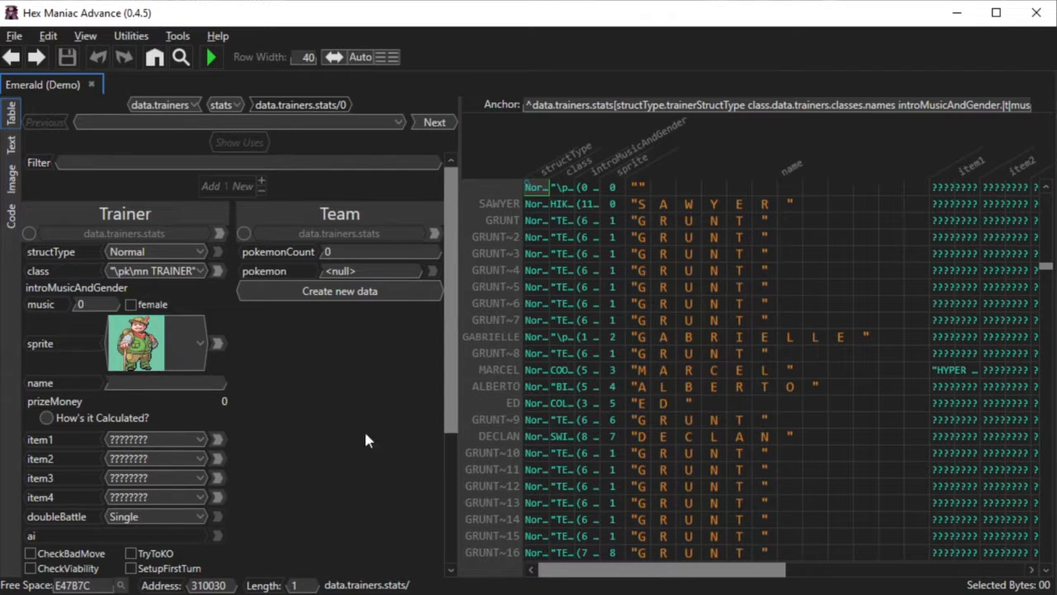
Step: Look through the rows of the trainer stats table and the editable fields of its first entry
{"action": "mouse_move", "coordinate": [570, 570]}
{"action": "left_mouse_down"}
{"action": "mouse_move", "coordinate": [844, 571]}
{"action": "mouse_move", "coordinate": [583, 569]}
{"action": "left_mouse_up"}
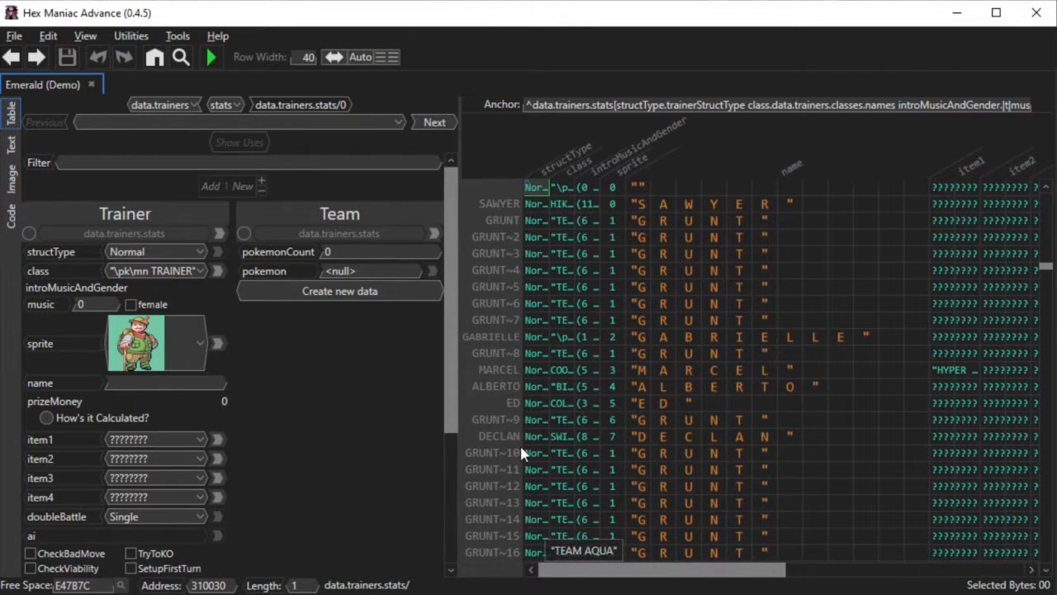
{"action": "scroll", "coordinate": [543, 453], "scroll_direction": "down", "scroll_amount": 15}
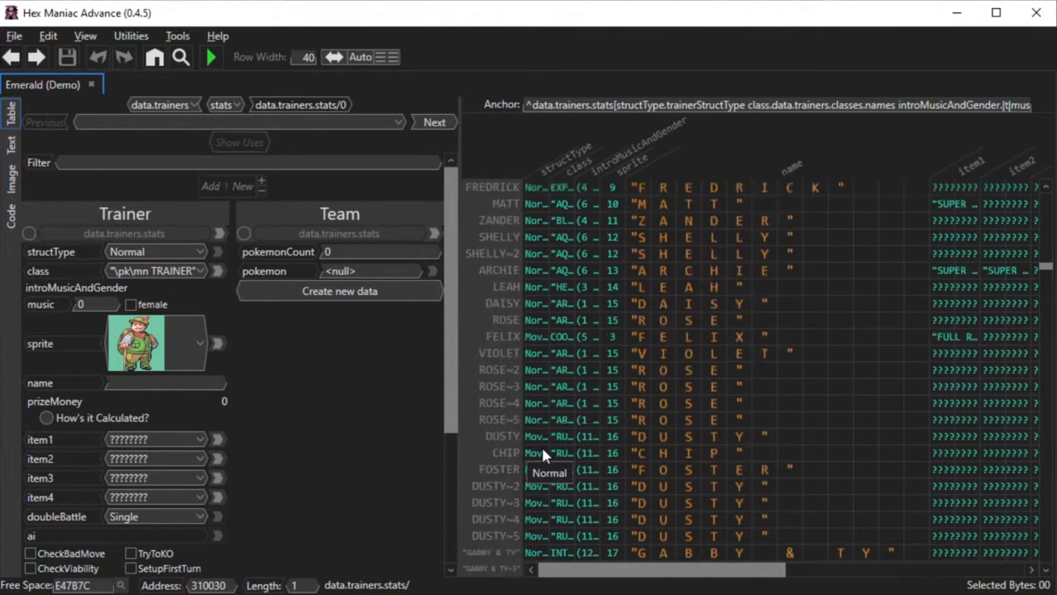
{"action": "scroll", "coordinate": [542, 453], "scroll_direction": "down", "scroll_amount": 15}
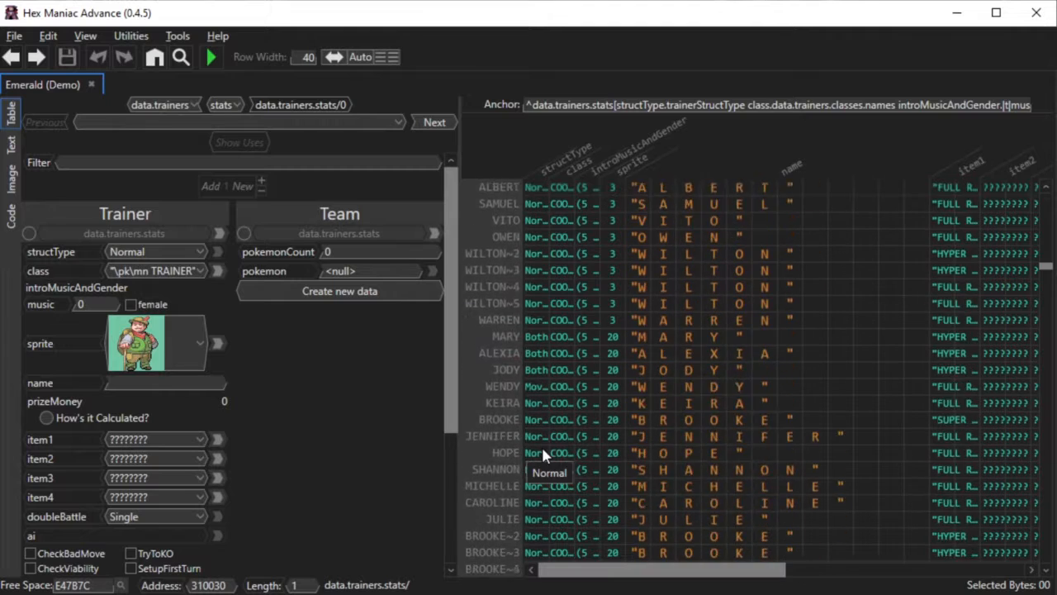
{"action": "scroll", "coordinate": [543, 452], "scroll_direction": "down", "scroll_amount": 15}
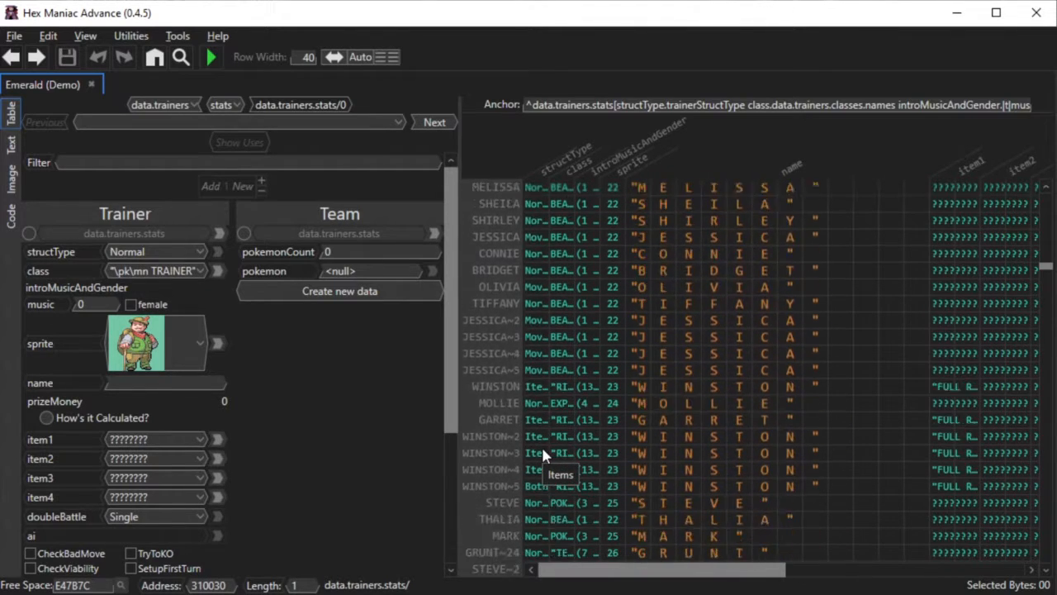
{"action": "scroll", "coordinate": [542, 453], "scroll_direction": "down", "scroll_amount": 5}
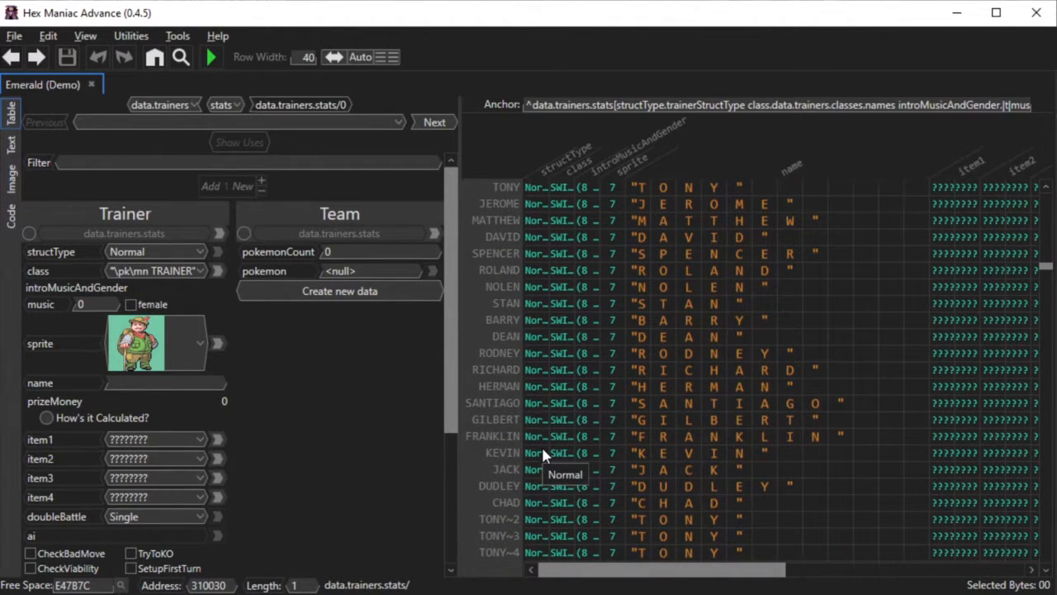
{"action": "scroll", "coordinate": [543, 452], "scroll_direction": "down", "scroll_amount": 6}
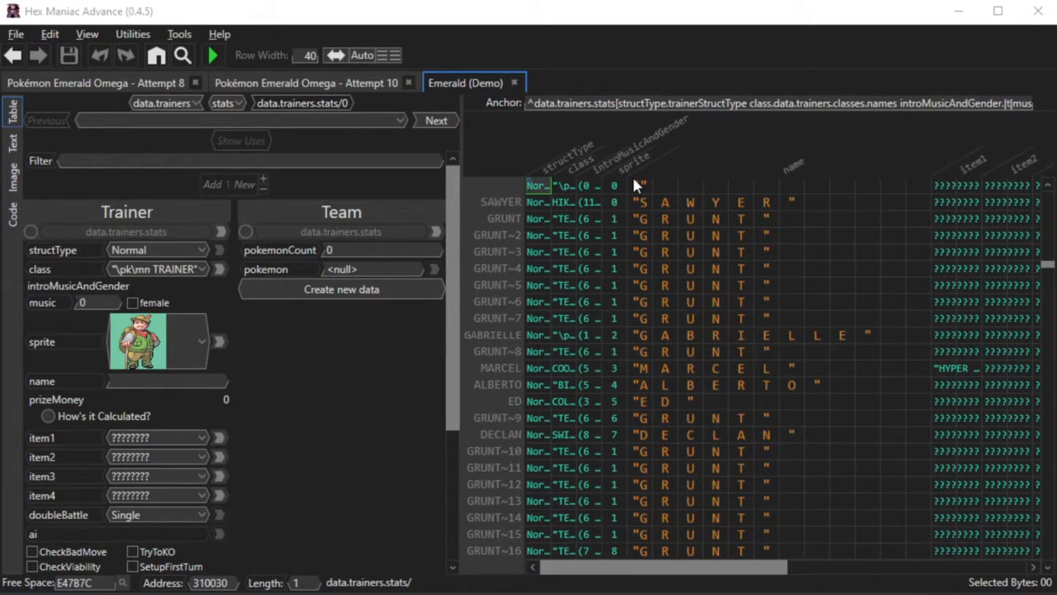
{"action": "left_click_drag", "start_coordinate": [637, 188], "coordinate": [911, 182]}
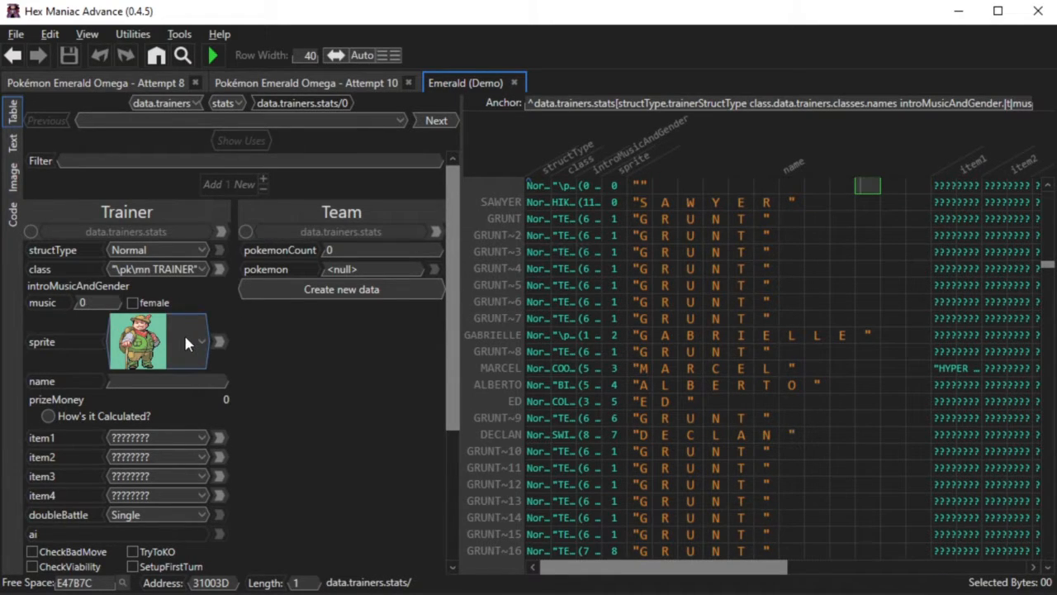
{"action": "scroll", "coordinate": [225, 341], "scroll_direction": "down", "scroll_amount": 2}
{"action": "scroll", "coordinate": [224, 340], "scroll_direction": "up", "scroll_amount": 2}
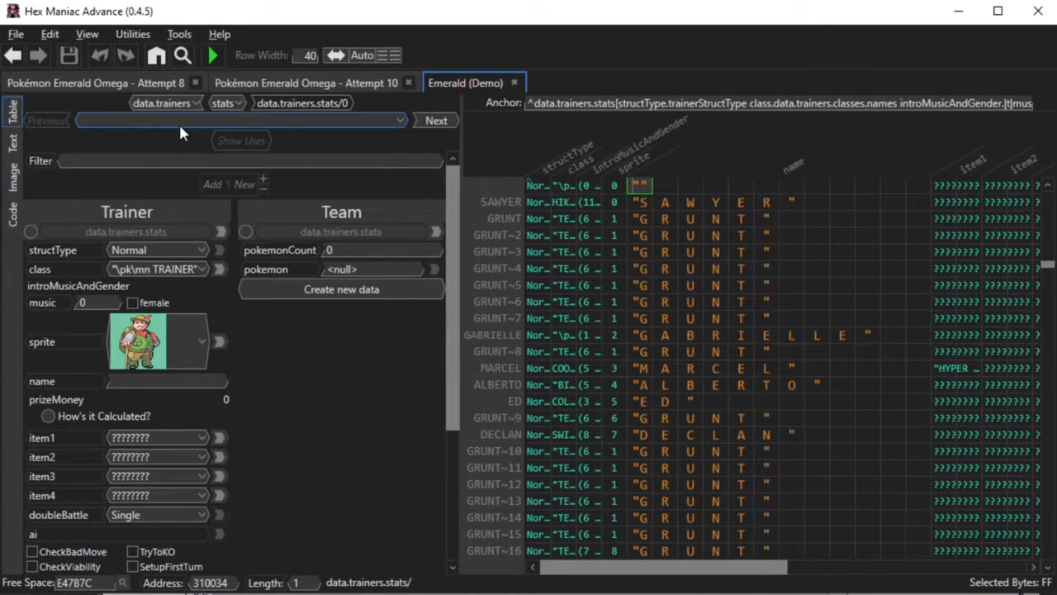
Step: Find "roxanne" in the trainer list, load the first ROXANNE entry and look across its row in the stats table
{"action": "left_click", "coordinate": [399, 120]}
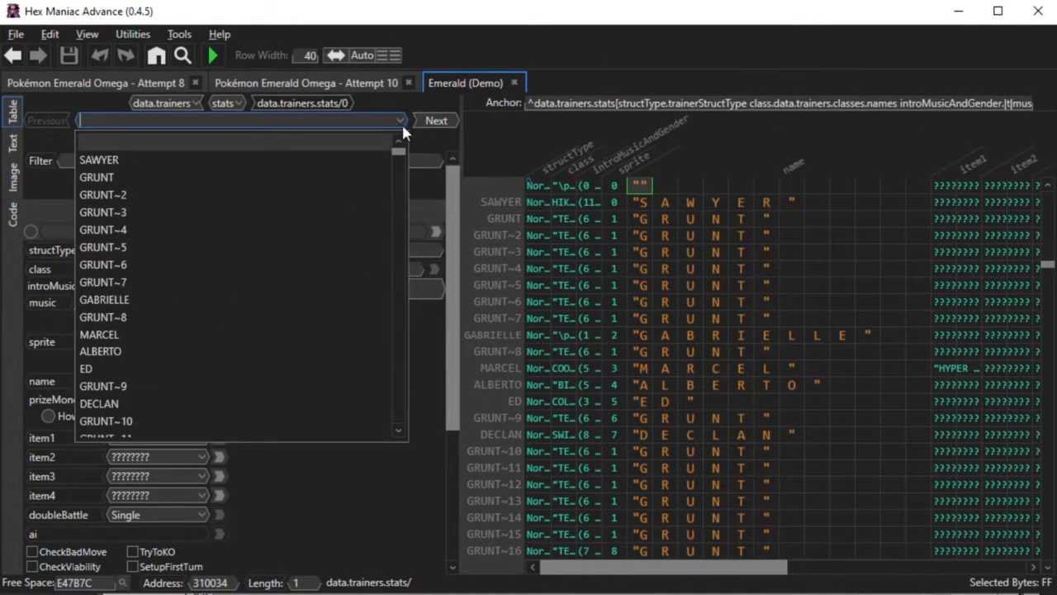
{"action": "type", "text": "roxanne"}
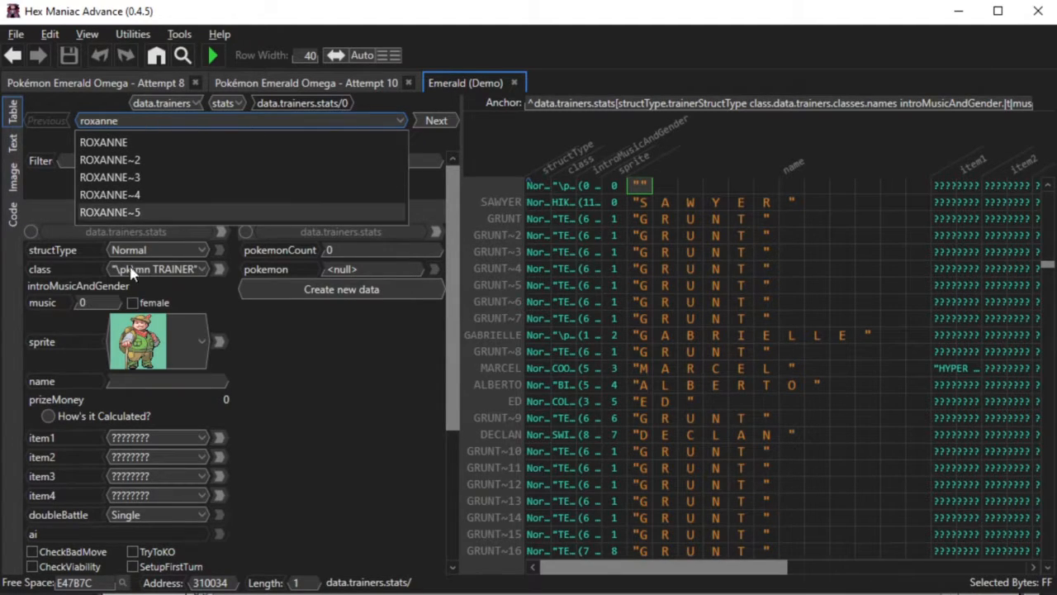
{"action": "left_click", "coordinate": [157, 139]}
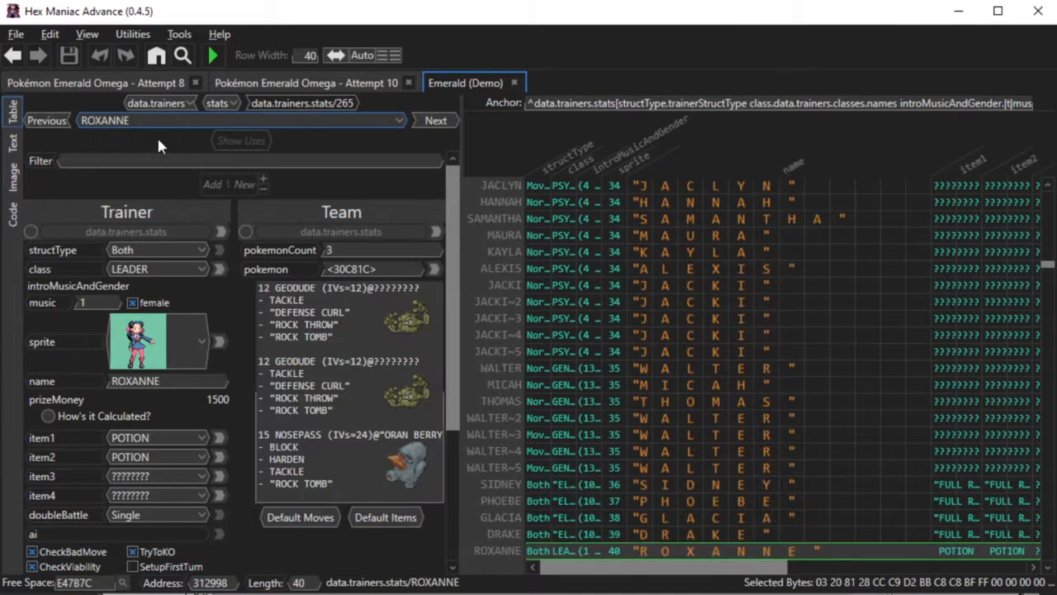
{"action": "scroll", "coordinate": [715, 409], "scroll_direction": "down", "scroll_amount": 5}
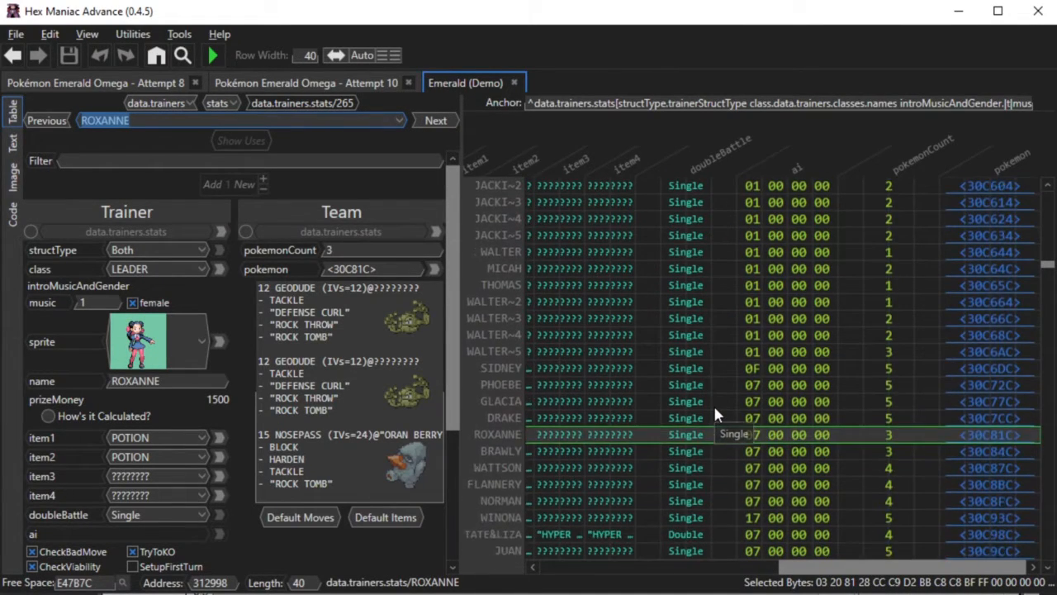
{"action": "left_click_drag", "start_coordinate": [792, 568], "coordinate": [548, 569]}
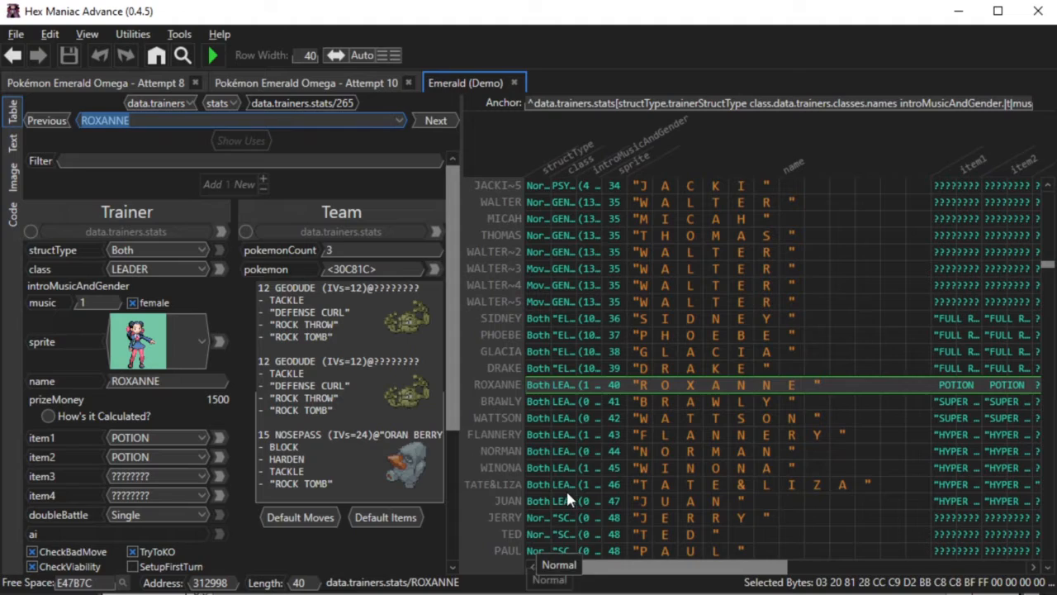
Step: Examine the structType of Roxanne and compare it with the structType values of other trainers in the stats table
{"action": "left_click", "coordinate": [538, 385]}
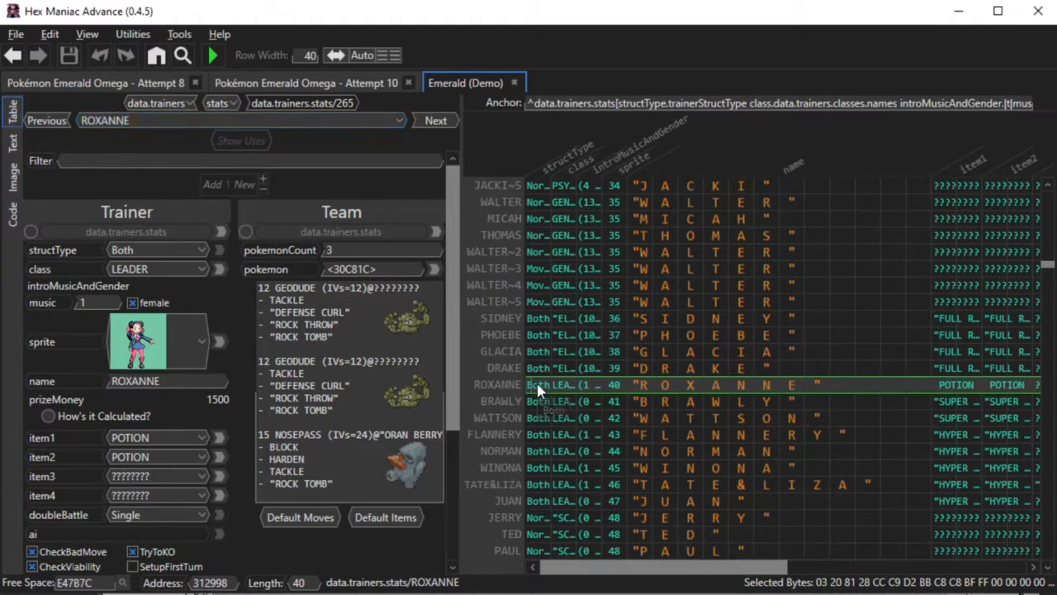
{"action": "scroll", "coordinate": [451, 311], "scroll_direction": "down", "scroll_amount": 2}
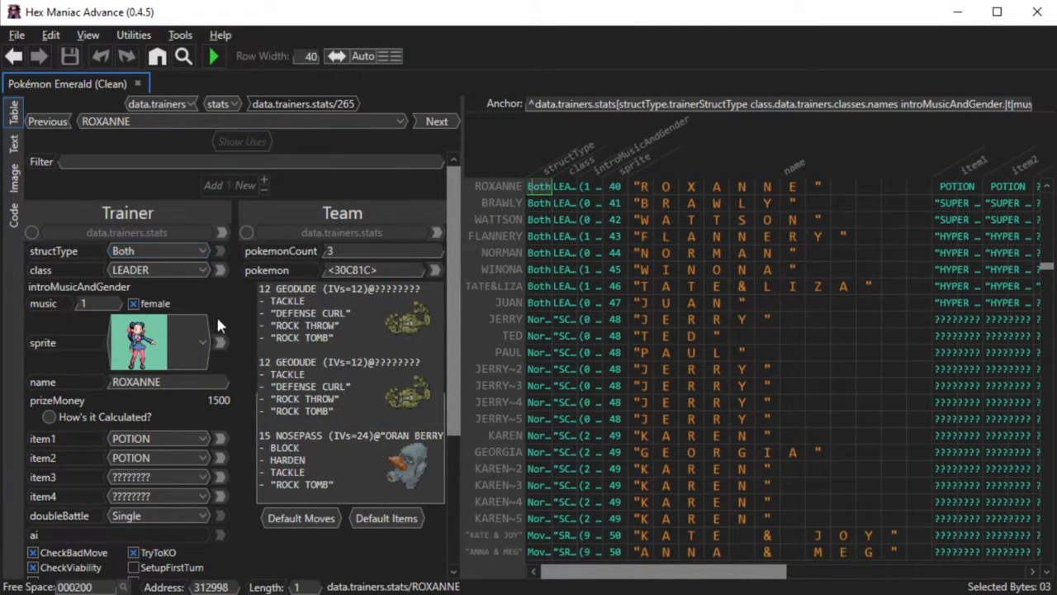
{"action": "left_click", "coordinate": [202, 252]}
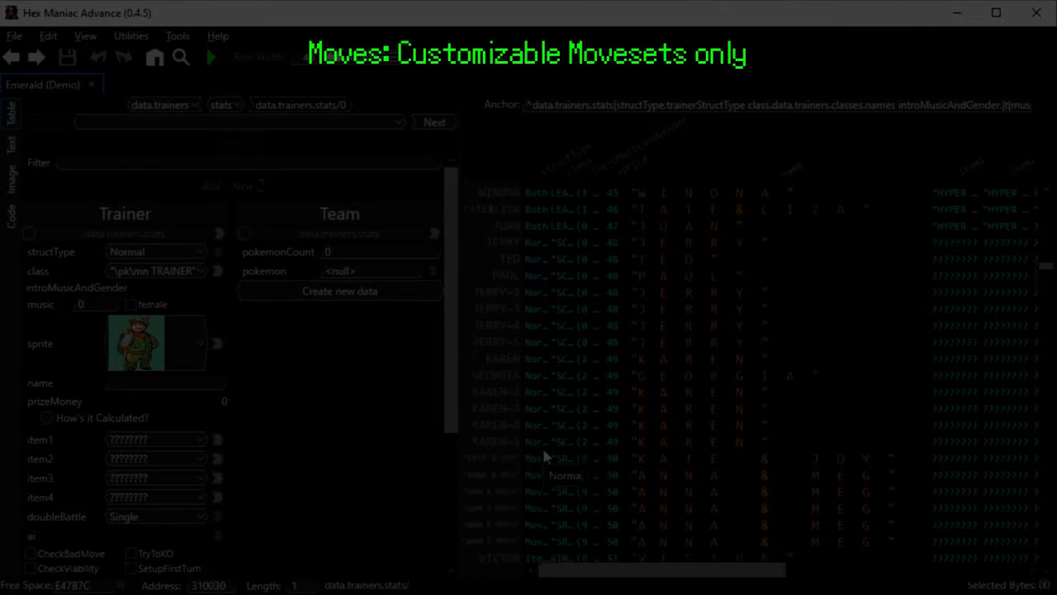
{"action": "scroll", "coordinate": [543, 455], "scroll_direction": "down", "scroll_amount": 2}
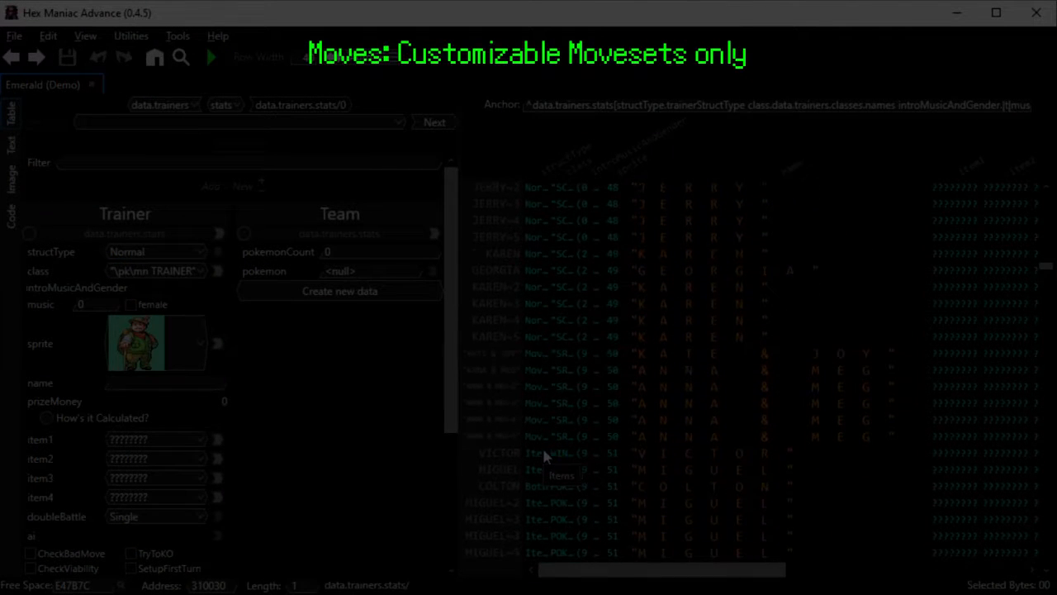
{"action": "scroll", "coordinate": [544, 455], "scroll_direction": "down", "scroll_amount": 1}
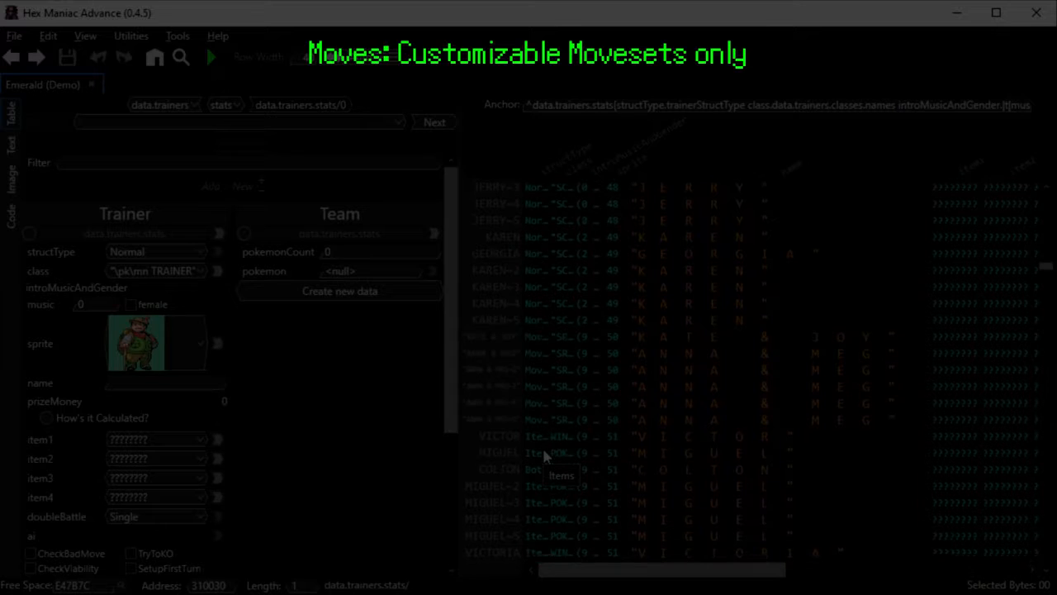
{"action": "left_click", "coordinate": [538, 354]}
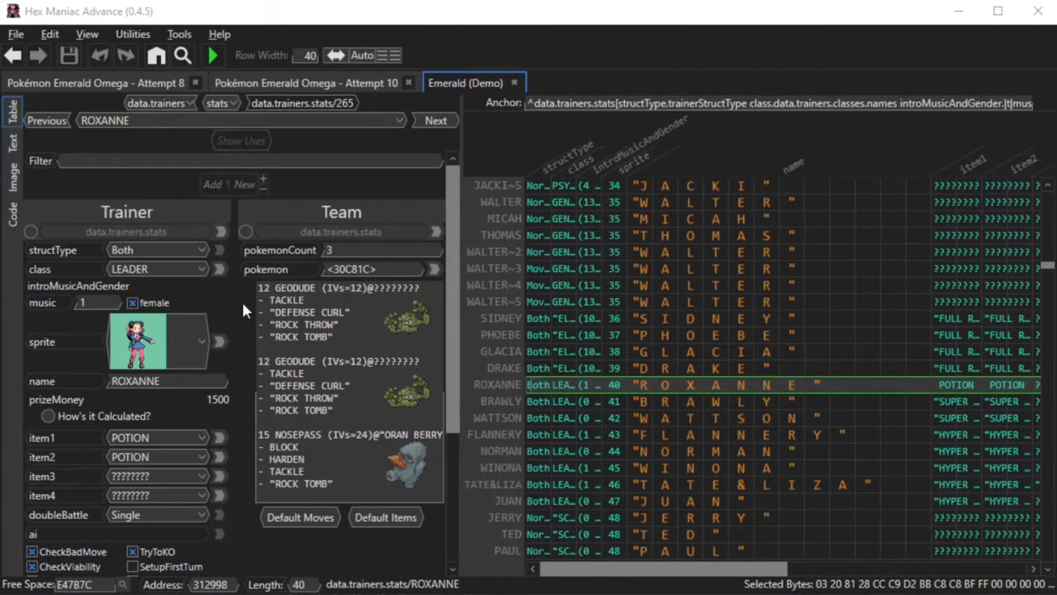
Step: Set Roxanne's item1 to FRESH WATER, item2 to SODA POP and item3 to LEMONADE
{"action": "left_click", "coordinate": [163, 439]}
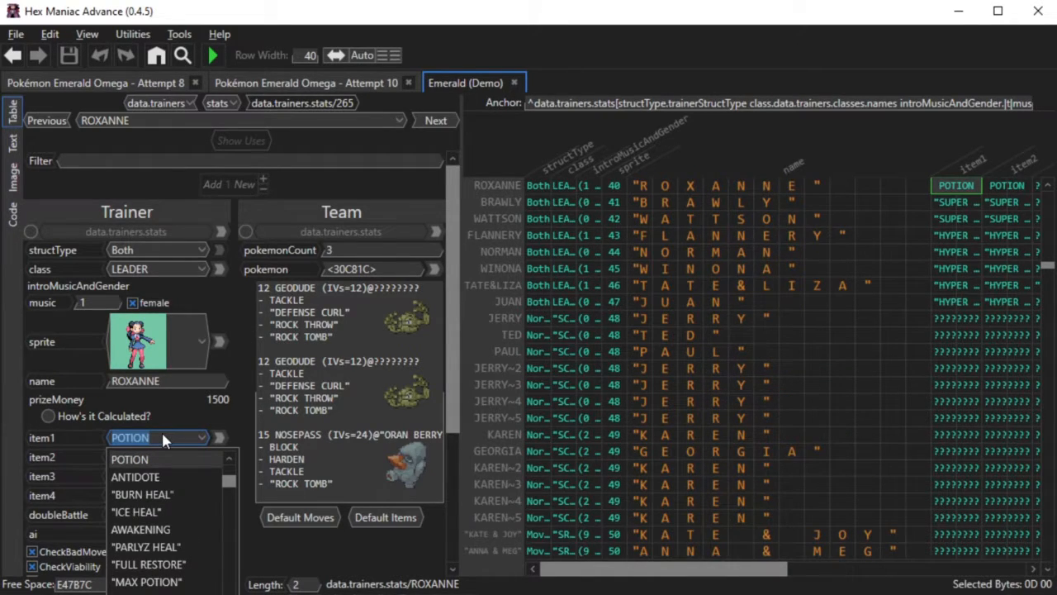
{"action": "type", "text": "fres"}
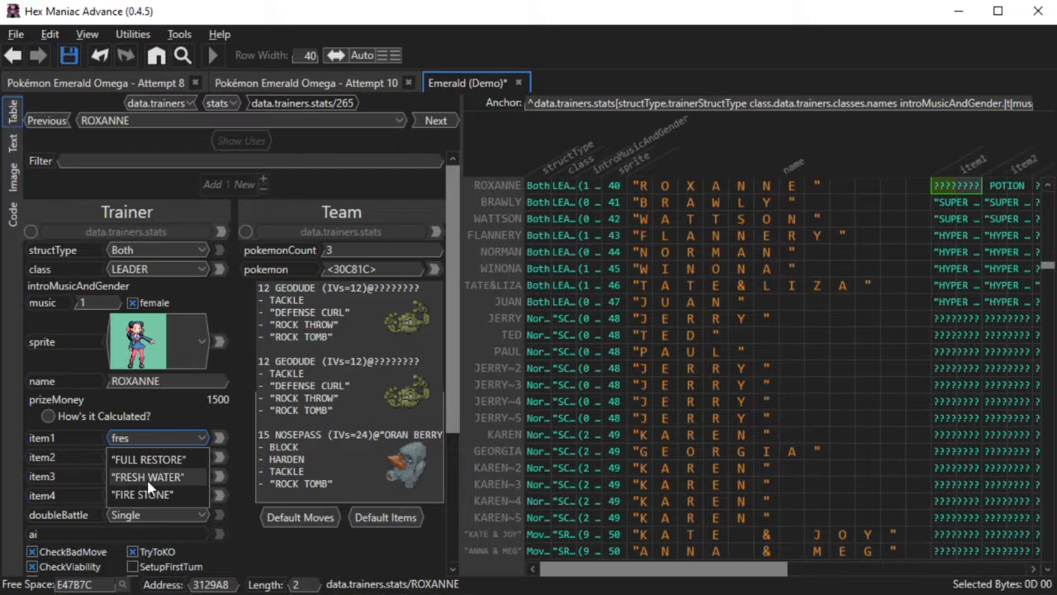
{"action": "key", "text": "Return"}
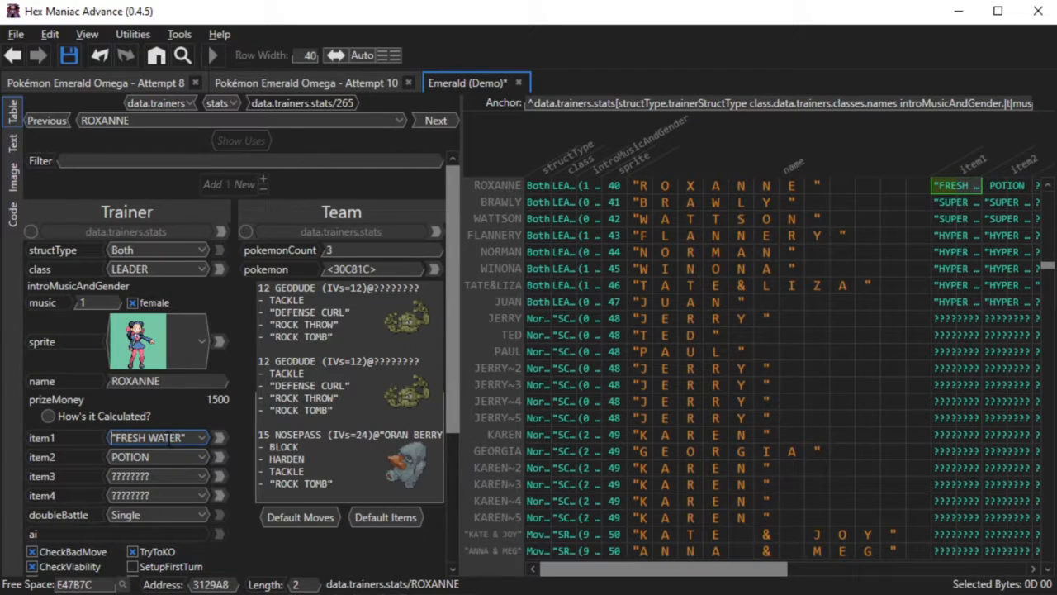
{"action": "left_click_drag", "start_coordinate": [666, 570], "coordinate": [776, 573]}
{"action": "left_click", "coordinate": [787, 188]}
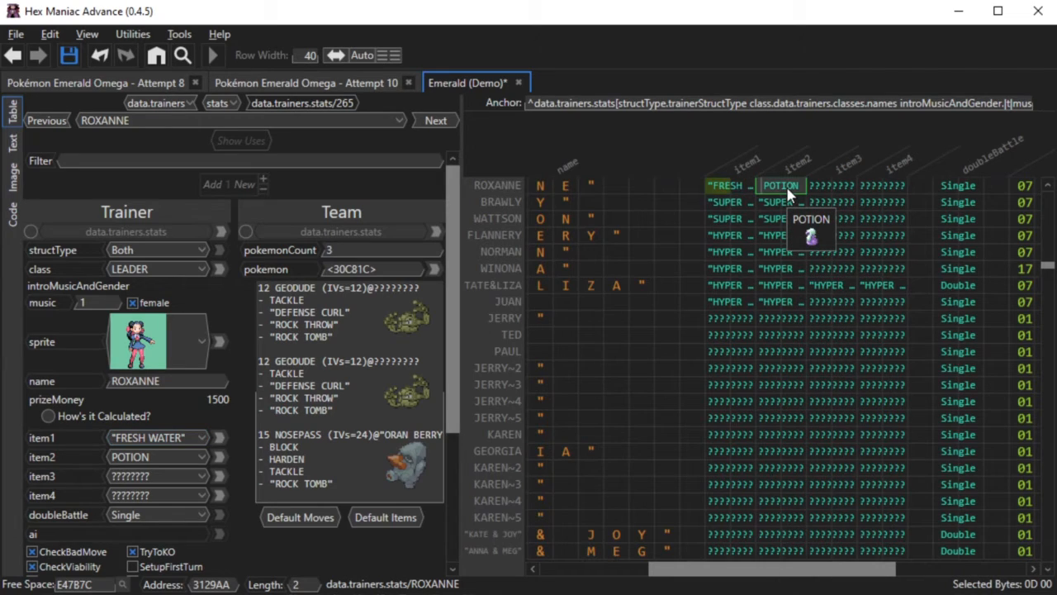
{"action": "type", "text": "soda"}
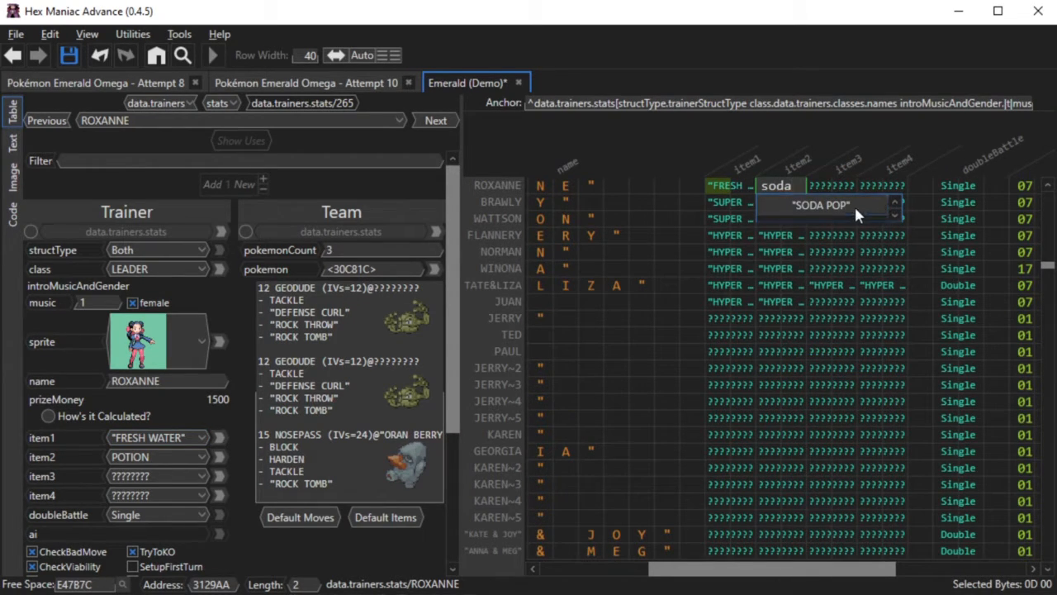
{"action": "left_click", "coordinate": [856, 207]}
{"action": "type", "text": "lemo"}
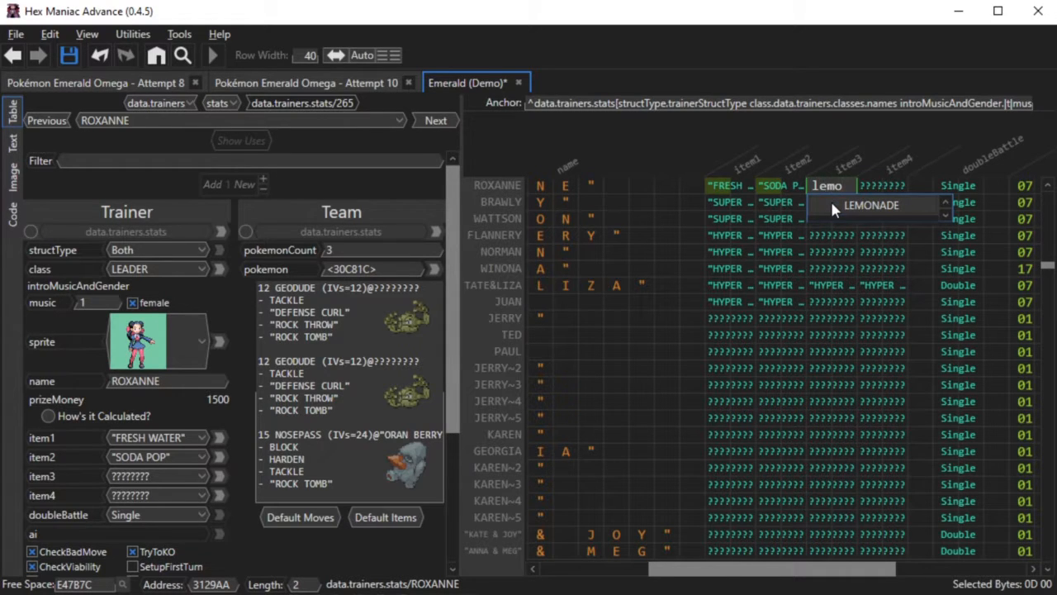
{"action": "left_click", "coordinate": [833, 206]}
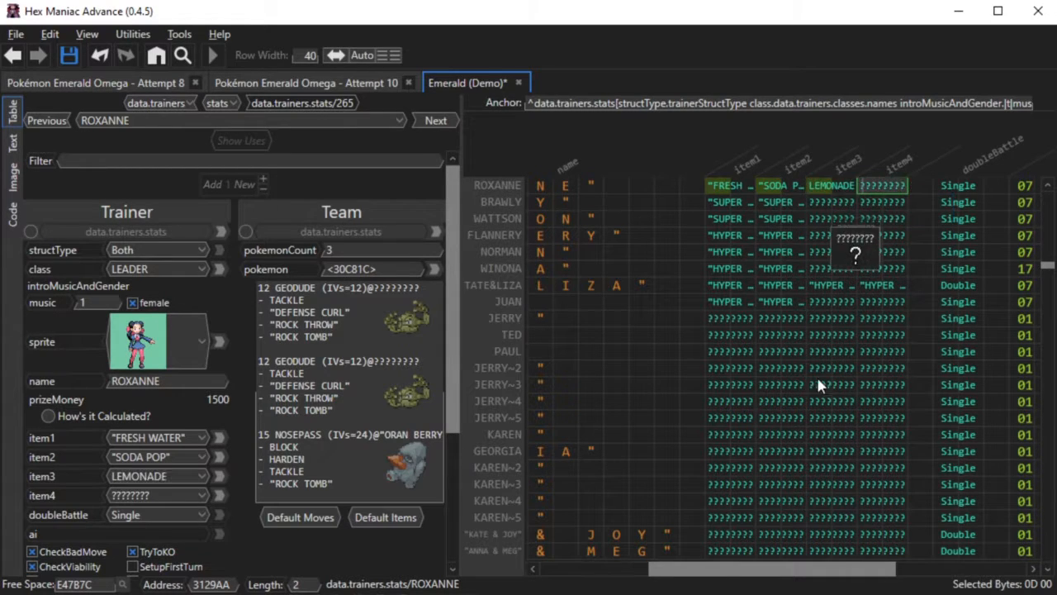
{"action": "left_click_drag", "start_coordinate": [830, 571], "coordinate": [678, 584]}
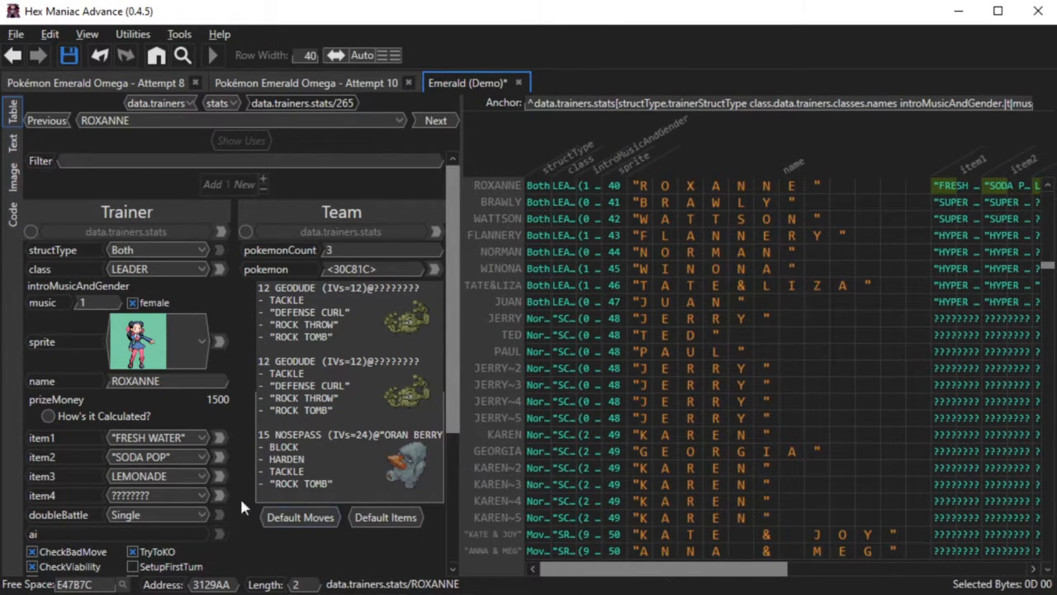
Step: Set Roxanne's doubleBattle field to Double and enable her DoubleBattle AI flag
{"action": "left_click", "coordinate": [195, 516]}
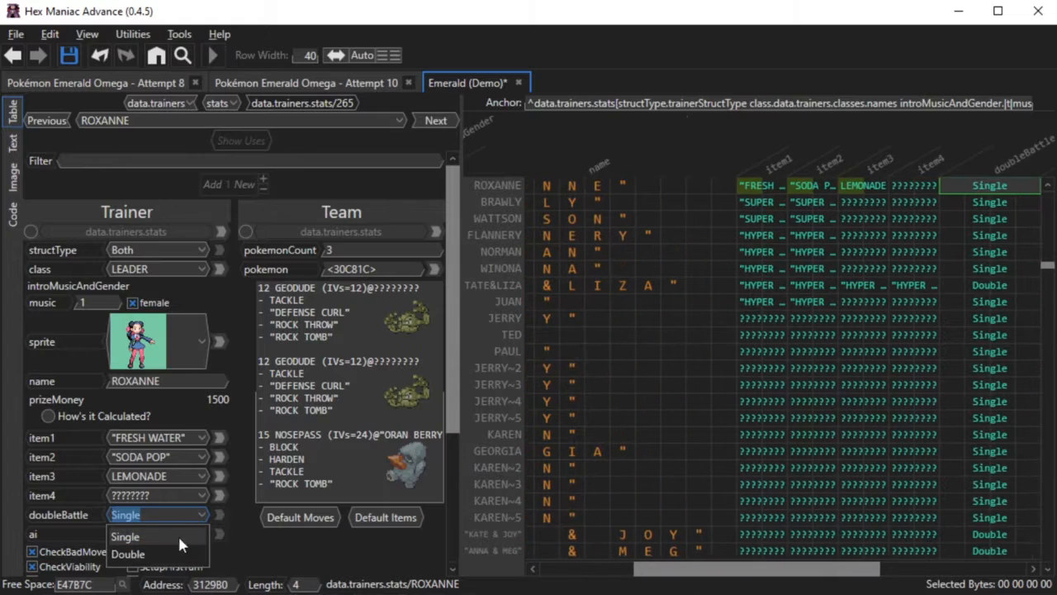
{"action": "left_click", "coordinate": [171, 553]}
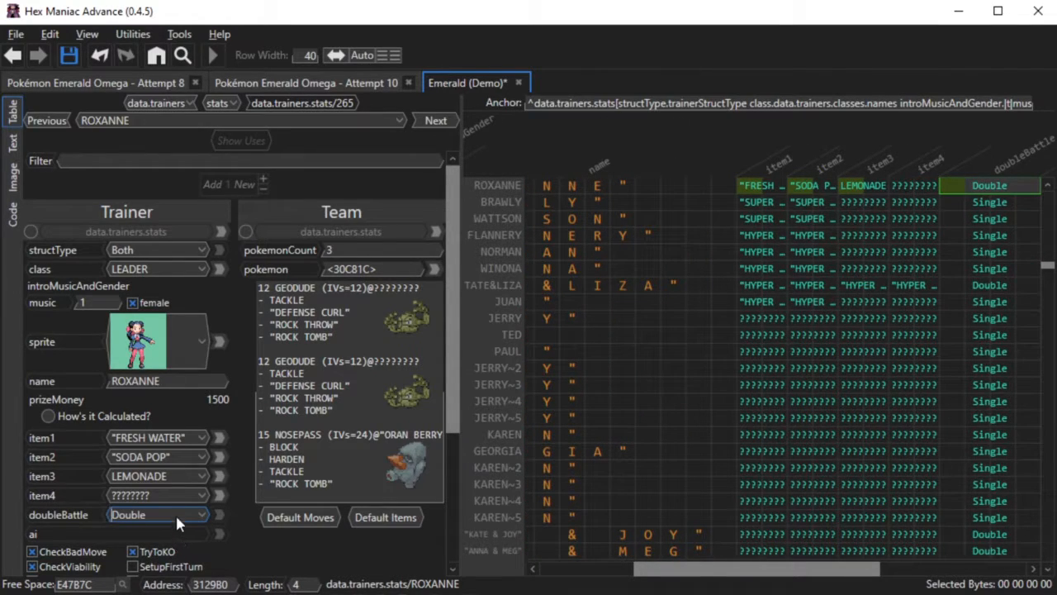
{"action": "left_click_drag", "start_coordinate": [451, 387], "coordinate": [451, 523]}
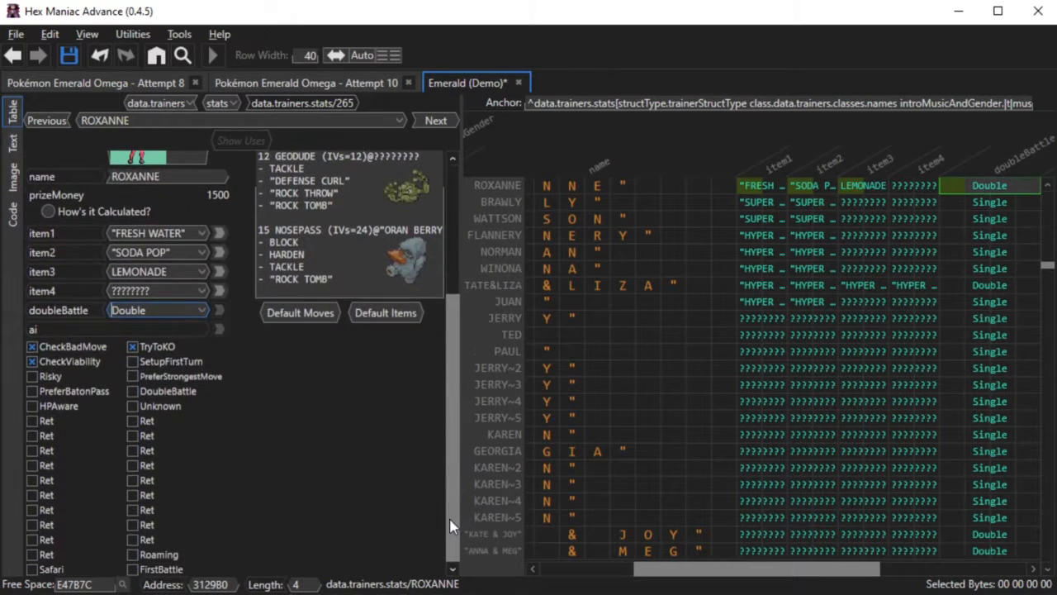
{"action": "left_click", "coordinate": [136, 391]}
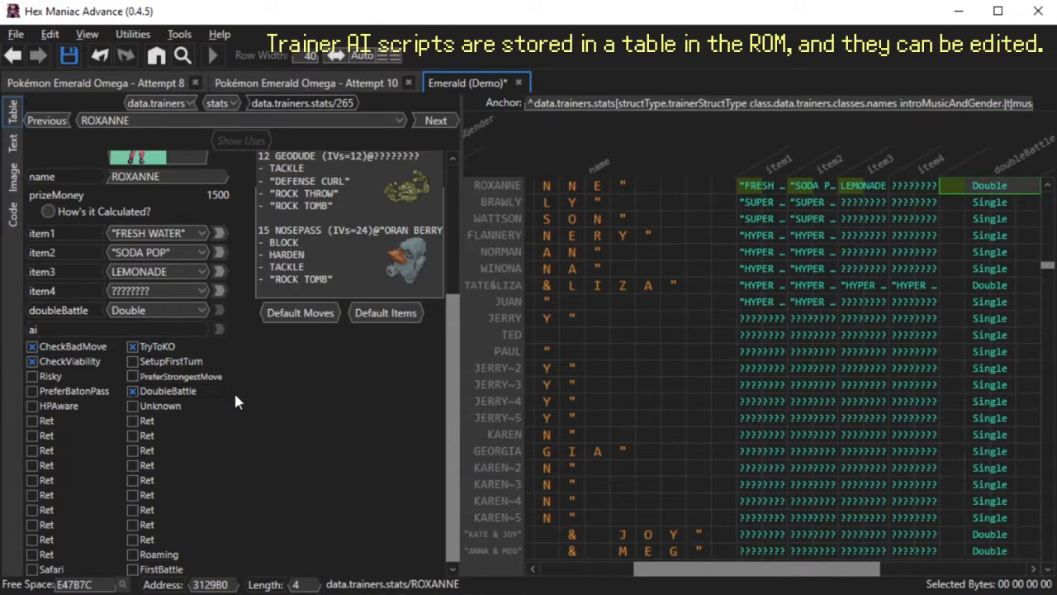
Step: Reduce Roxanne's pokemonCount to 2 and raise it to 4
{"action": "scroll", "coordinate": [235, 401], "scroll_direction": "up", "scroll_amount": 5}
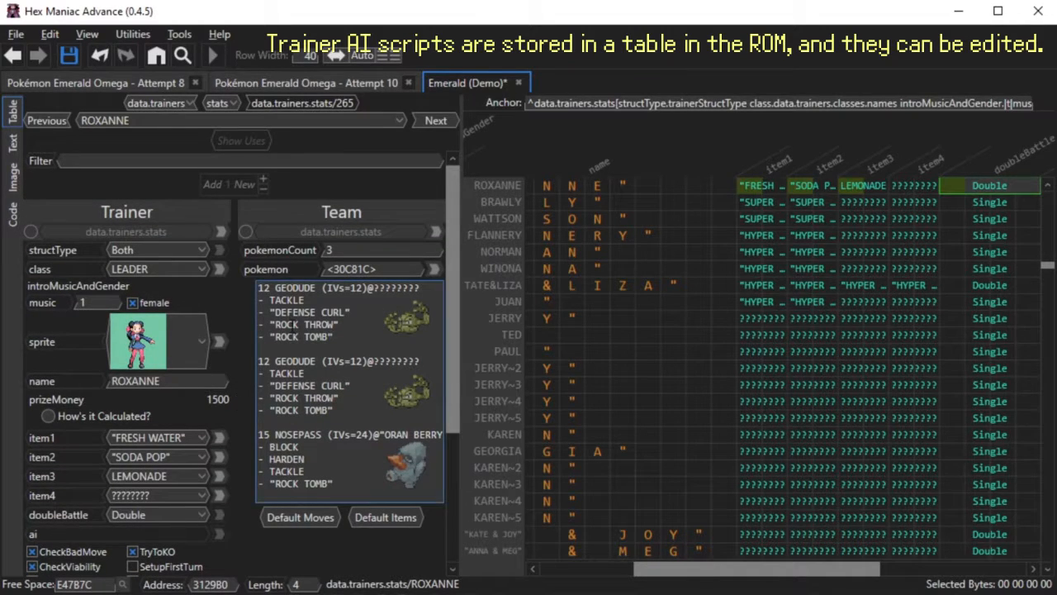
{"action": "left_click", "coordinate": [341, 249]}
{"action": "double_click", "coordinate": [340, 249]}
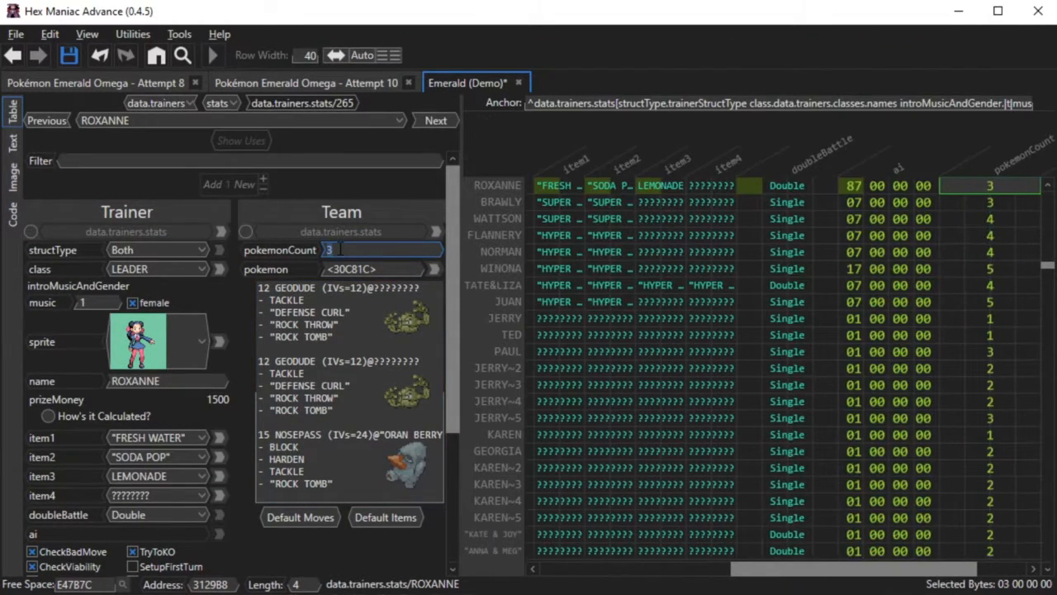
{"action": "type", "text": "2"}
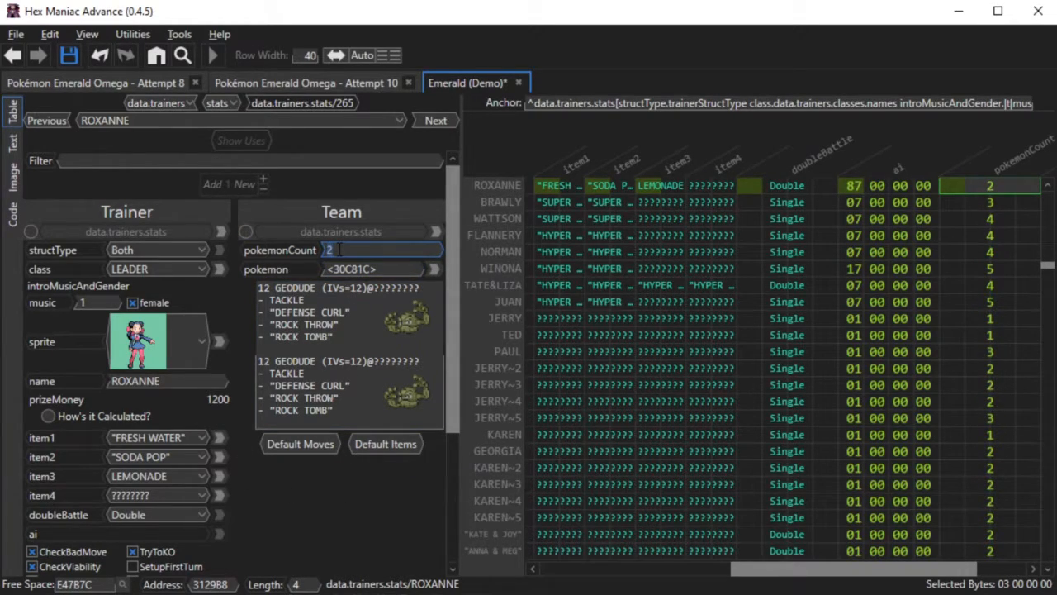
{"action": "type", "text": "4"}
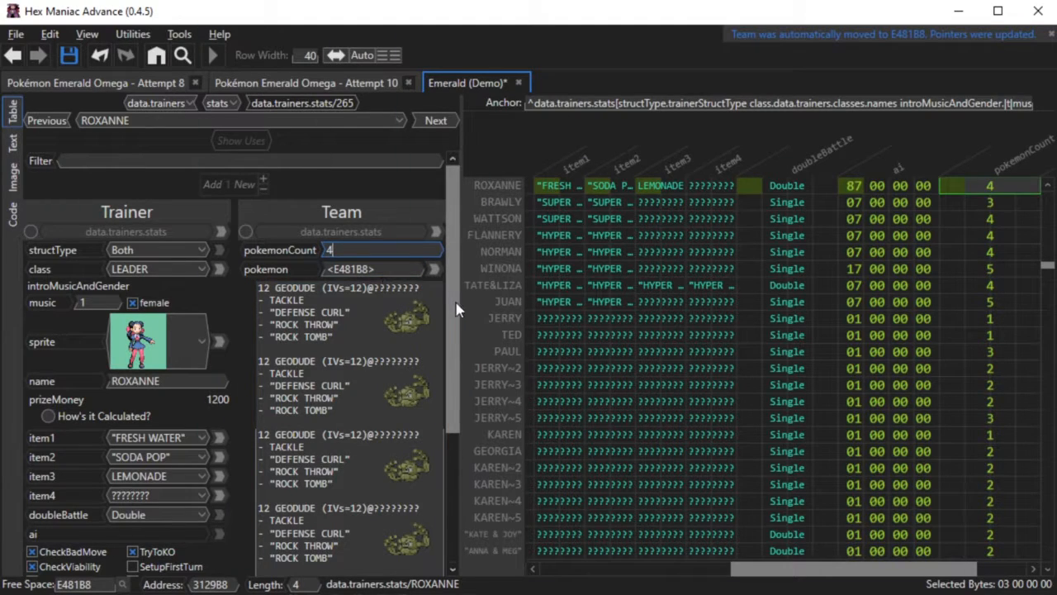
Step: Replace the second GEODUDE in Roxanne's team with AERODACTYL
{"action": "scroll", "coordinate": [455, 314], "scroll_direction": "down", "scroll_amount": 1}
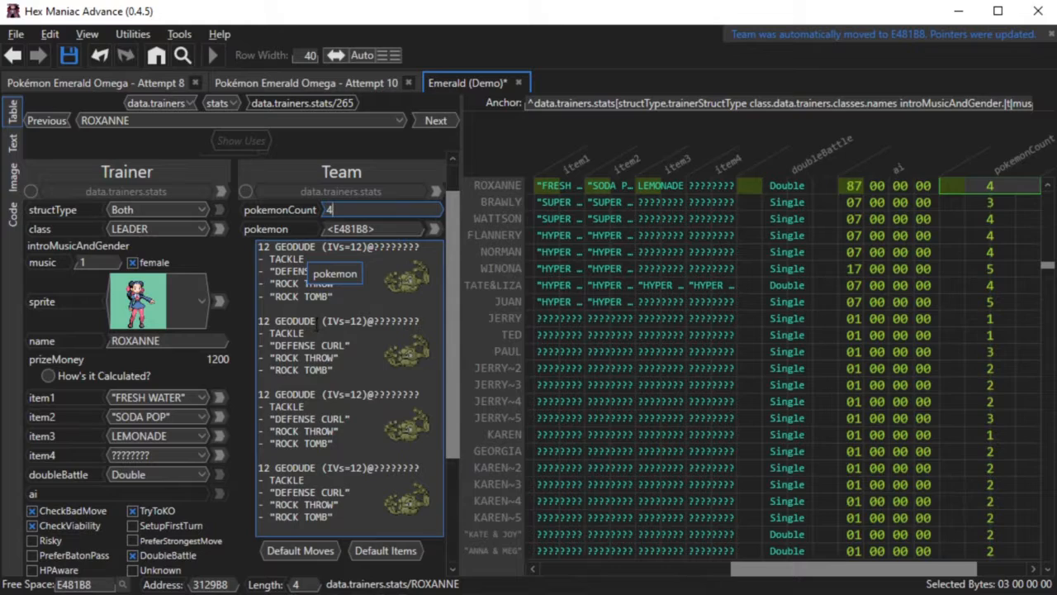
{"action": "left_click_drag", "start_coordinate": [316, 322], "coordinate": [275, 323]}
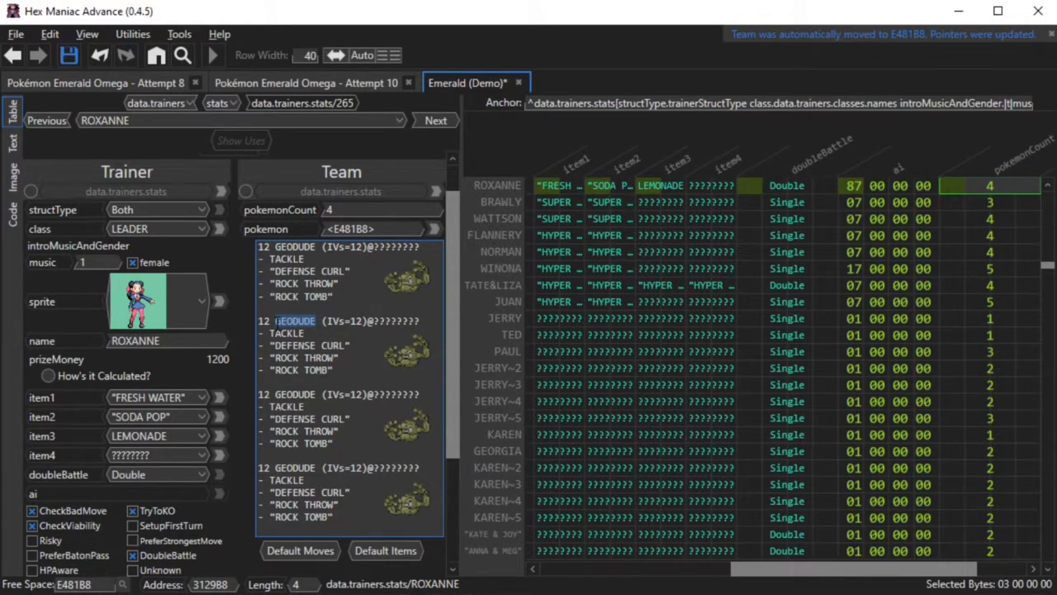
{"action": "type", "text": "aero"}
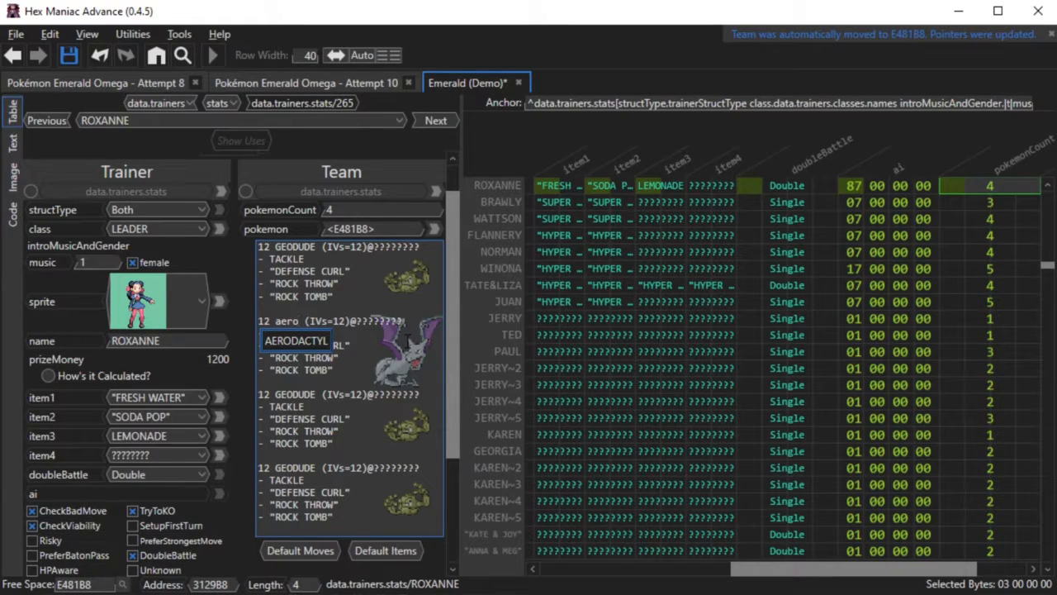
{"action": "left_click", "coordinate": [316, 339]}
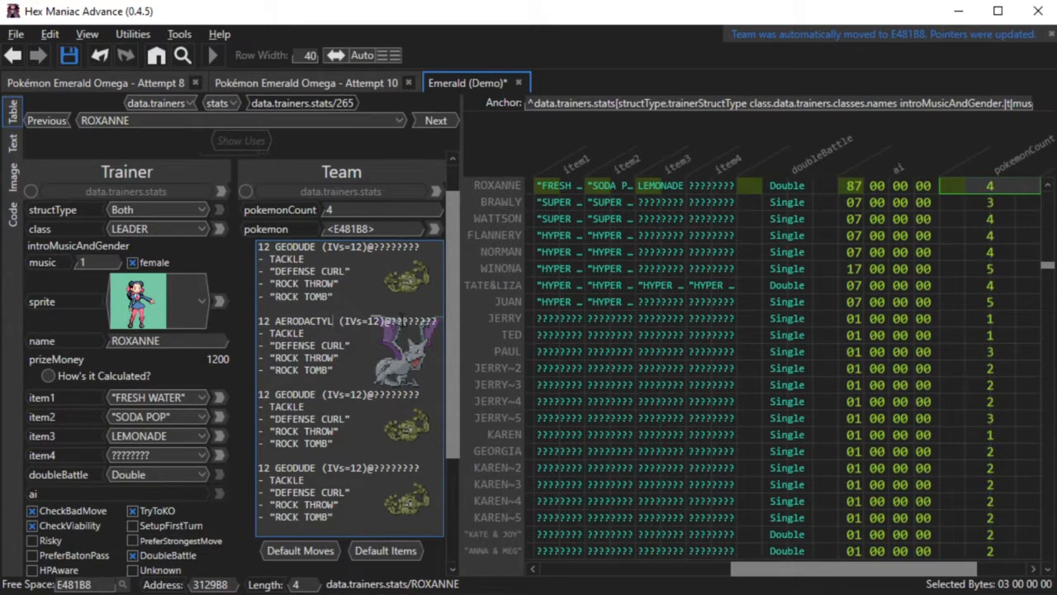
Step: Change Aerodactyl's first three moves to WING ATTACK, SCARY FACE and DRAGON CLAW
{"action": "left_click_drag", "start_coordinate": [307, 334], "coordinate": [268, 334]}
{"action": "type", "text": "wing"}
{"action": "key", "text": "Return"}
{"action": "left_click_drag", "start_coordinate": [355, 345], "coordinate": [271, 347]}
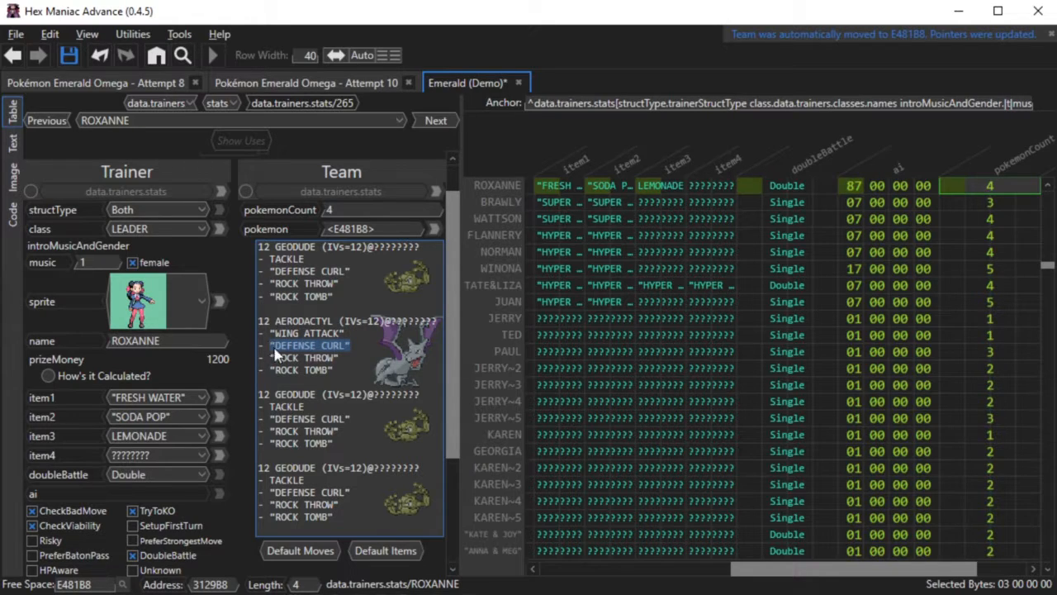
{"action": "type", "text": "scar"}
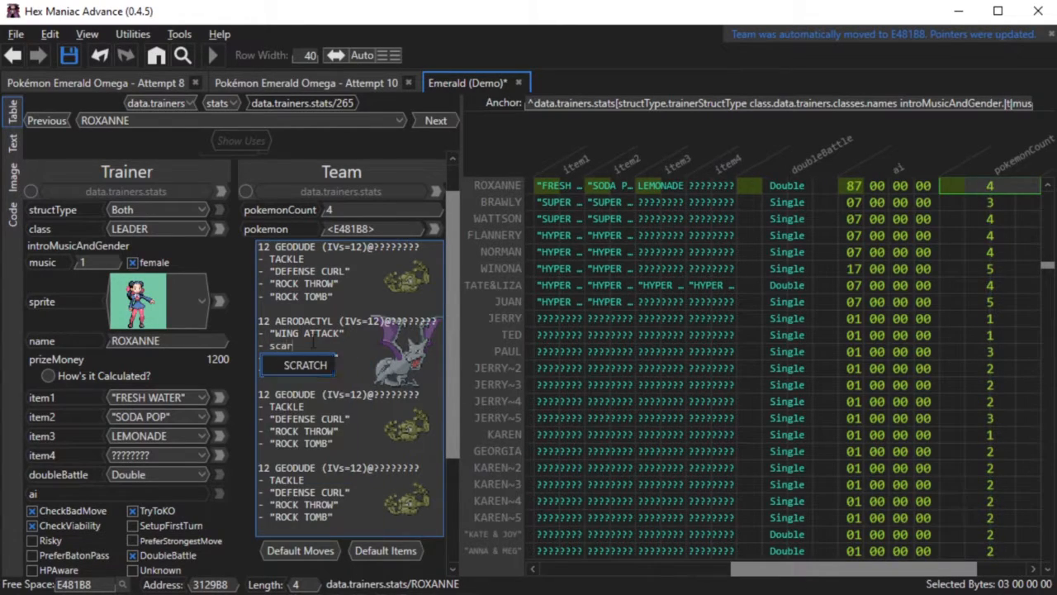
{"action": "left_click", "coordinate": [314, 367]}
{"action": "left_click_drag", "start_coordinate": [342, 358], "coordinate": [271, 358]}
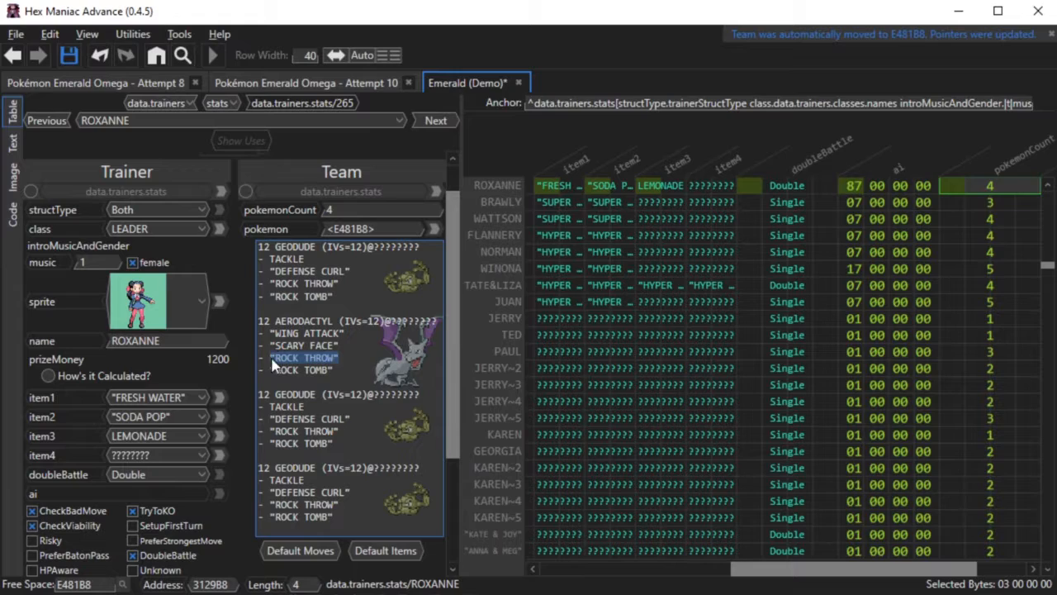
{"action": "type", "text": "drago"}
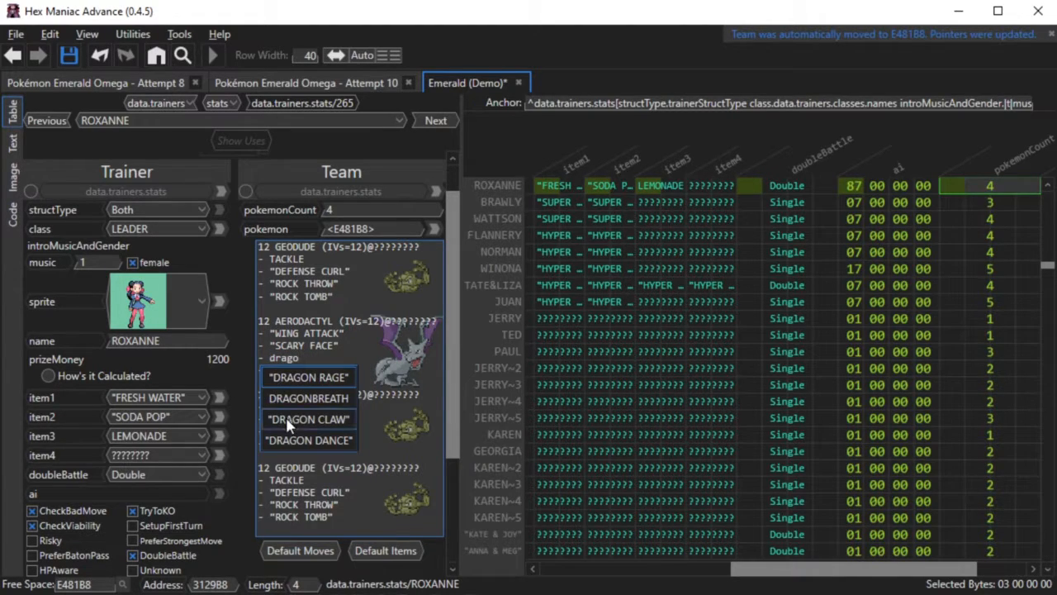
{"action": "left_click", "coordinate": [286, 418]}
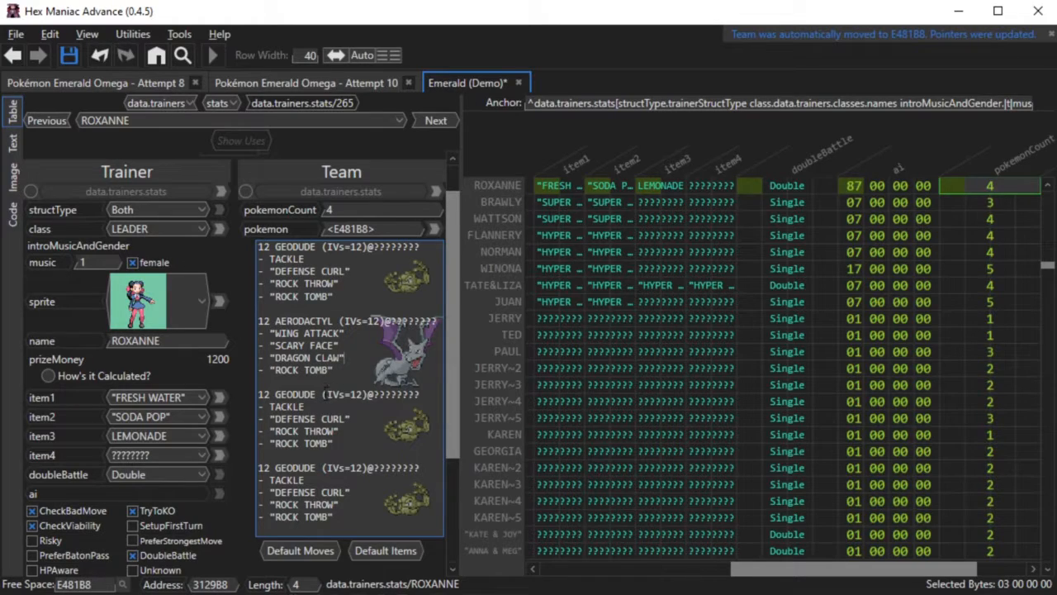
Step: Open Roxanne's team data as its own table and change the third Pokémon to SOLROCK
{"action": "left_click", "coordinate": [434, 234]}
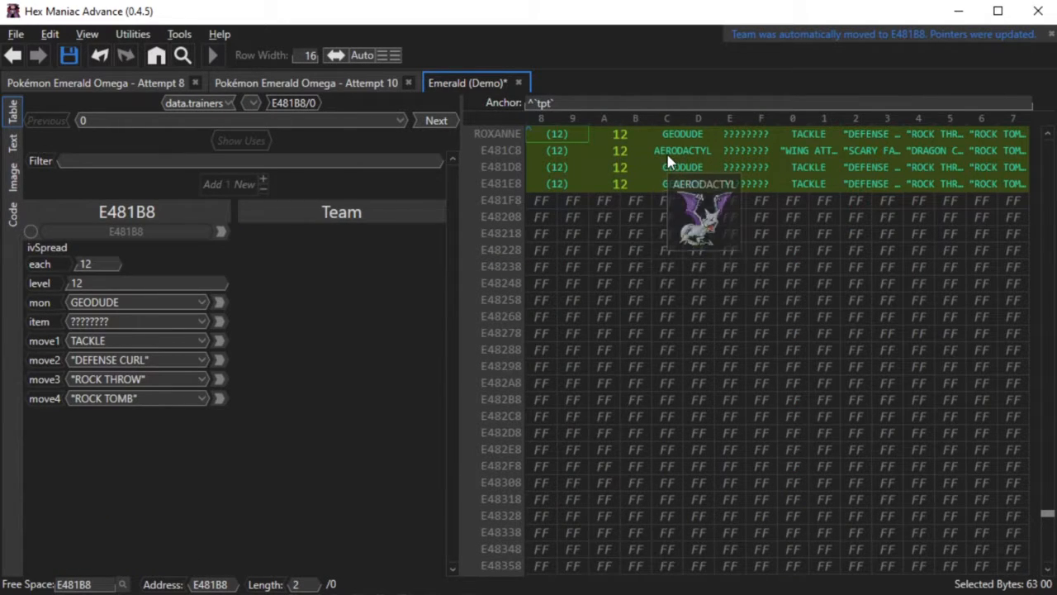
{"action": "mouse_move", "coordinate": [670, 168]}
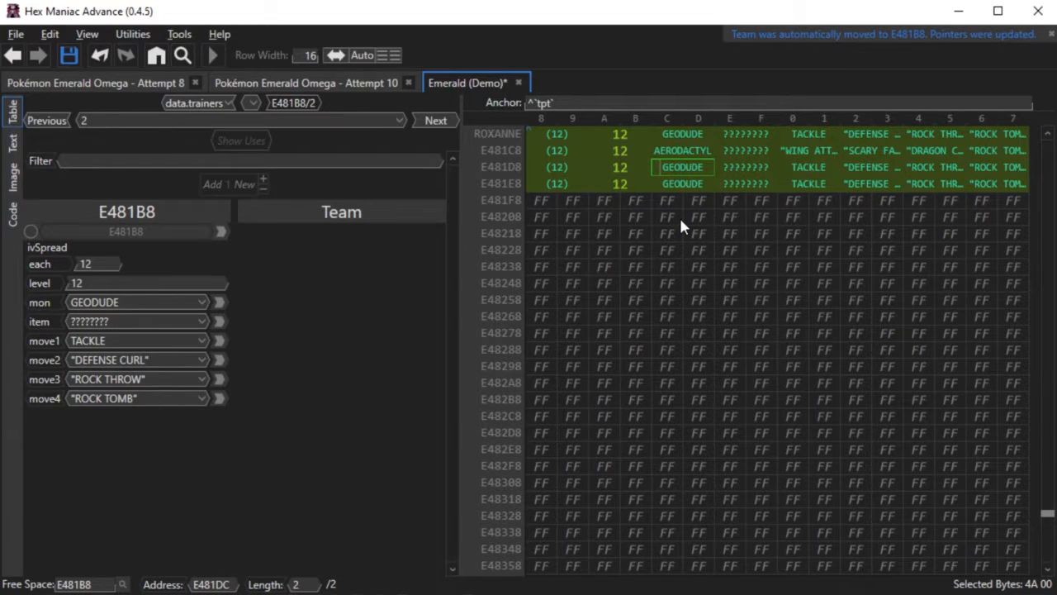
{"action": "type", "text": "solr"}
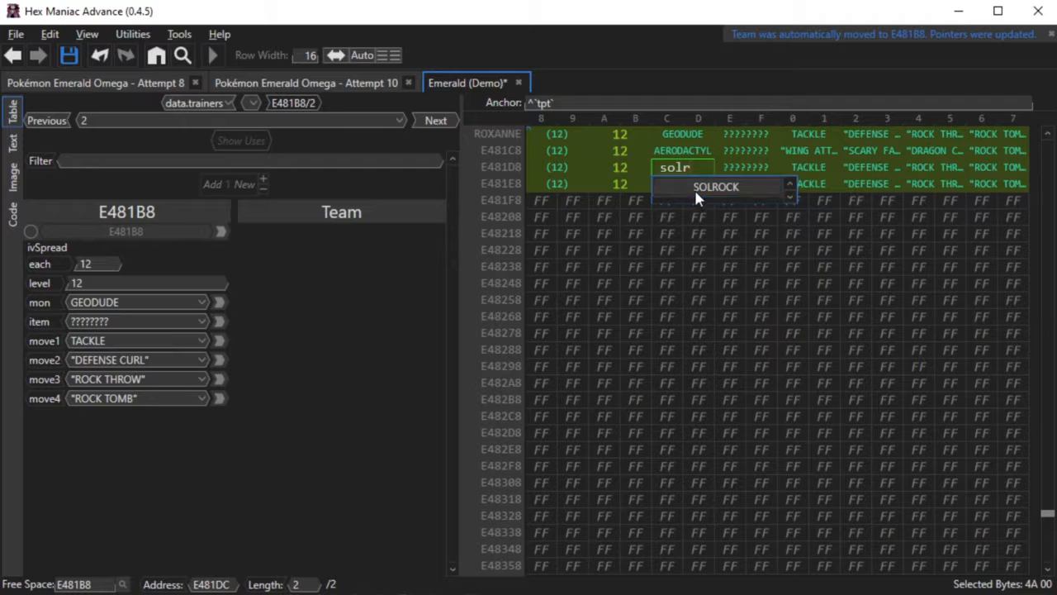
{"action": "left_click", "coordinate": [693, 188]}
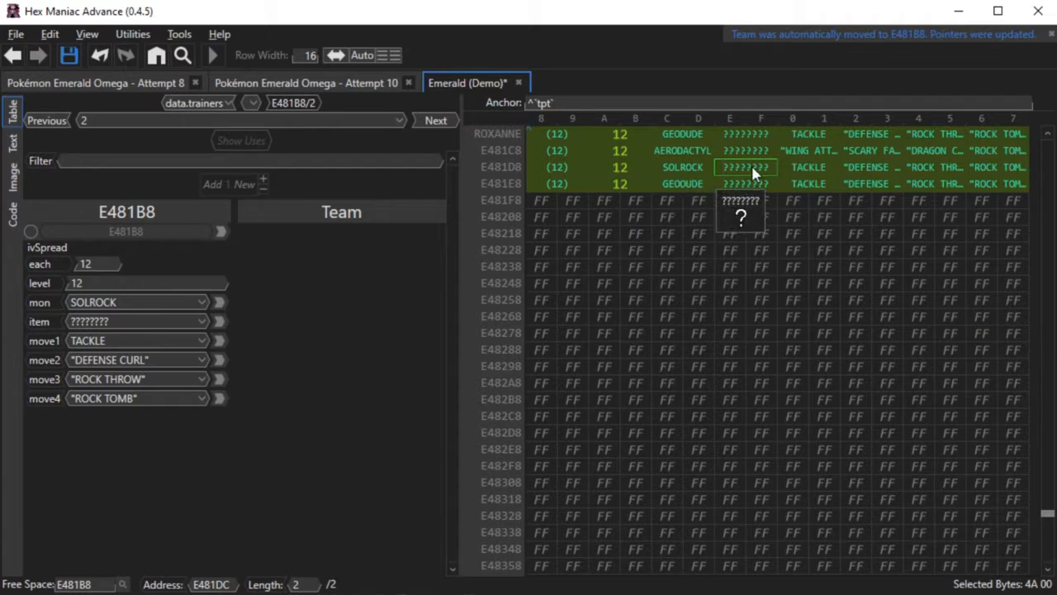
Step: Give Solrock the CHOICE BAND item and set its first move to SELFDESTRUCT
{"action": "type", "text": "choice"}
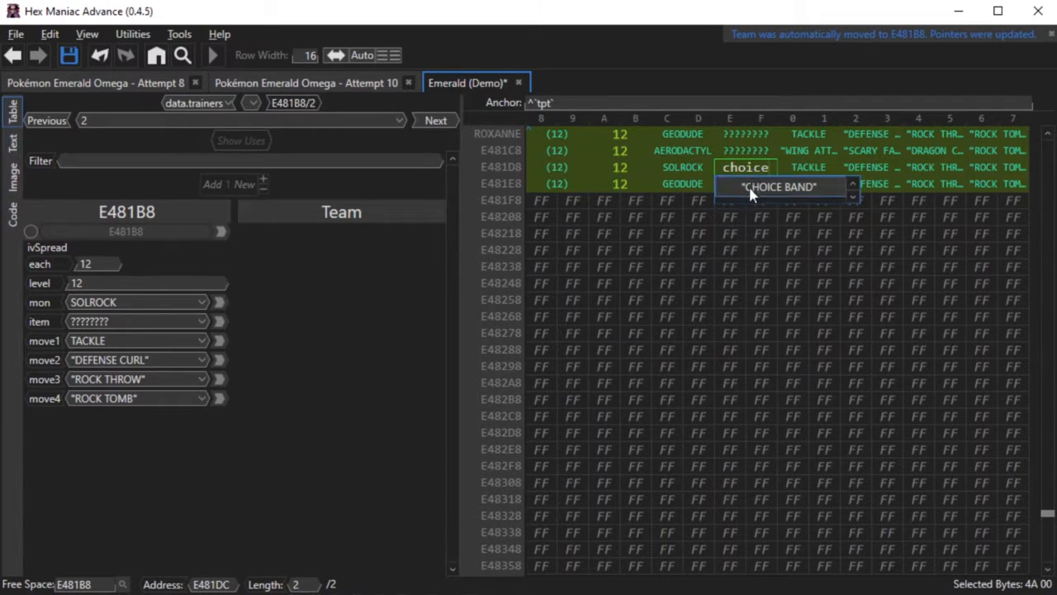
{"action": "left_click", "coordinate": [751, 186]}
{"action": "type", "text": "self"}
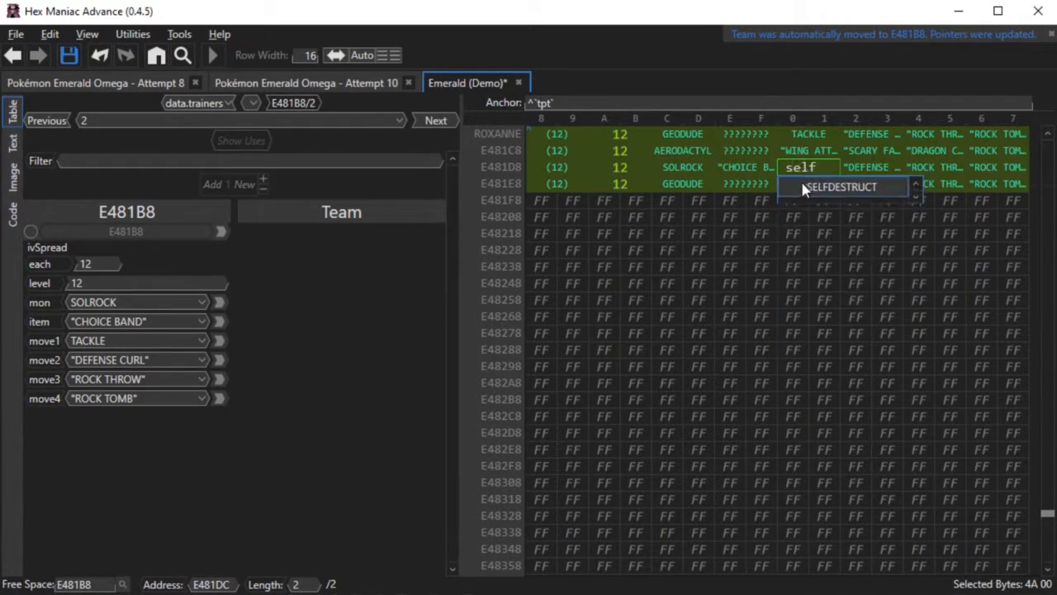
{"action": "left_click", "coordinate": [805, 190]}
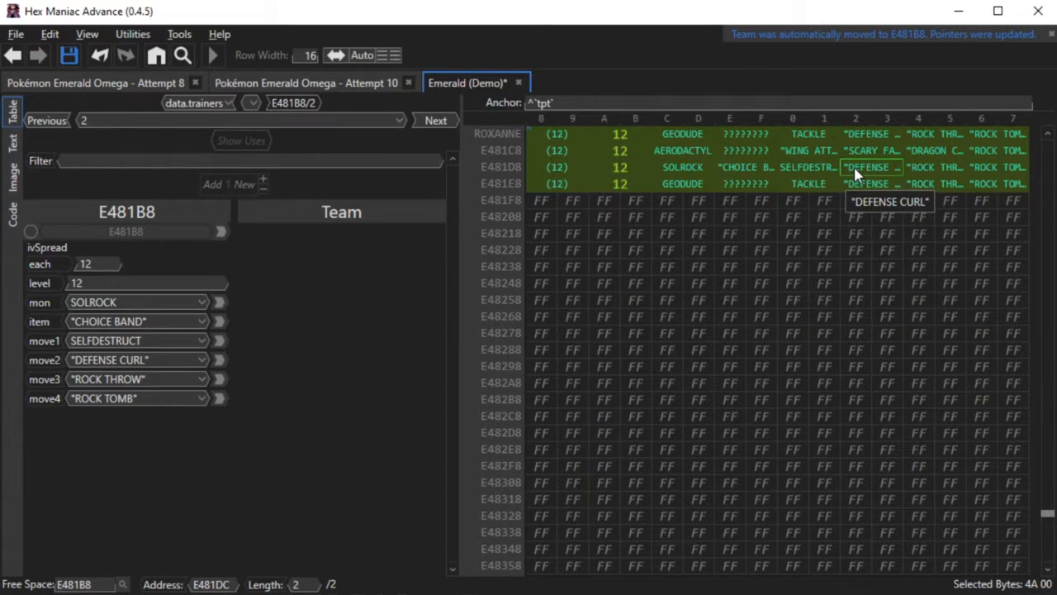
Step: Clear Solrock's second, third and fourth moves by setting each to "-"
{"action": "type", "text": "c"}
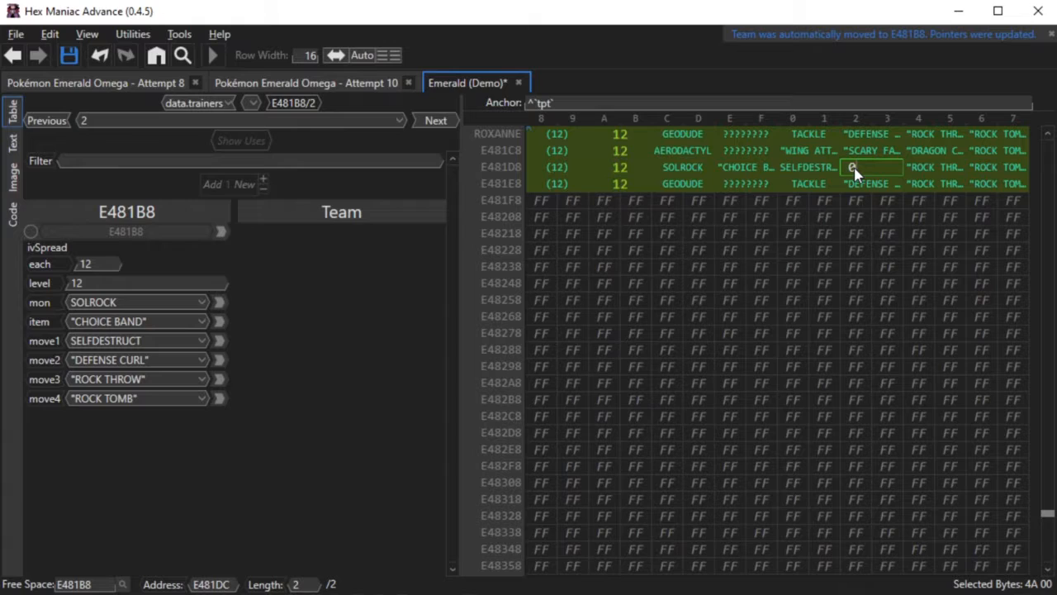
{"action": "key", "text": "Return"}
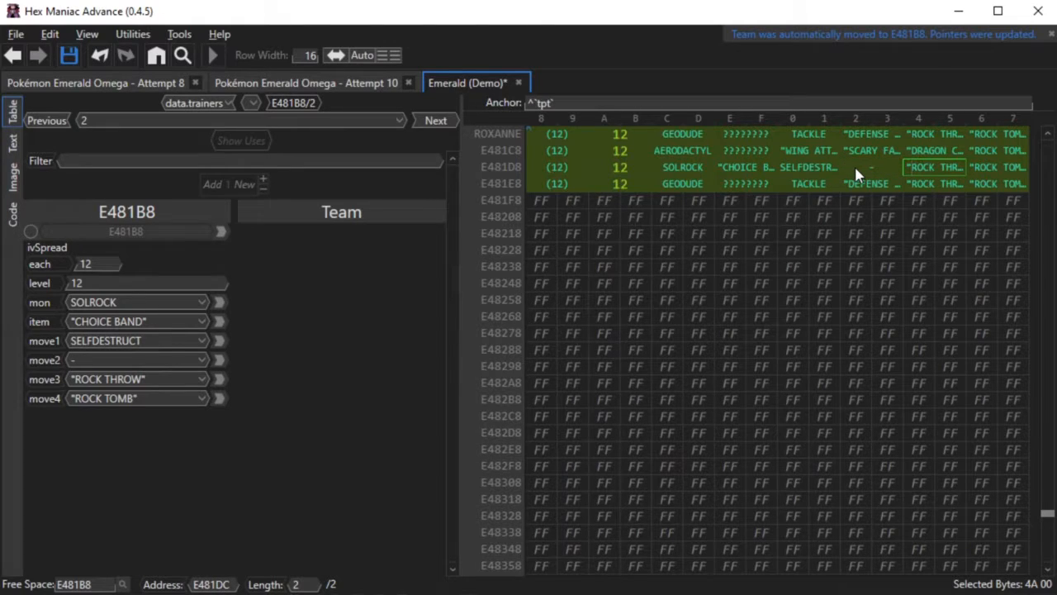
{"action": "type", "text": "-"}
{"action": "key", "text": "Return"}
{"action": "type", "text": "-"}
{"action": "key", "text": "Return"}
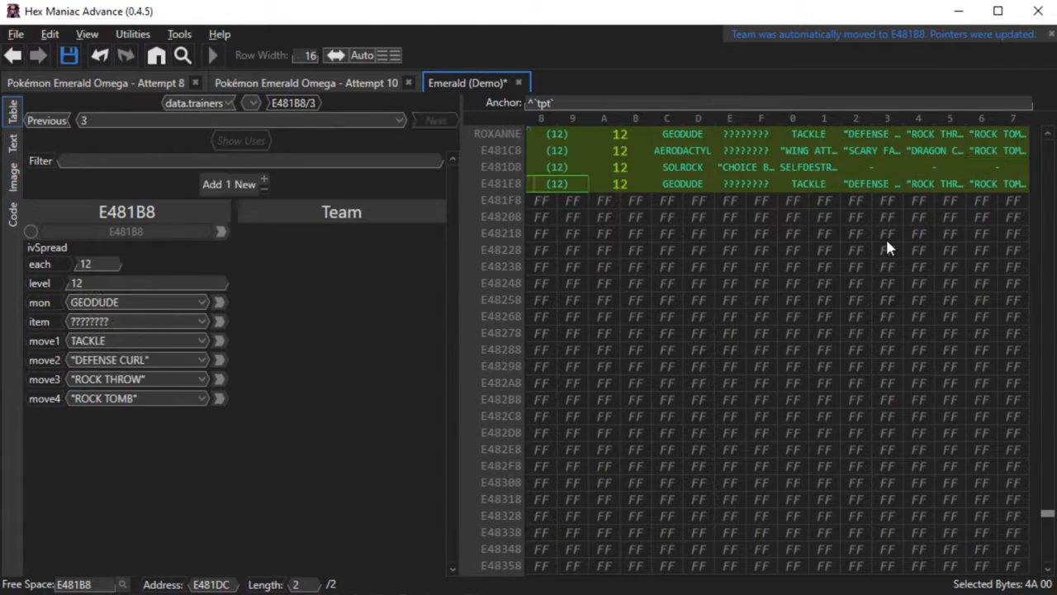
{"action": "left_click", "coordinate": [868, 166]}
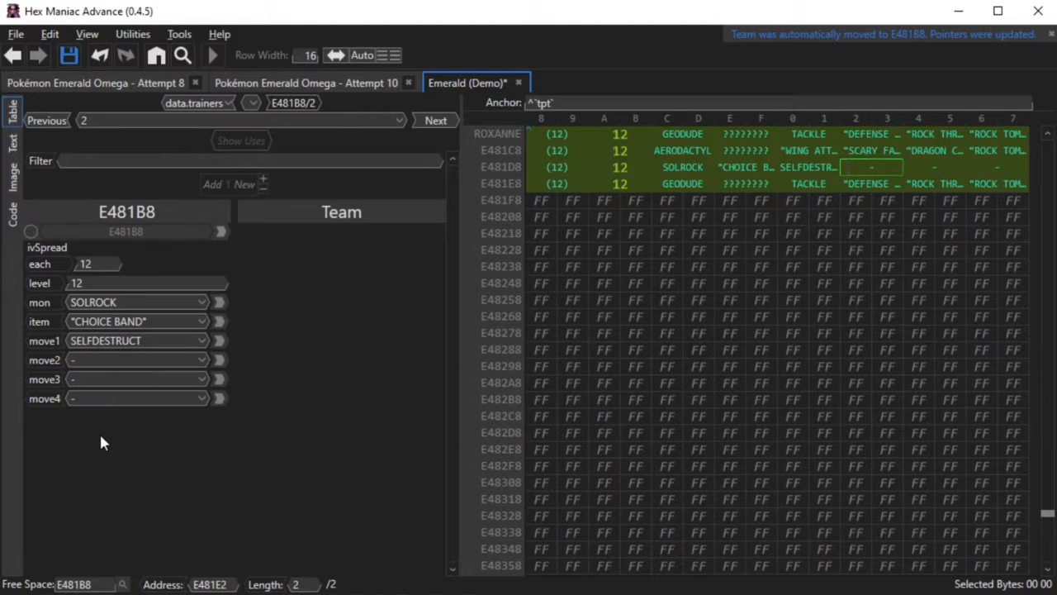
Step: Replace the fourth Pokémon in Roxanne's team with REGIROCK at level 15
{"action": "left_click", "coordinate": [695, 185]}
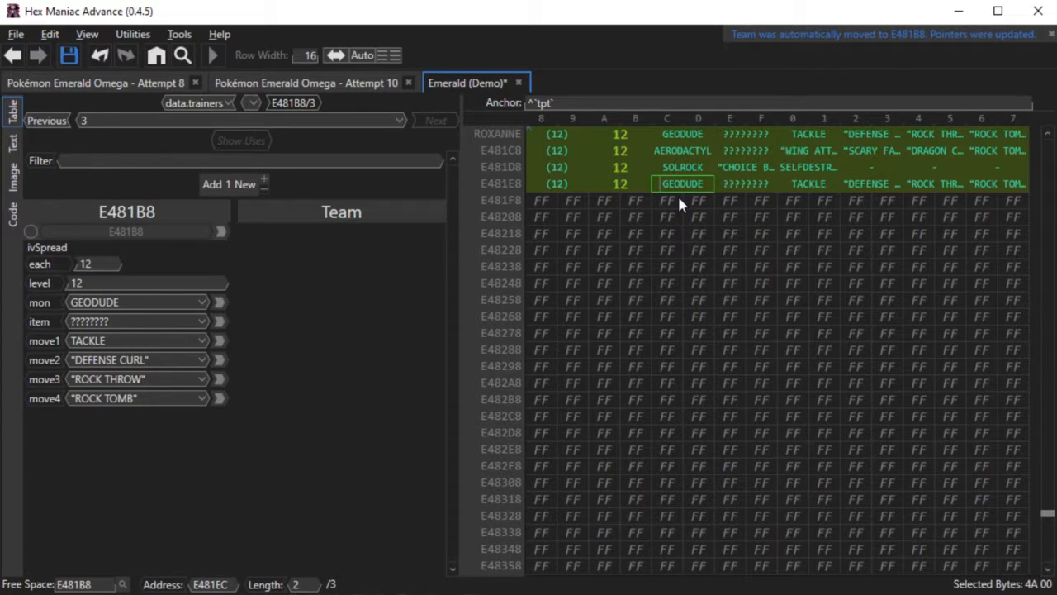
{"action": "type", "text": "regi"}
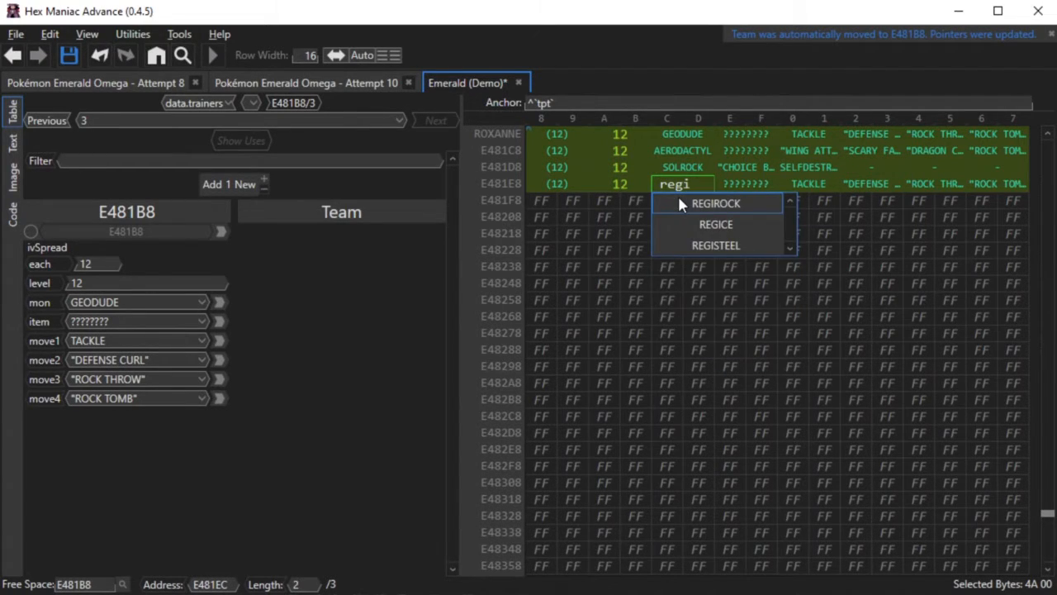
{"action": "key", "text": "Return"}
{"action": "mouse_move", "coordinate": [724, 185]}
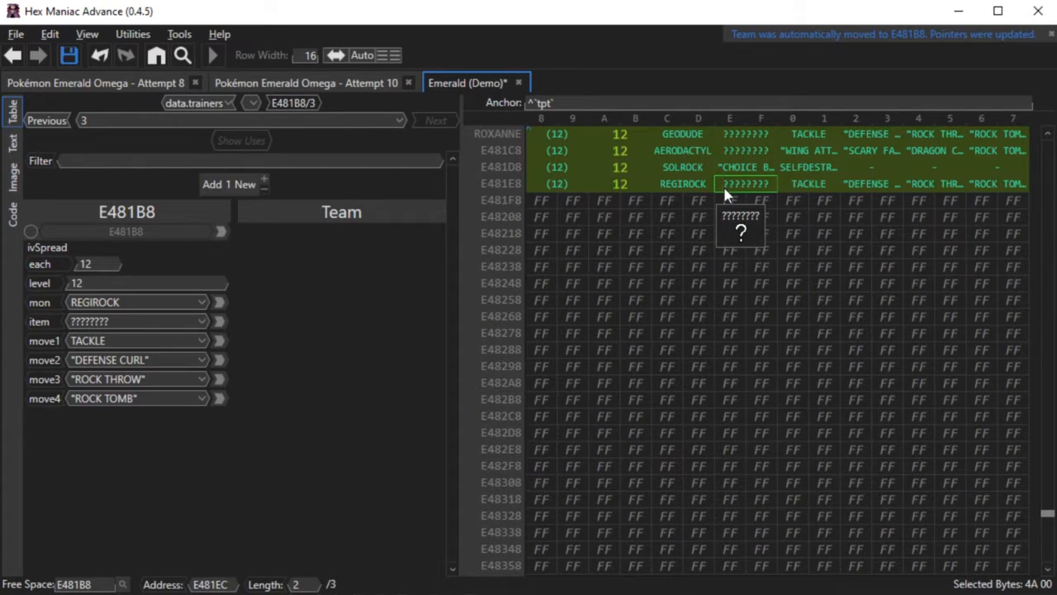
{"action": "double_click", "coordinate": [112, 284]}
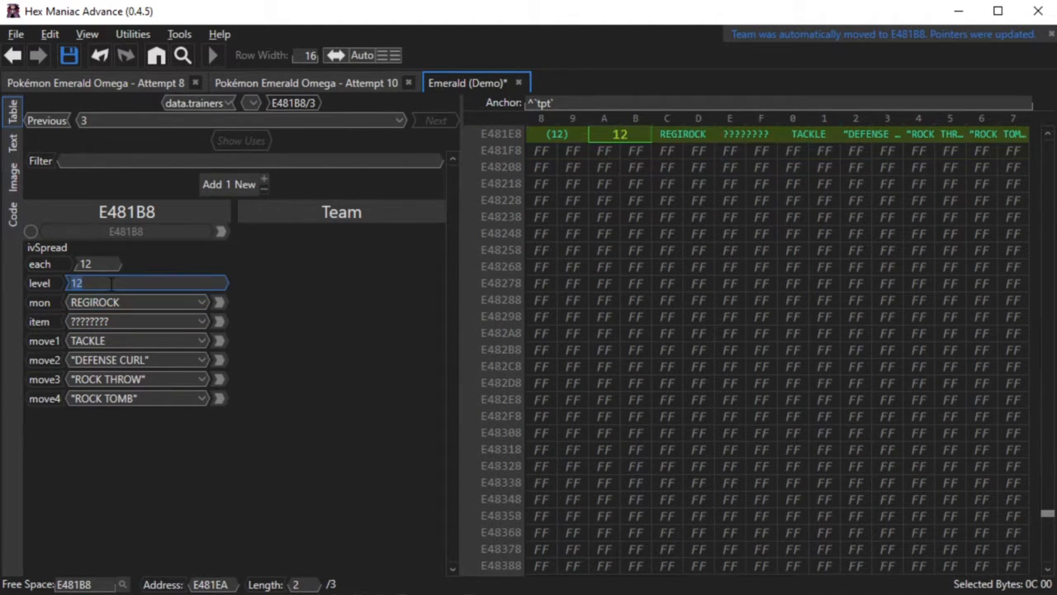
{"action": "type", "text": "15"}
Step: Set Solrock's level to 13
{"action": "scroll", "coordinate": [610, 150], "scroll_direction": "up", "scroll_amount": 2}
{"action": "left_click", "coordinate": [620, 183]}
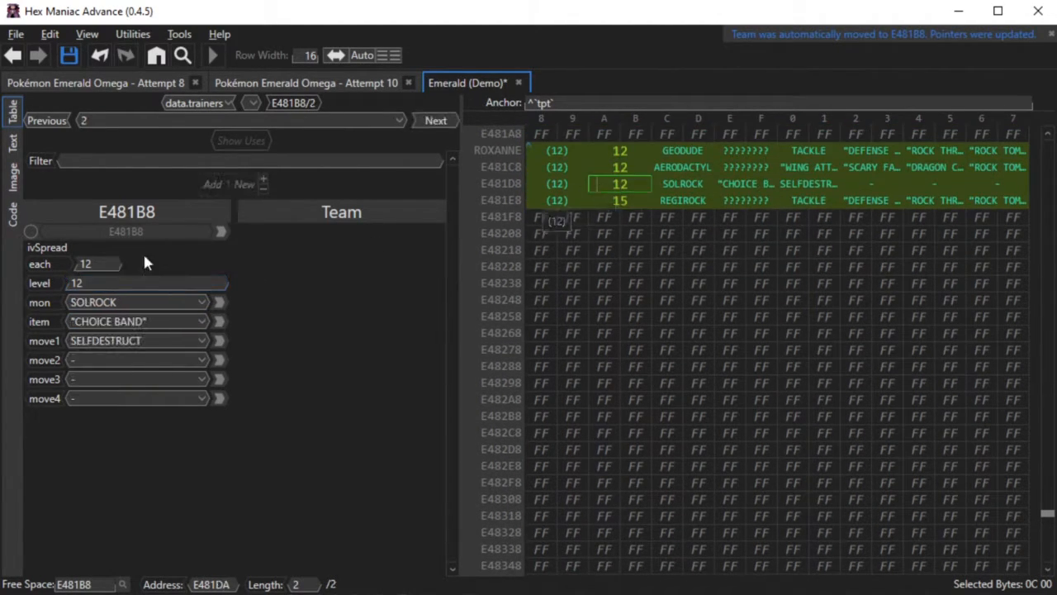
{"action": "double_click", "coordinate": [78, 283]}
{"action": "type", "text": "13"}
Step: Set each value of Regirock's IV spread to 0
{"action": "scroll", "coordinate": [579, 190], "scroll_direction": "up", "scroll_amount": 3}
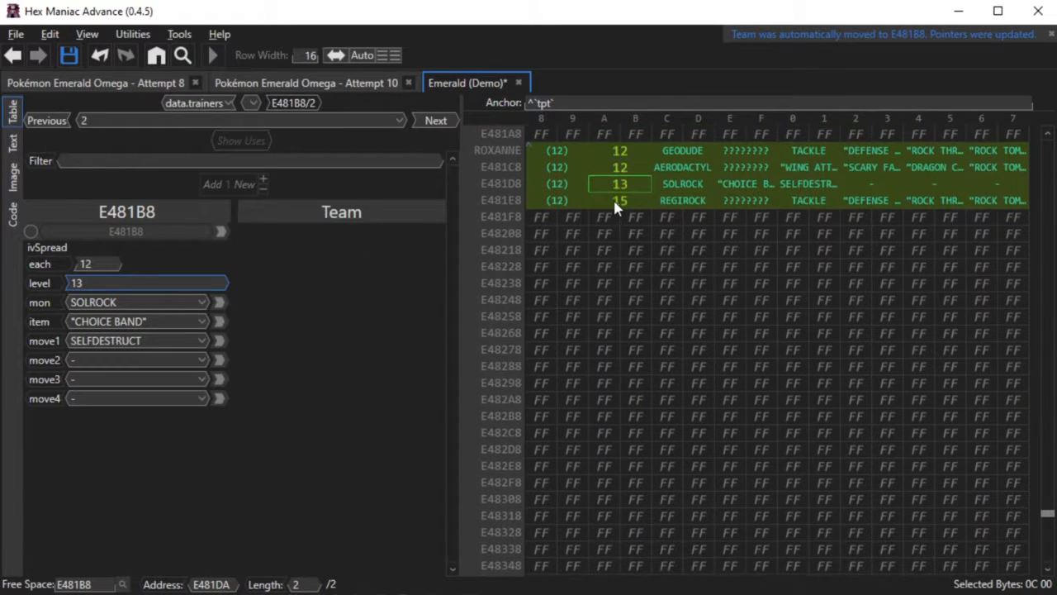
{"action": "left_click", "coordinate": [615, 200]}
{"action": "double_click", "coordinate": [71, 265]}
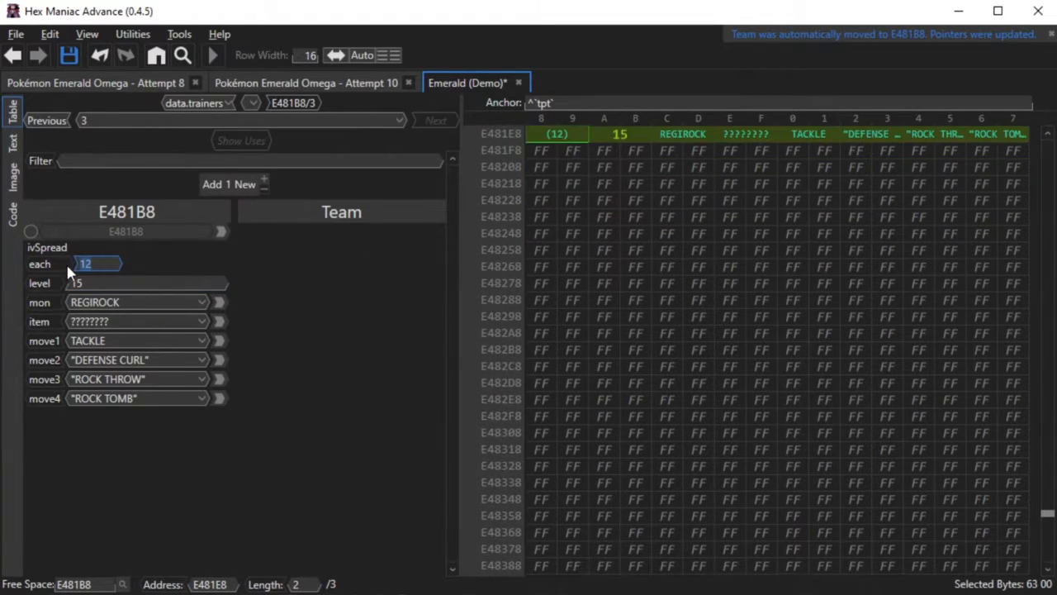
{"action": "type", "text": "0"}
Step: Try an IV spread of 31 for Regirock in the data table and reset it to 0
{"action": "scroll", "coordinate": [590, 239], "scroll_direction": "up", "scroll_amount": 3}
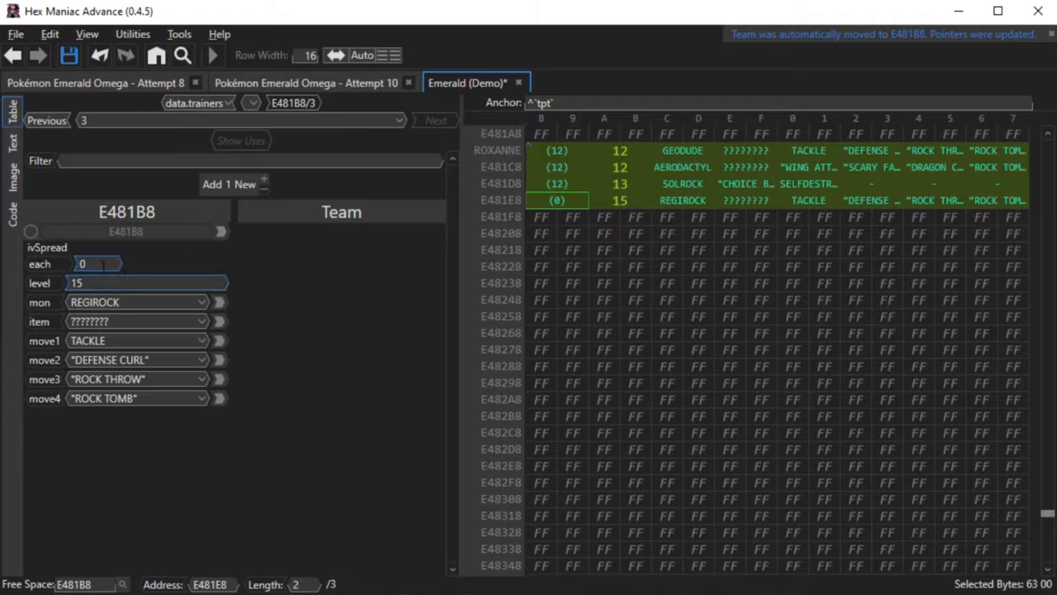
{"action": "type", "text": "31"}
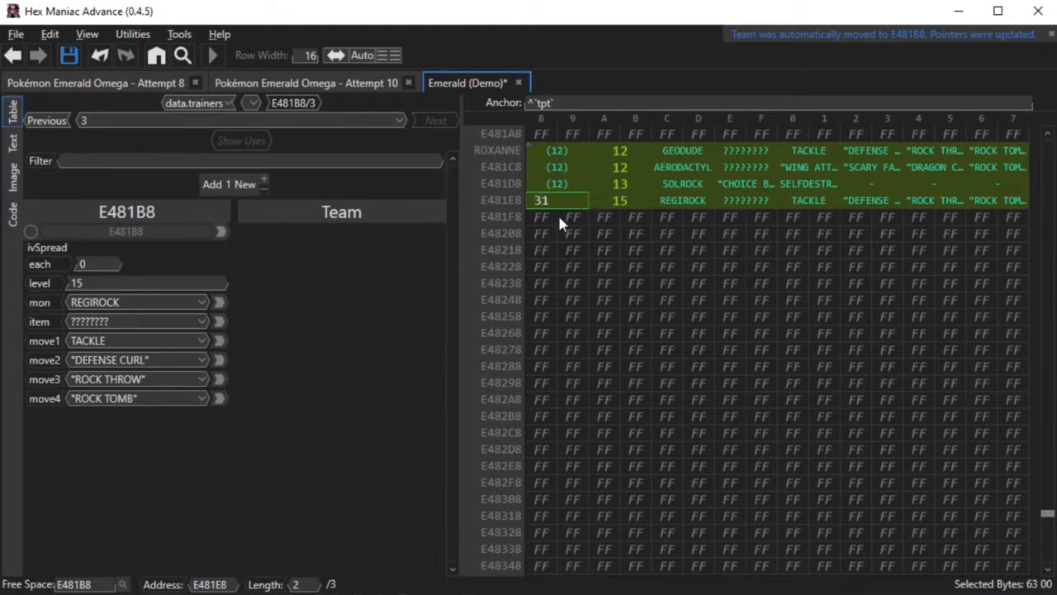
{"action": "left_click", "coordinate": [555, 213]}
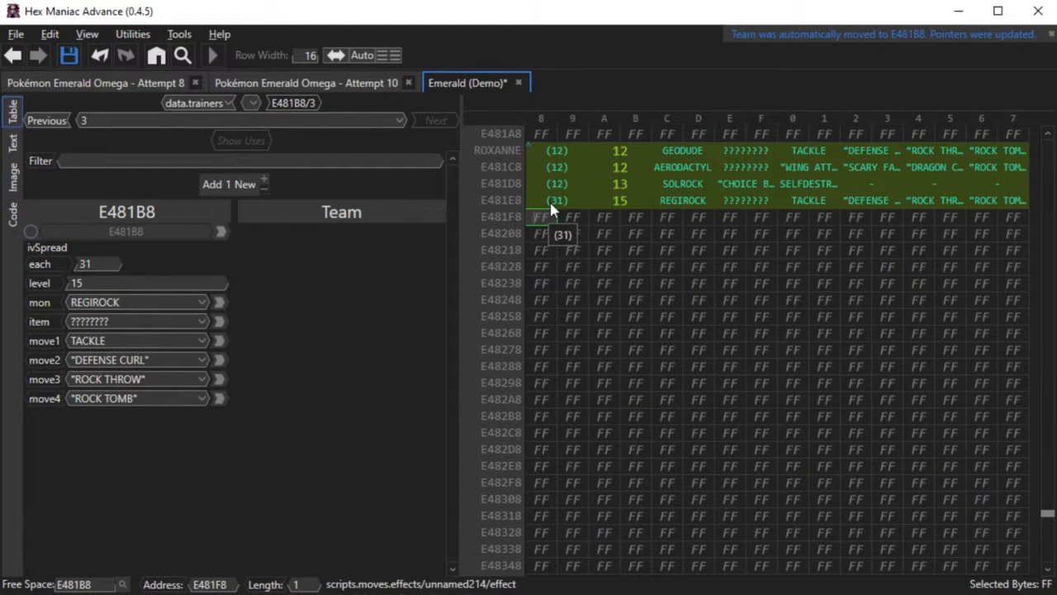
{"action": "left_click", "coordinate": [551, 203]}
{"action": "key", "text": "Delete"}
{"action": "left_click", "coordinate": [553, 230]}
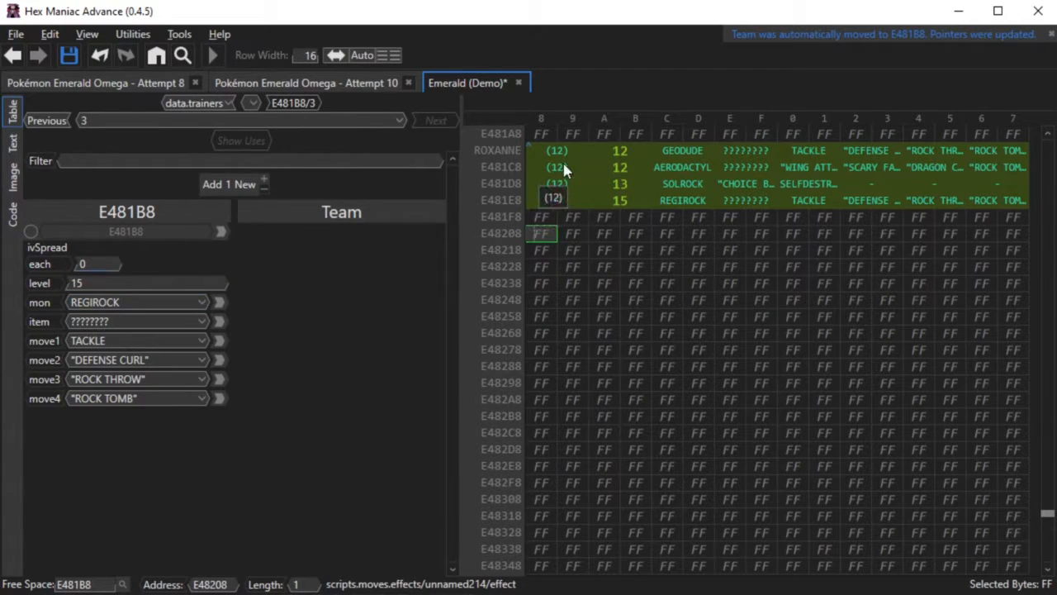
Step: Give Regirock the LEFTOVERS item and set its first move to THUNDER WAVE
{"action": "left_click", "coordinate": [764, 200]}
{"action": "left_click", "coordinate": [94, 341]}
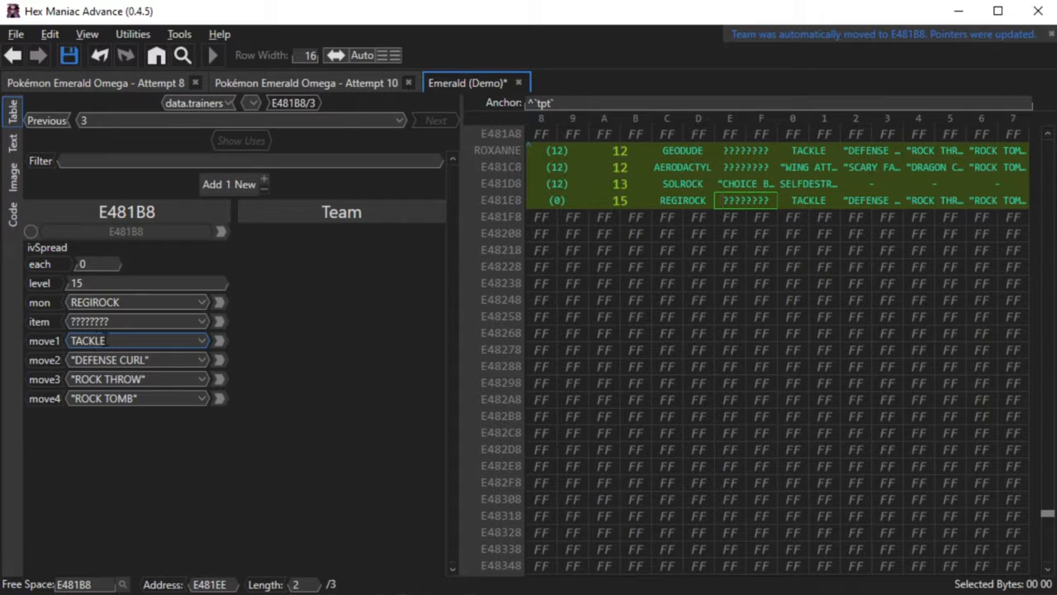
{"action": "left_click", "coordinate": [103, 322]}
{"action": "type", "text": "lef"}
{"action": "left_click", "coordinate": [104, 378]}
{"action": "left_click", "coordinate": [108, 341]}
{"action": "type", "text": "thunder wave"}
Step: Set Regirock's second move to ANCIENTPOWER and third to CURSE, and clear its fourth move
{"action": "left_click", "coordinate": [125, 363]}
{"action": "left_click", "coordinate": [124, 364]}
{"action": "type", "text": "anci"}
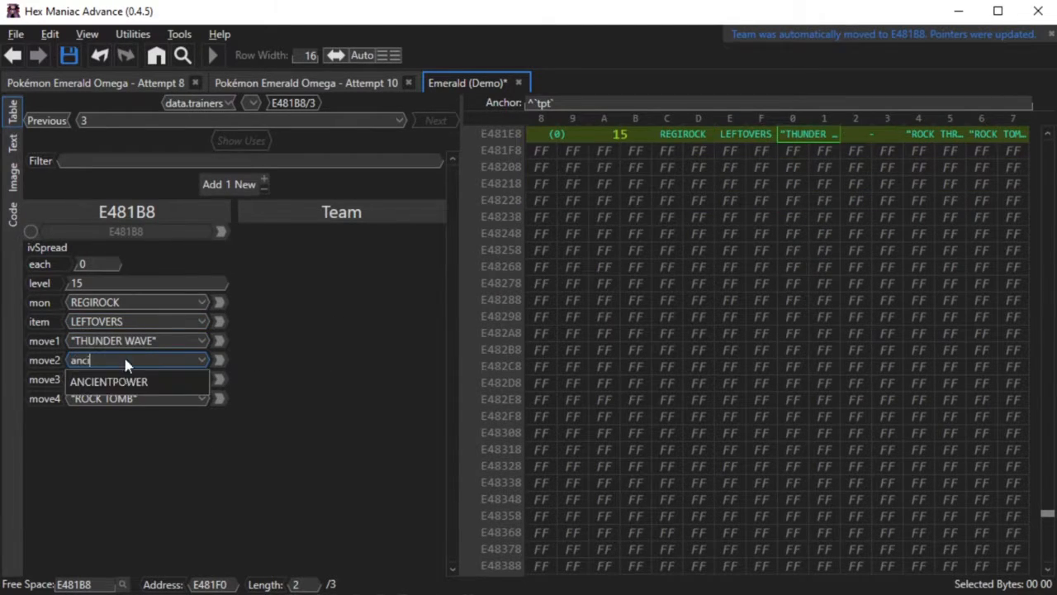
{"action": "left_click", "coordinate": [116, 381]}
{"action": "left_click", "coordinate": [116, 380]}
{"action": "type", "text": "curse"}
{"action": "left_click", "coordinate": [86, 402]}
{"action": "left_click", "coordinate": [89, 399]}
{"action": "type", "text": "-"}
{"action": "left_click", "coordinate": [946, 154]}
Step: Give Geodude the CHARCOAL item, with FIRE PUNCH as its first move and MAGNITUDE as its third
{"action": "scroll", "coordinate": [945, 171], "scroll_direction": "up", "scroll_amount": 5}
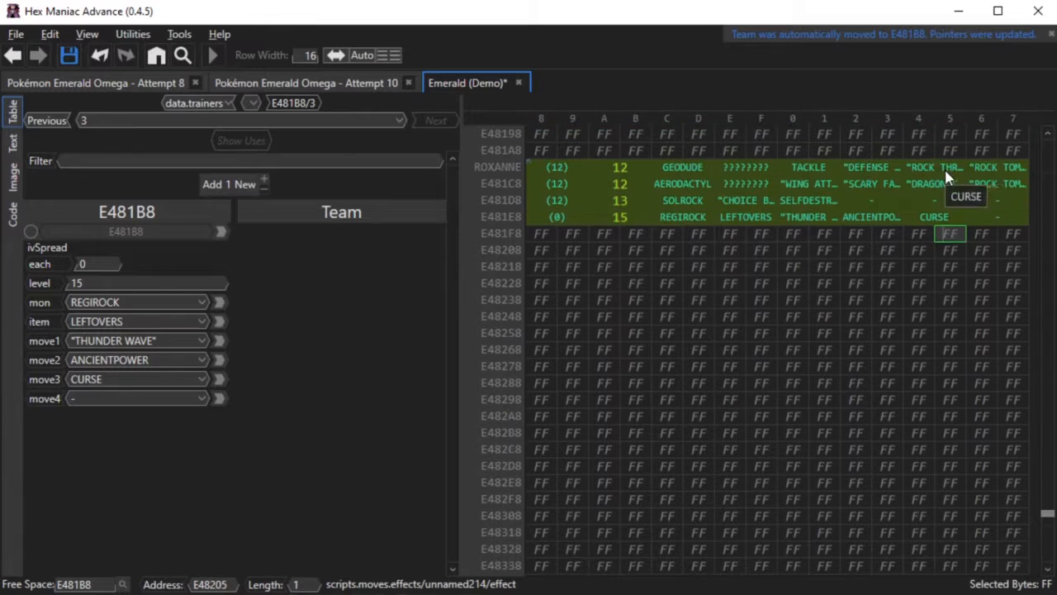
{"action": "left_click", "coordinate": [746, 167]}
{"action": "type", "text": "charcoal"}
{"action": "key", "text": "Return"}
{"action": "type", "text": "fire"}
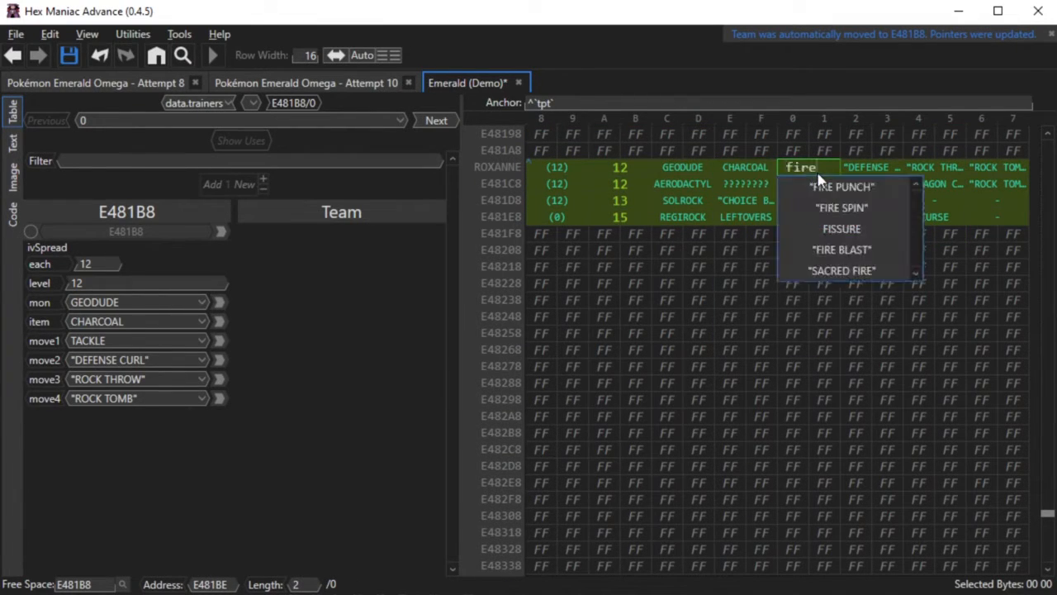
{"action": "key", "text": "Return"}
{"action": "left_click", "coordinate": [936, 161]}
{"action": "type", "text": "magn"}
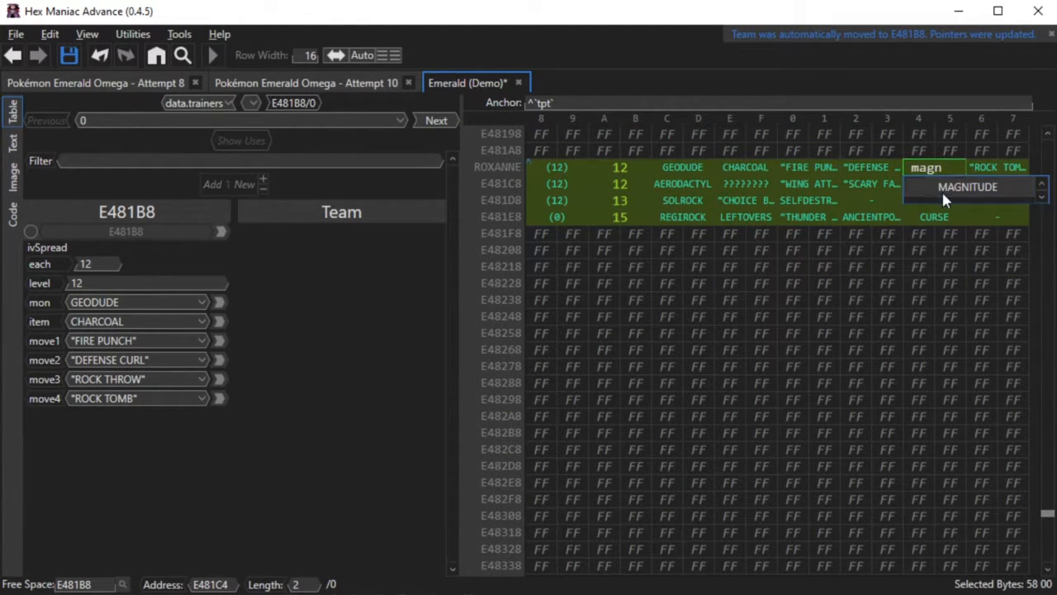
{"action": "left_click", "coordinate": [944, 189]}
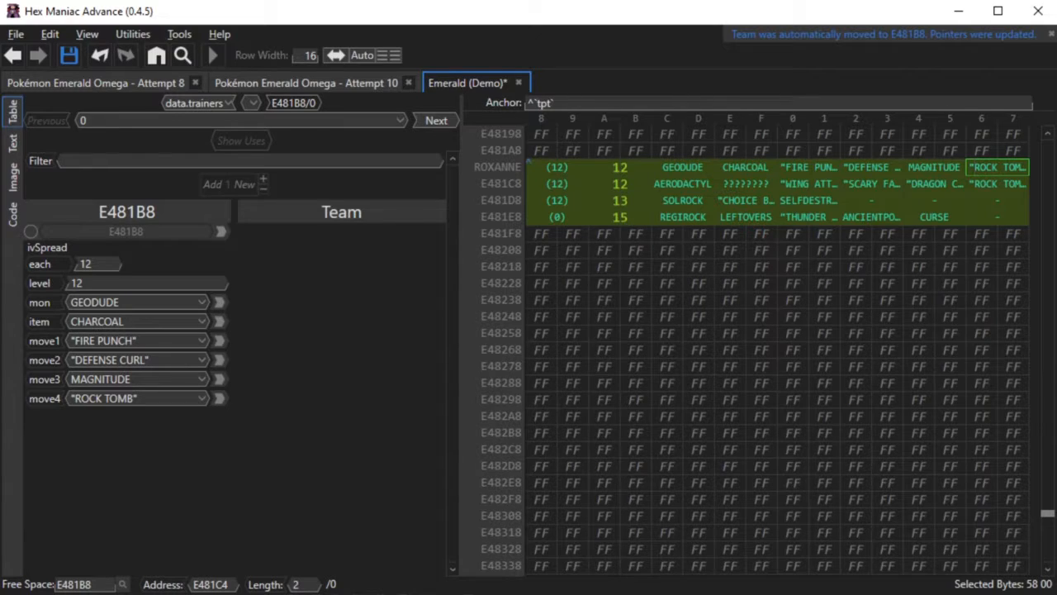
Step: Go back to Roxanne's entry in the trainer stats table and review her complete team and settings
{"action": "left_click", "coordinate": [11, 56]}
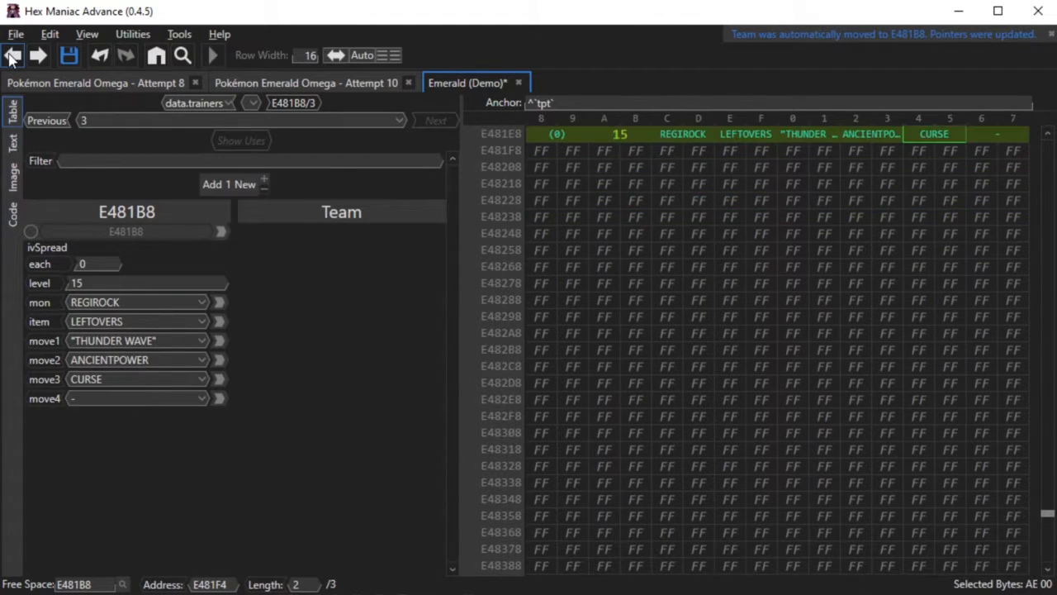
{"action": "left_click", "coordinate": [12, 57]}
{"action": "left_click", "coordinate": [11, 56]}
{"action": "left_click", "coordinate": [12, 57]}
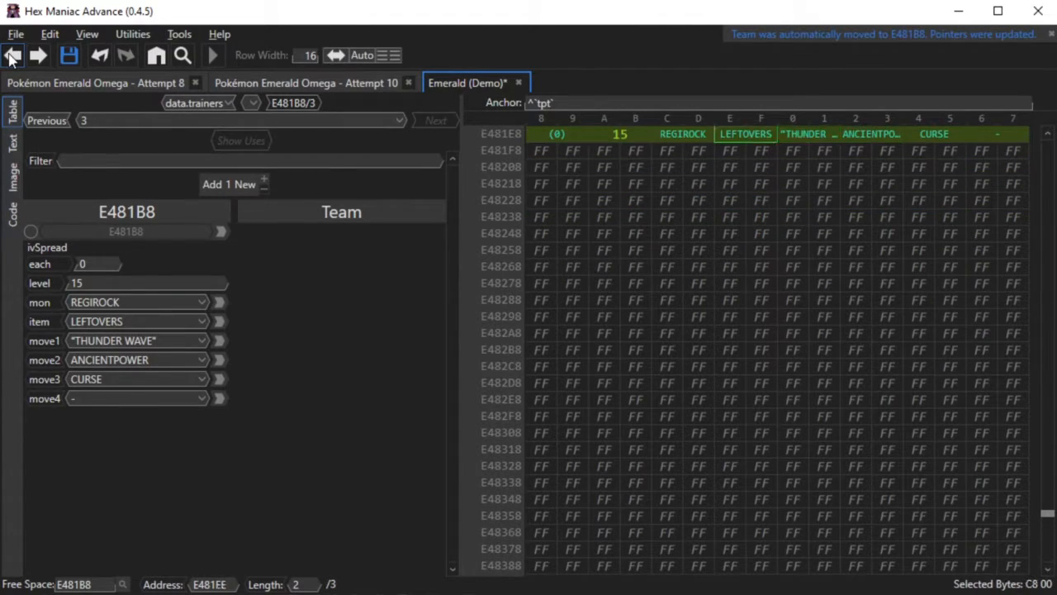
{"action": "left_click", "coordinate": [11, 56]}
{"action": "left_click", "coordinate": [12, 56]}
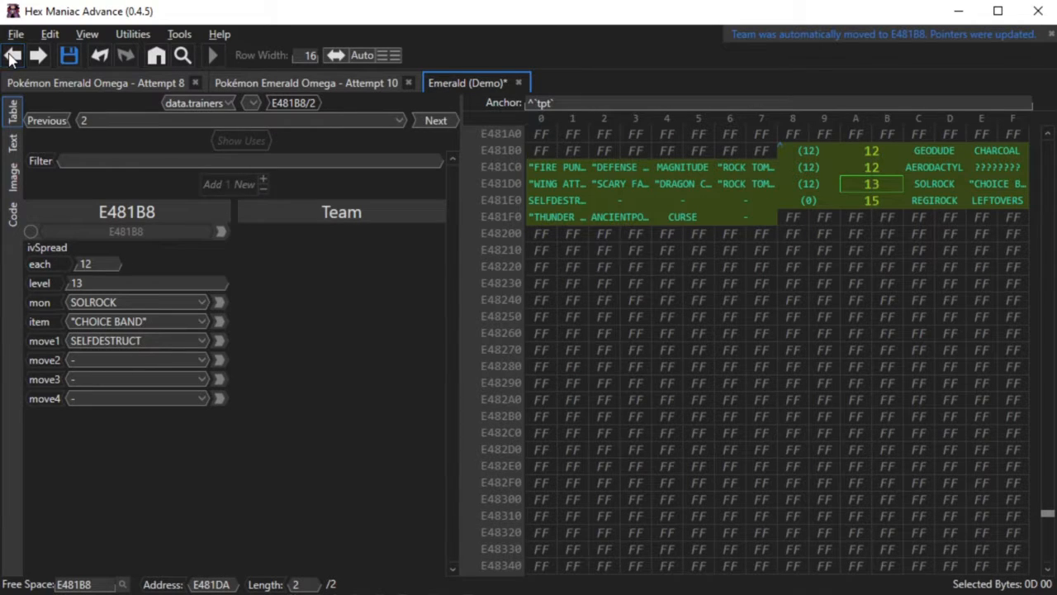
{"action": "left_click", "coordinate": [12, 56]}
{"action": "left_click", "coordinate": [11, 56]}
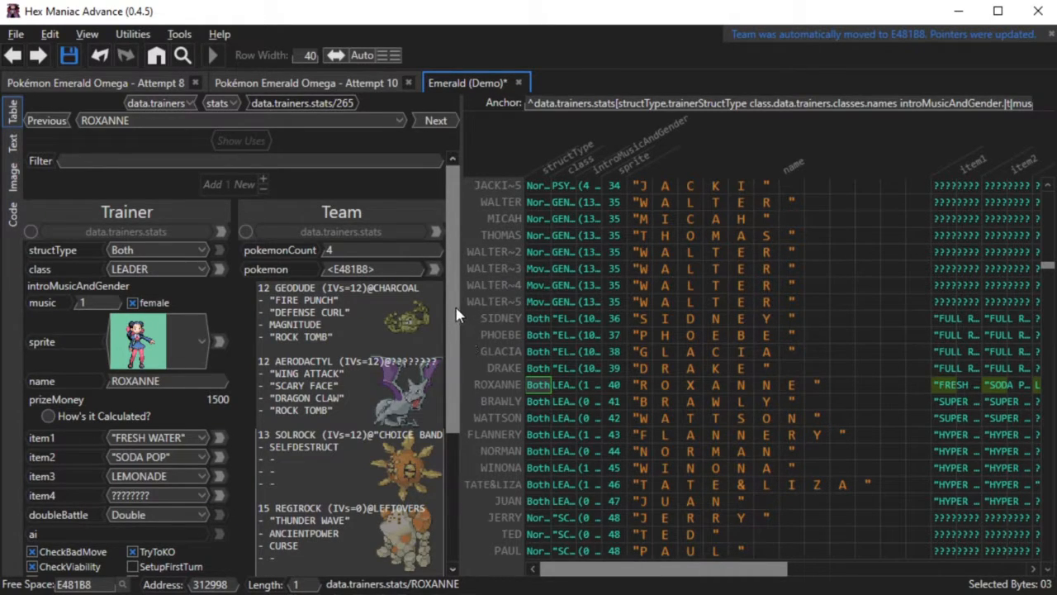
{"action": "scroll", "coordinate": [459, 325], "scroll_direction": "down", "scroll_amount": 1}
{"action": "scroll", "coordinate": [458, 325], "scroll_direction": "down", "scroll_amount": 2}
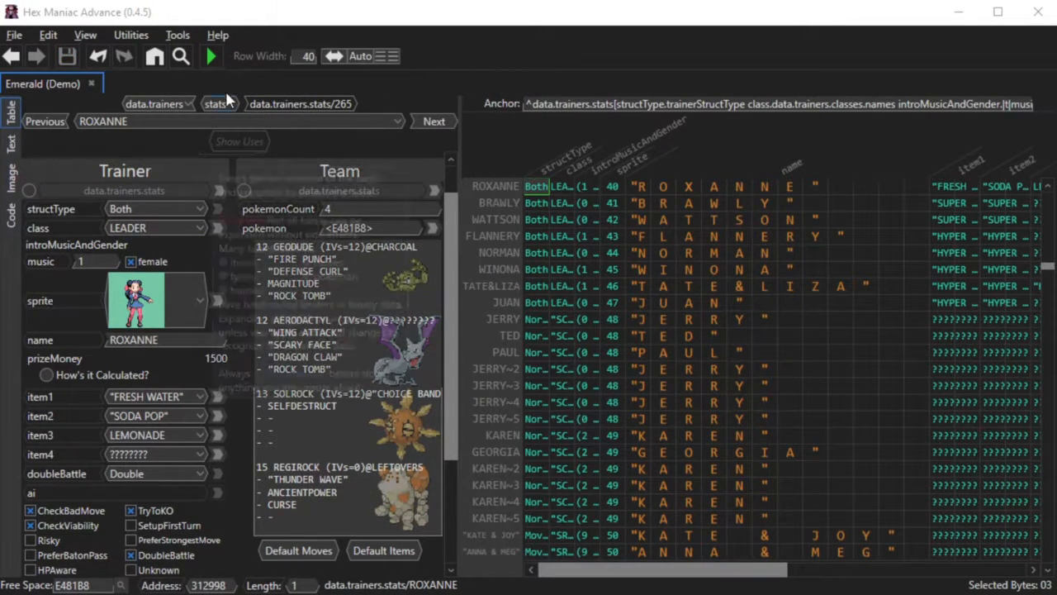
Step: Run the edited ROM in VisualBoyAdvance and load the saved game in front of Roxanne
{"action": "left_click", "coordinate": [216, 60]}
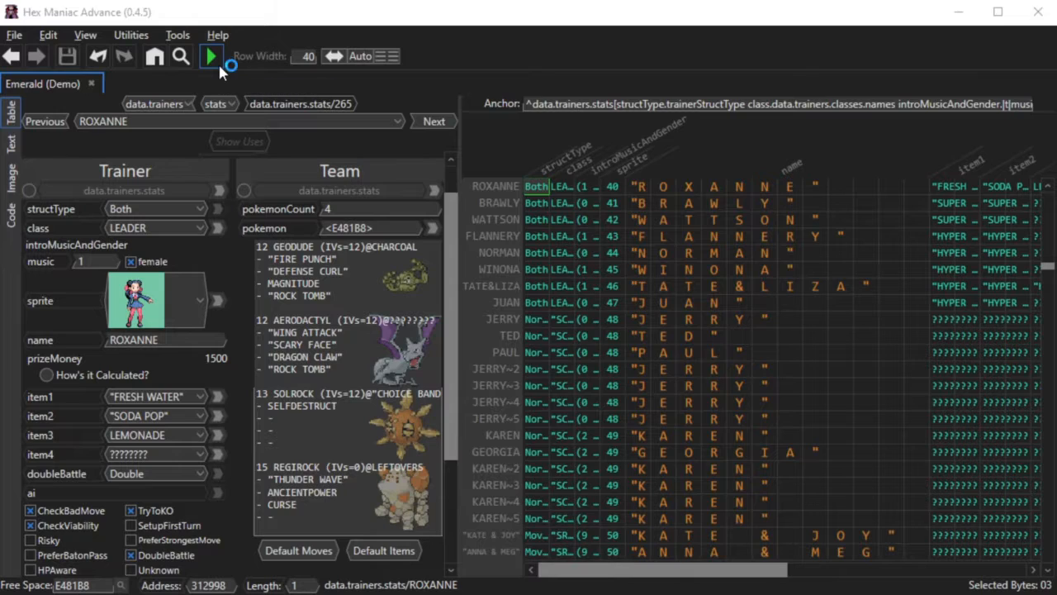
{"action": "left_click_drag", "start_coordinate": [355, 248], "coordinate": [508, 163]}
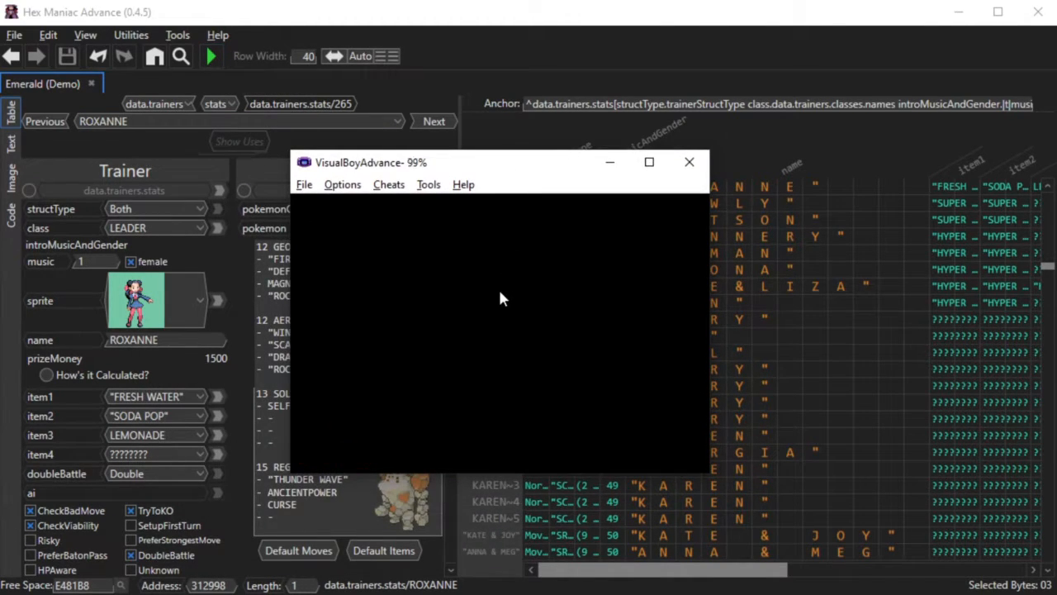
{"action": "key", "text": "space"}
{"action": "key", "text": "z"}
{"action": "key", "text": "z"}
{"action": "key", "text": "z"}
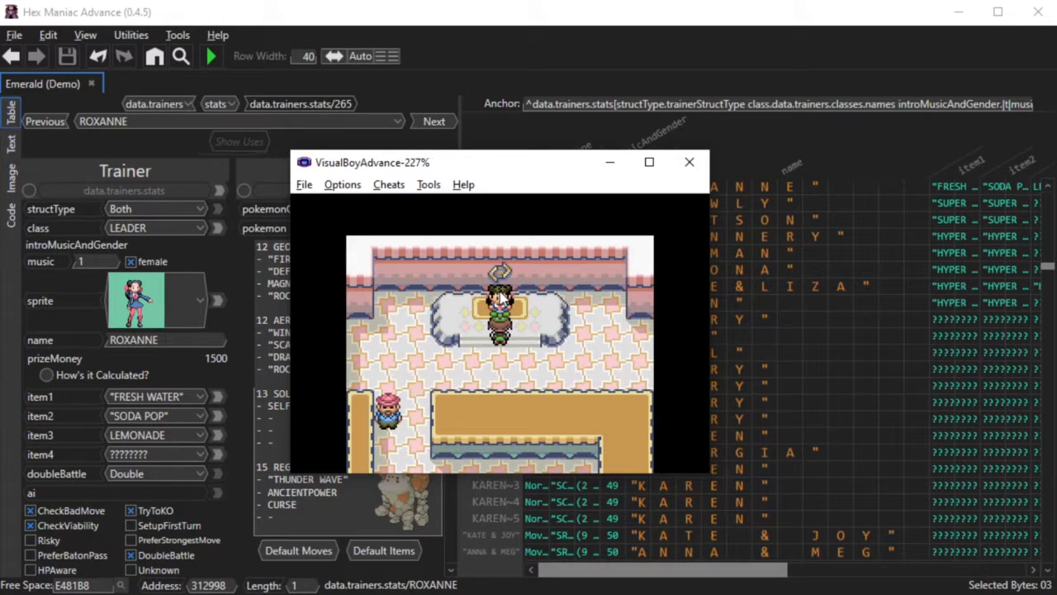
Step: Talk to Roxanne to start the gym battle and advance to Grovyle's move selection
{"action": "key", "text": "z"}
{"action": "key", "text": "space"}
{"action": "key", "text": "z"}
{"action": "key", "text": "z"}
{"action": "key", "text": "z"}
{"action": "key", "text": "z"}
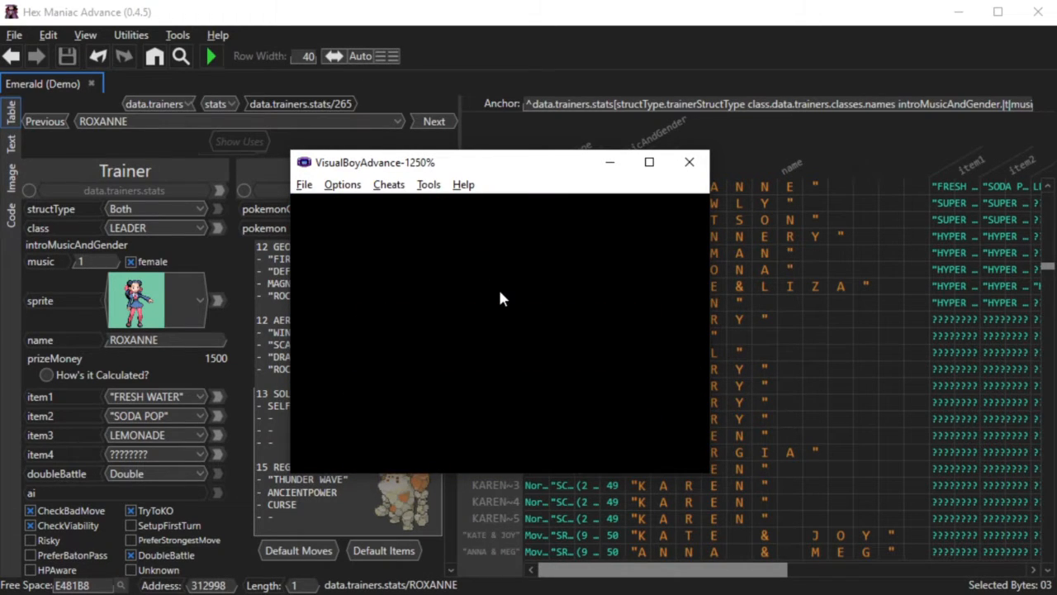
{"action": "key", "text": "z"}
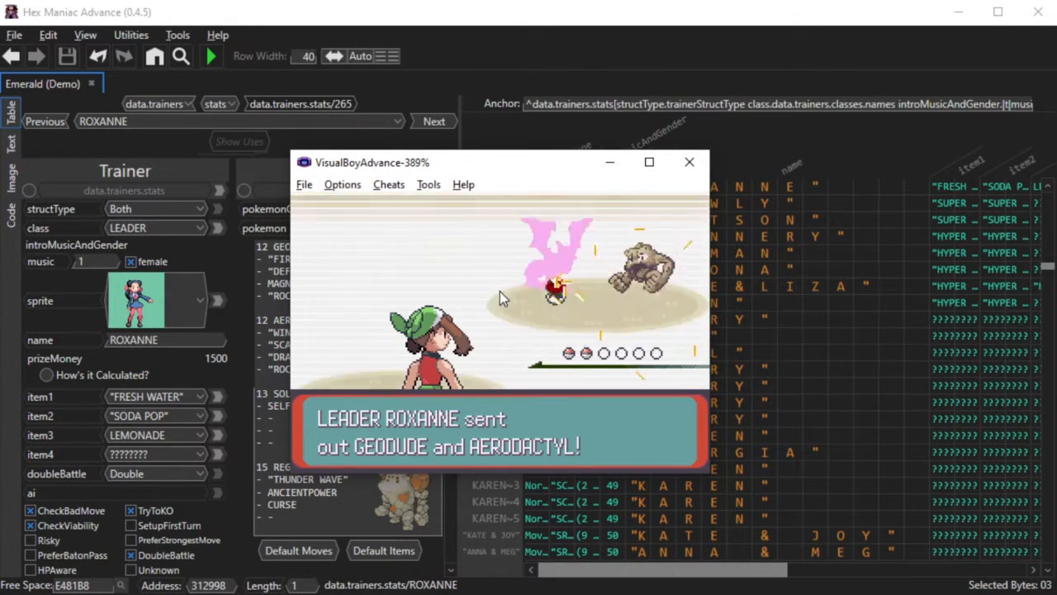
{"action": "key", "text": "z"}
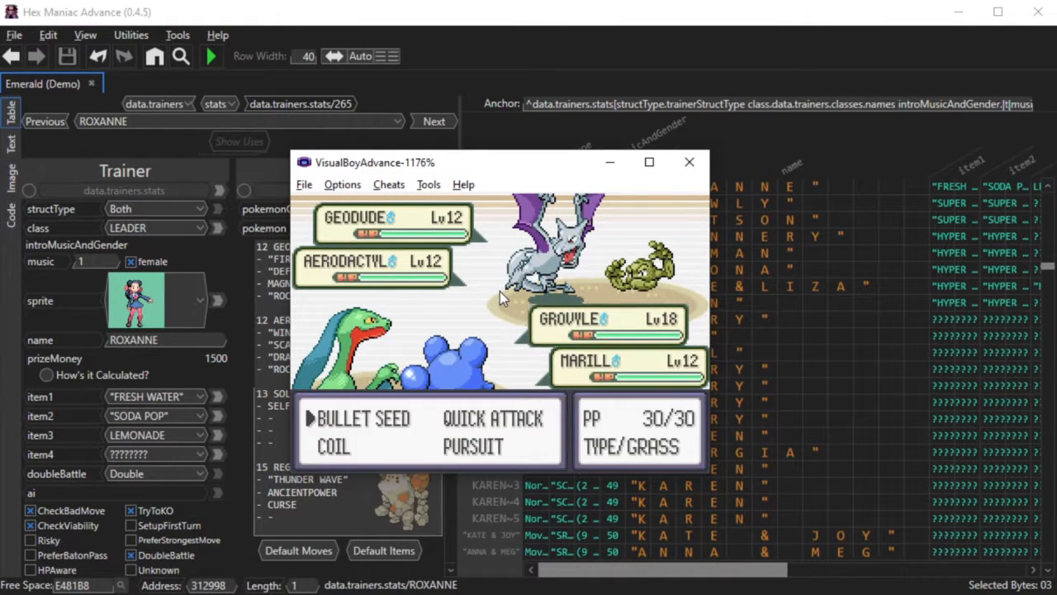
Step: Attack with Grovyle's BULLET SEED and Marill's WATER GUN, and advance past Marill's level-up into the next turn
{"action": "key", "text": "z"}
{"action": "key", "text": "z"}
{"action": "key", "text": "z"}
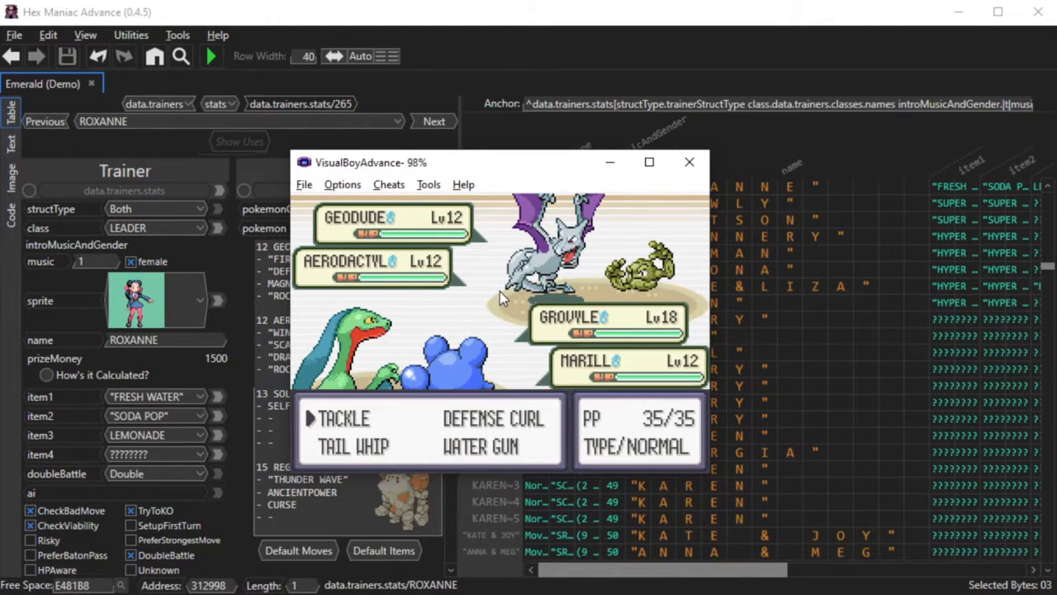
{"action": "key", "text": "Down"}
{"action": "key", "text": "Right"}
{"action": "key", "text": "z"}
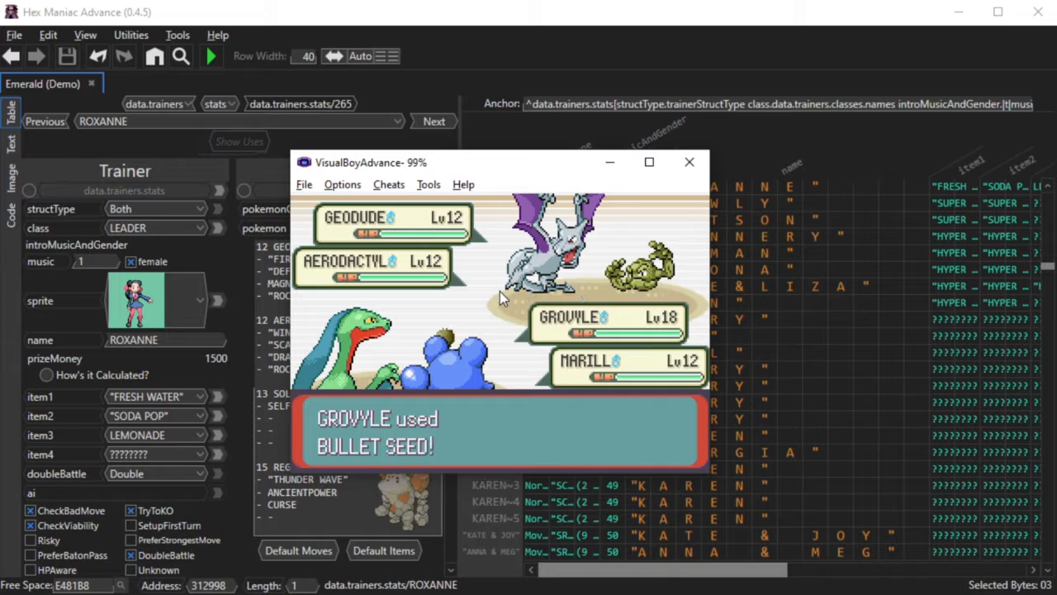
{"action": "key", "text": "space"}
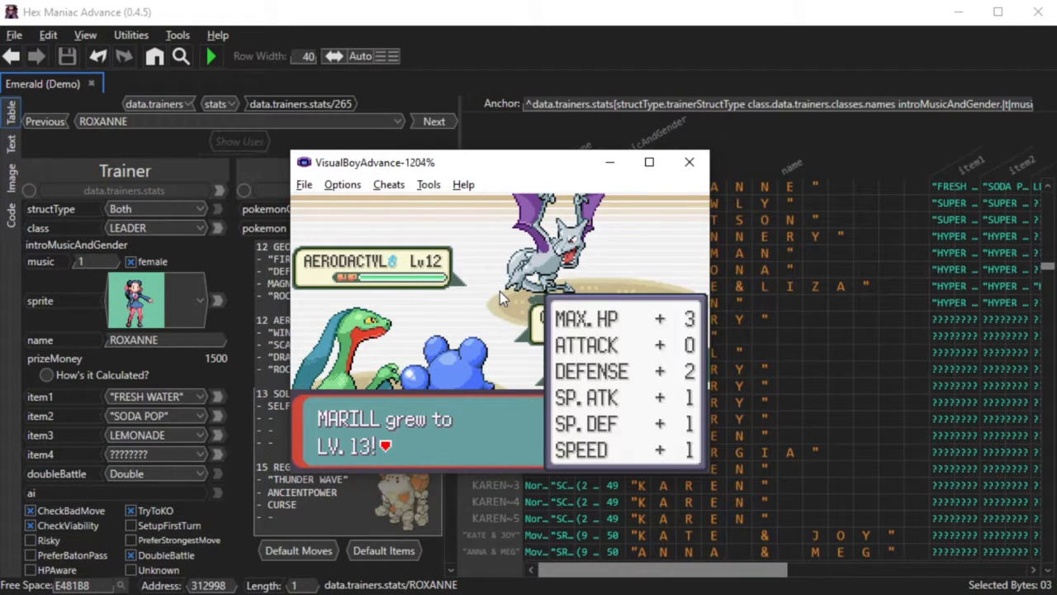
{"action": "key", "text": "z"}
{"action": "key", "text": "z"}
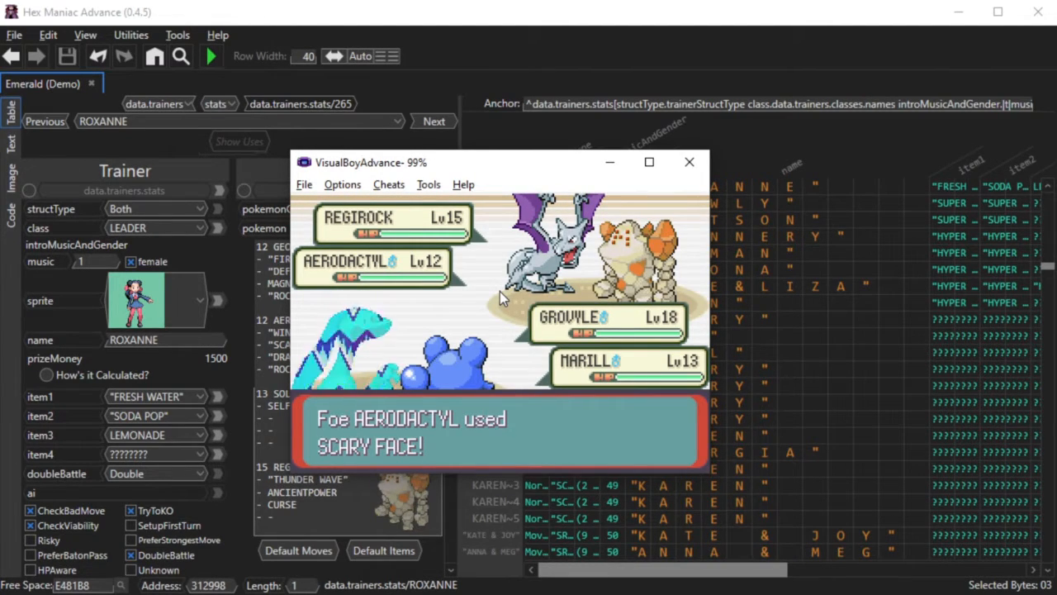
Step: Move the emulator window clear of Roxanne's team list and play a second turn with BULLET SEED and WATER GUN
{"action": "left_click_drag", "start_coordinate": [497, 173], "coordinate": [682, 175]}
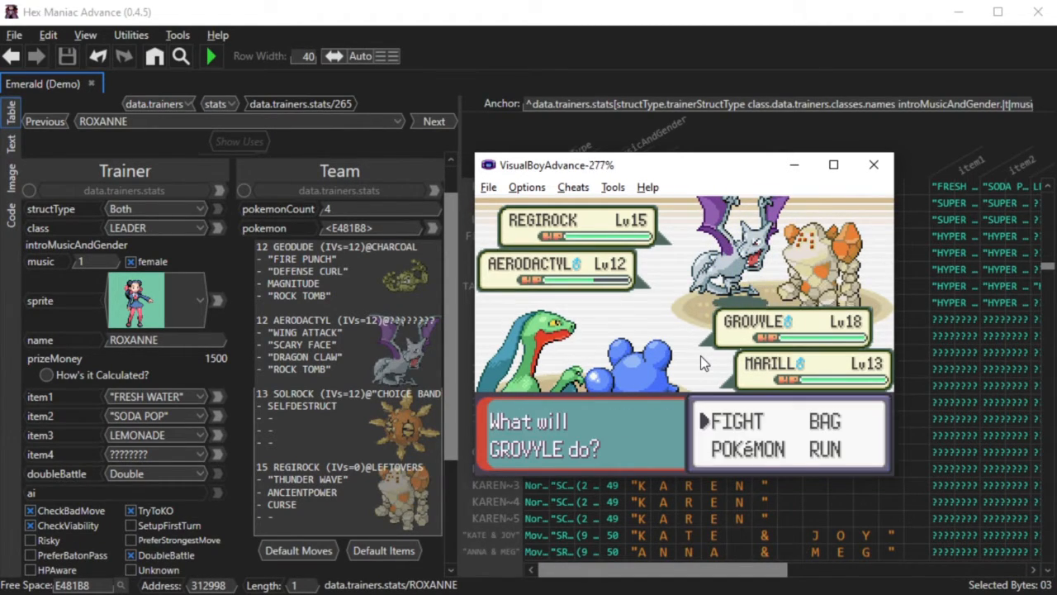
{"action": "key", "text": "z"}
{"action": "key", "text": "z"}
{"action": "key", "text": "z"}
{"action": "key", "text": "z"}
{"action": "key", "text": "z"}
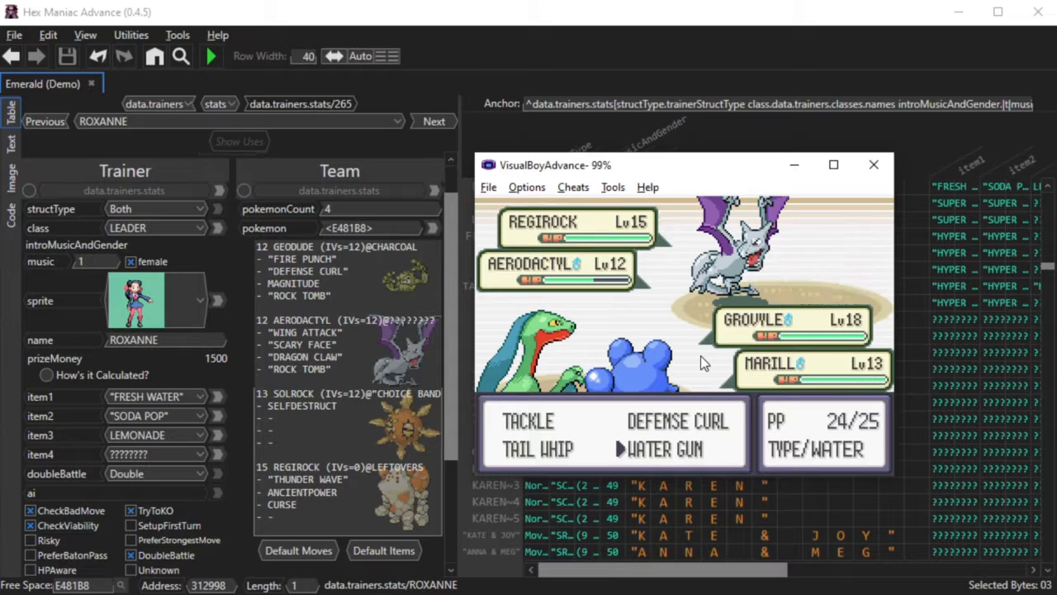
{"action": "key", "text": "z"}
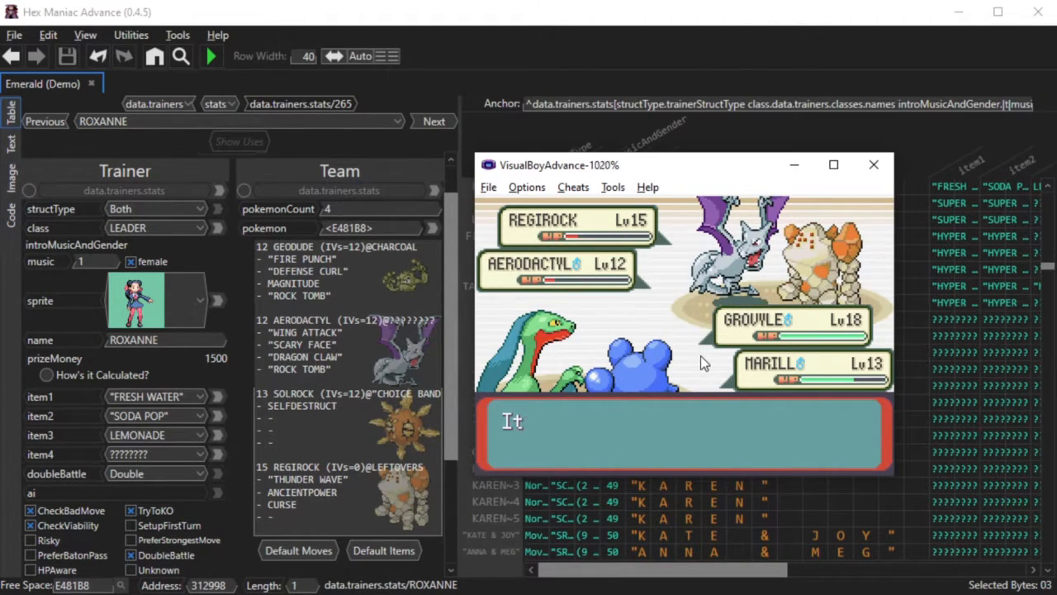
Step: Use Grovyle's BULLET SEED and Marill's WATER GUN again for the third turn against REGIROCK and AERODACTYL
{"action": "key", "text": "z"}
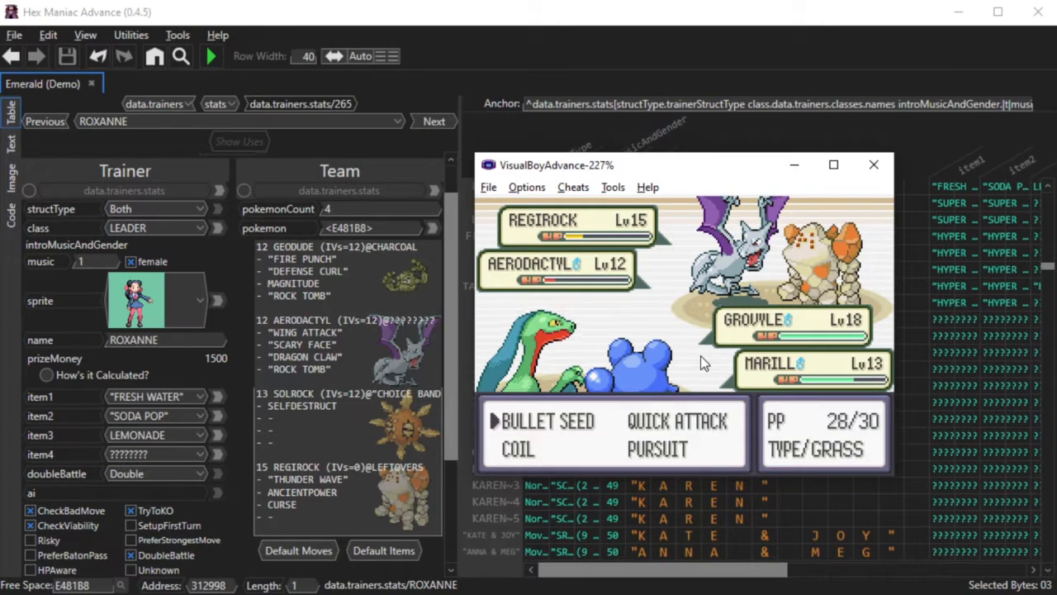
{"action": "key", "text": "z"}
{"action": "key", "text": "z"}
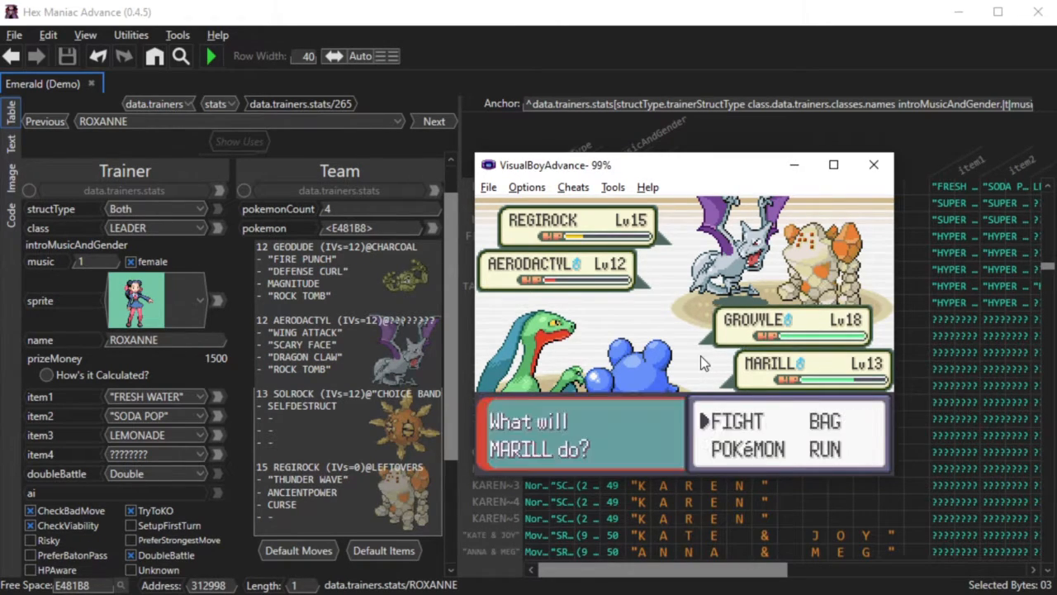
{"action": "key", "text": "z"}
{"action": "key", "text": "z"}
{"action": "key", "text": "z"}
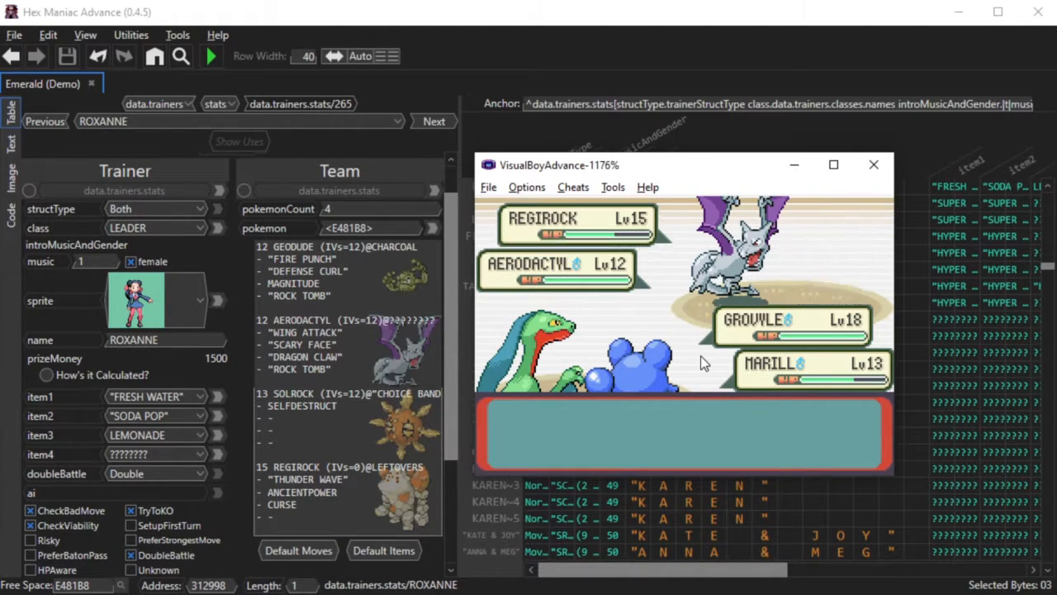
Step: Play a fourth turn with BULLET SEED and WATER GUN, and advance the battle until Roxanne sends out SOLROCK
{"action": "key", "text": "z"}
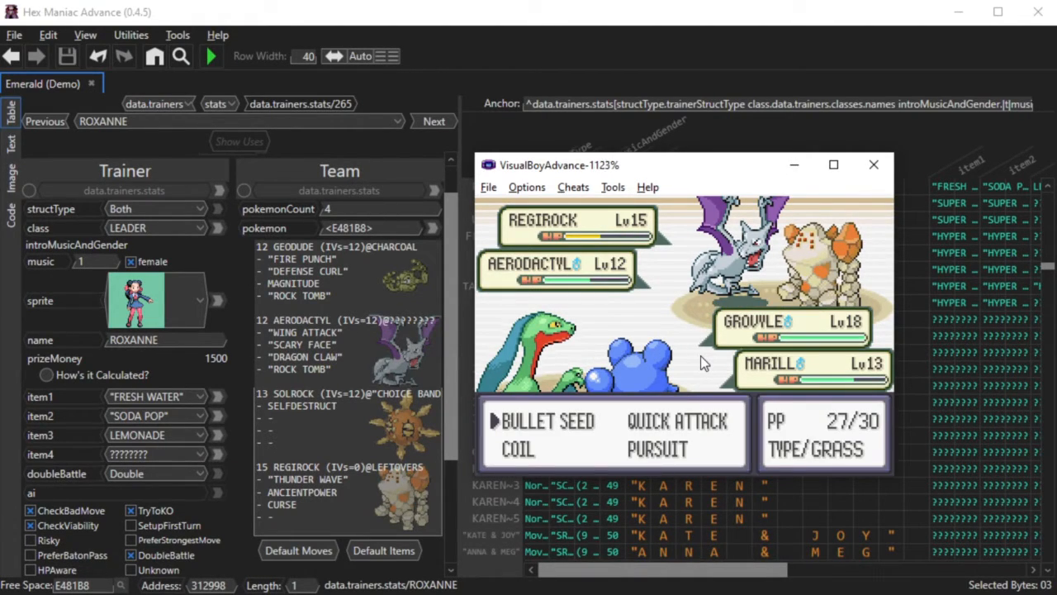
{"action": "key", "text": "z"}
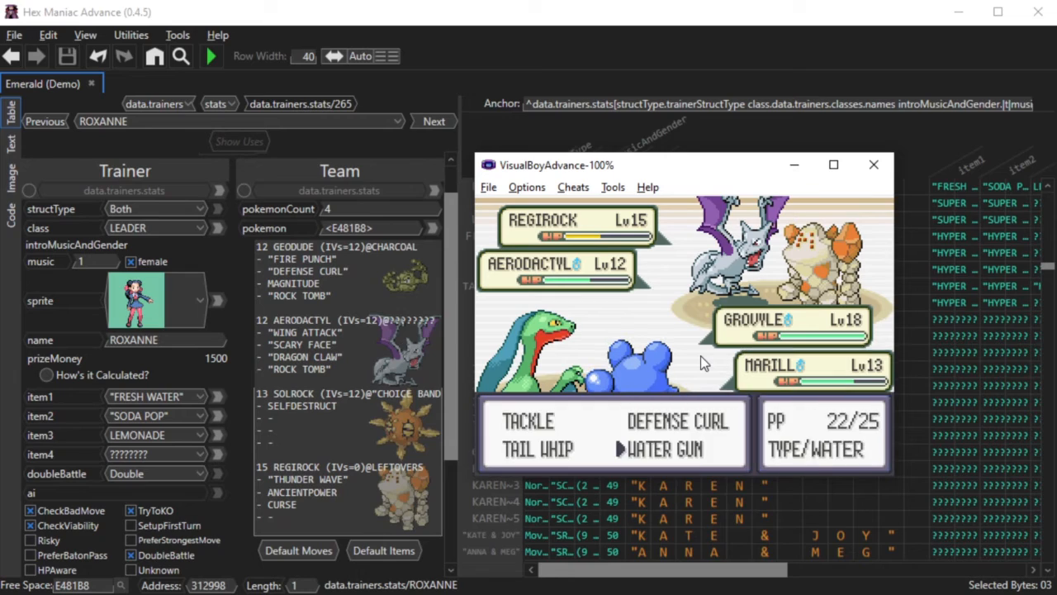
{"action": "key", "text": "z"}
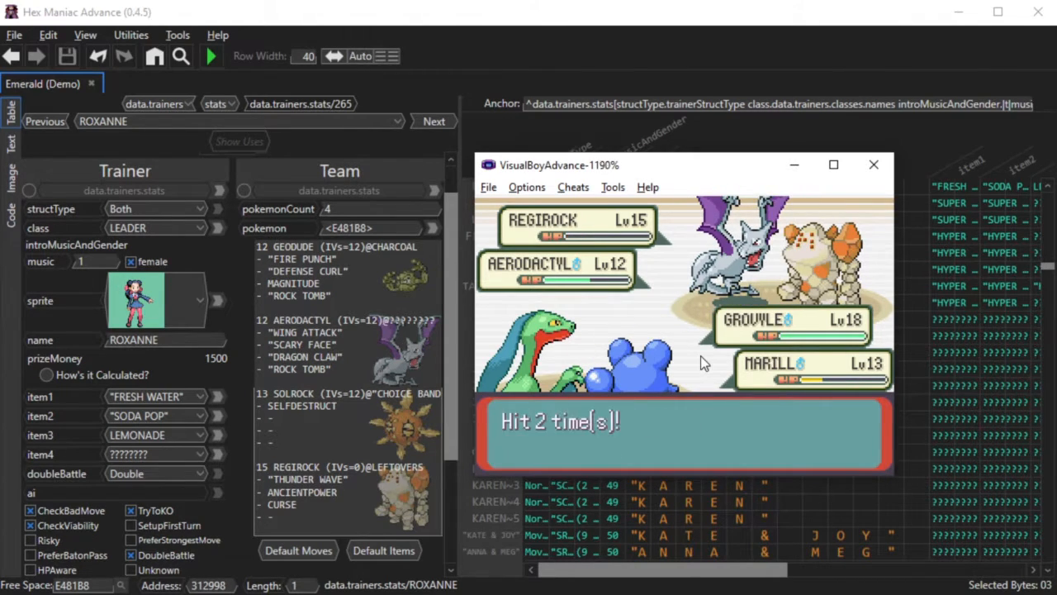
{"action": "key", "text": "z"}
{"action": "key", "text": "z"}
{"action": "key", "text": "z"}
{"action": "key", "text": "z"}
{"action": "key", "text": "z"}
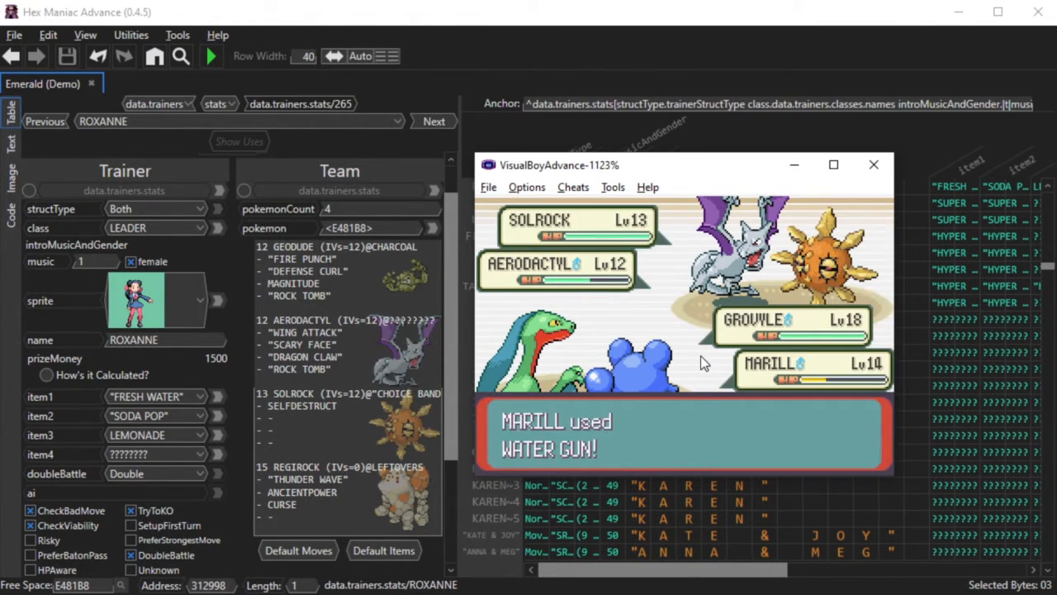
Step: Choose QUICK ATTACK for Grovyle and a move for Marill to continue the battle against SOLROCK and AERODACTYL
{"action": "key", "text": "z"}
{"action": "key", "text": "Right"}
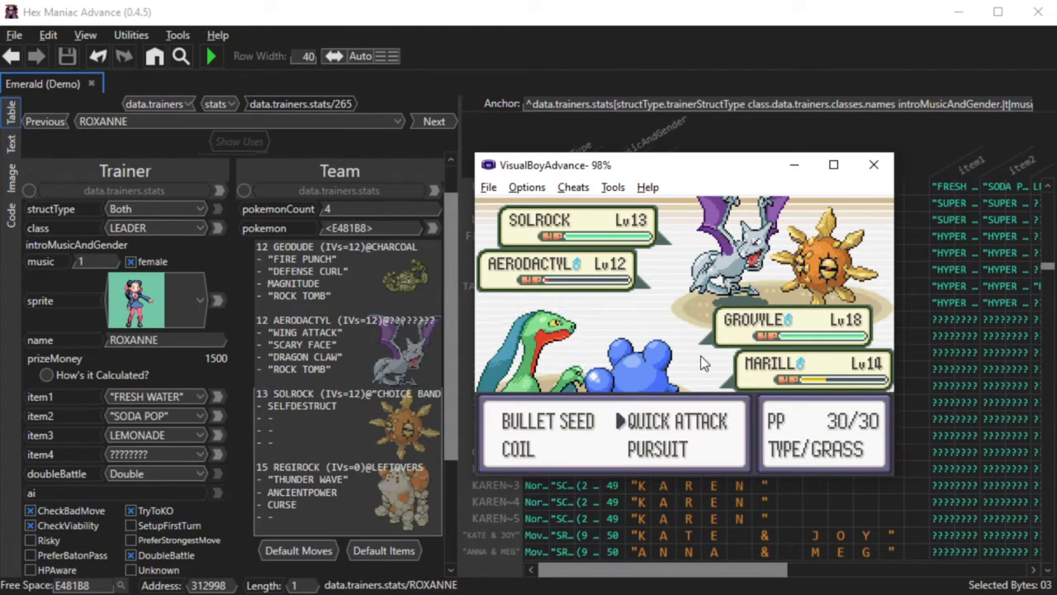
{"action": "key", "text": "z"}
{"action": "key", "text": "z"}
{"action": "key", "text": "z"}
{"action": "key", "text": "Up"}
{"action": "key", "text": "z"}
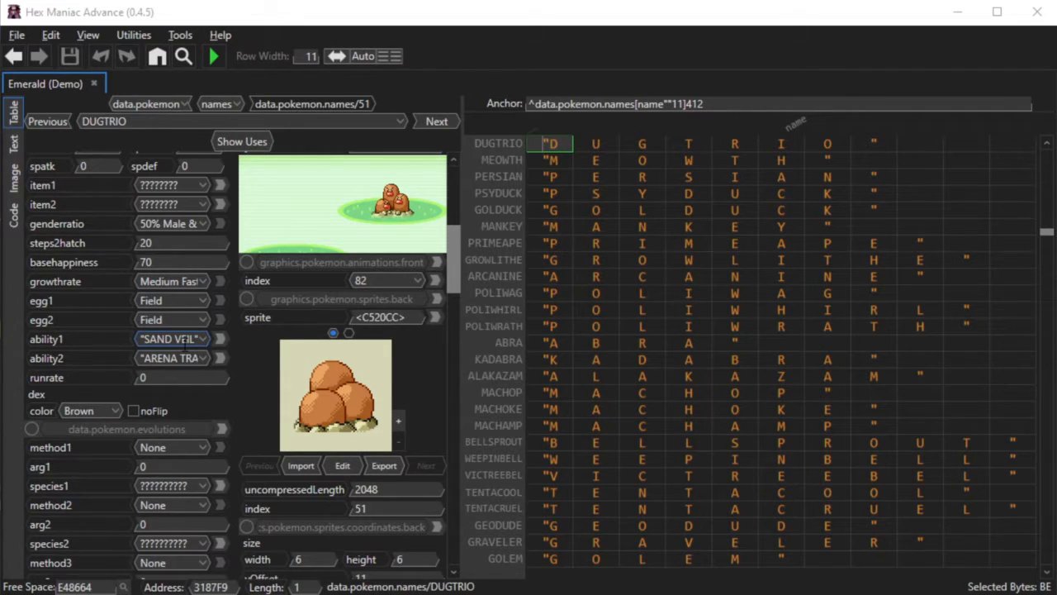
Step: Set Dugtrio's first ability to ARENA TRAP and its second ability to SAND VEIL
{"action": "left_click", "coordinate": [178, 339]}
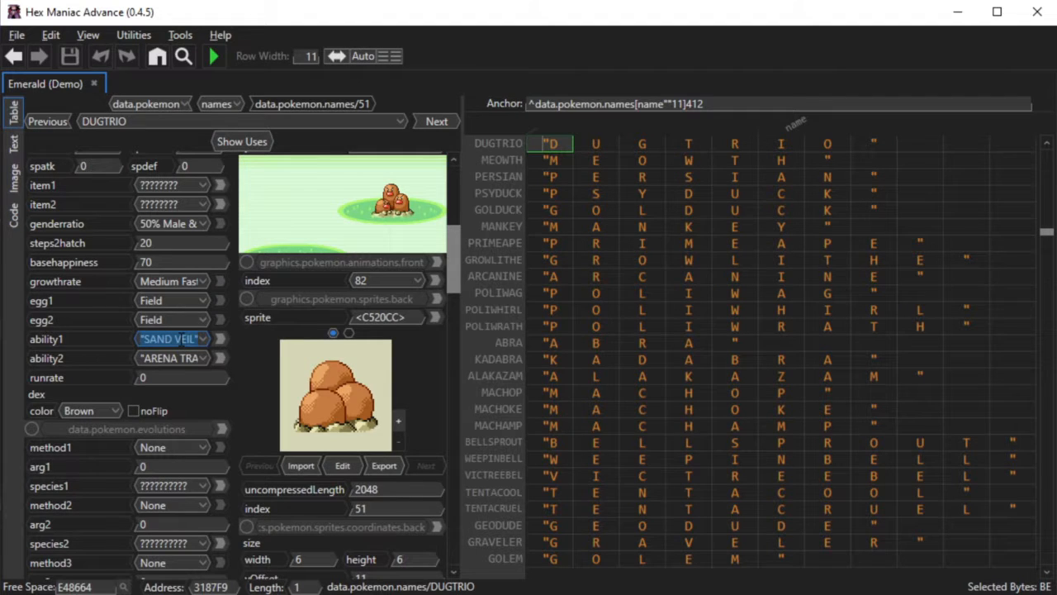
{"action": "type", "text": "arena"}
{"action": "key", "text": "Return"}
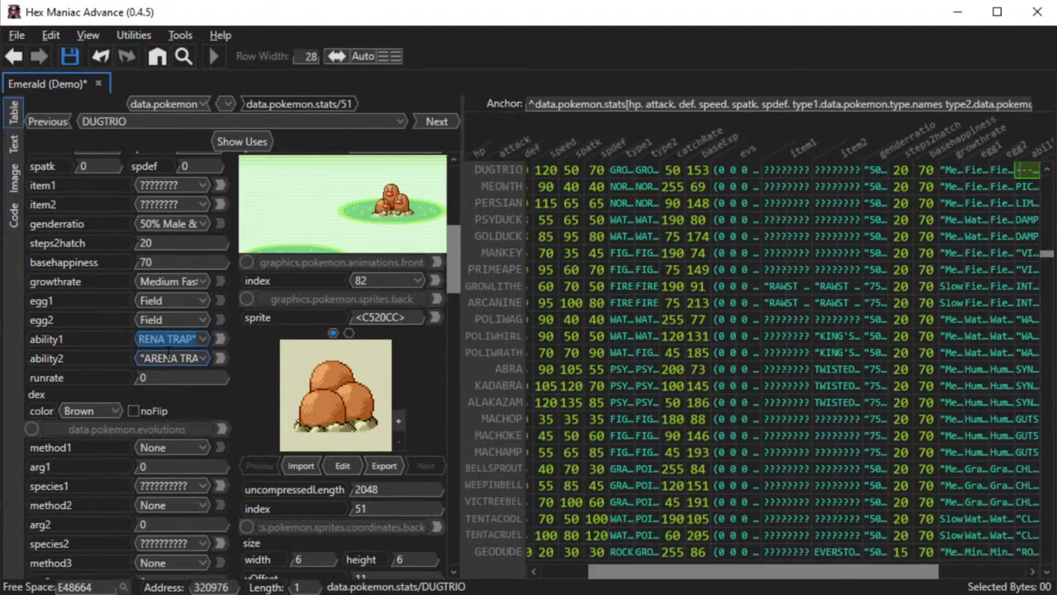
{"action": "left_click", "coordinate": [168, 356]}
{"action": "type", "text": "sand"}
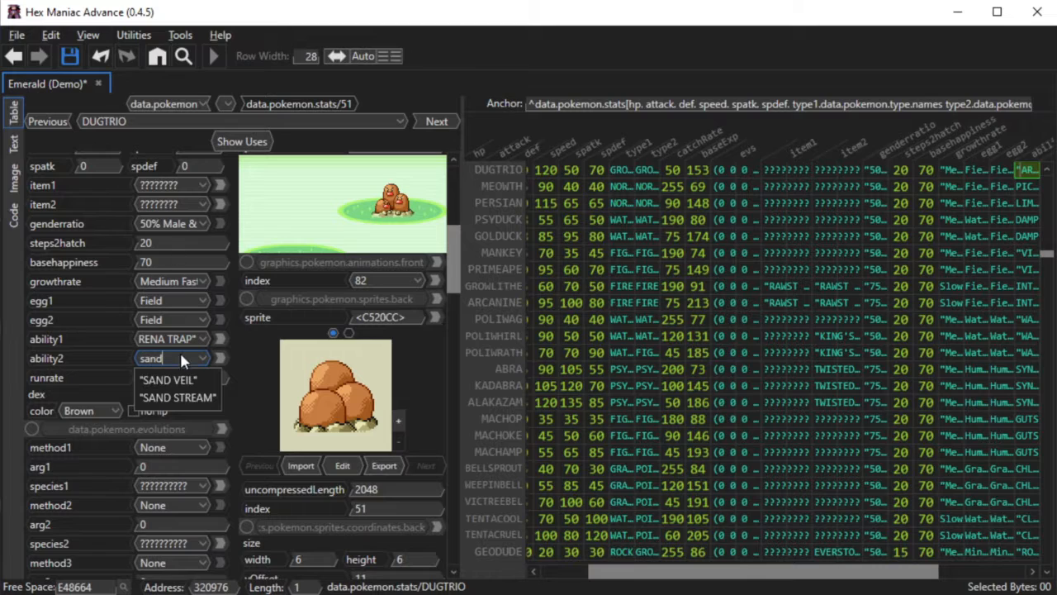
{"action": "type", "text": " v"}
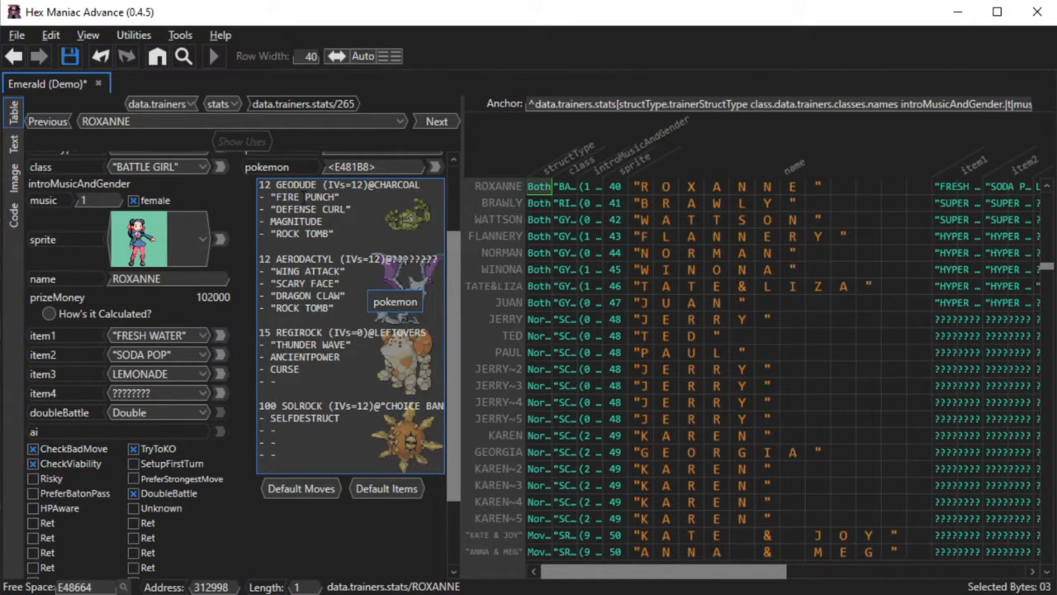
Step: Examine how DEFENSE CURL and MAGNITUDE are written in Geodude's move list, and open the data table of Roxanne's team
{"action": "left_click", "coordinate": [323, 209]}
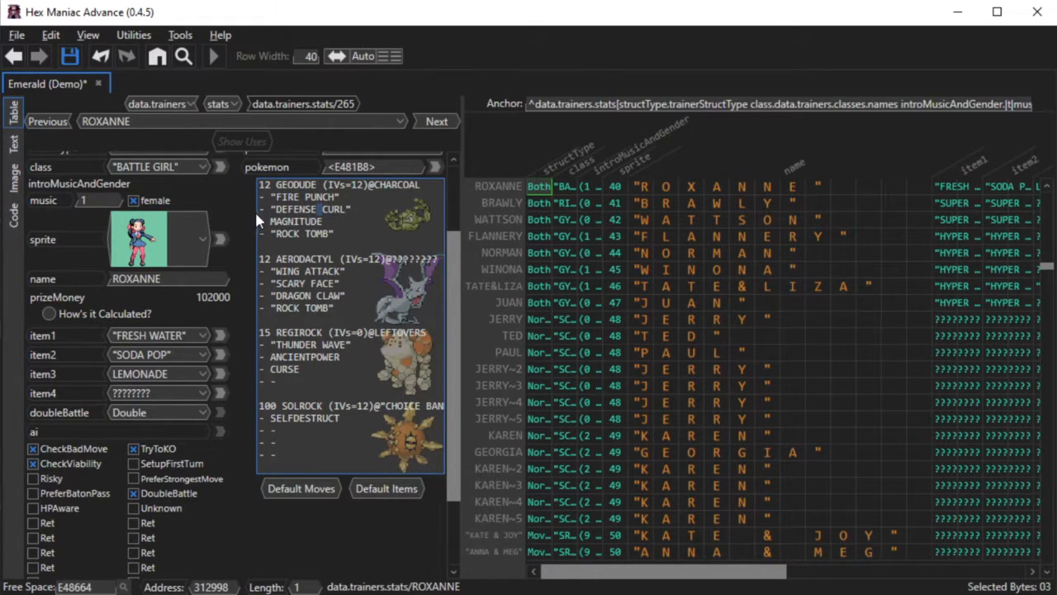
{"action": "left_click", "coordinate": [271, 209]}
{"action": "left_click", "coordinate": [350, 210]}
{"action": "left_click_drag", "start_coordinate": [270, 222], "coordinate": [329, 223]}
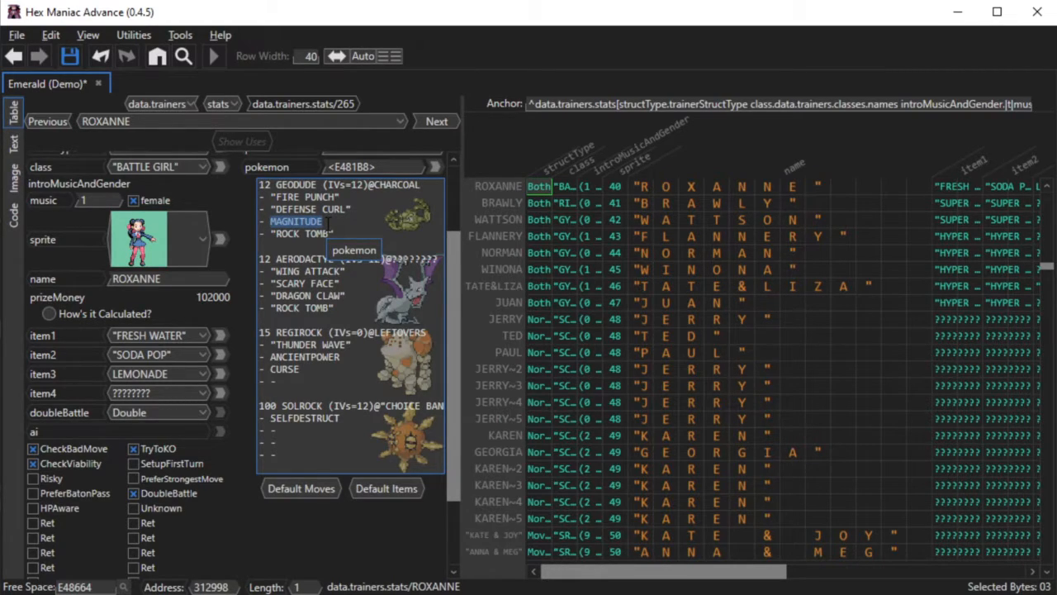
{"action": "left_click", "coordinate": [328, 223]}
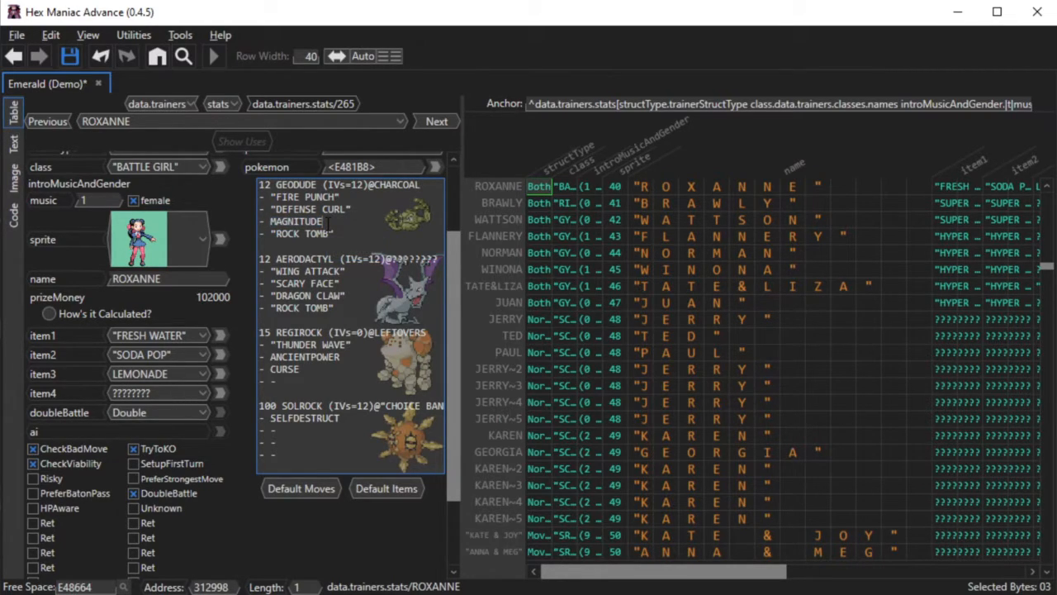
{"action": "left_click", "coordinate": [436, 169]}
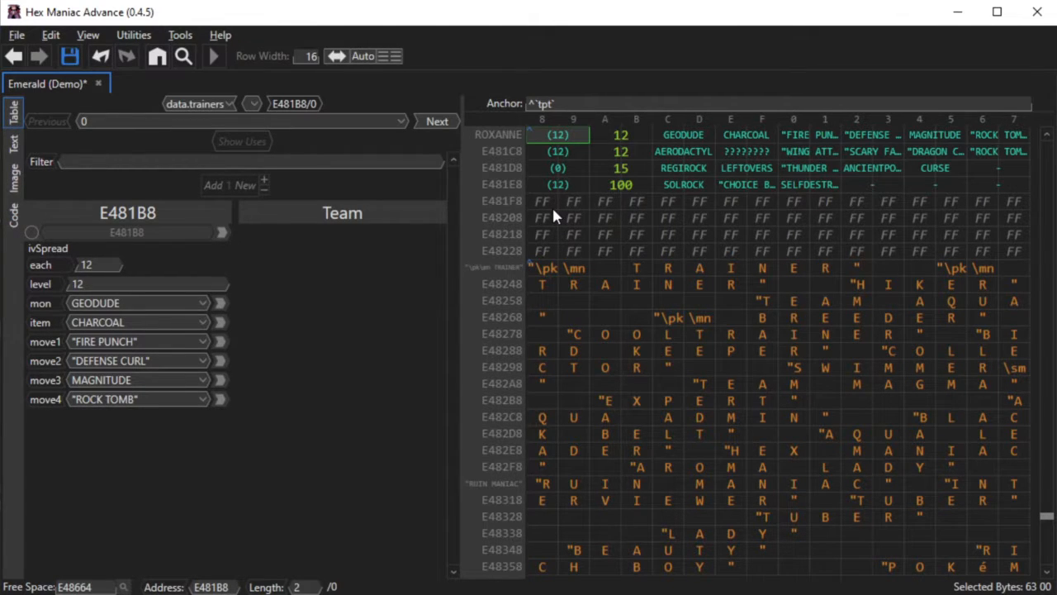
Step: Go to the trainer stats table, find the KAREN~5 entry and set its intro music to 11
{"action": "key", "text": "ctrl+g"}
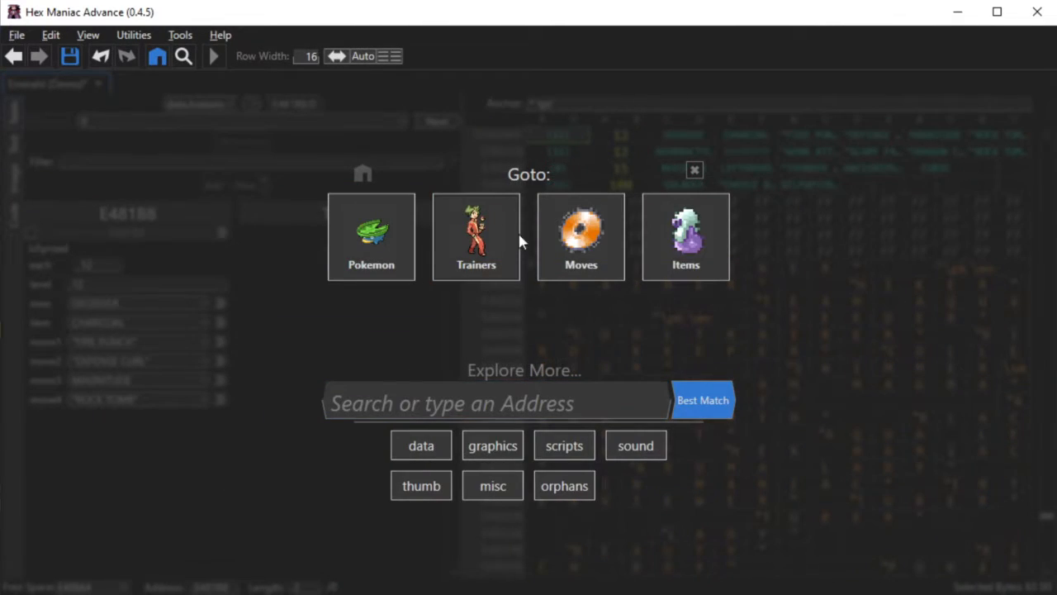
{"action": "left_click", "coordinate": [518, 240]}
{"action": "scroll", "coordinate": [559, 250], "scroll_direction": "down", "scroll_amount": 8}
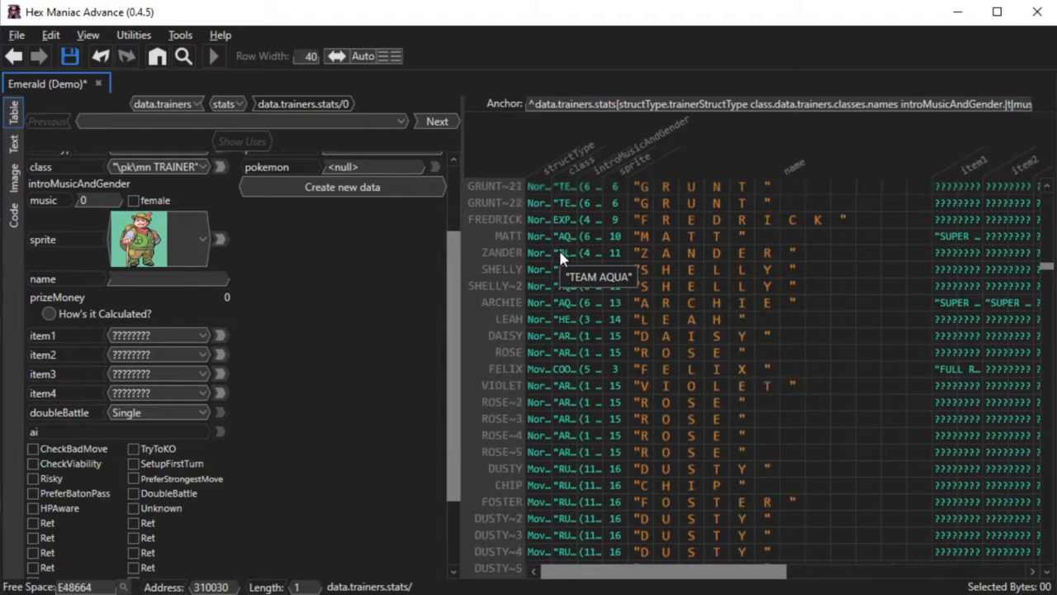
{"action": "scroll", "coordinate": [559, 249], "scroll_direction": "down", "scroll_amount": 13}
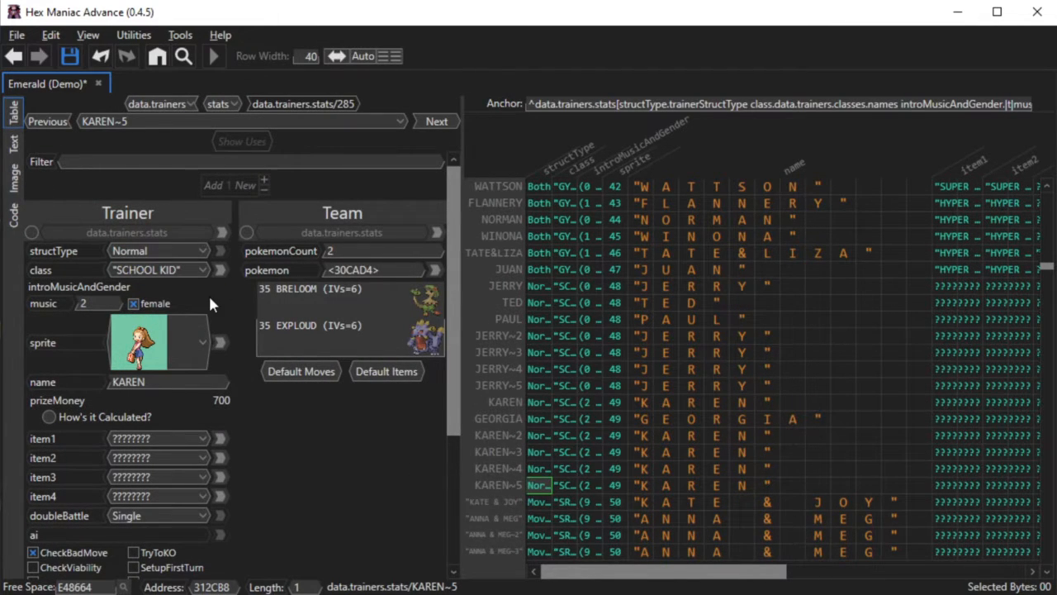
{"action": "left_click", "coordinate": [86, 303]}
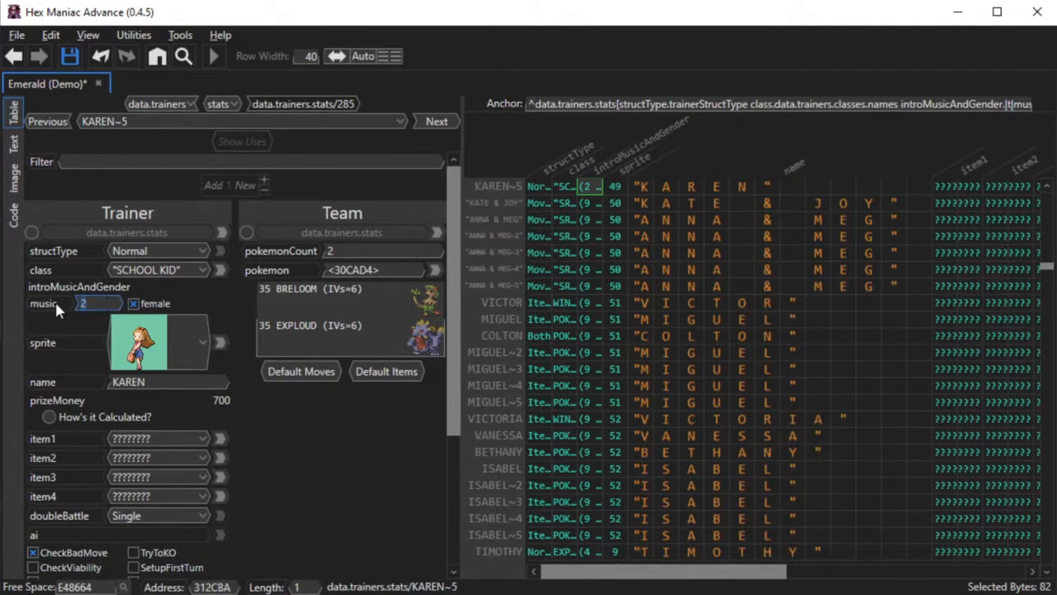
{"action": "type", "text": "2"}
{"action": "type", "text": "11"}
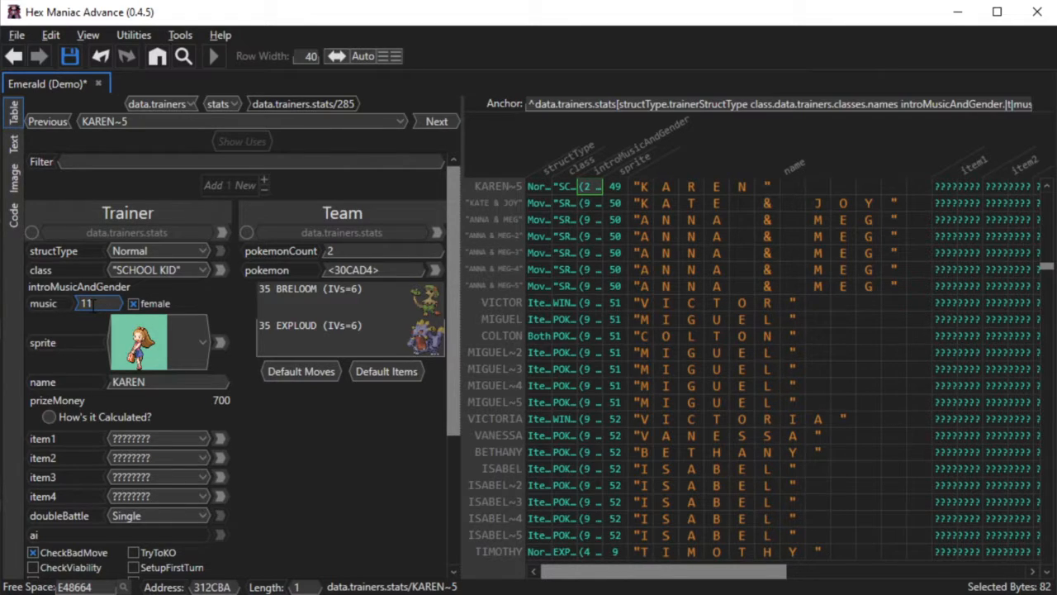
Step: Rename the KAREN~5 trainer to KENDRA and change the trainer's sprite to number 48, the school kid boy
{"action": "left_click", "coordinate": [161, 381]}
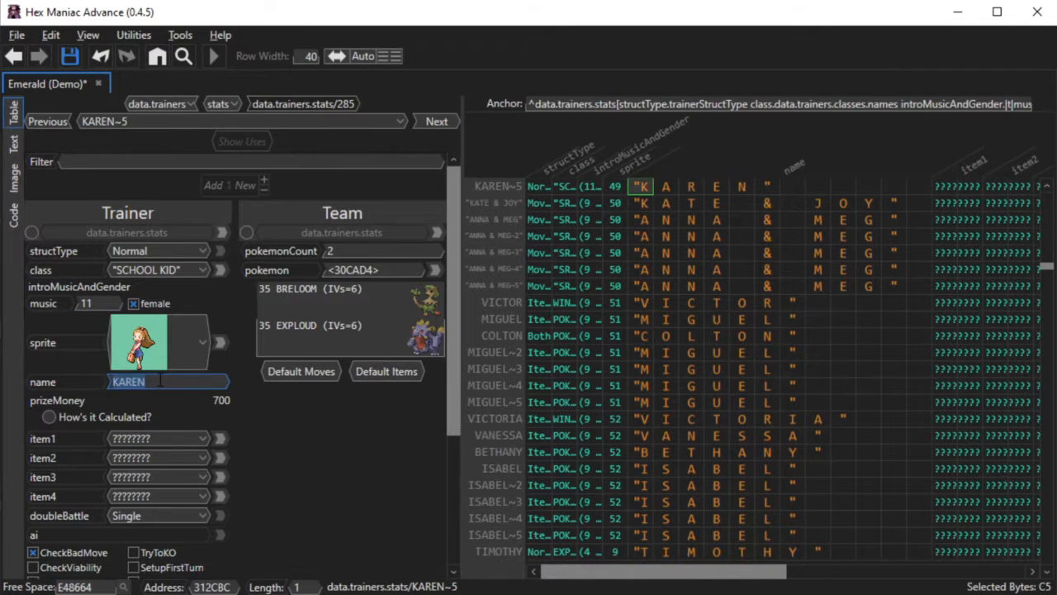
{"action": "type", "text": "KENDRA"}
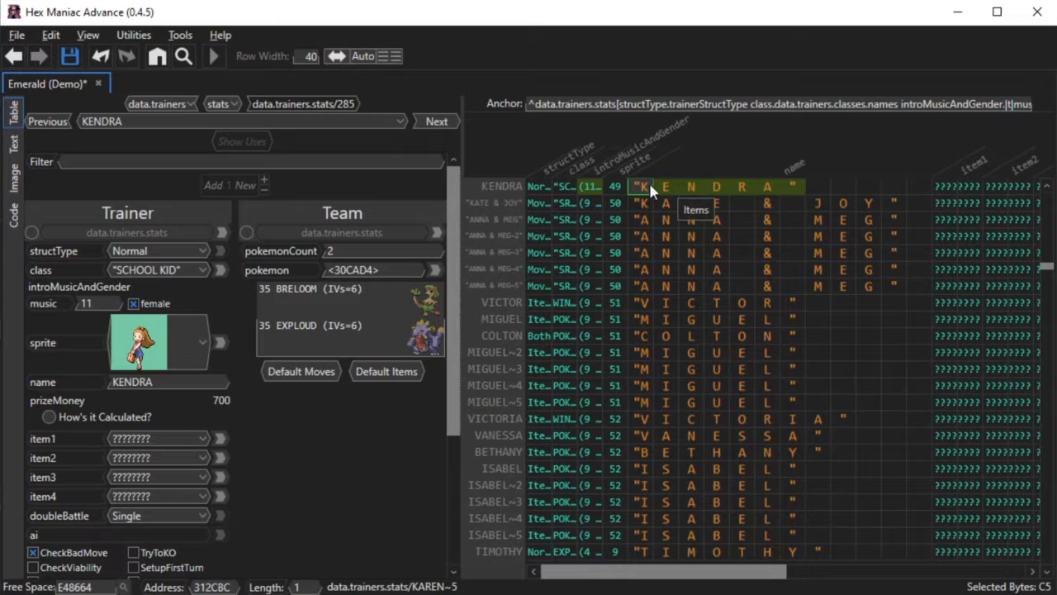
{"action": "mouse_move", "coordinate": [625, 186]}
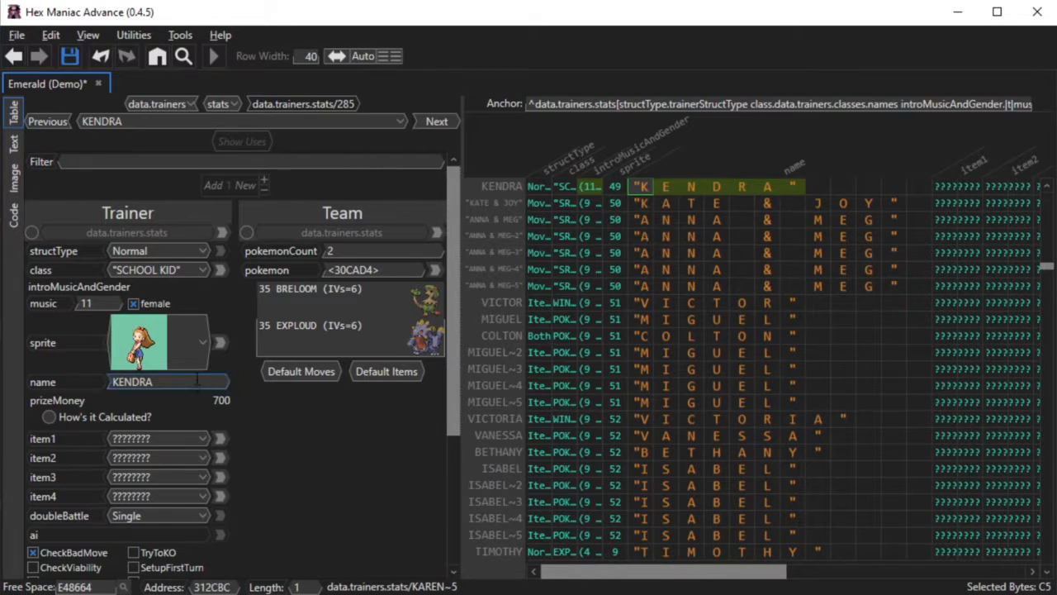
{"action": "left_click", "coordinate": [199, 343]}
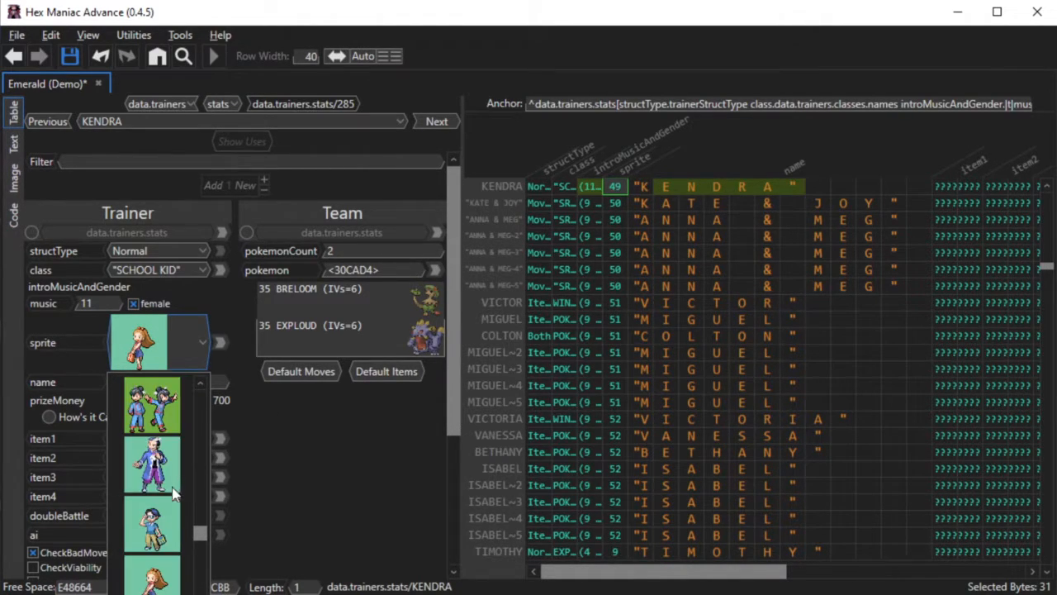
{"action": "left_click", "coordinate": [162, 520]}
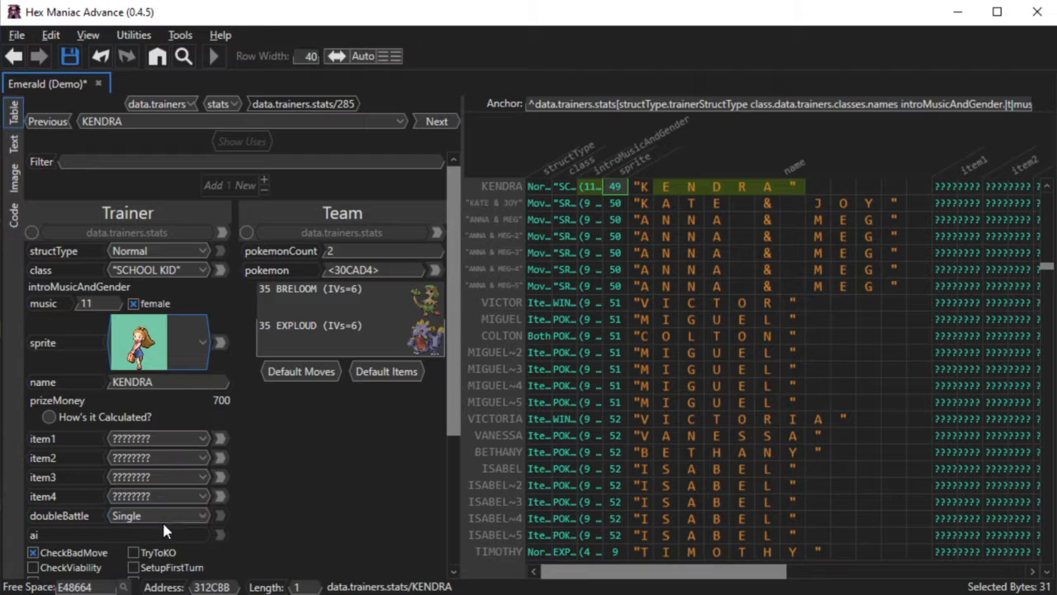
{"action": "left_click", "coordinate": [166, 382]}
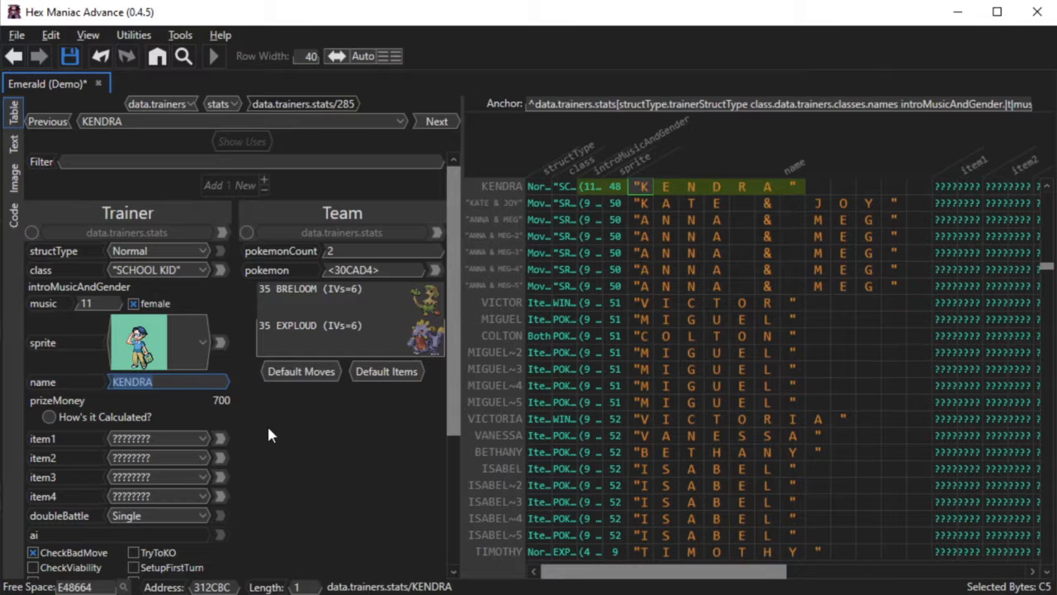
Step: Rename the KENDRA trainer to KEVIN and turn off the trainer's female setting
{"action": "type", "text": "KEVIN"}
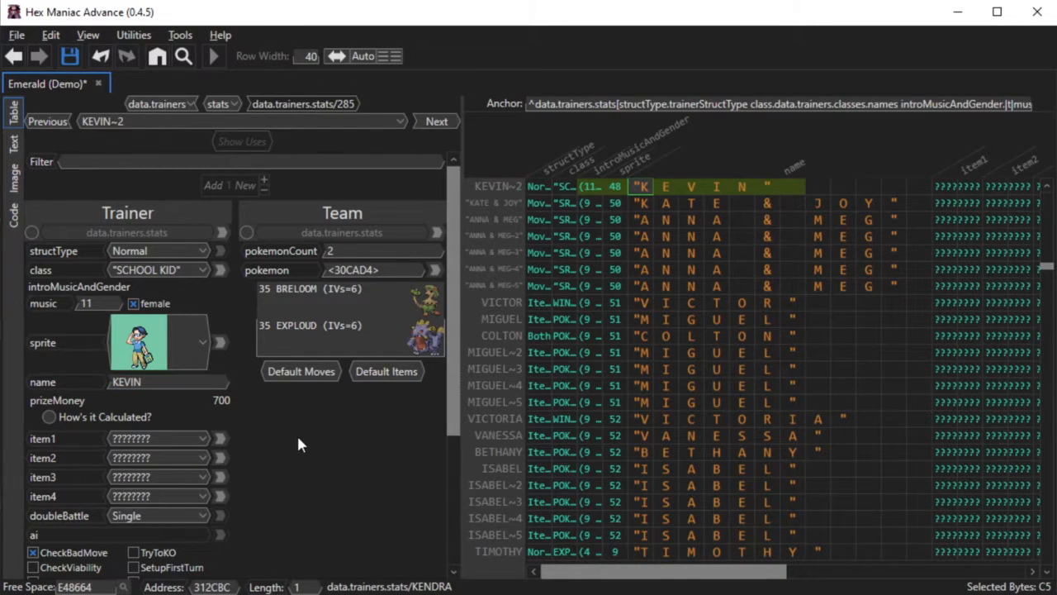
{"action": "left_click", "coordinate": [133, 304]}
Step: Open the first ANNA & MEG trainer entry and select the whole text of its team list
{"action": "left_click", "coordinate": [537, 216]}
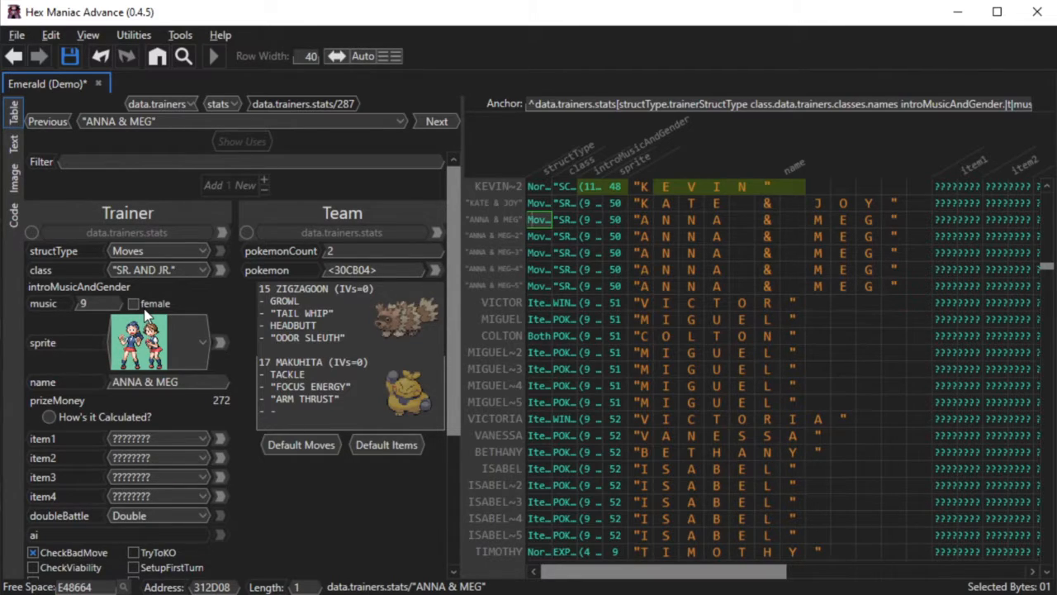
{"action": "left_click", "coordinate": [373, 269]}
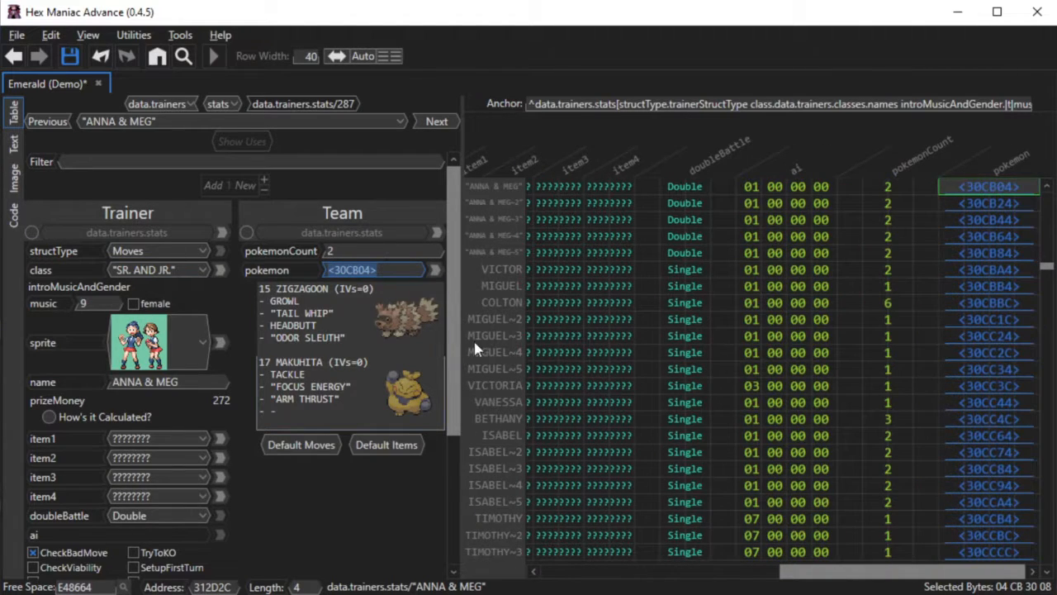
{"action": "left_click", "coordinate": [256, 291]}
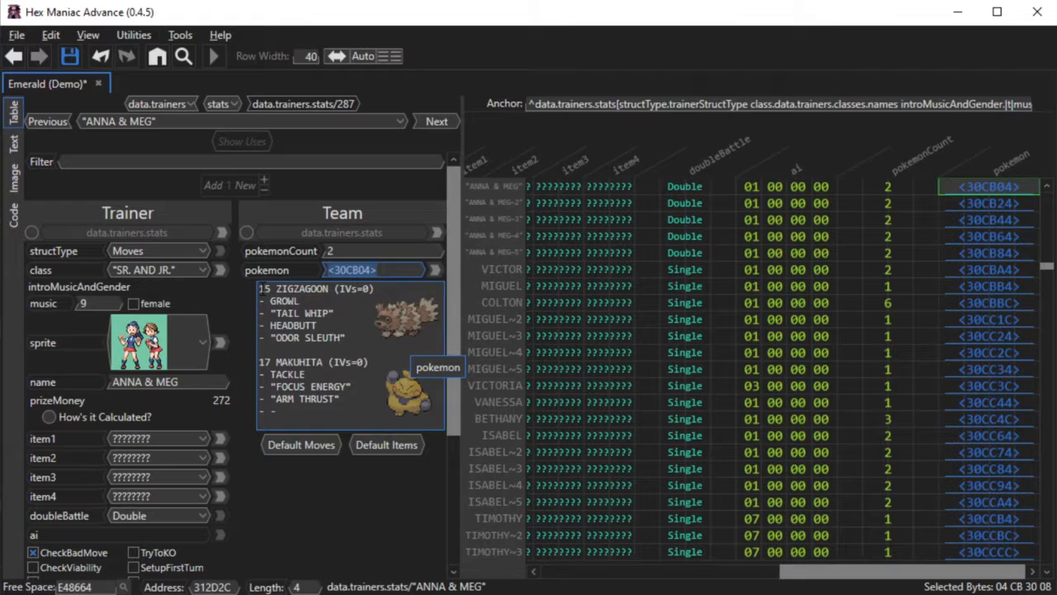
{"action": "key", "text": "ctrl+a"}
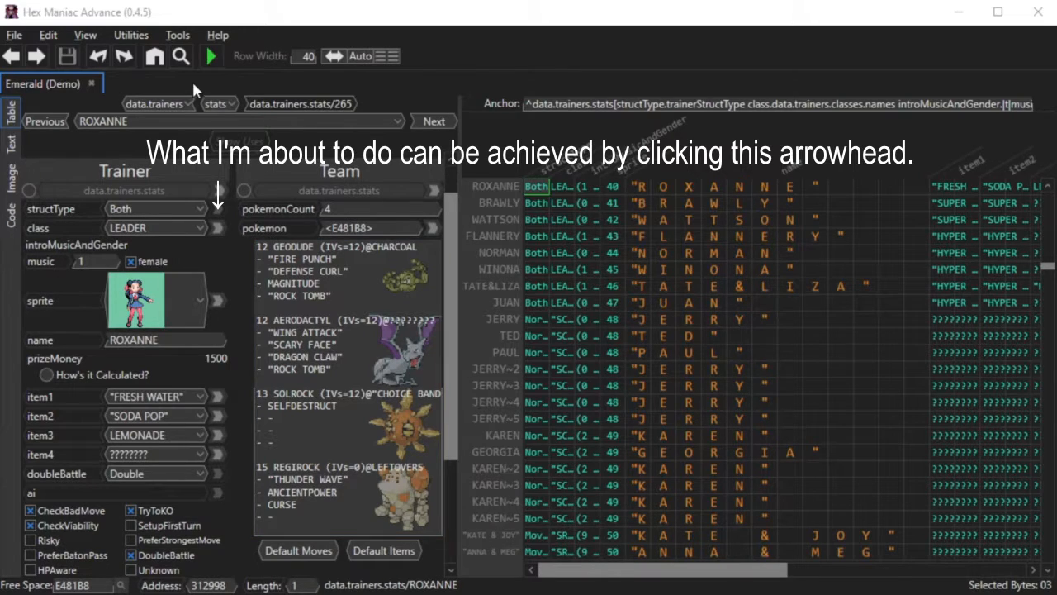
Step: Search the data tables for "trainer class" and open the trainers' classes.names table
{"action": "left_click", "coordinate": [157, 58]}
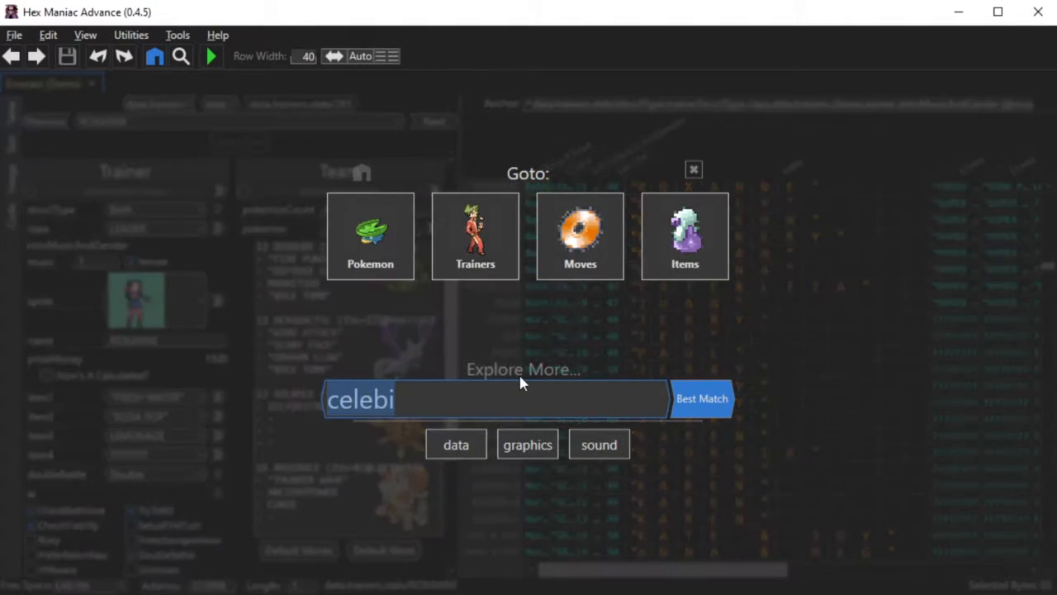
{"action": "key", "text": "BackSpace"}
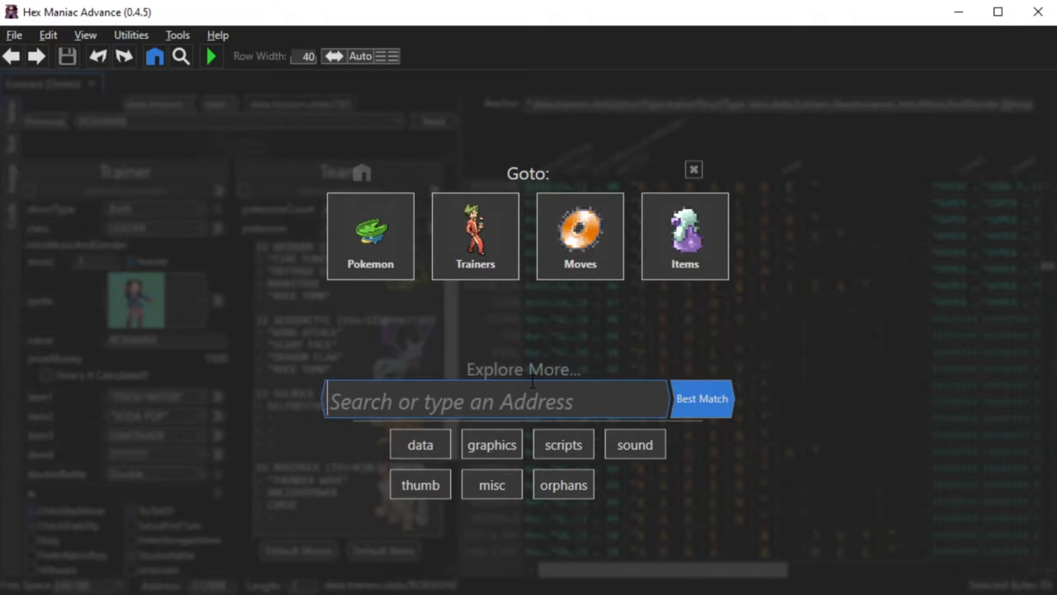
{"action": "type", "text": "trainer class"}
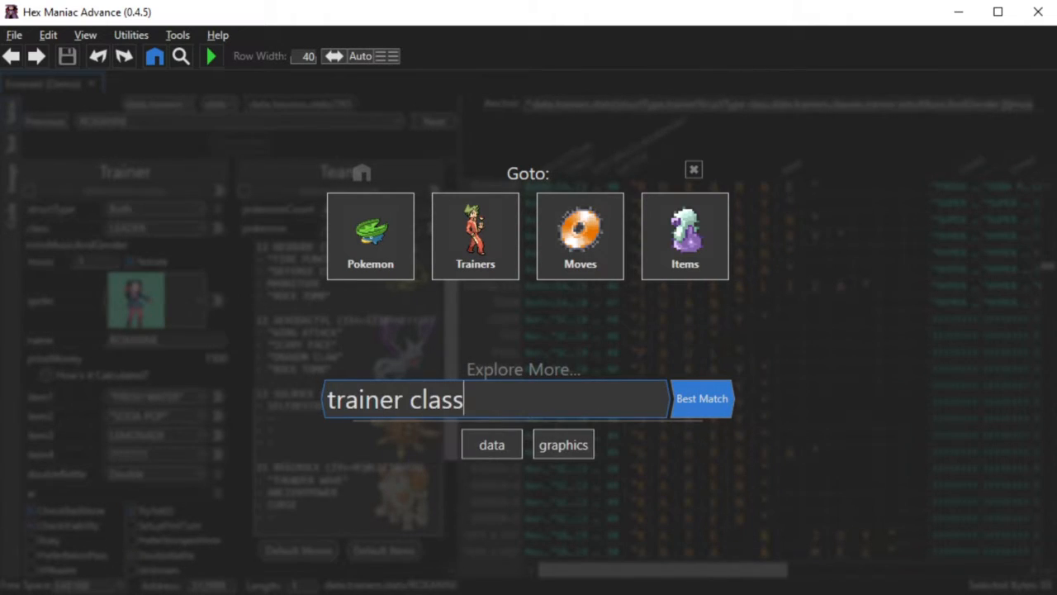
{"action": "left_click", "coordinate": [500, 442]}
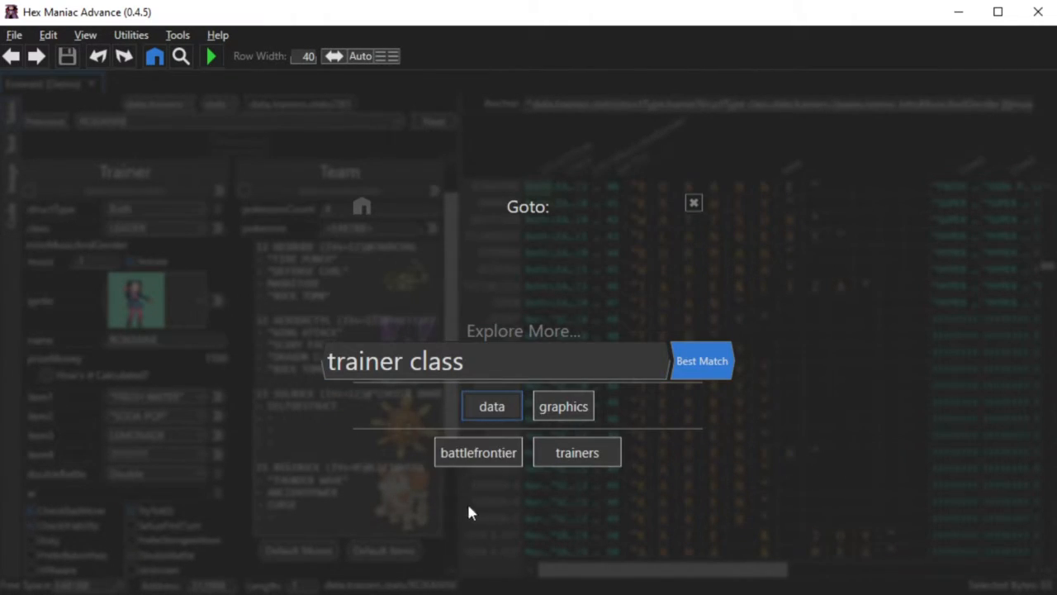
{"action": "left_click", "coordinate": [585, 455]}
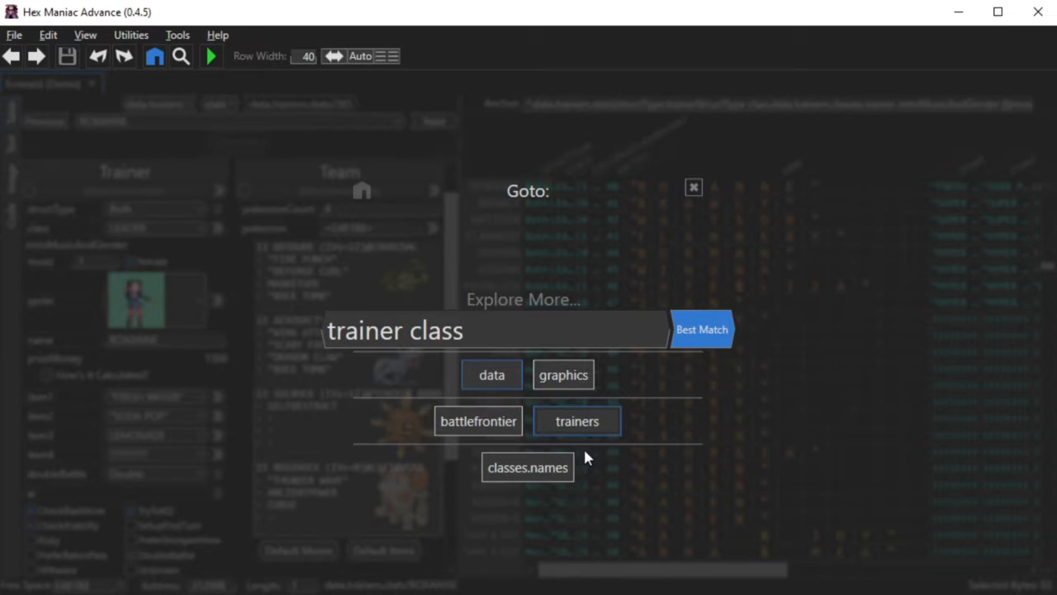
{"action": "left_click", "coordinate": [504, 473]}
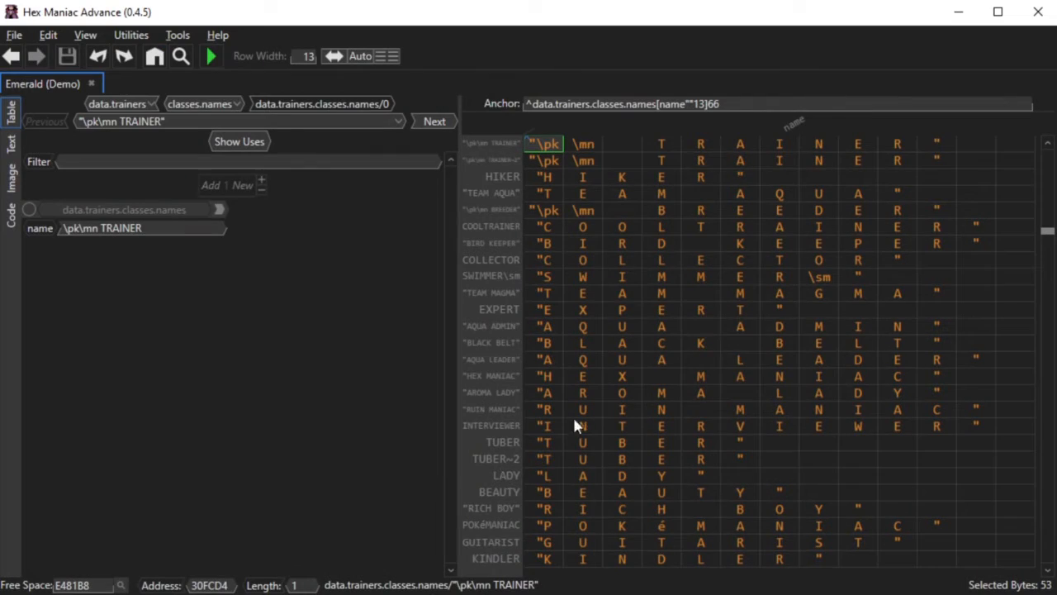
Step: Rename the LEADER trainer class to GYM LEADER and change its second word so the class reads GYM LÍDER
{"action": "scroll", "coordinate": [682, 259], "scroll_direction": "down", "scroll_amount": 10}
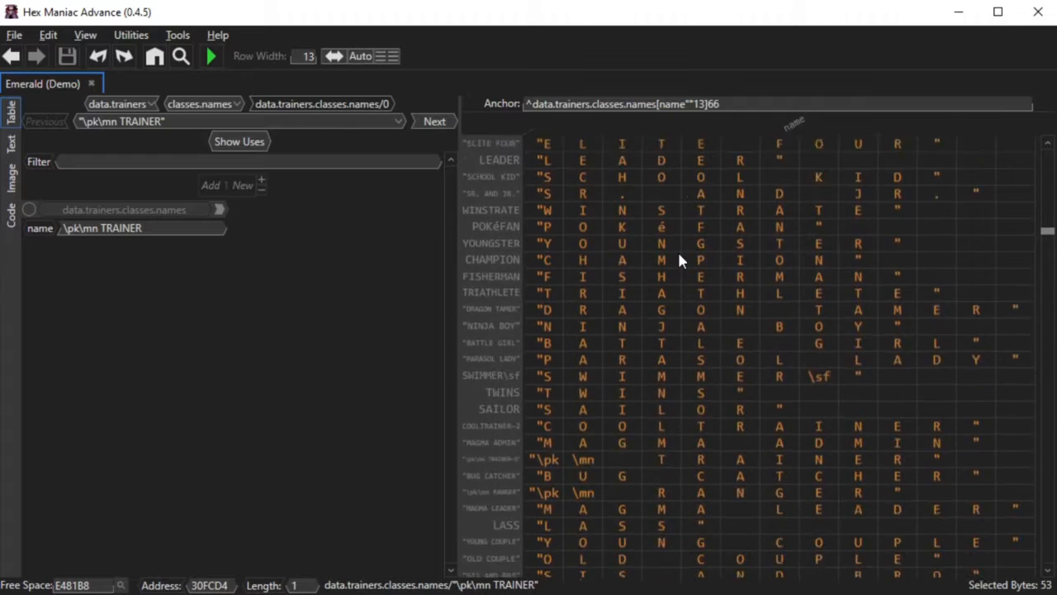
{"action": "scroll", "coordinate": [682, 261], "scroll_direction": "down", "scroll_amount": 1}
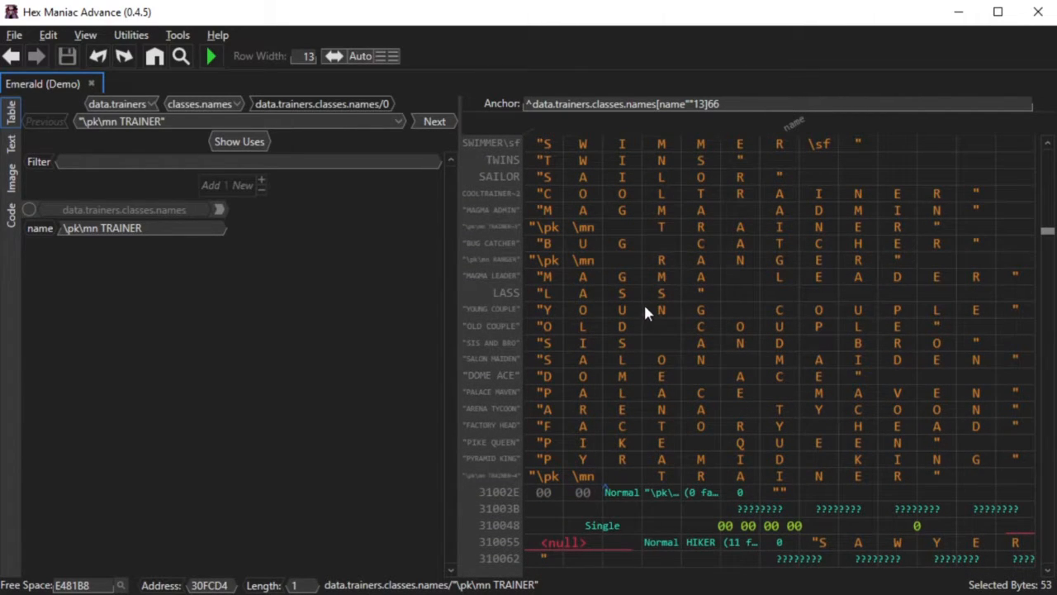
{"action": "scroll", "coordinate": [645, 309], "scroll_direction": "up", "scroll_amount": 4}
{"action": "scroll", "coordinate": [643, 306], "scroll_direction": "up", "scroll_amount": 15}
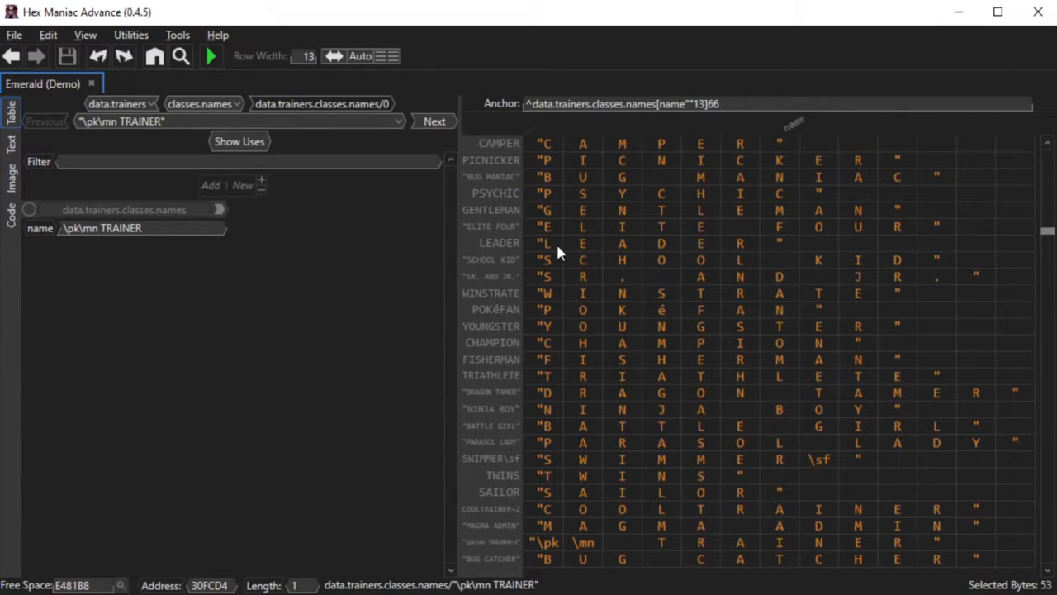
{"action": "left_click", "coordinate": [557, 247]}
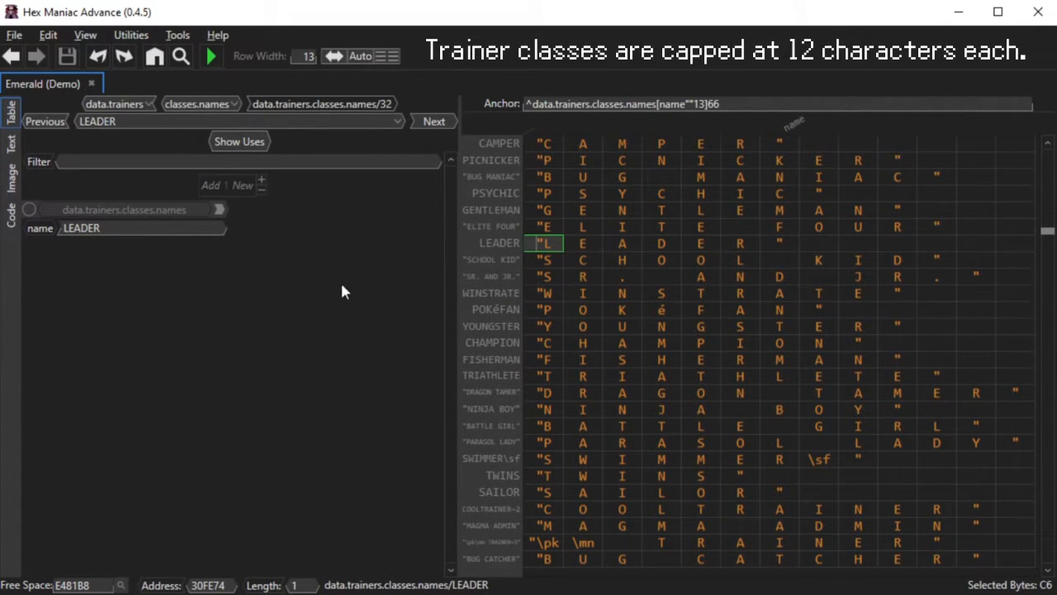
{"action": "left_click", "coordinate": [64, 228]}
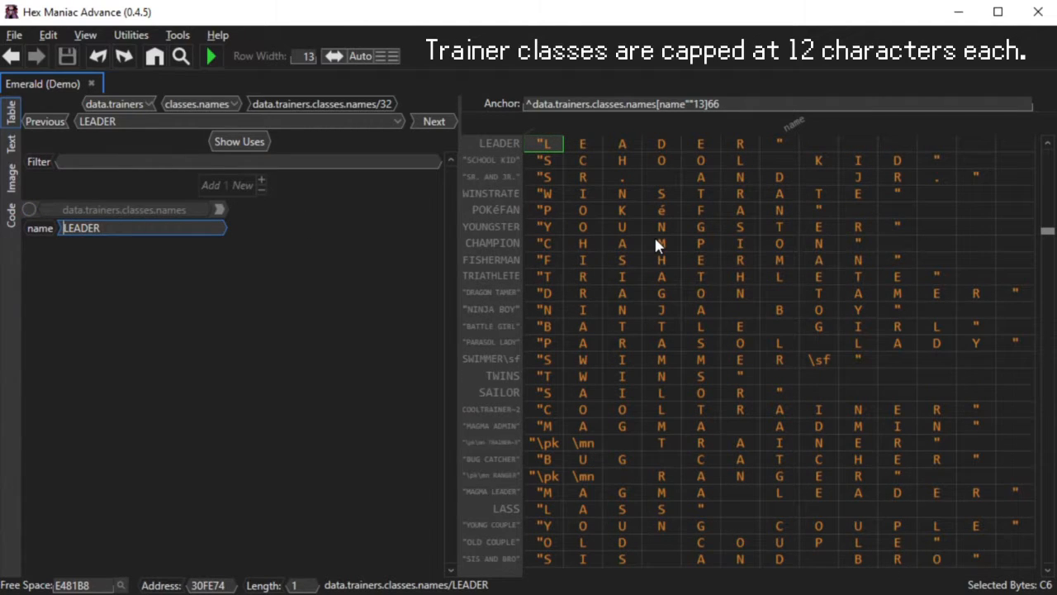
{"action": "type", "text": "GYM"}
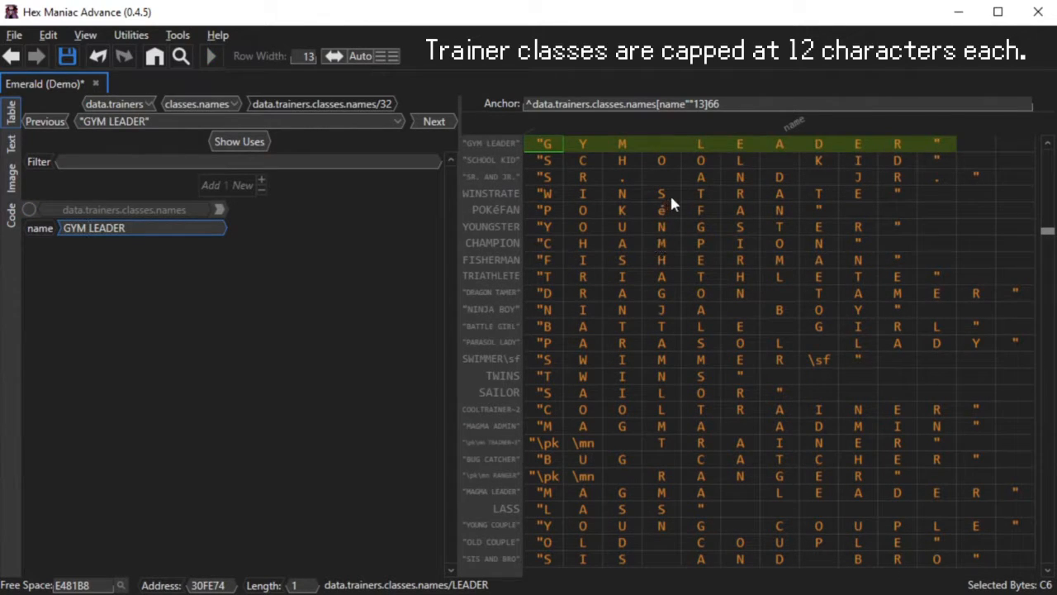
{"action": "left_click", "coordinate": [747, 147]}
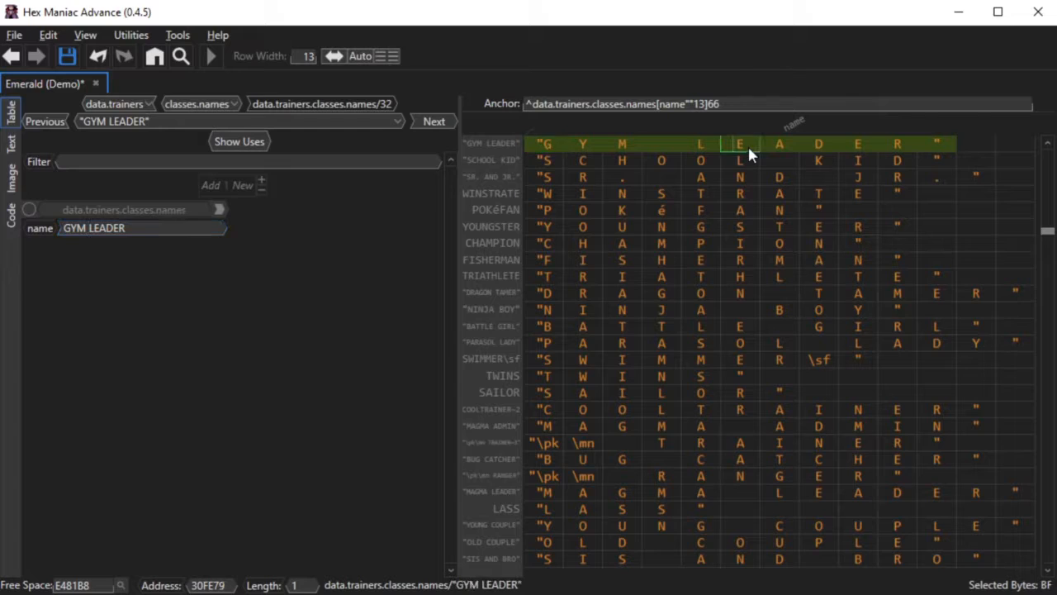
{"action": "type", "text": "İDER\""}
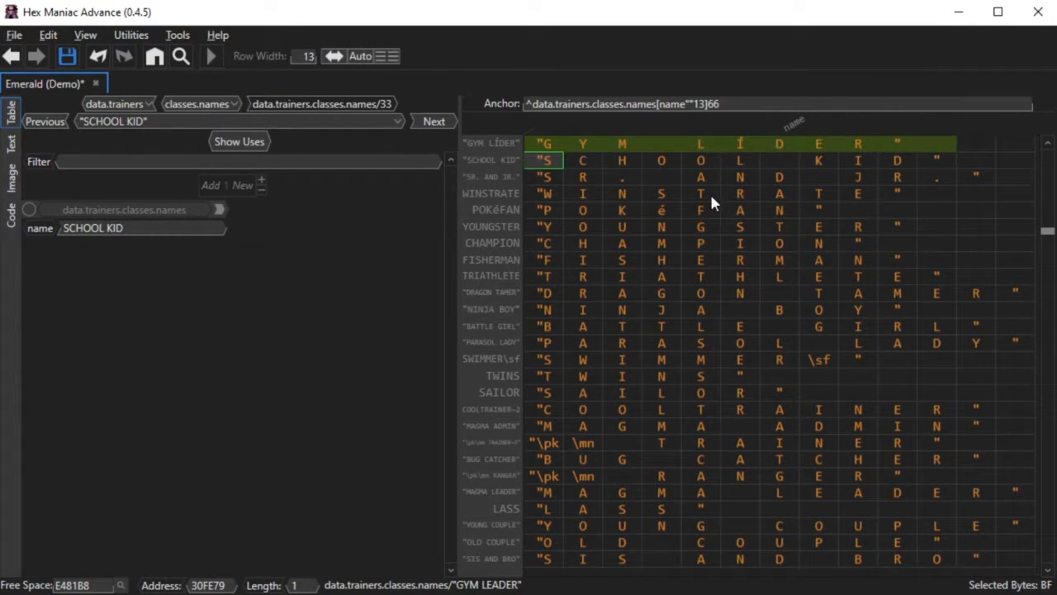
Step: Extend the trainer class names table from its last entry by 1 new class and another 10 new classes
{"action": "scroll", "coordinate": [708, 197], "scroll_direction": "down", "scroll_amount": 8}
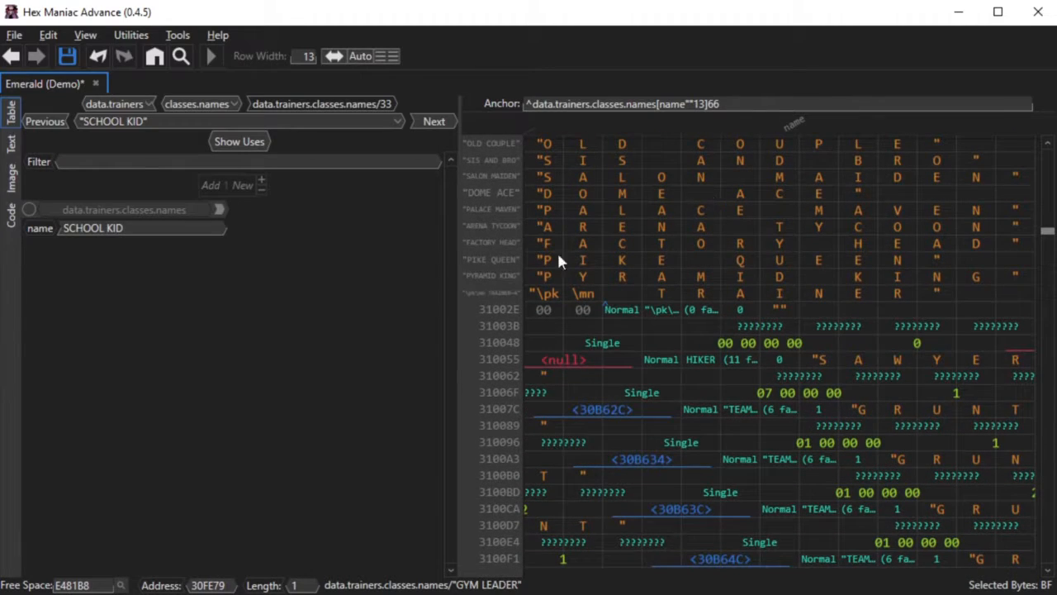
{"action": "left_click", "coordinate": [546, 294]}
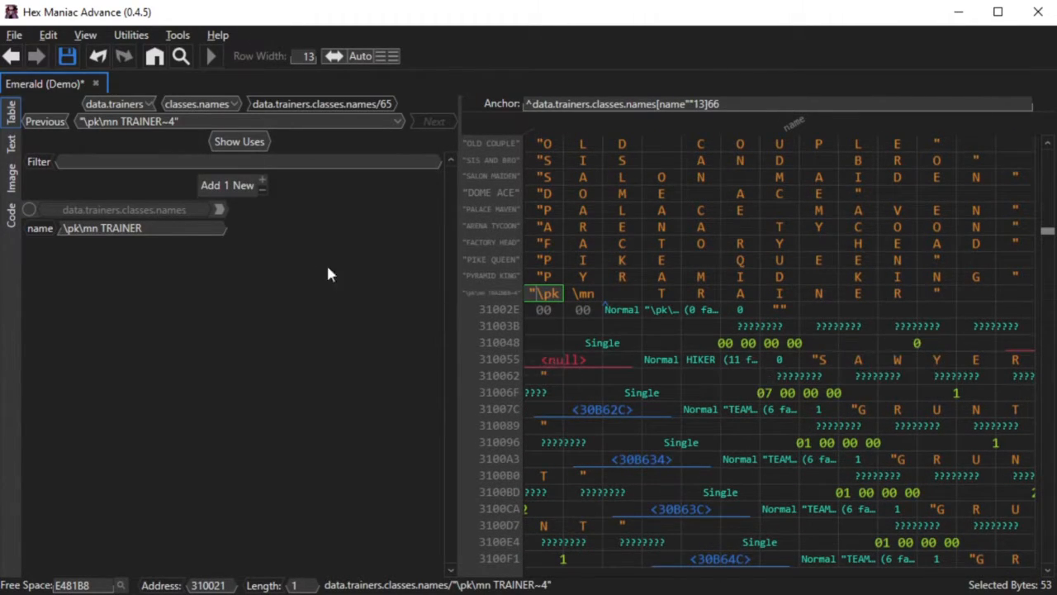
{"action": "left_click", "coordinate": [247, 189]}
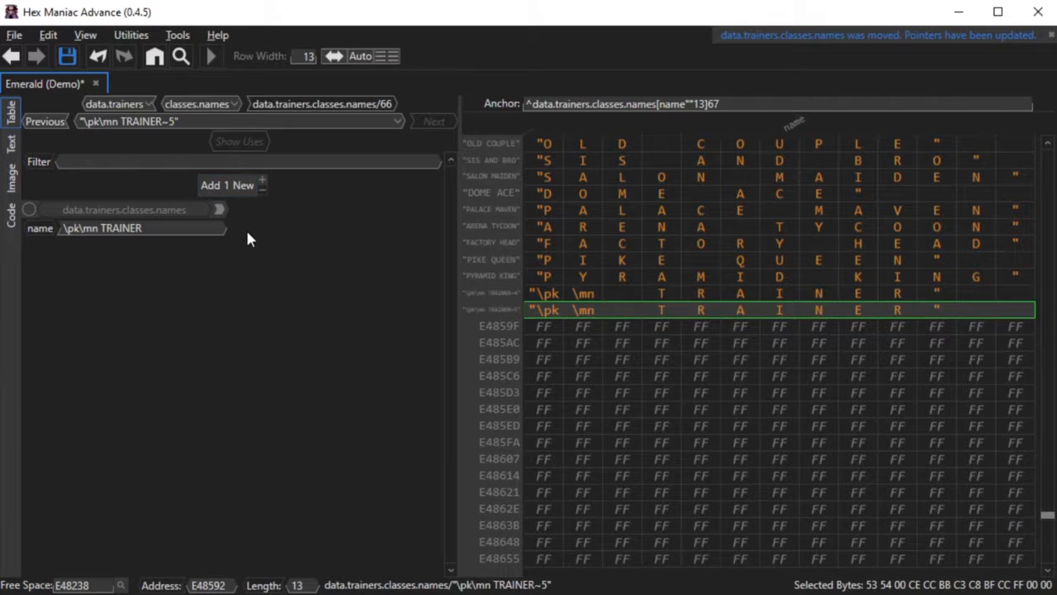
{"action": "type", "text": "0"}
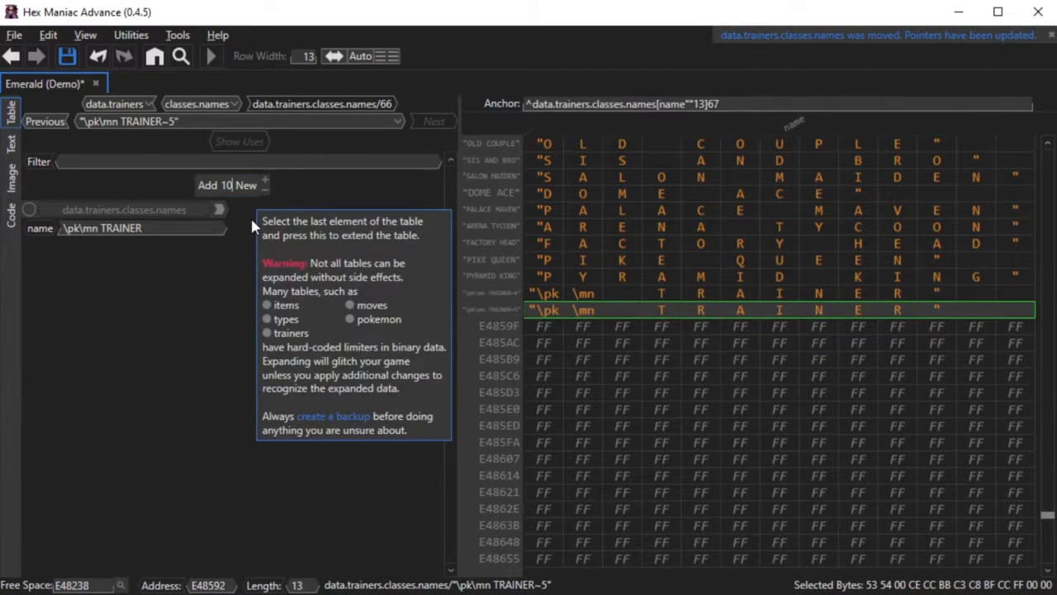
{"action": "left_click", "coordinate": [253, 188]}
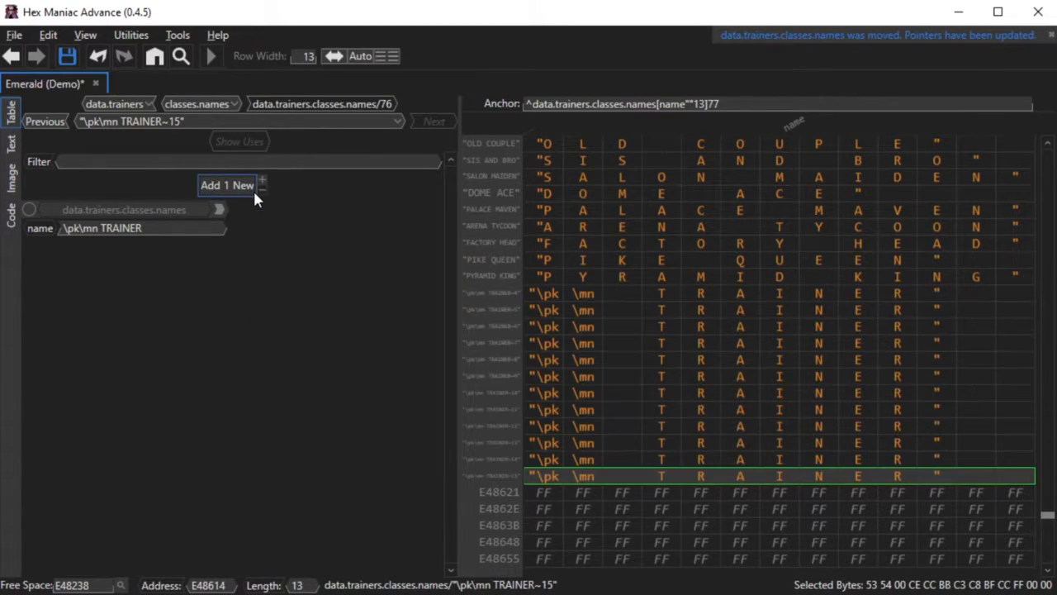
Step: Name the first six added trainer classes Socialite, Snowboarder, Myth Trainer, Mt.BtlMaster, St.Performer and etc
{"action": "left_click", "coordinate": [552, 312]}
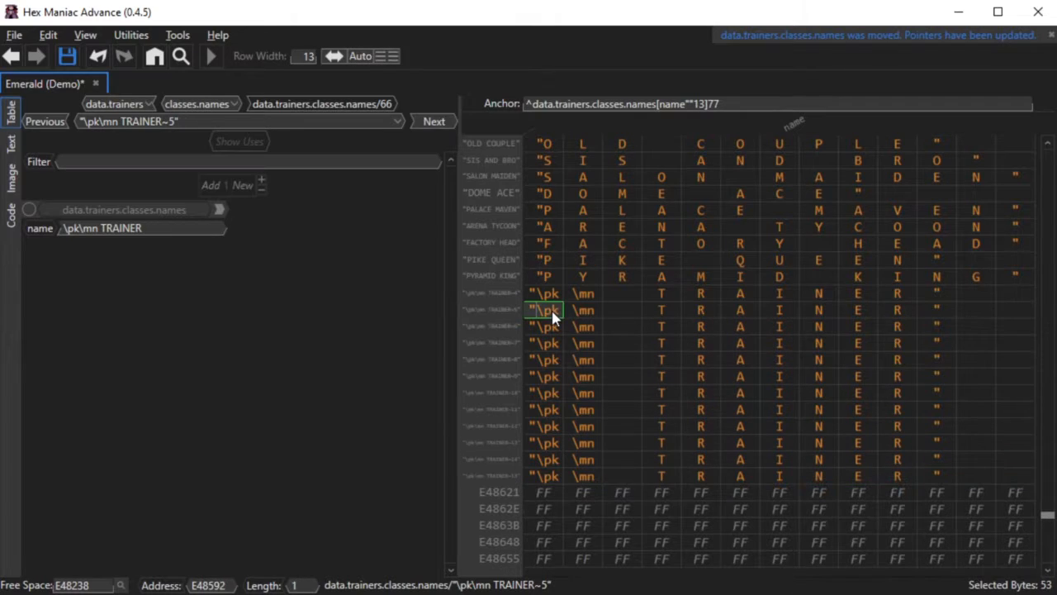
{"action": "type", "text": "Socialite\""}
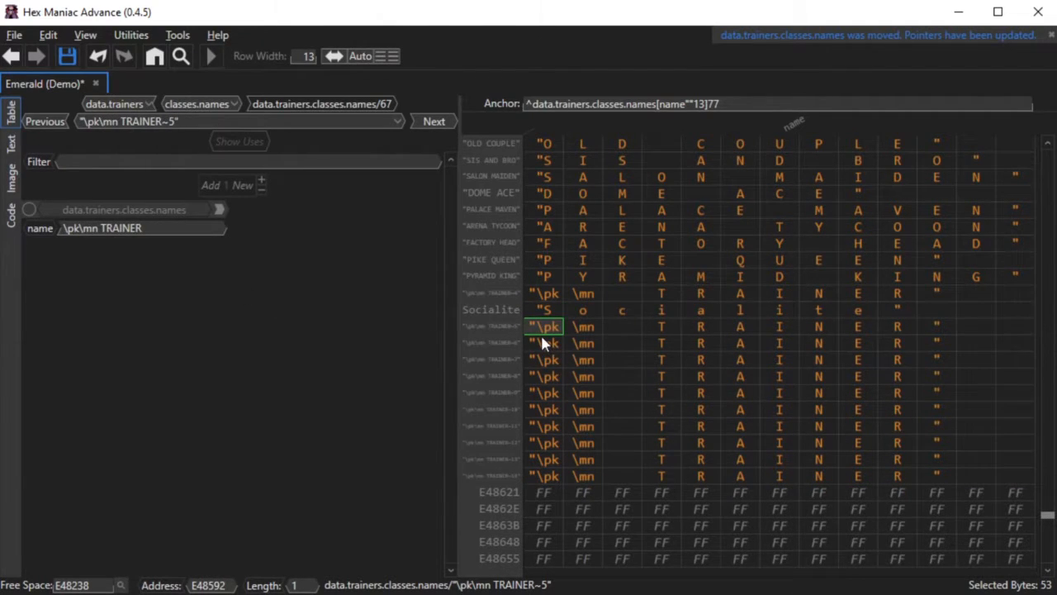
{"action": "type", "text": "Snowboarder\""}
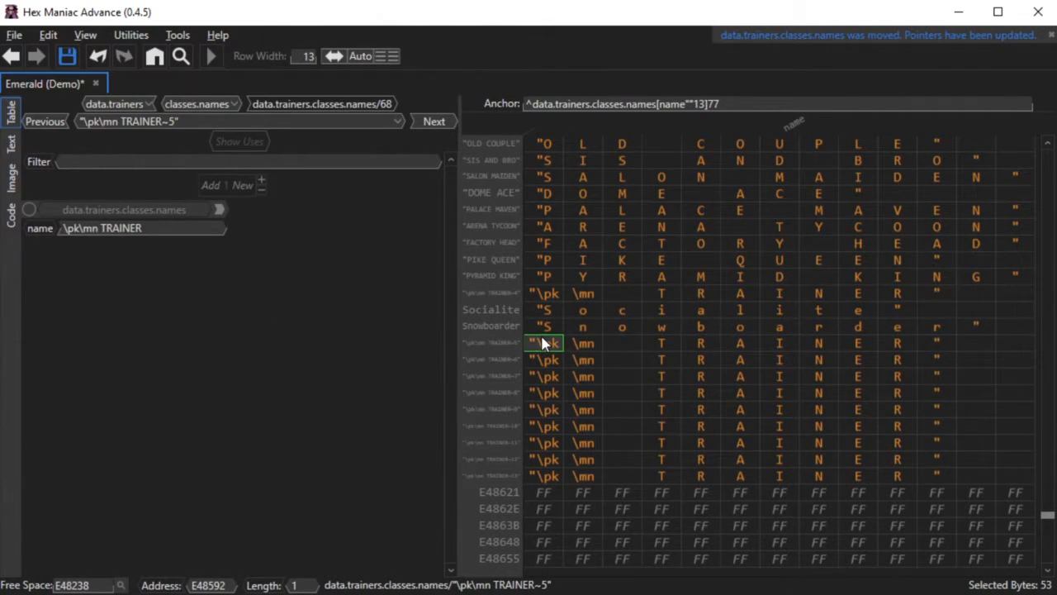
{"action": "type", "text": "Myth Trainer\"Mt.BtlMas"}
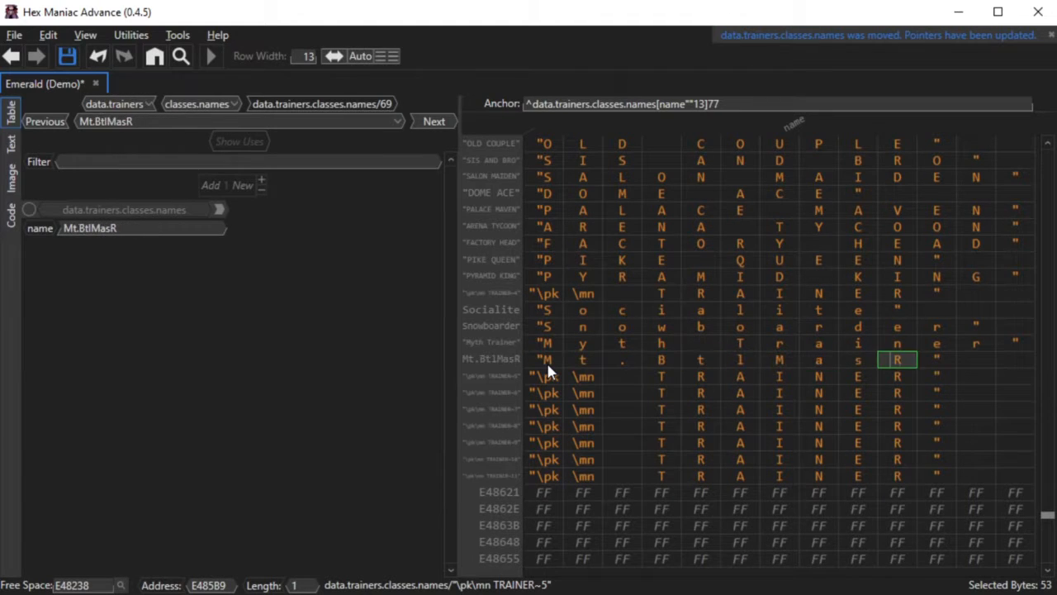
{"action": "type", "text": "ter\"St.Perform"}
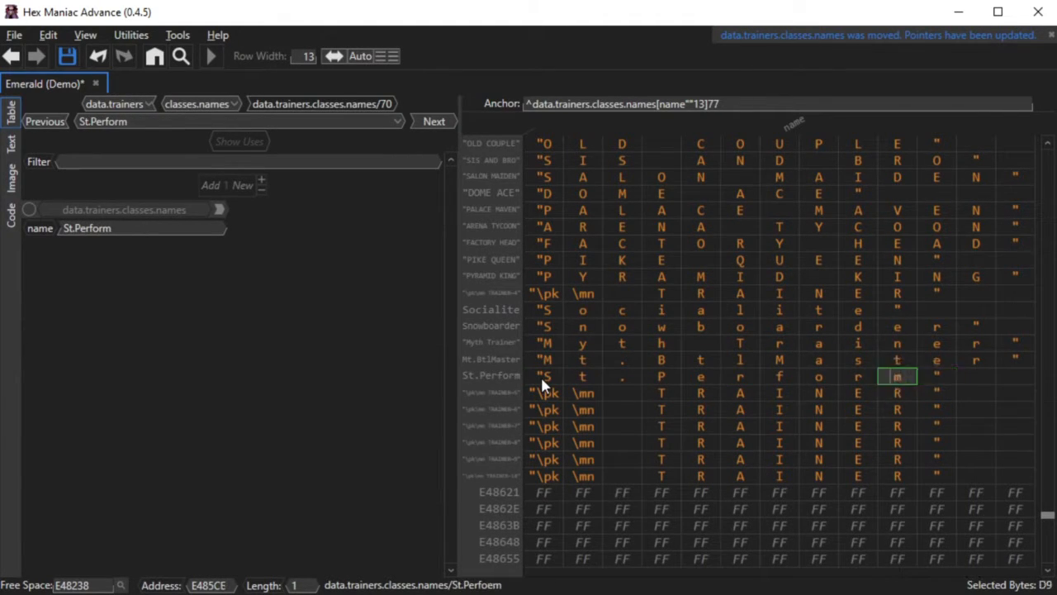
{"action": "type", "text": "er\"etc.\""}
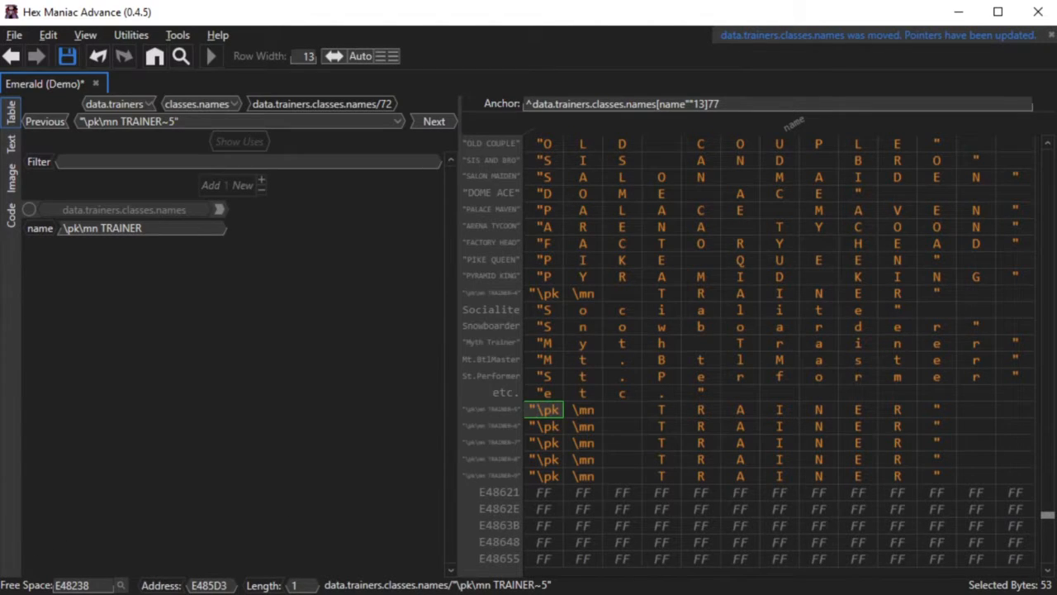
{"action": "left_click", "coordinate": [545, 394]}
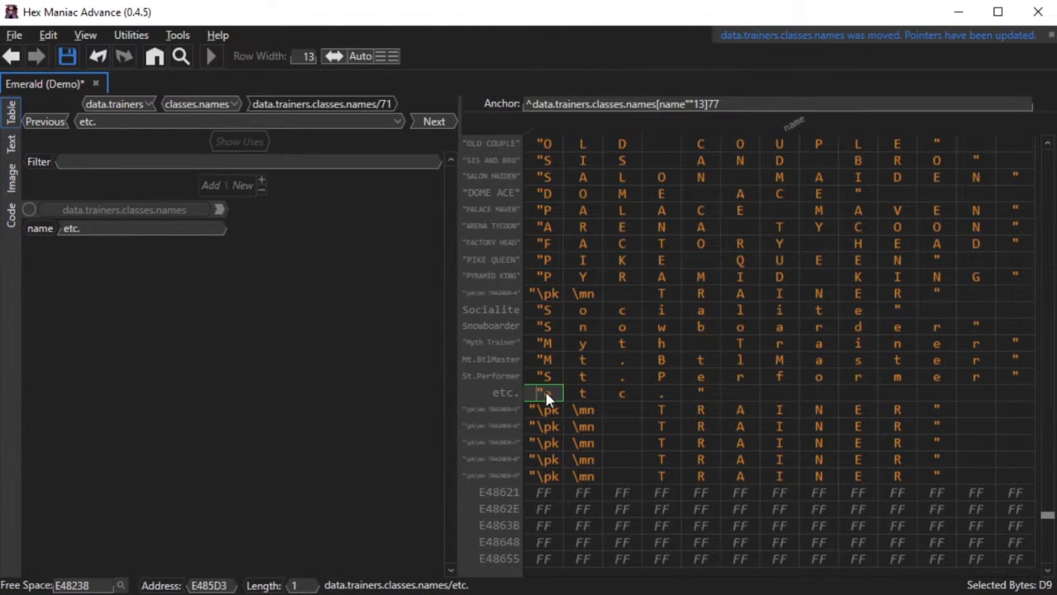
Step: Go to trainer Roxanne's entry, set her class to St.Performer and save the ROM
{"action": "key", "text": "ctrl+g"}
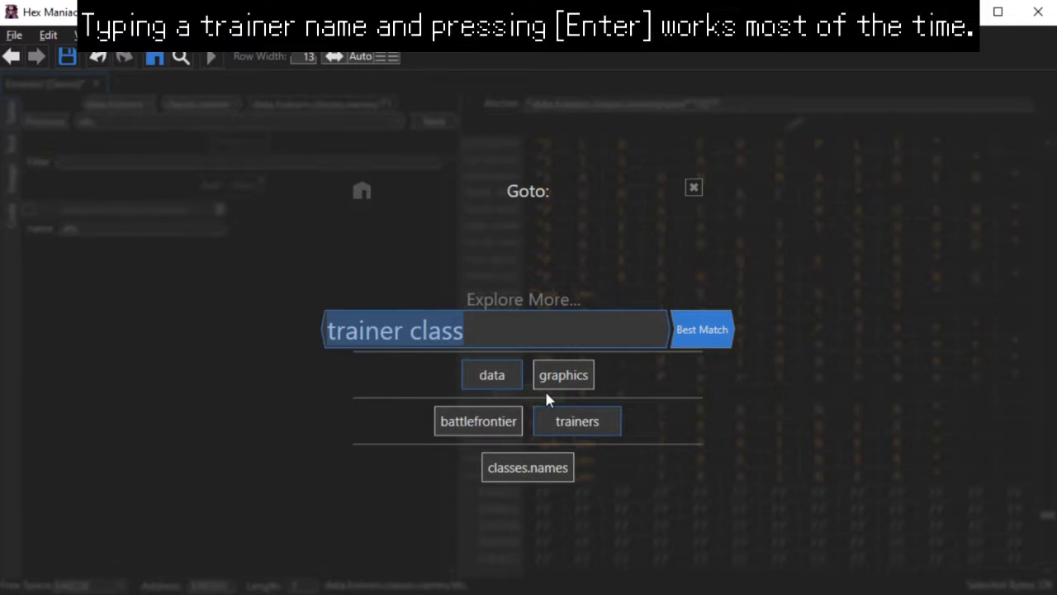
{"action": "type", "text": "roxanne"}
{"action": "key", "text": "Return"}
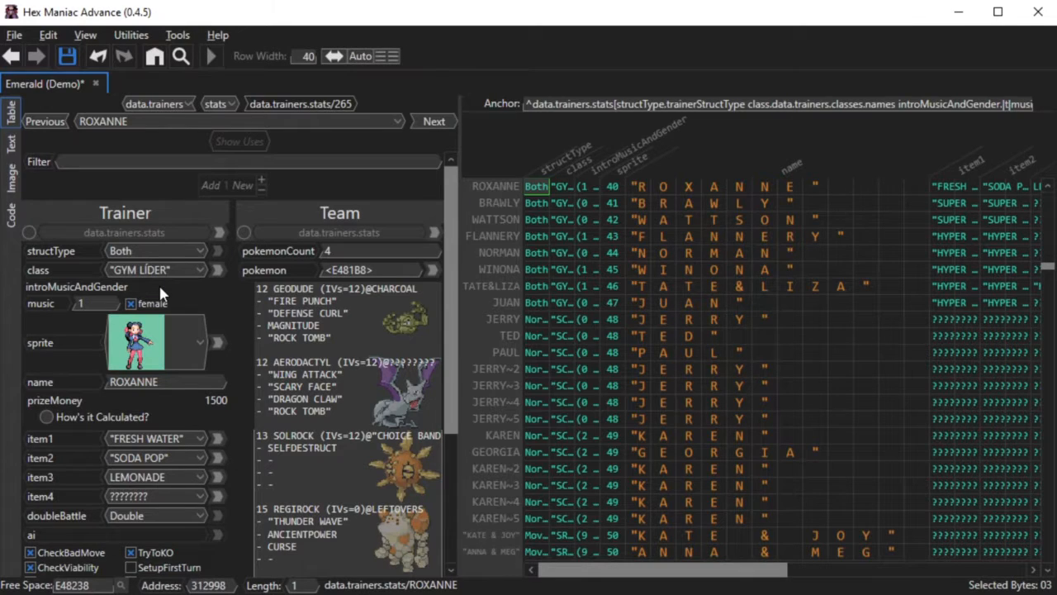
{"action": "left_click", "coordinate": [196, 275]}
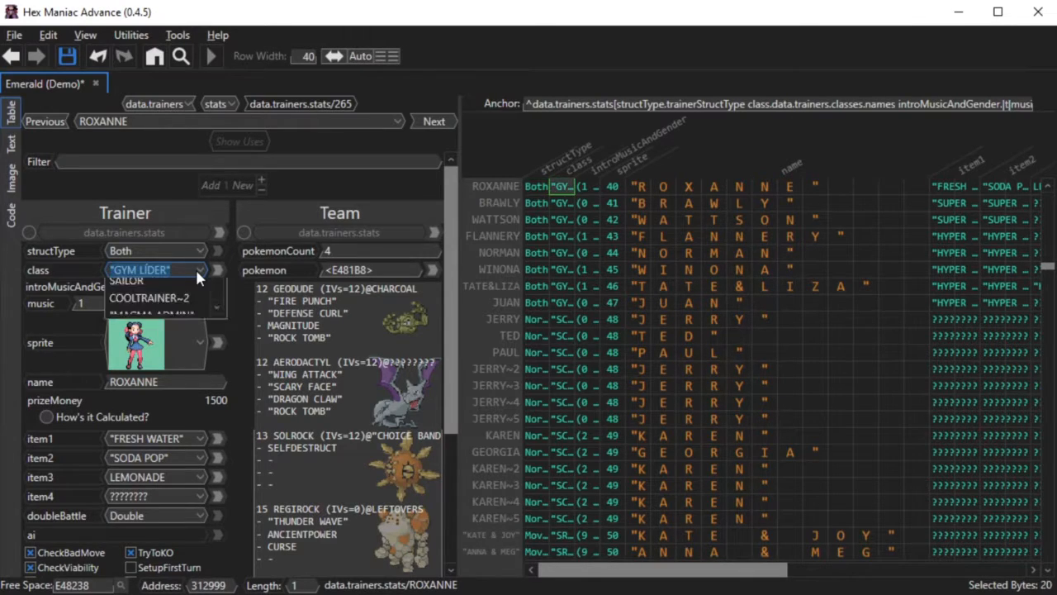
{"action": "scroll", "coordinate": [217, 461], "scroll_direction": "down", "scroll_amount": 2}
{"action": "left_click_drag", "start_coordinate": [218, 461], "coordinate": [215, 531]}
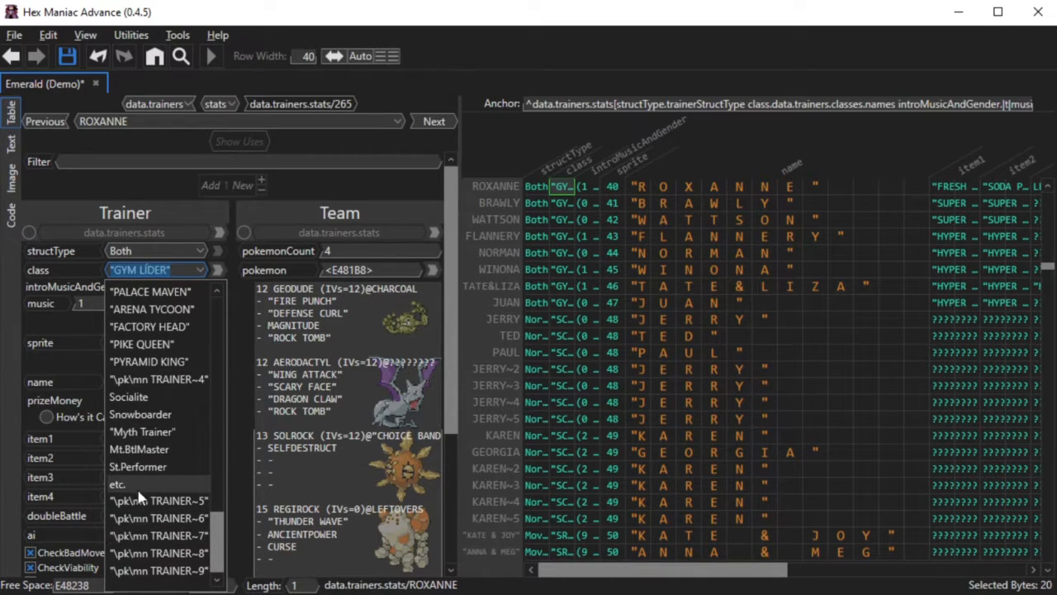
{"action": "left_click", "coordinate": [155, 468]}
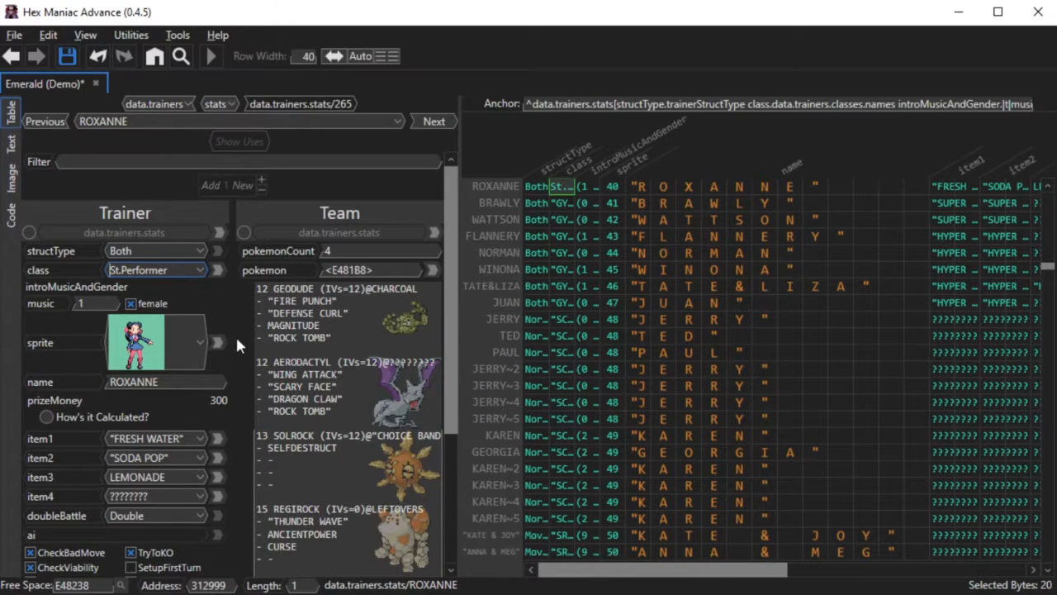
{"action": "left_click", "coordinate": [67, 55]}
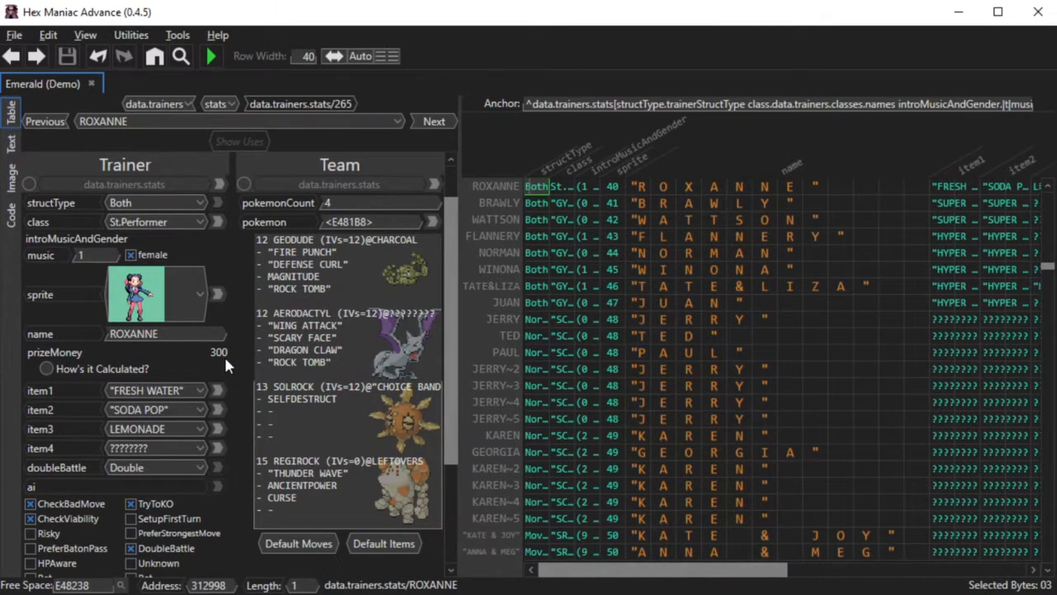
Step: Open Brawly's trainer entry, expand how his prize money is calculated and widen the table tool area
{"action": "left_click", "coordinate": [536, 203]}
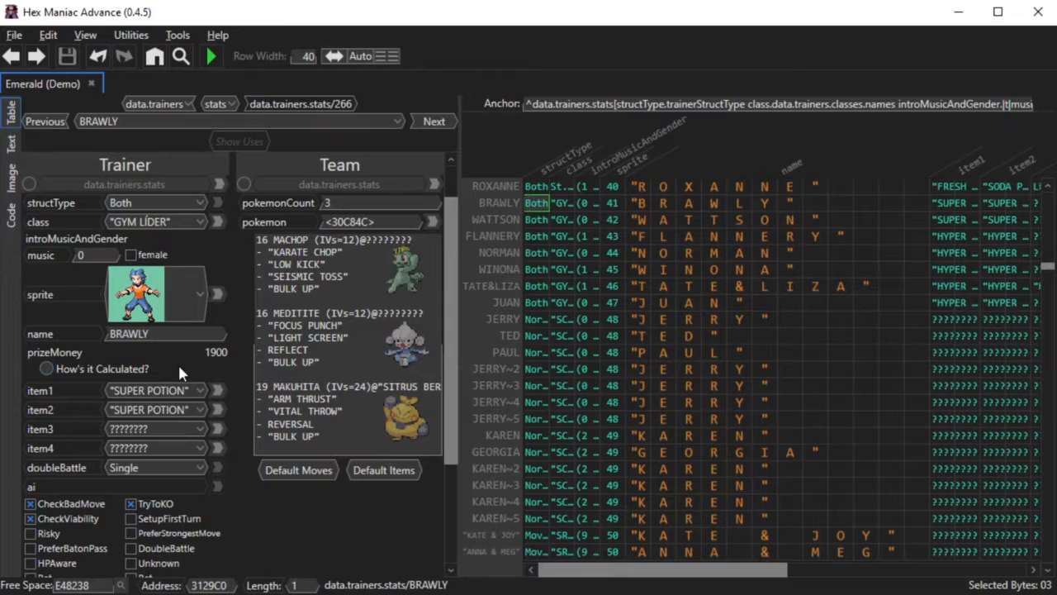
{"action": "left_click", "coordinate": [148, 370]}
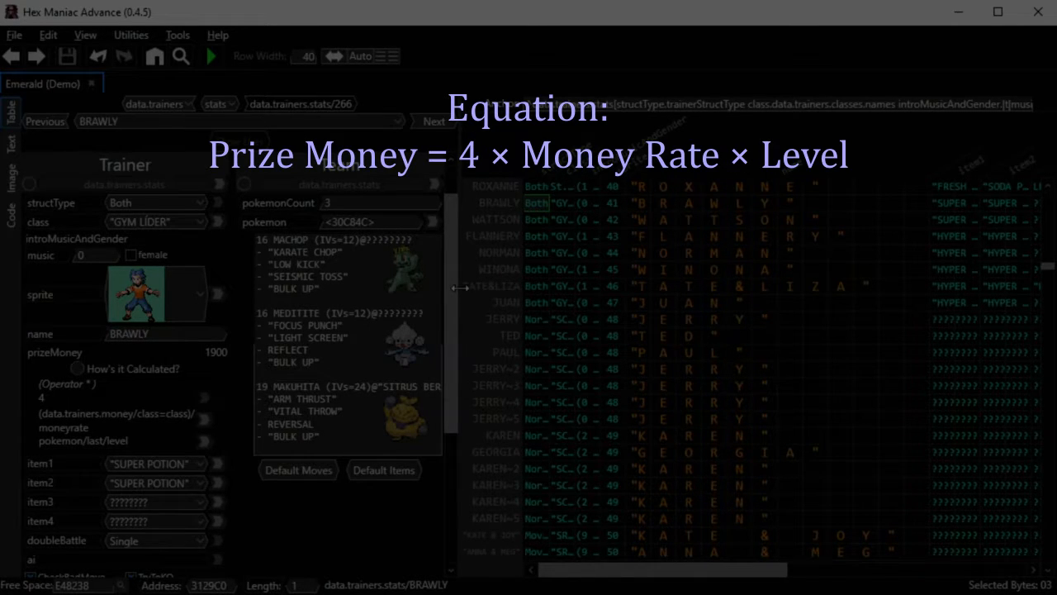
{"action": "left_click_drag", "start_coordinate": [460, 286], "coordinate": [670, 281]}
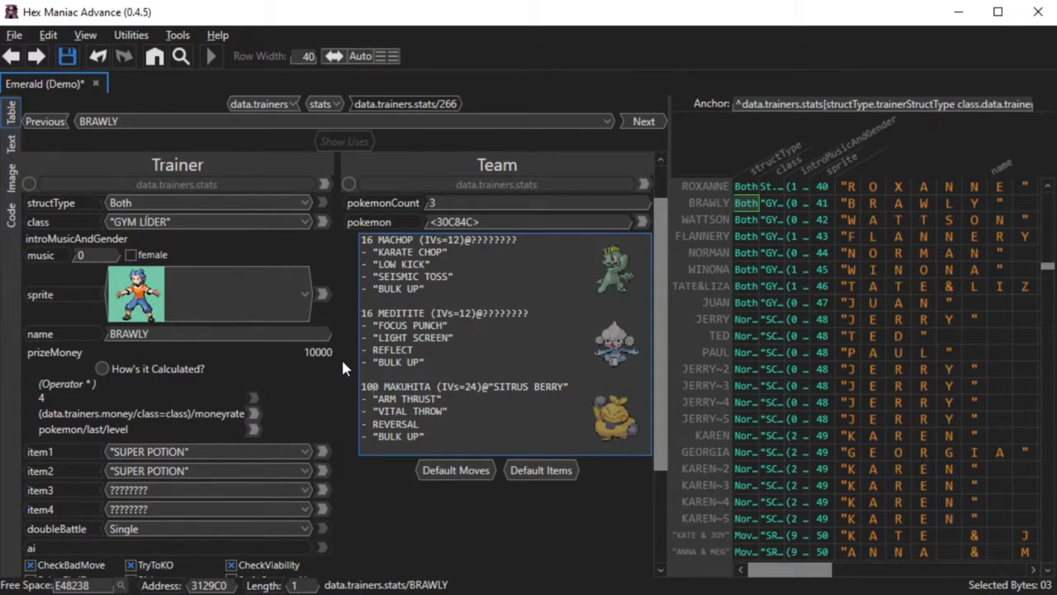
Step: Set Brawly's trainer class to RICH BOY
{"action": "left_click", "coordinate": [203, 221]}
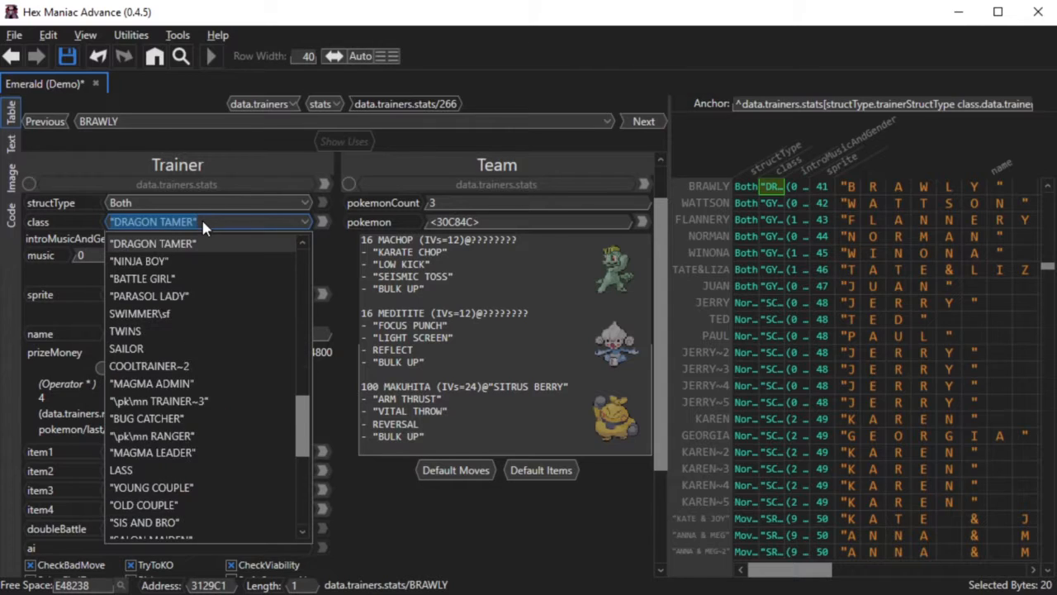
{"action": "type", "text": "r"}
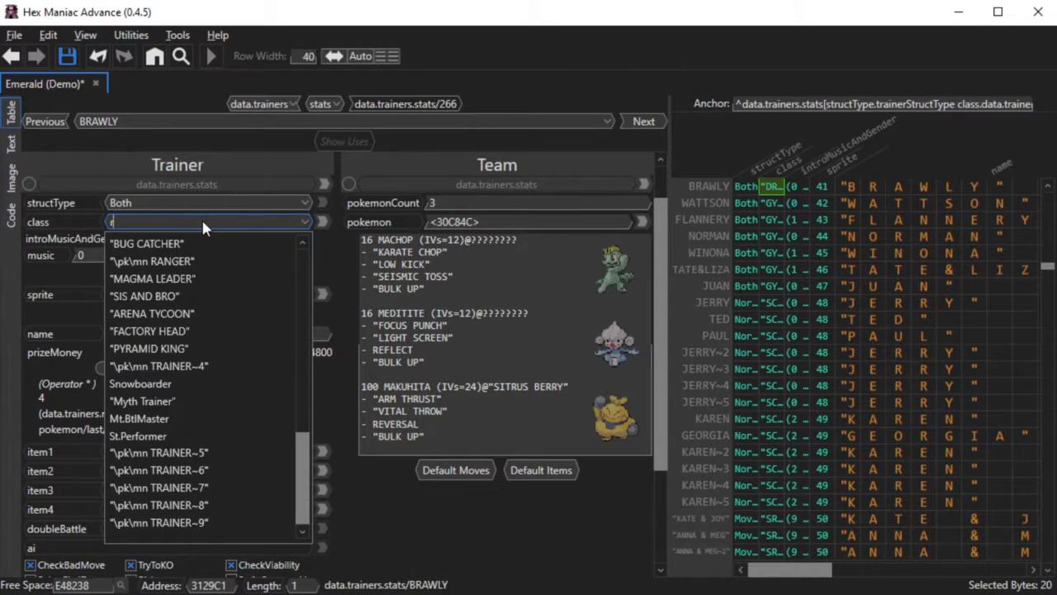
{"action": "type", "text": "ic"}
{"action": "left_click", "coordinate": [162, 261]}
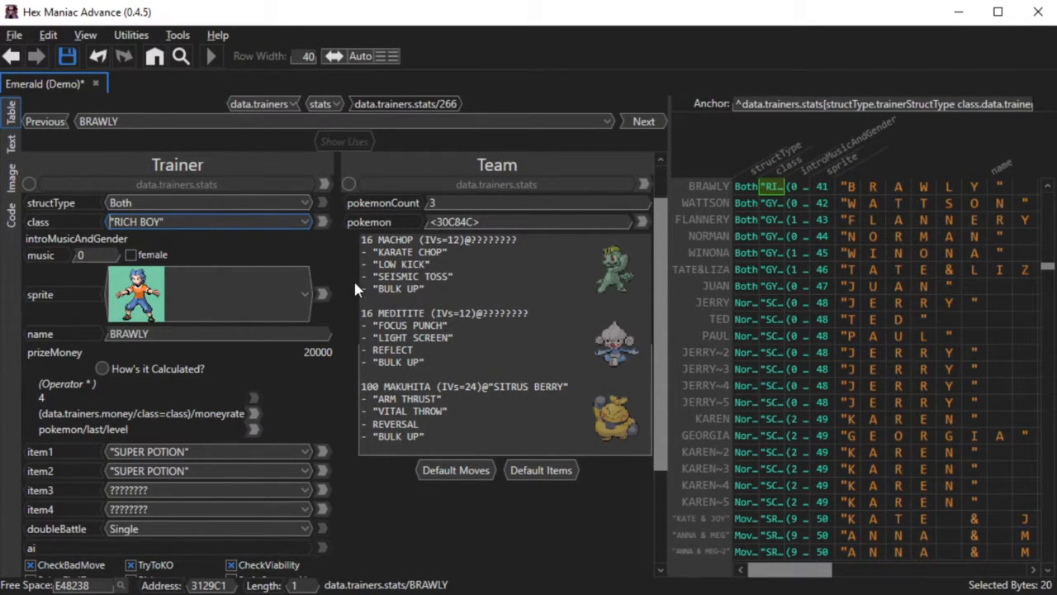
Step: Open the trainer money table from Brawly's moneyrate reference, show one entry per row and look through the rates of all classes
{"action": "left_click", "coordinate": [255, 414]}
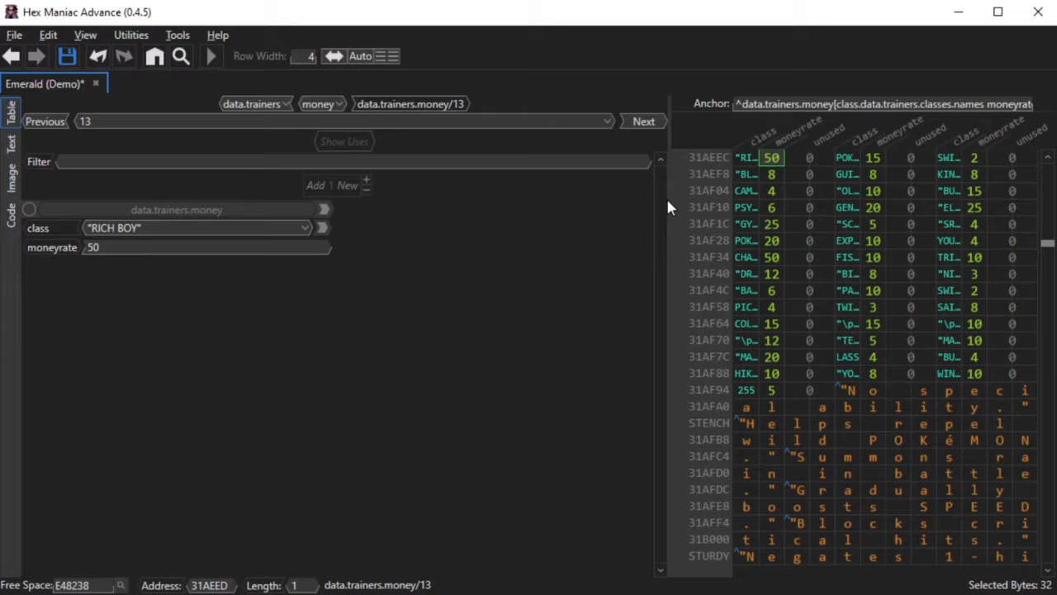
{"action": "left_click_drag", "start_coordinate": [666, 196], "coordinate": [404, 218]}
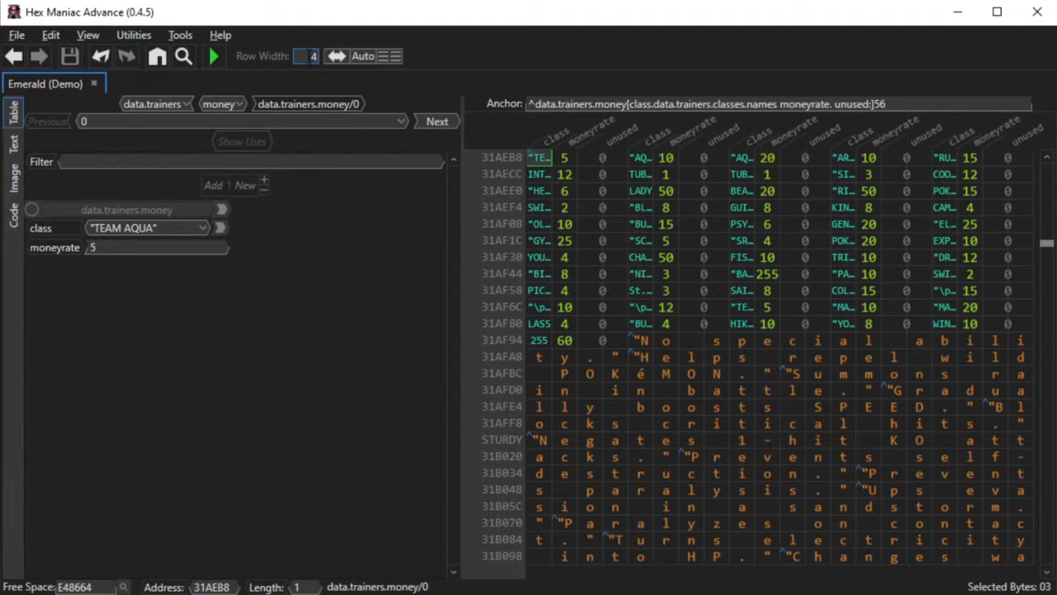
{"action": "left_click", "coordinate": [392, 63]}
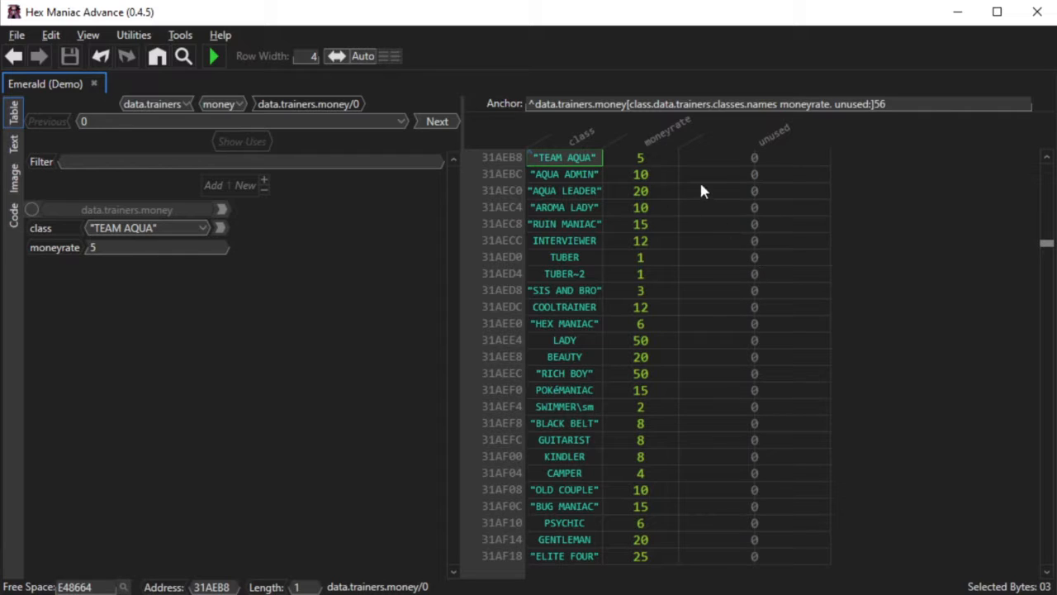
{"action": "scroll", "coordinate": [690, 197], "scroll_direction": "down", "scroll_amount": 4}
{"action": "scroll", "coordinate": [691, 197], "scroll_direction": "down", "scroll_amount": 11}
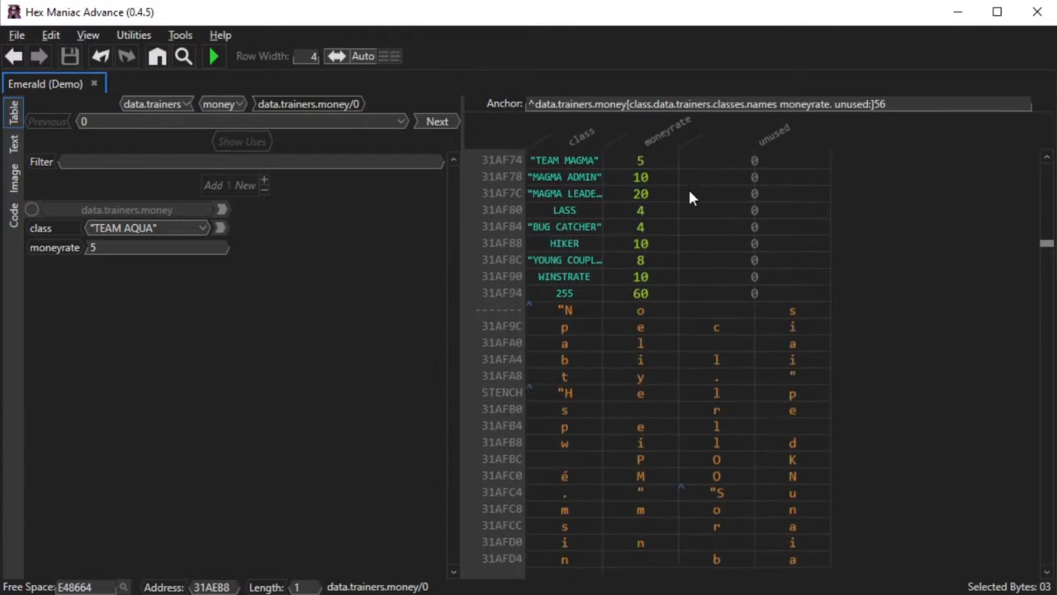
{"action": "scroll", "coordinate": [690, 197], "scroll_direction": "up", "scroll_amount": 8}
{"action": "scroll", "coordinate": [691, 197], "scroll_direction": "up", "scroll_amount": 8}
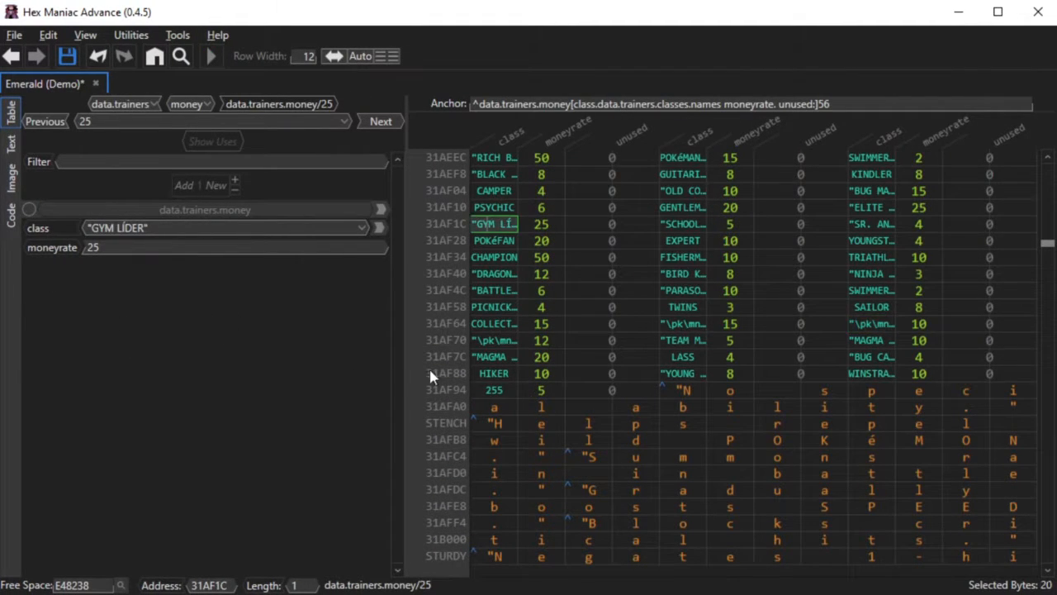
Step: In the trainer money table, set the moneyrate of the final class 255 entry to 60 and of BATTLE GIRL to 255
{"action": "left_click", "coordinate": [487, 386]}
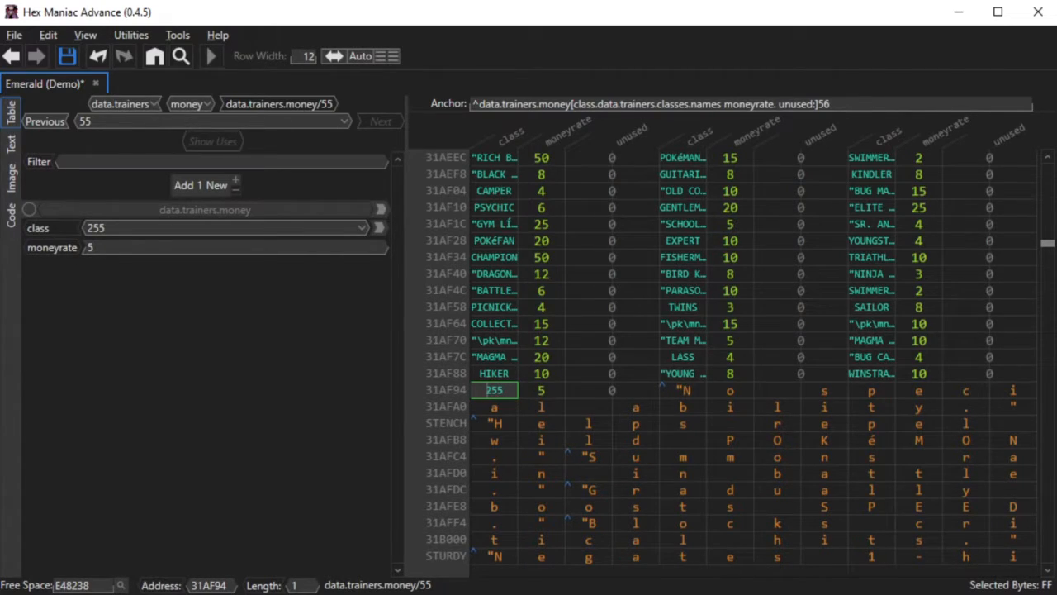
{"action": "left_click", "coordinate": [541, 394]}
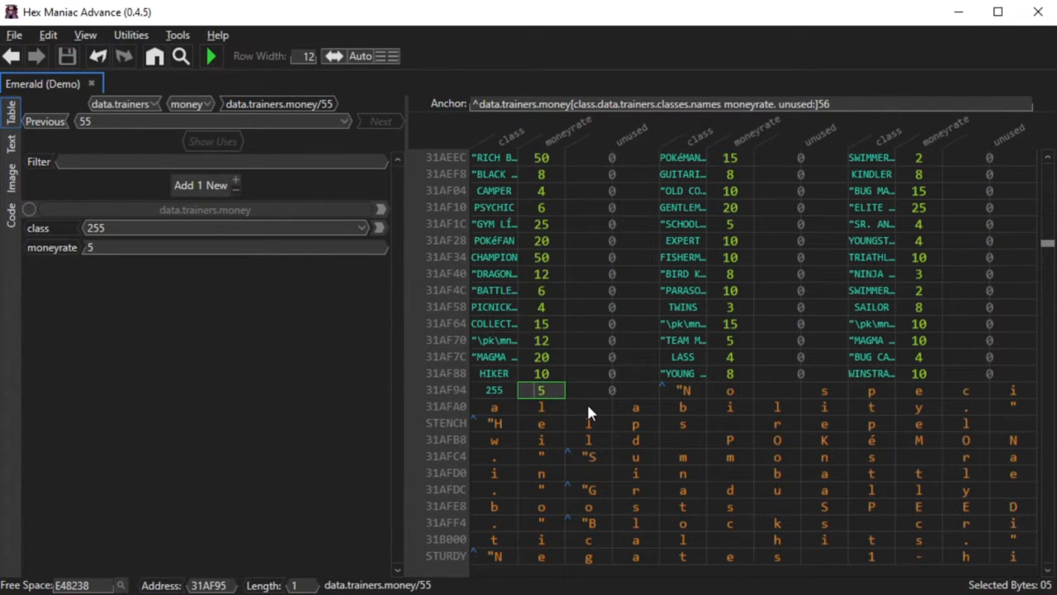
{"action": "type", "text": "60"}
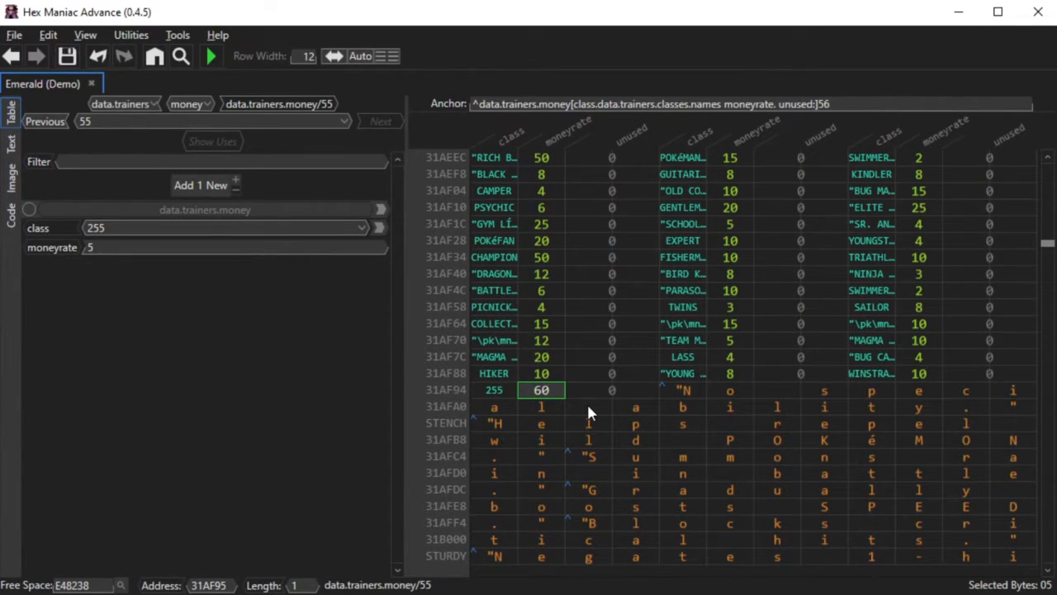
{"action": "left_click", "coordinate": [544, 230]}
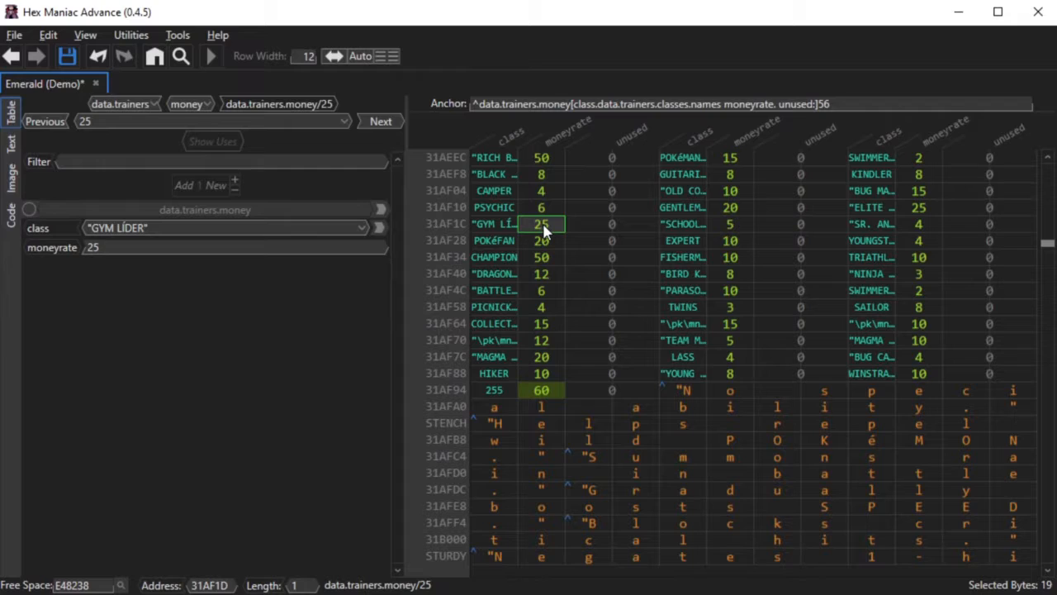
{"action": "left_click", "coordinate": [541, 291]}
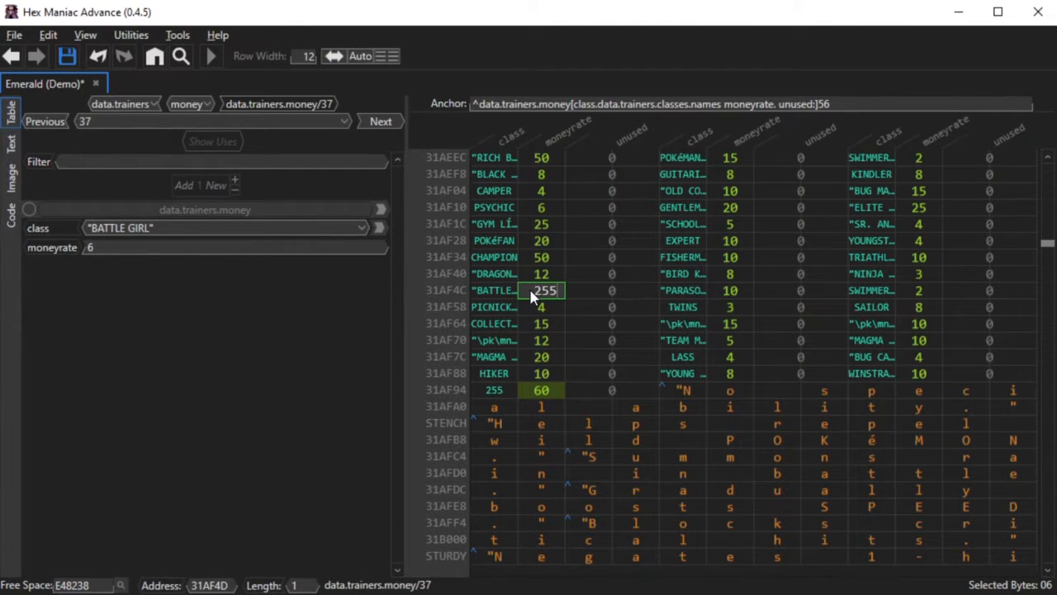
{"action": "left_click", "coordinate": [568, 296]}
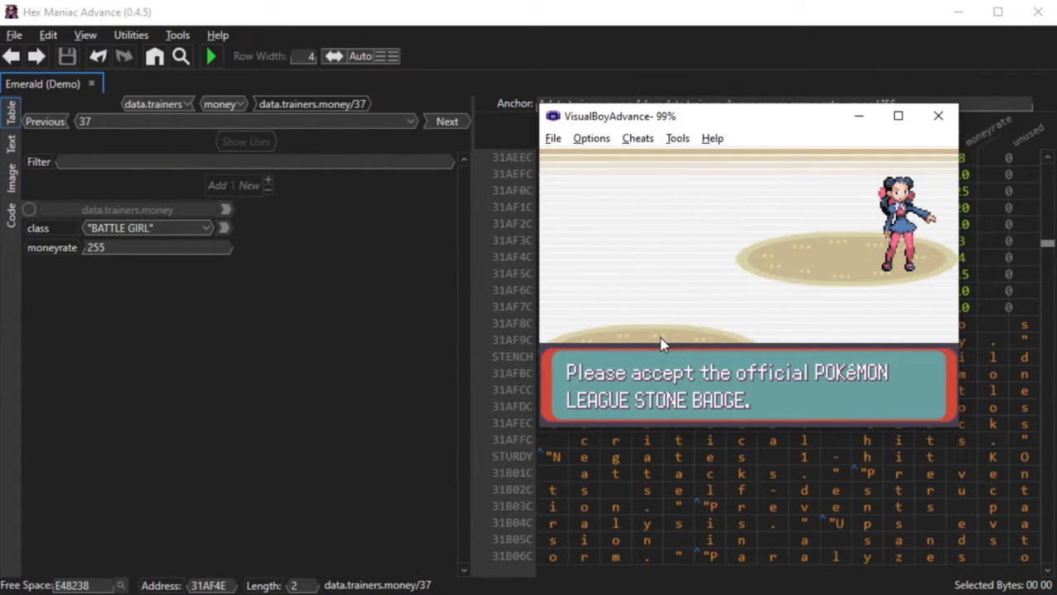
Step: Advance Roxanne's post-battle dialogue in VisualBoyAdvance to check the prize money
{"action": "key", "text": "z"}
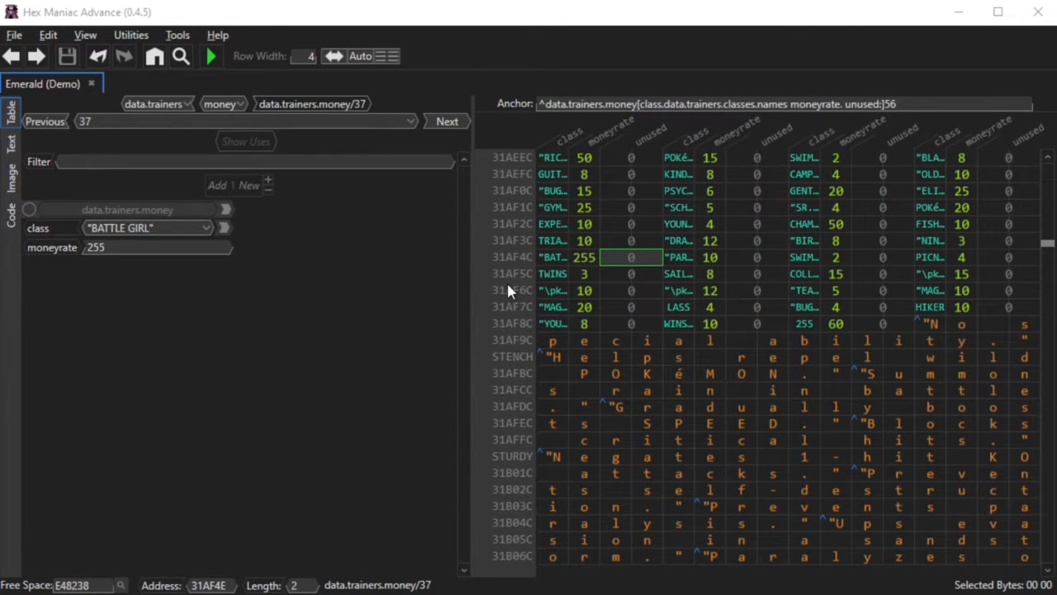
Step: Change the class of the TWINS entry in the trainer money table to St.Performer
{"action": "left_click", "coordinate": [546, 276]}
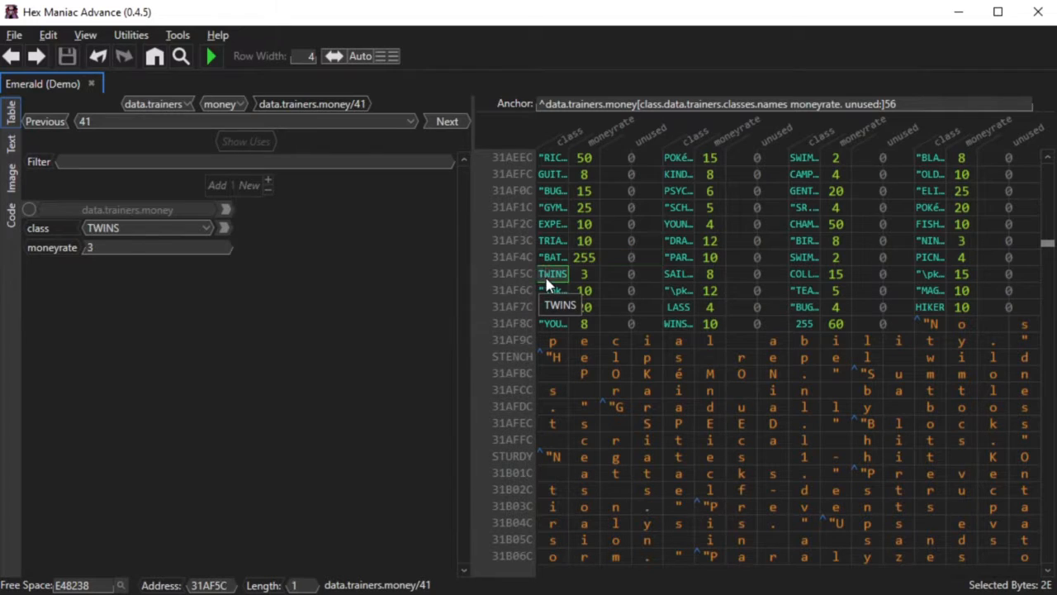
{"action": "left_click", "coordinate": [206, 228]}
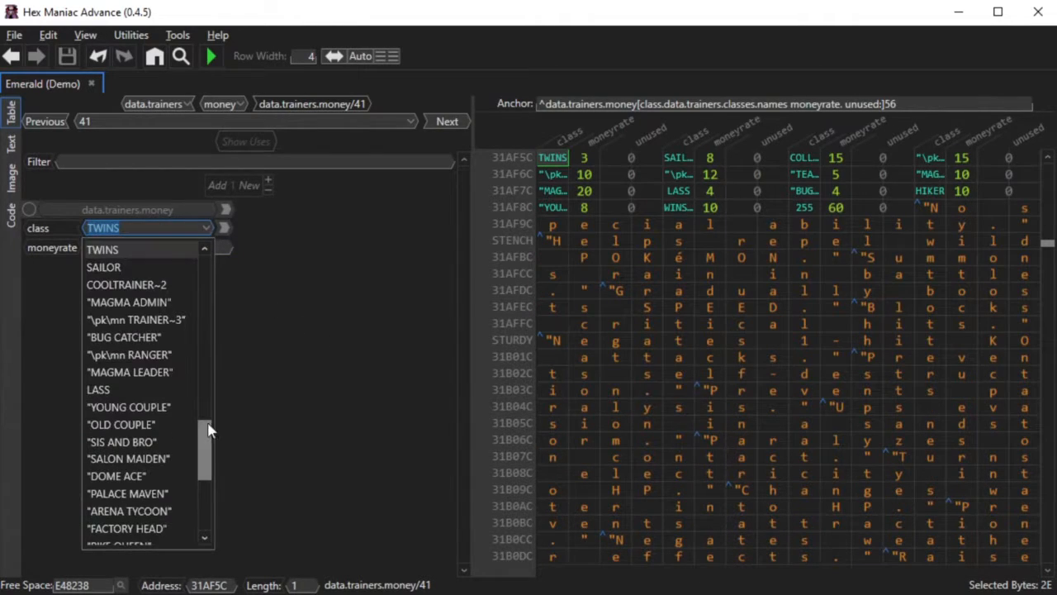
{"action": "left_click_drag", "start_coordinate": [207, 436], "coordinate": [202, 494]}
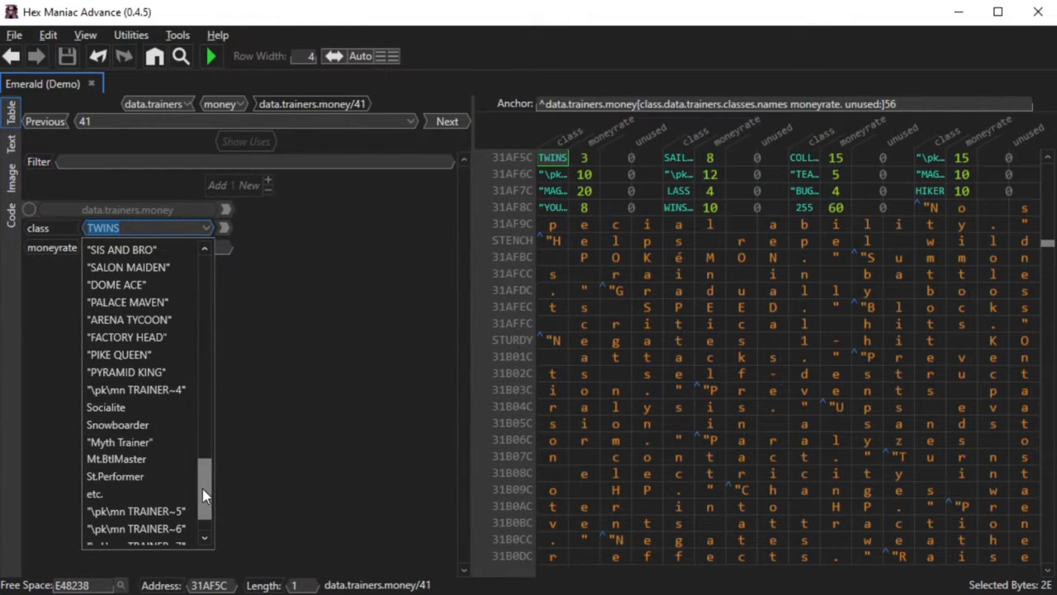
{"action": "left_click", "coordinate": [145, 476]}
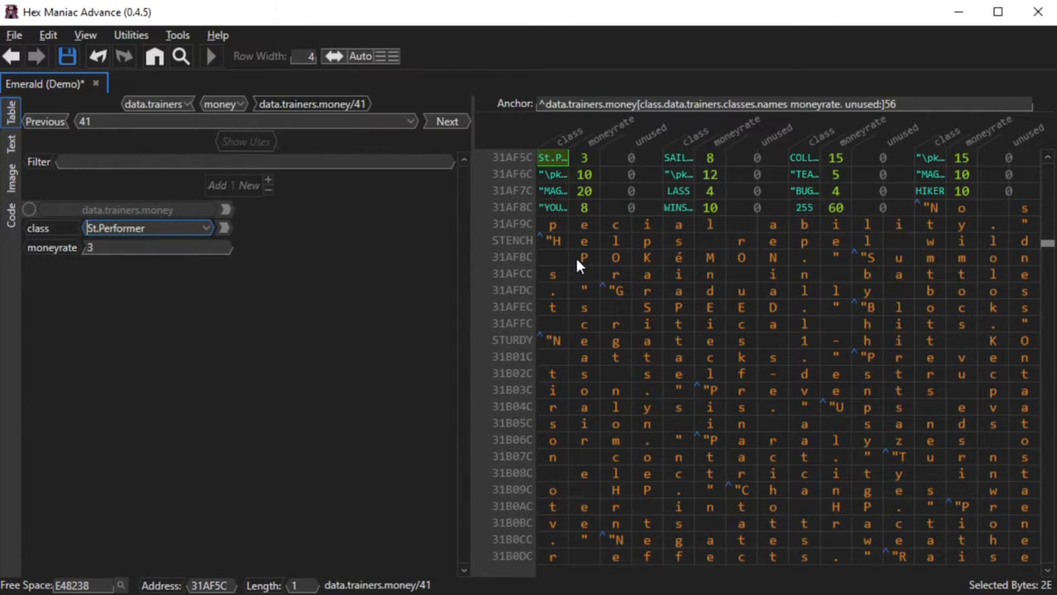
{"action": "left_click", "coordinate": [810, 204]}
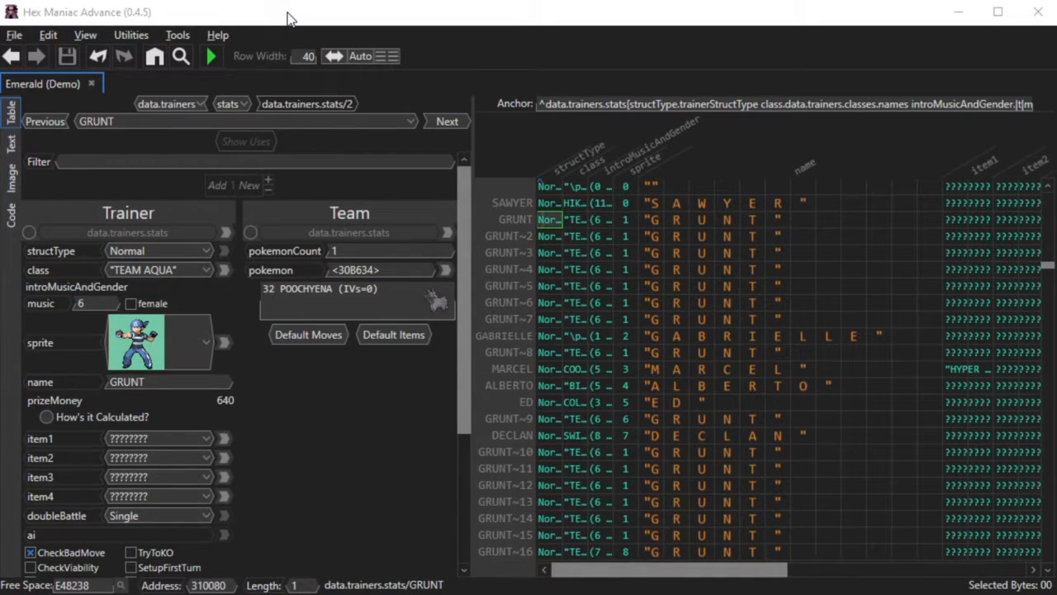
Step: Find trainer JOSE in the trainer stats table and bring the name columns of his row into view
{"action": "left_click", "coordinate": [195, 120]}
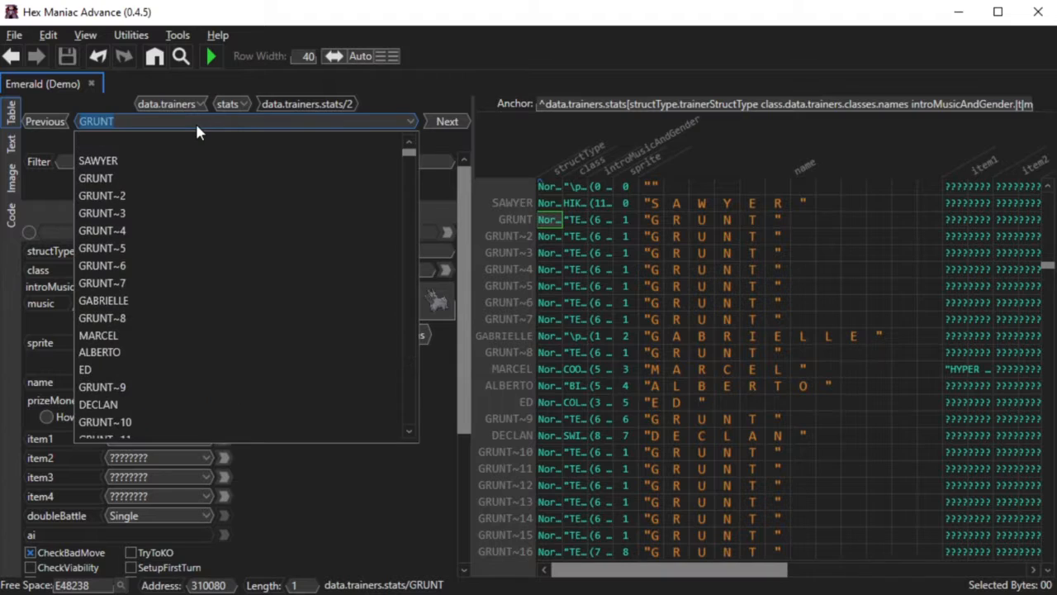
{"action": "type", "text": "jose"}
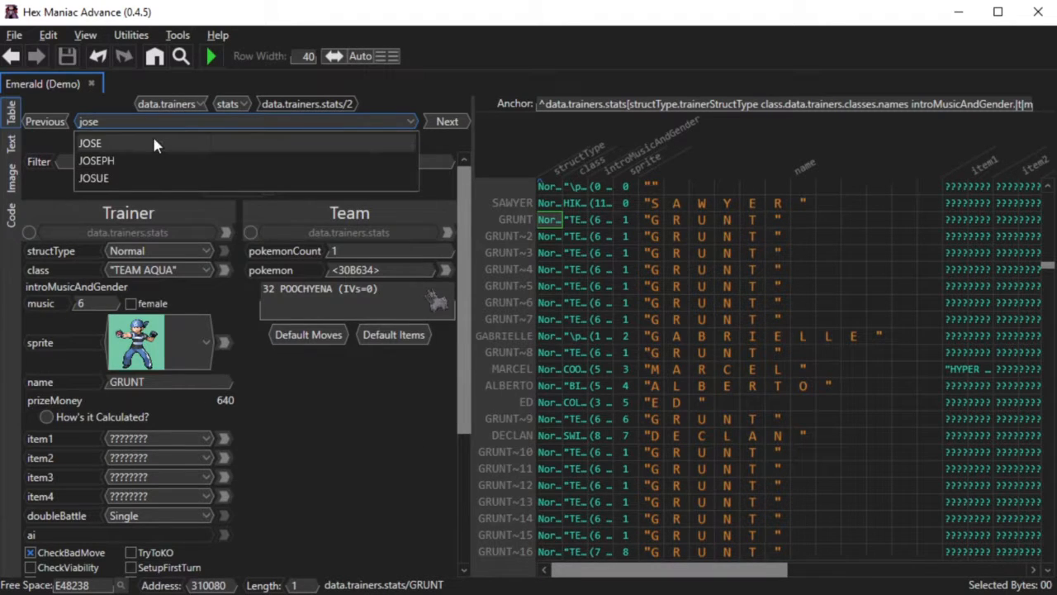
{"action": "key", "text": "Return"}
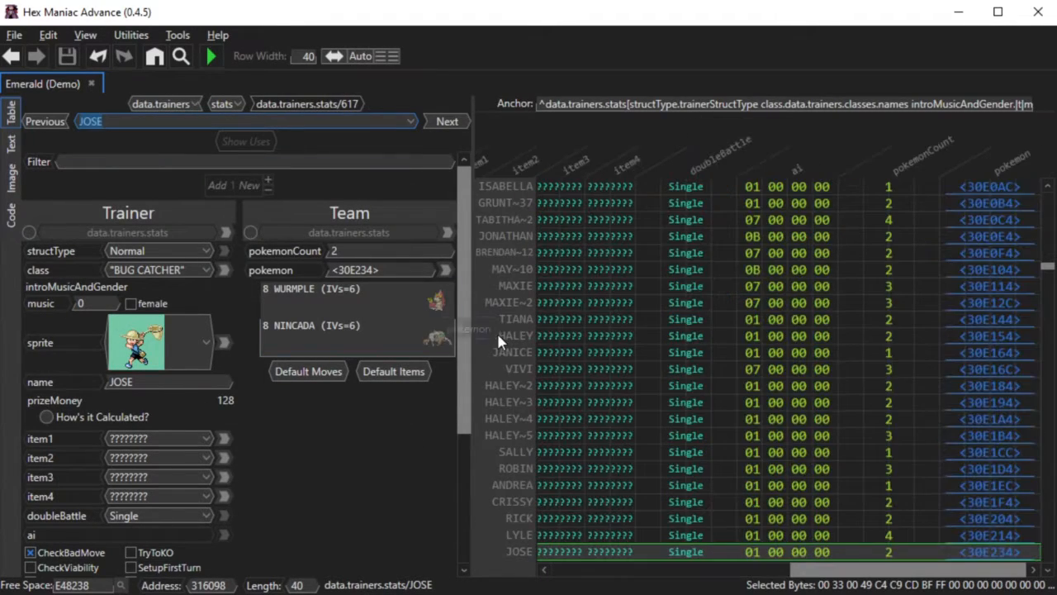
{"action": "scroll", "coordinate": [565, 415], "scroll_direction": "down", "scroll_amount": 5}
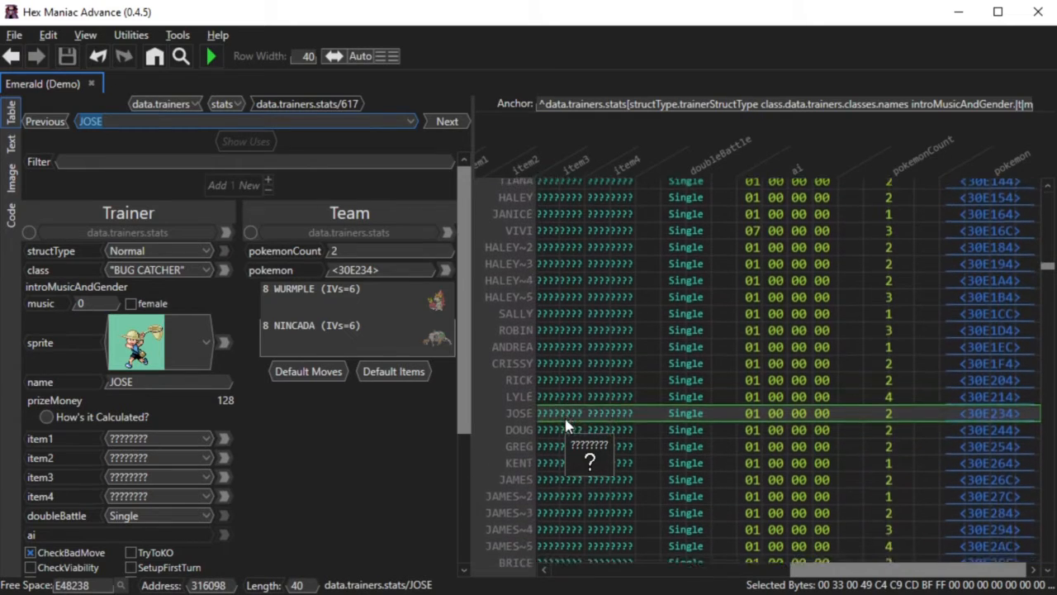
{"action": "left_click_drag", "start_coordinate": [797, 570], "coordinate": [529, 574]}
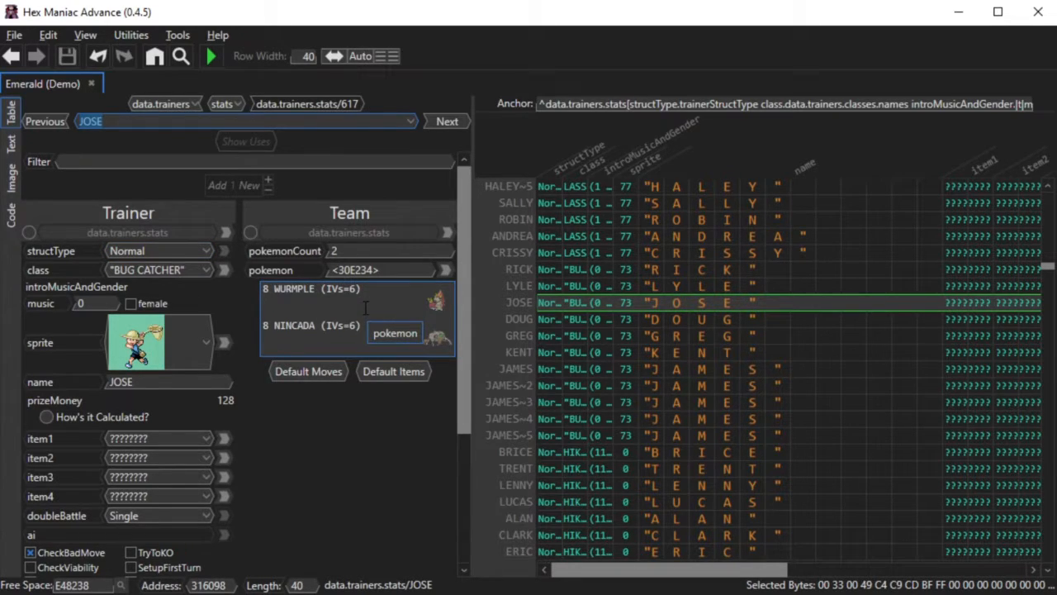
Step: Add an empty move line beneath WURMPLE in JOSE's team
{"action": "left_click", "coordinate": [286, 299]}
{"action": "type", "text": "-"}
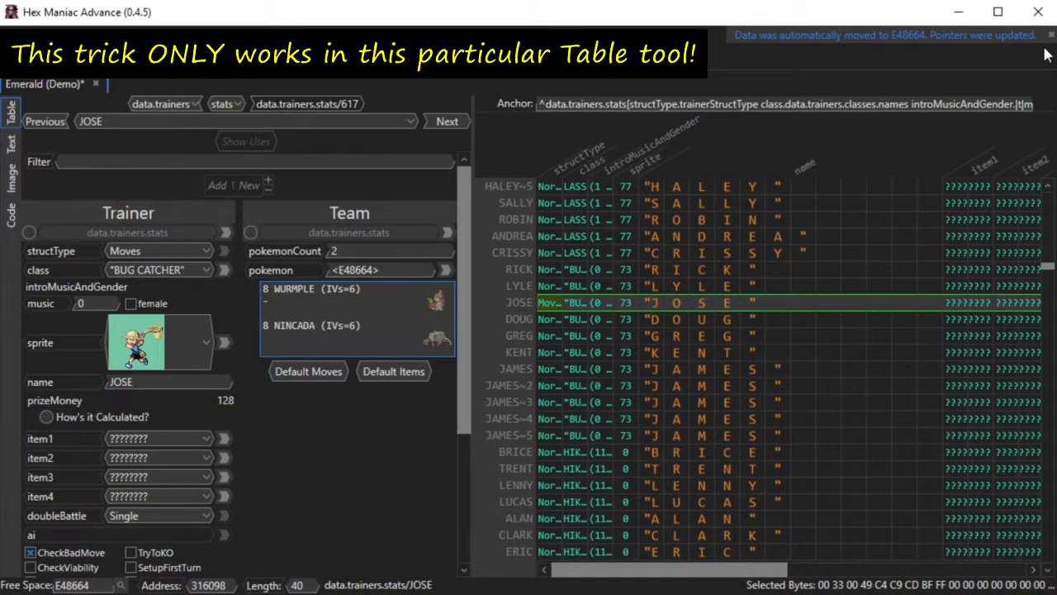
Step: Give JOSE's WURMPLE the moves SIGNAL BEAM, HARDEN and POISON STING
{"action": "type", "text": "\"SIGNAL BEAM\""}
{"action": "key", "text": "Return"}
{"action": "key", "text": "Return"}
{"action": "type", "text": "- HAR"}
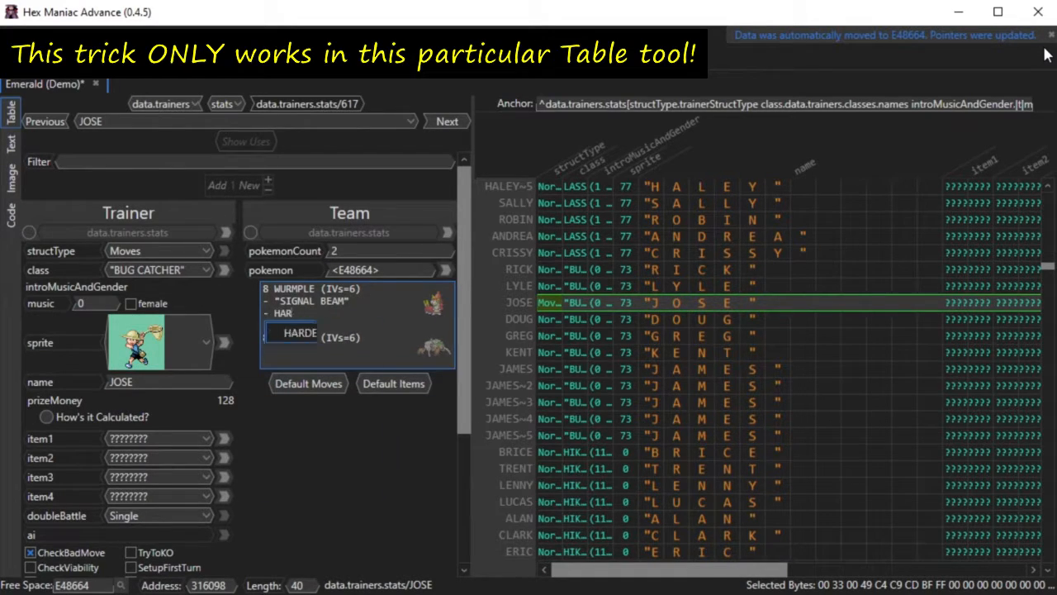
{"action": "key", "text": "Return"}
{"action": "key", "text": "Return"}
{"action": "type", "text": "- POISON"}
{"action": "key", "text": "Return"}
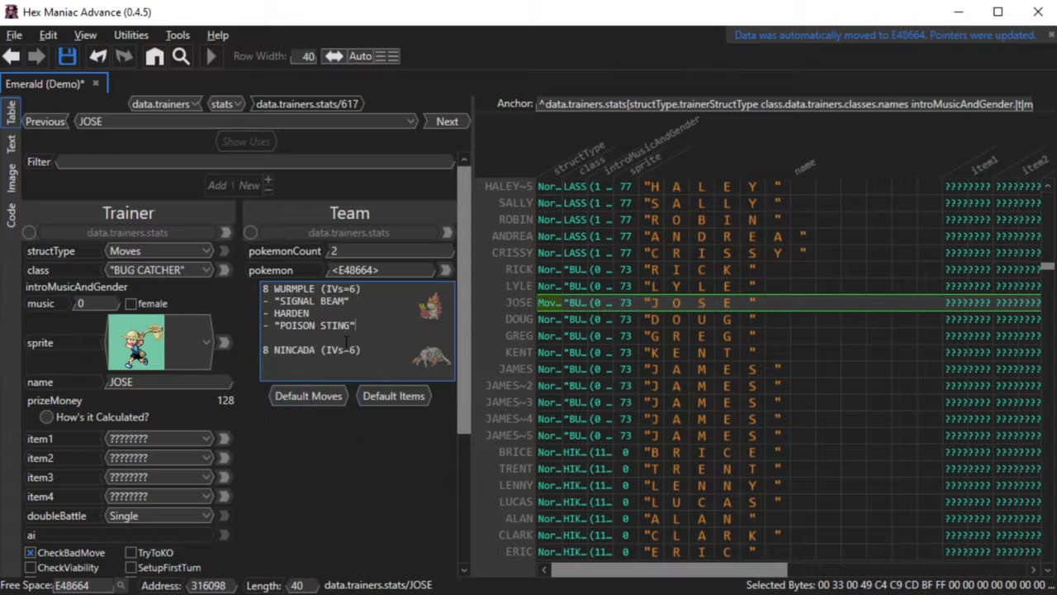
Step: Give JOSE's NINCADA the moves DIG, LEECH LIFE, SCRATCH and MIND READER, and reload his entry by way of DOUG's
{"action": "key", "text": "Return"}
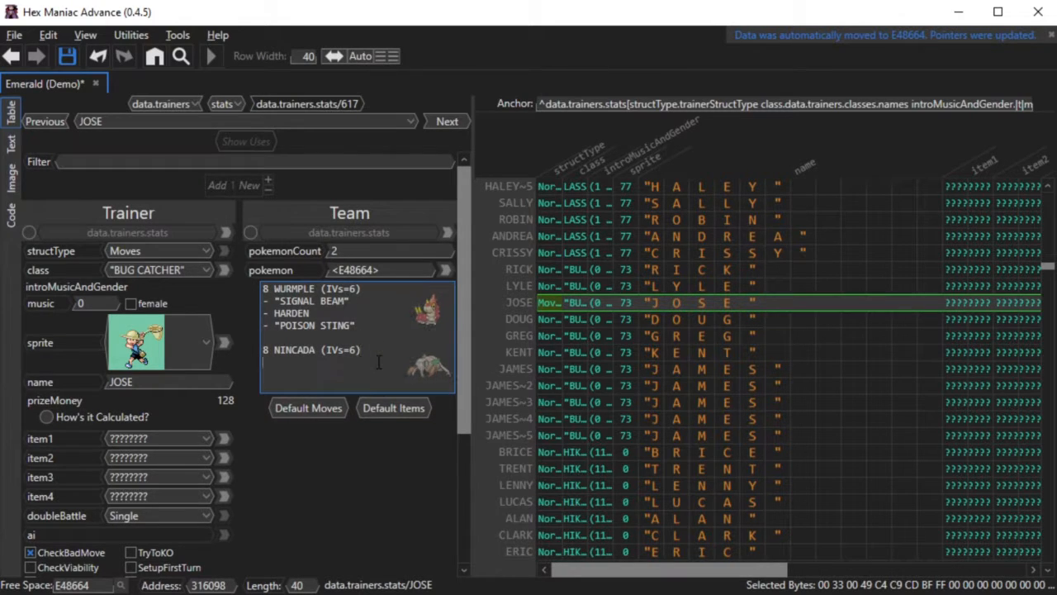
{"action": "type", "text": "- DIG"}
{"action": "key", "text": "Return"}
{"action": "type", "text": "- leech life"}
{"action": "key", "text": "Return"}
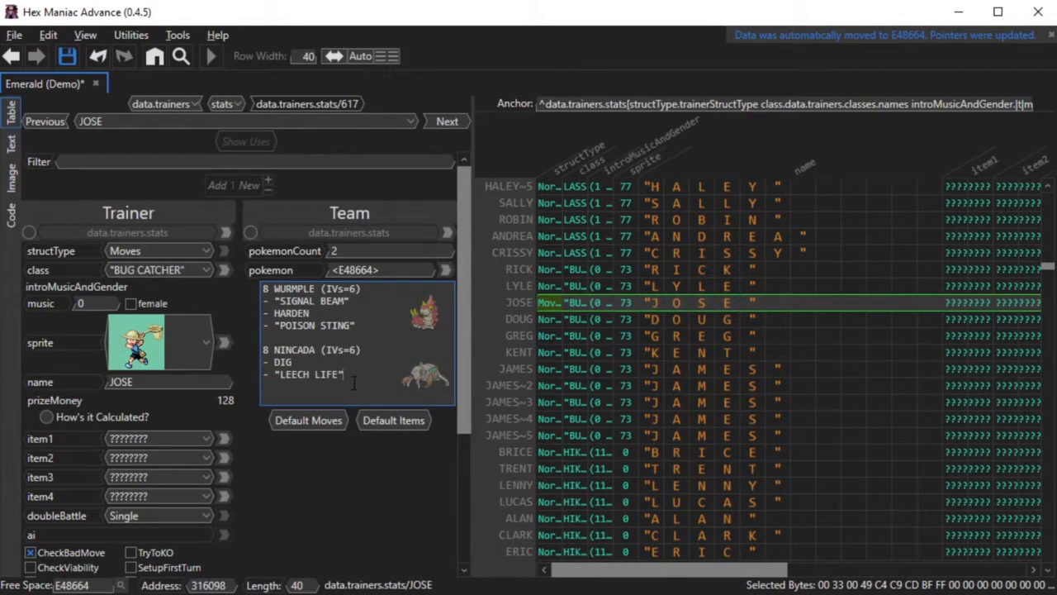
{"action": "key", "text": "Return"}
{"action": "type", "text": "- scratch"}
{"action": "key", "text": "Return"}
{"action": "key", "text": "Return"}
{"action": "type", "text": "- mind reader"}
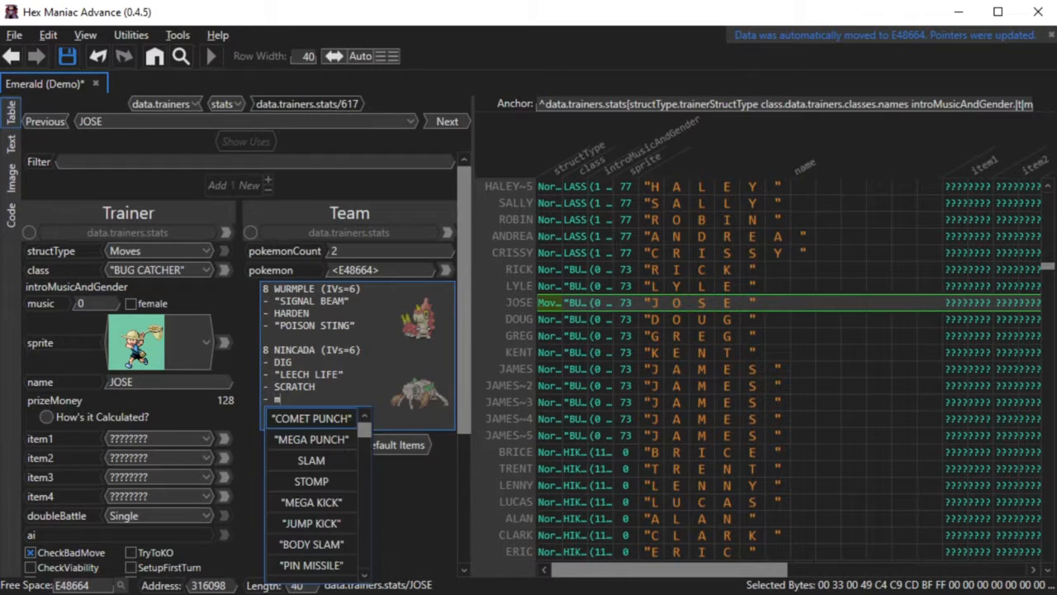
{"action": "key", "text": "Return"}
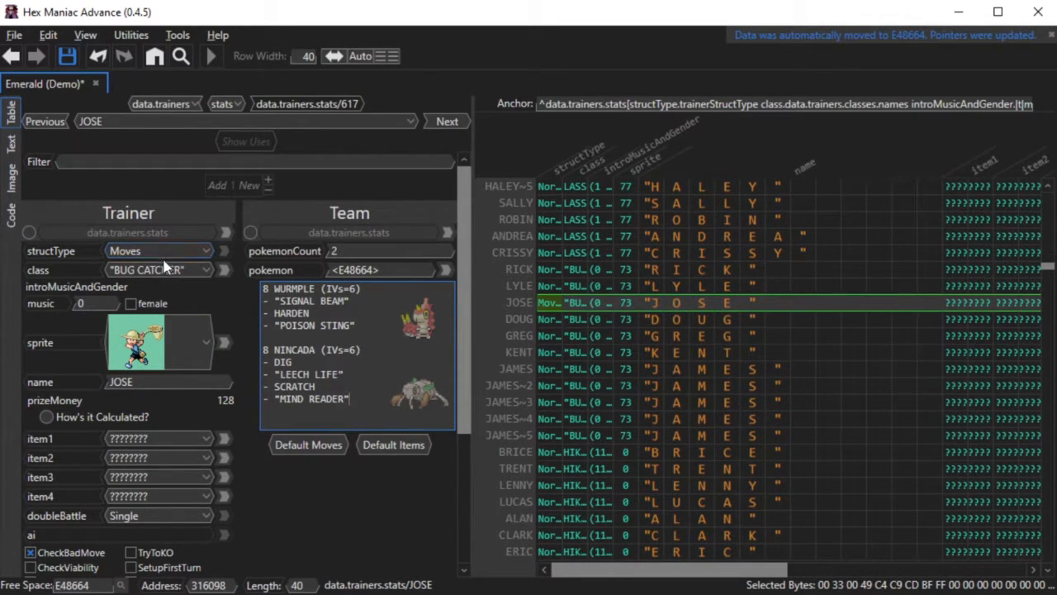
{"action": "left_click", "coordinate": [551, 322]}
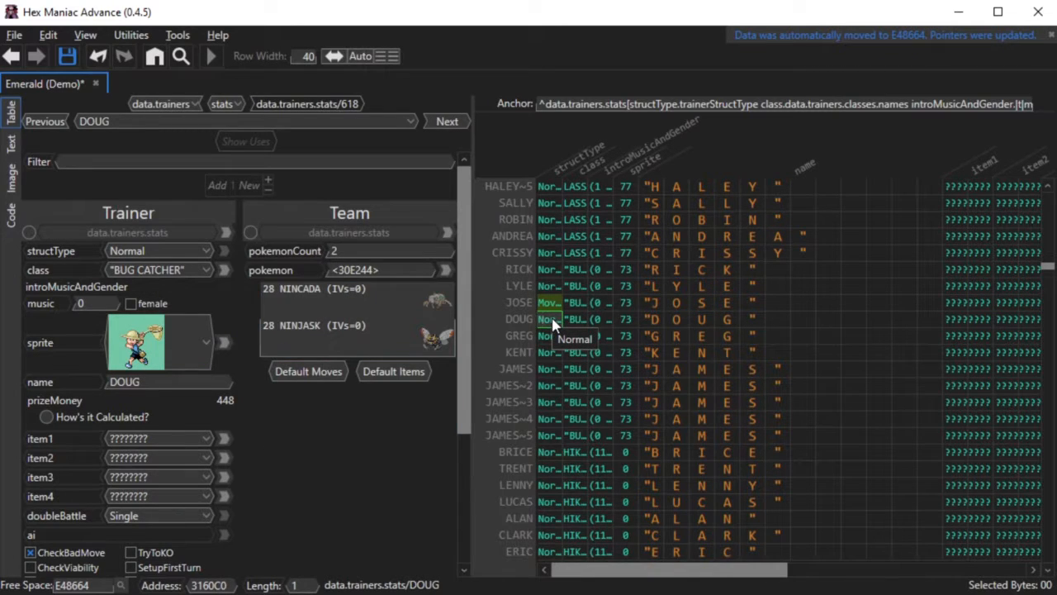
{"action": "left_click", "coordinate": [552, 303]}
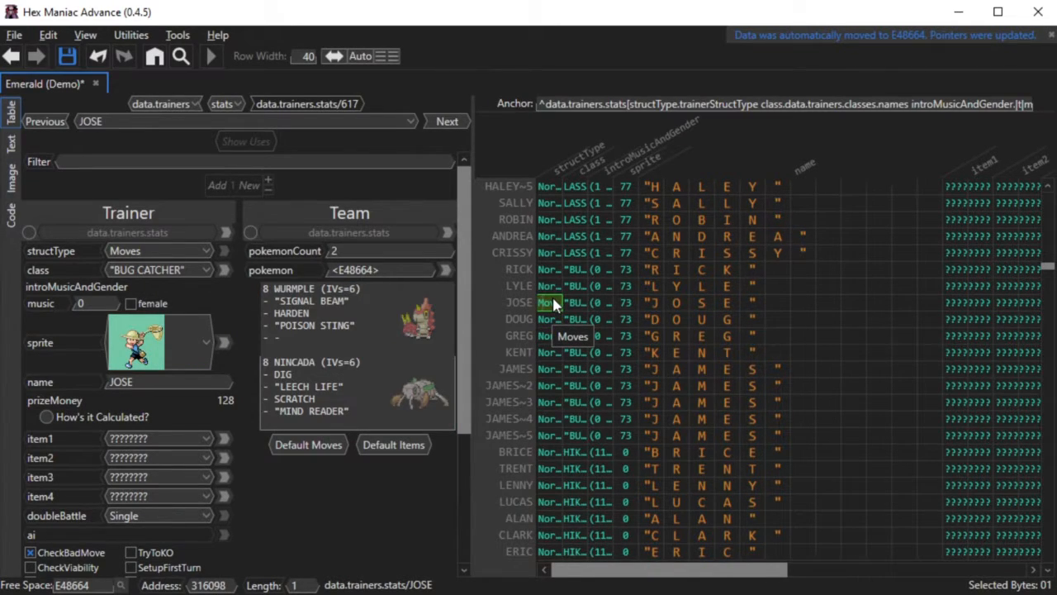
Step: Give JOSE's NINCADA a LIECHI BERRY as its held item and save the ROM
{"action": "left_click", "coordinate": [301, 343]}
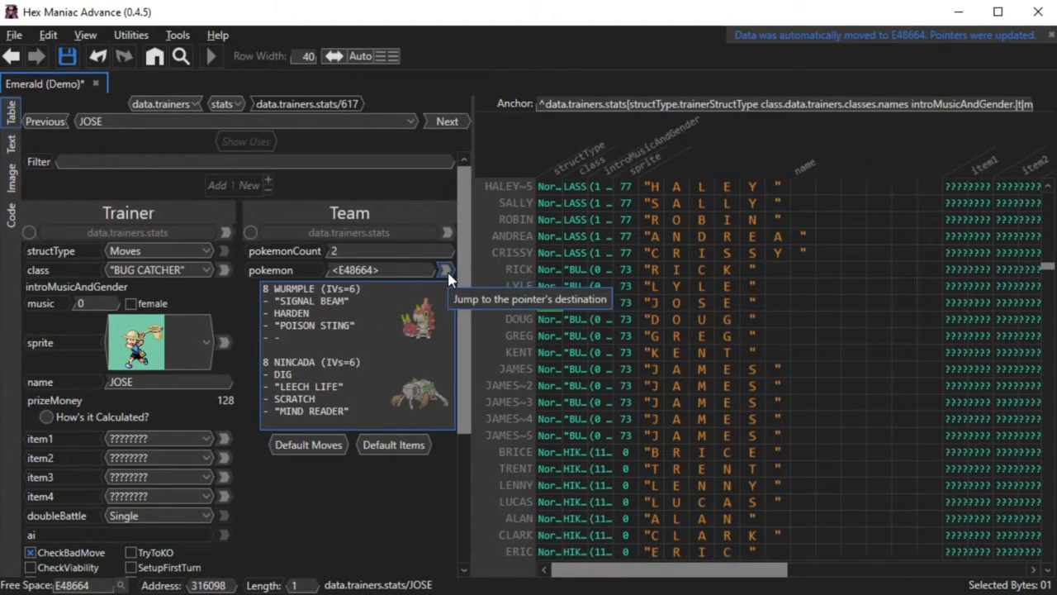
{"action": "type", "text": "@"}
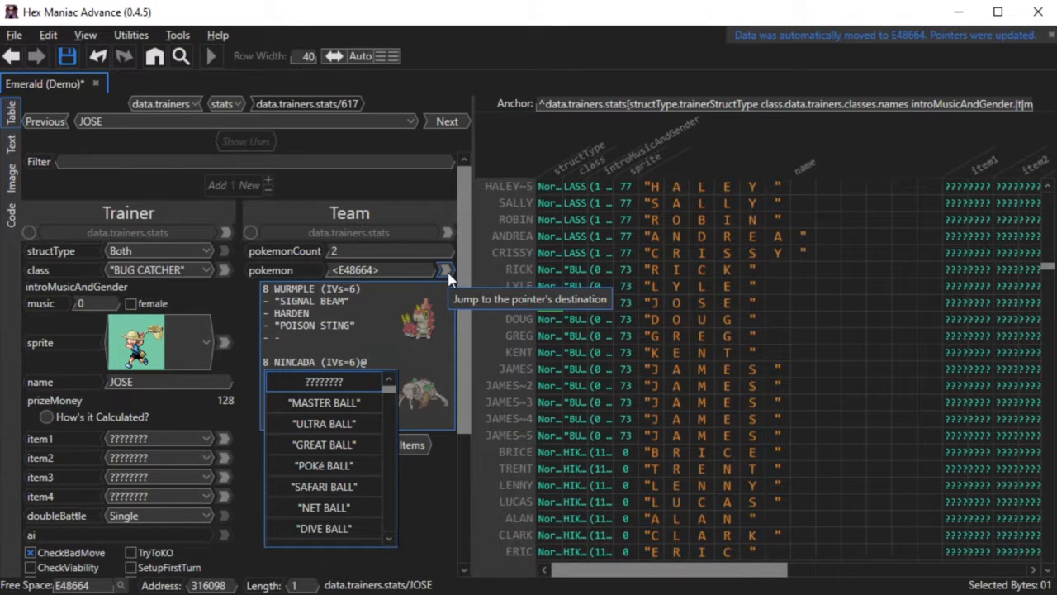
{"action": "left_click", "coordinate": [382, 361]}
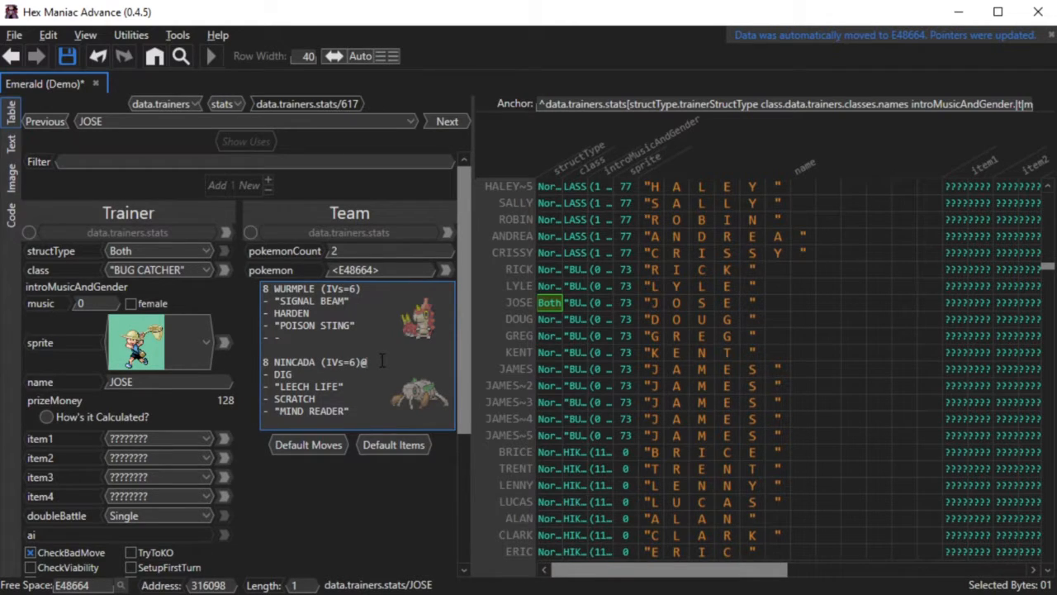
{"action": "type", "text": "liech"}
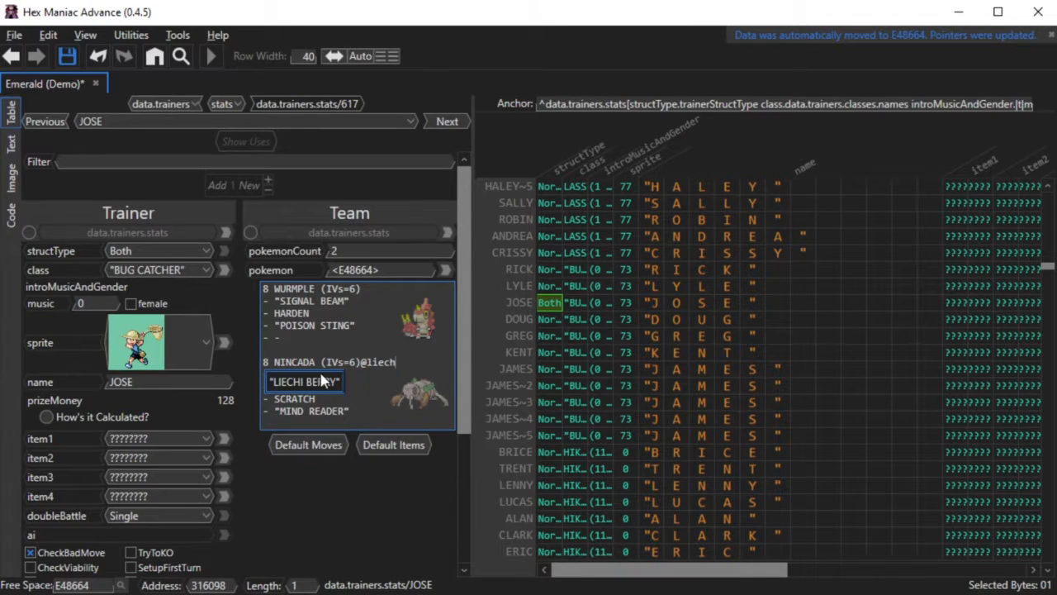
{"action": "left_click", "coordinate": [322, 381]}
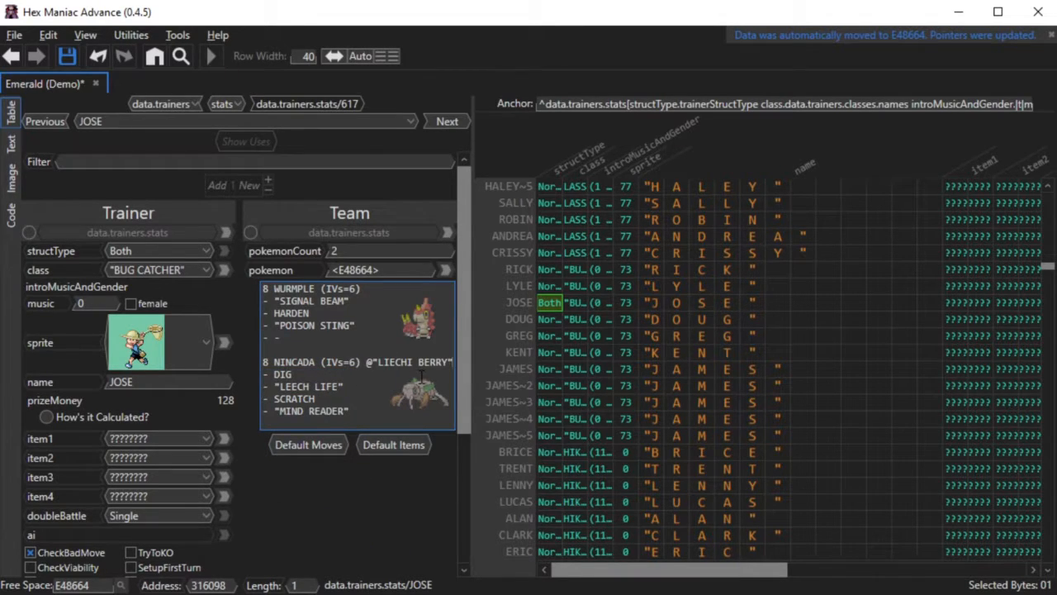
{"action": "left_click", "coordinate": [69, 55]}
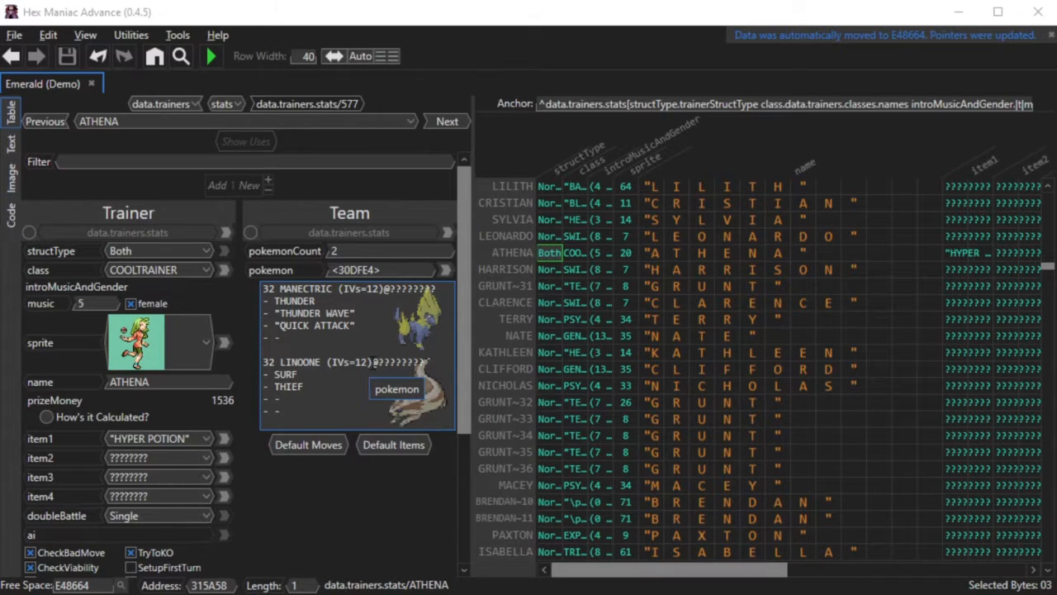
Step: Remove the held item entries from LINOONE and MANECTRIC in ATHENA's team
{"action": "left_click_drag", "start_coordinate": [372, 361], "coordinate": [426, 361]}
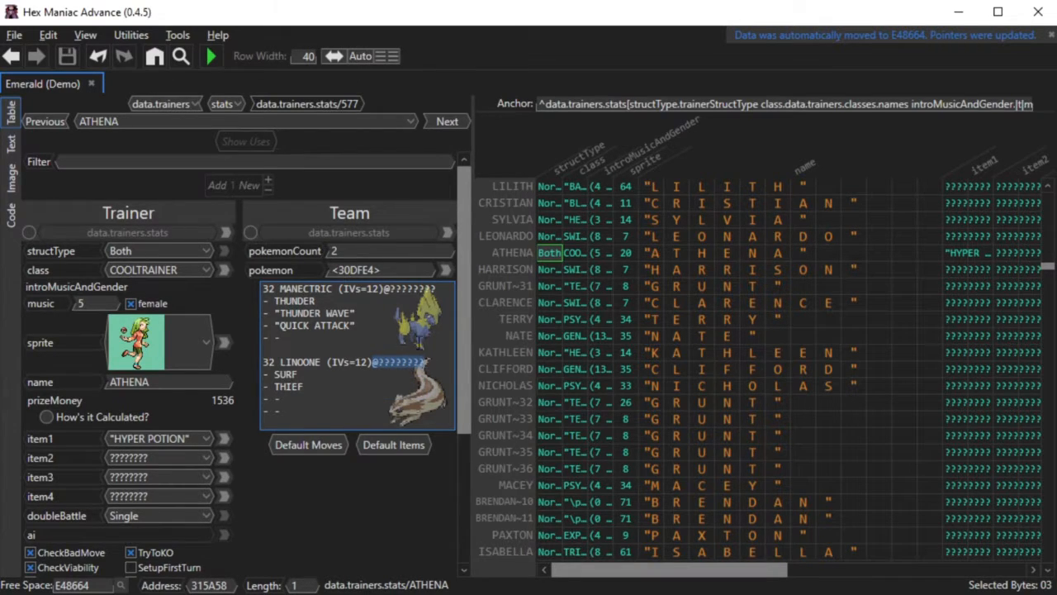
{"action": "key", "text": "BackSpace"}
{"action": "left_click_drag", "start_coordinate": [383, 289], "coordinate": [438, 289]}
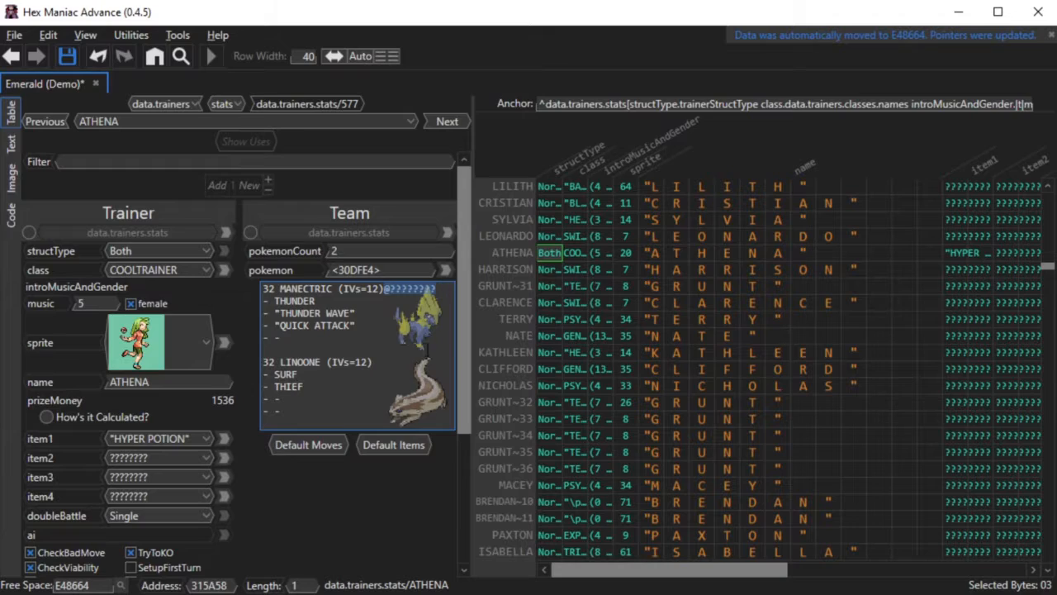
{"action": "key", "text": "BackSpace"}
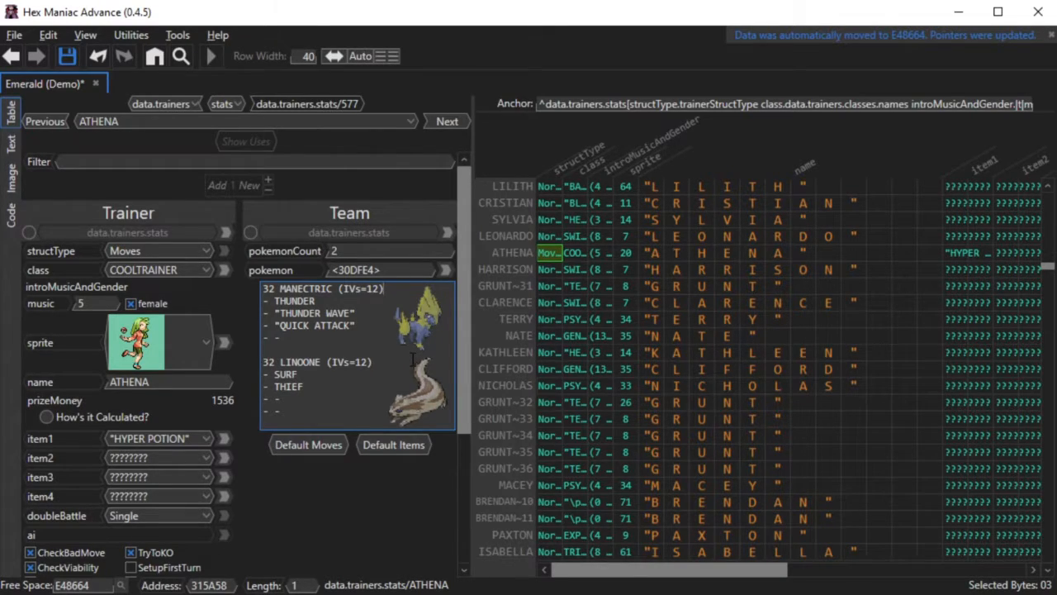
Step: Delete all move lines of ATHENA's two Pokémon and remove LINOONE from her team
{"action": "left_click_drag", "start_coordinate": [301, 413], "coordinate": [262, 381]}
{"action": "key", "text": "BackSpace"}
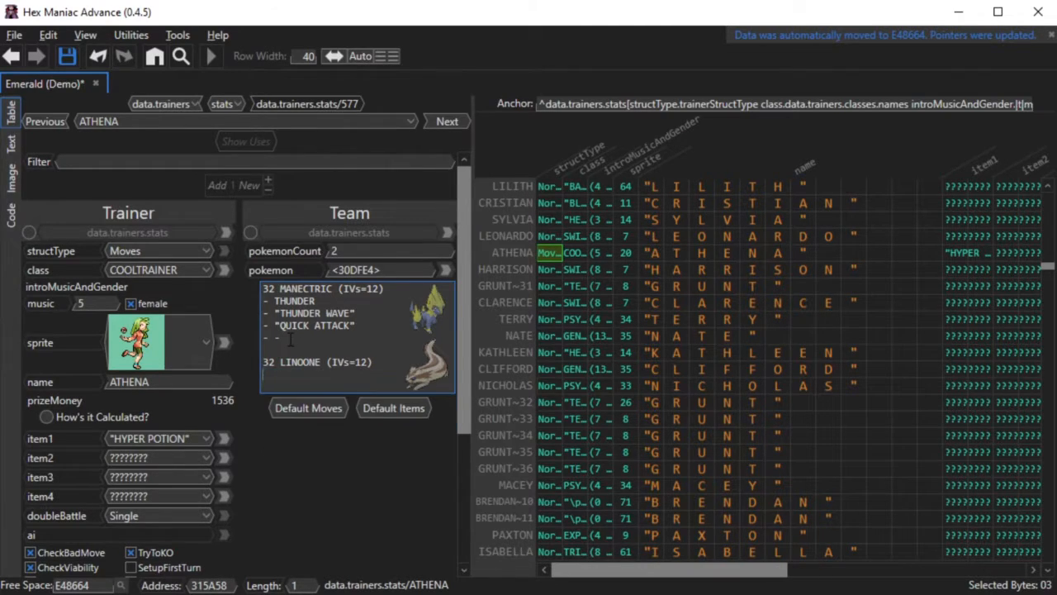
{"action": "left_click_drag", "start_coordinate": [291, 340], "coordinate": [259, 299]}
{"action": "key", "text": "BackSpace"}
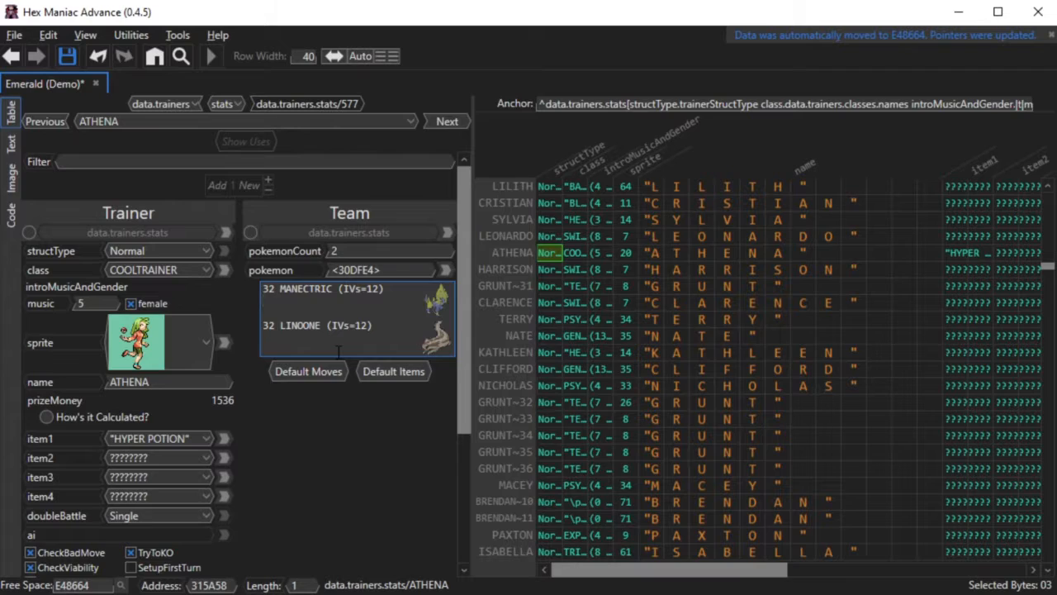
{"action": "triple_click", "coordinate": [256, 325]}
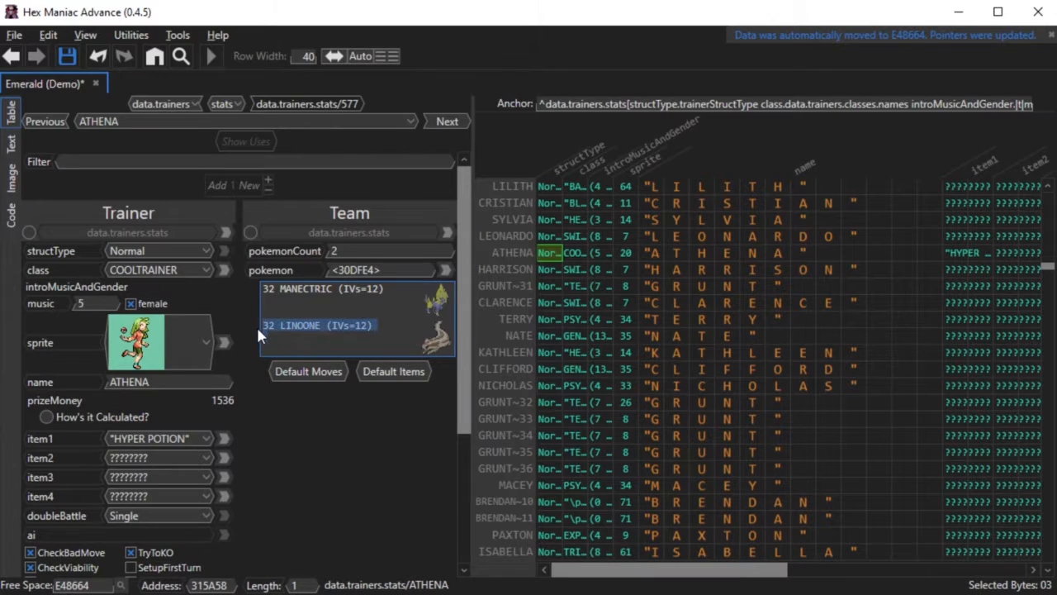
{"action": "key", "text": "BackSpace"}
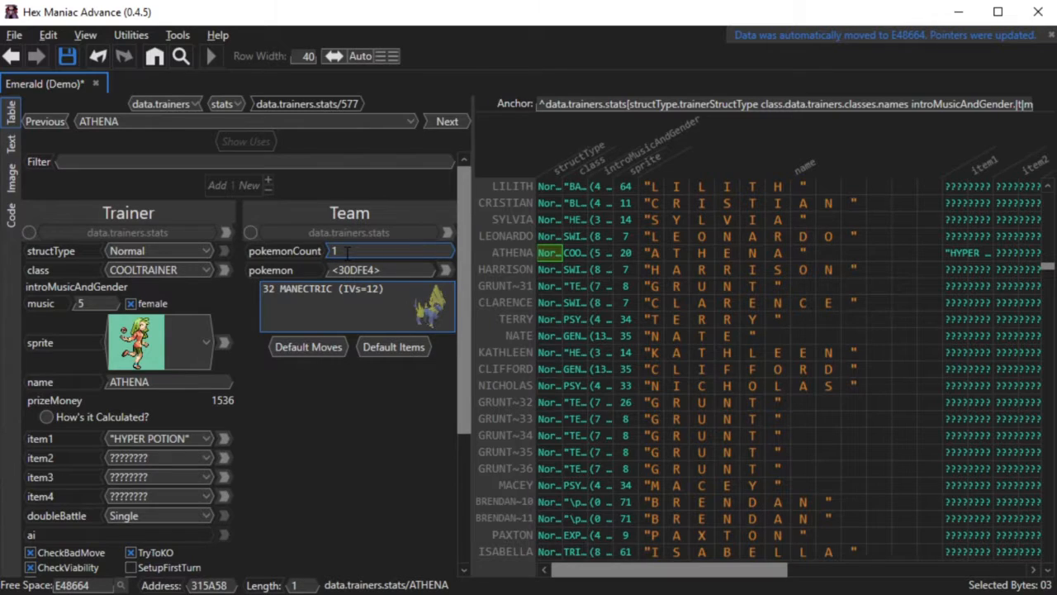
Step: Copy the level 32 MANECTRIC line in ATHENA's team and paste it below as a second team member
{"action": "left_click_drag", "start_coordinate": [264, 288], "coordinate": [385, 288]}
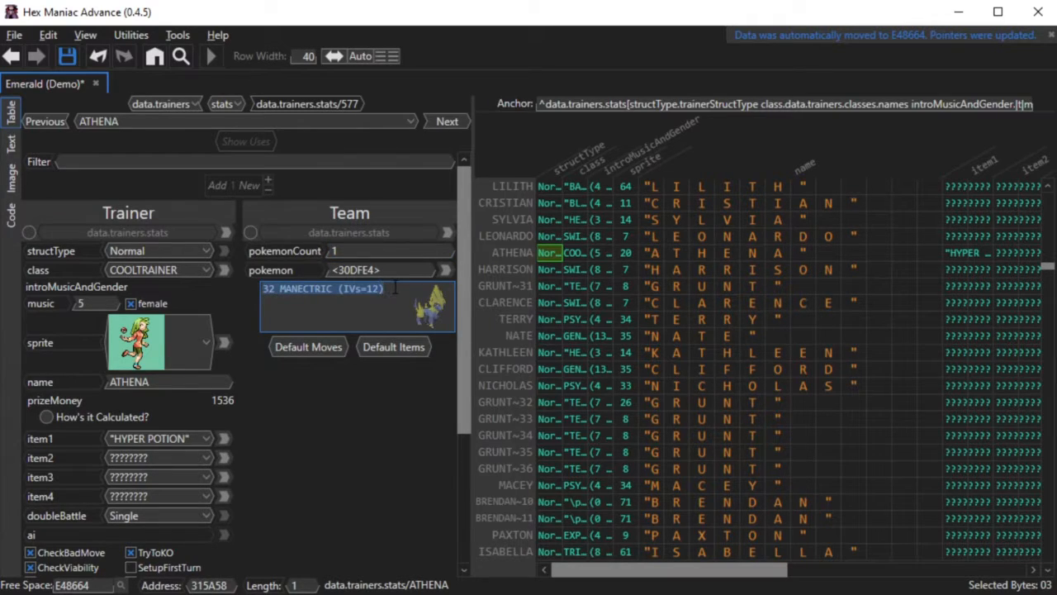
{"action": "left_click", "coordinate": [48, 34]}
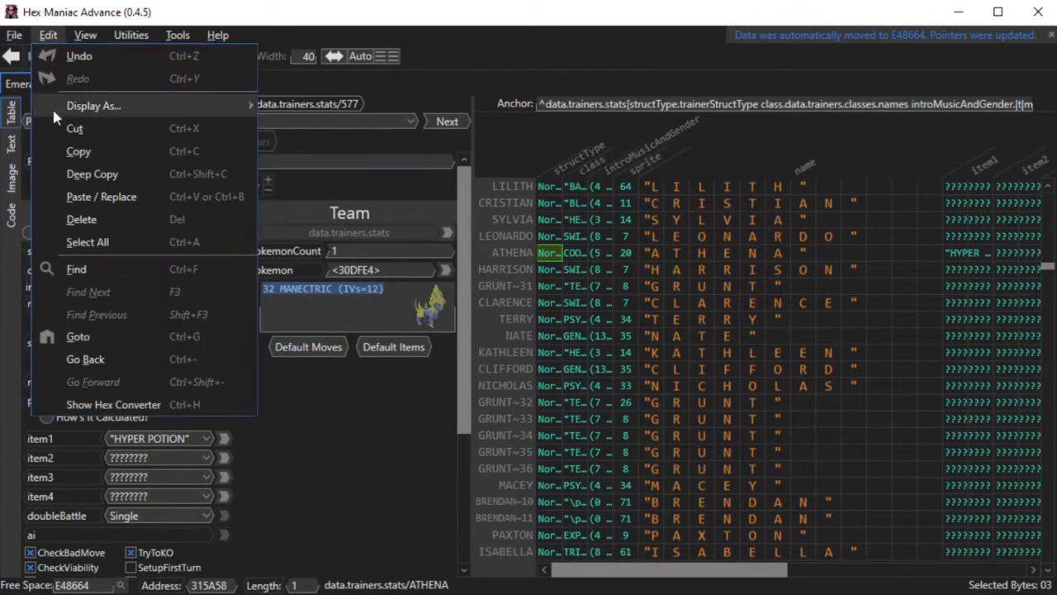
{"action": "left_click", "coordinate": [79, 151]}
{"action": "left_click", "coordinate": [48, 34]}
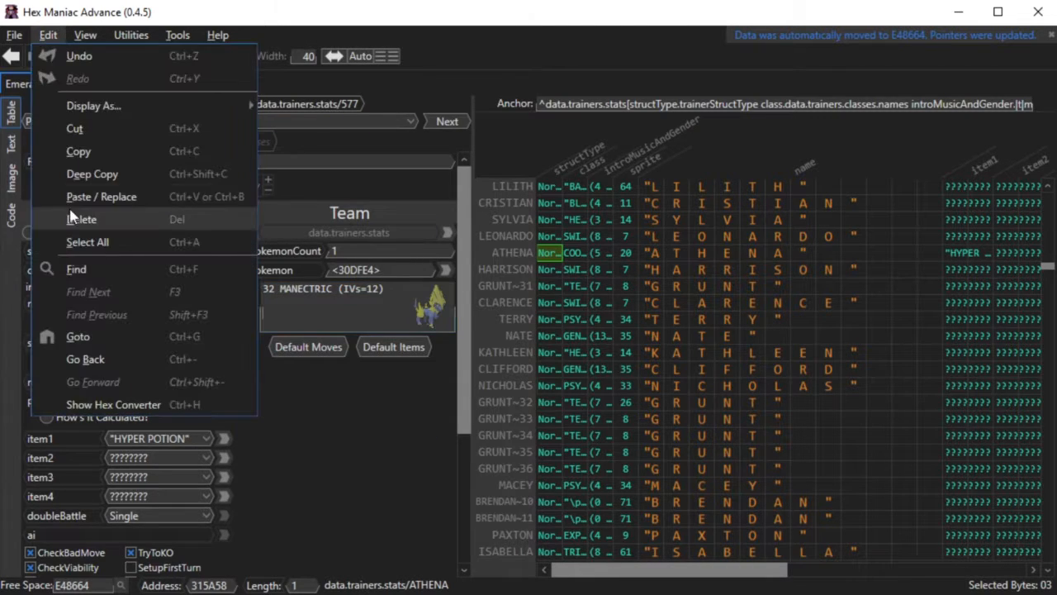
{"action": "left_click", "coordinate": [86, 195]}
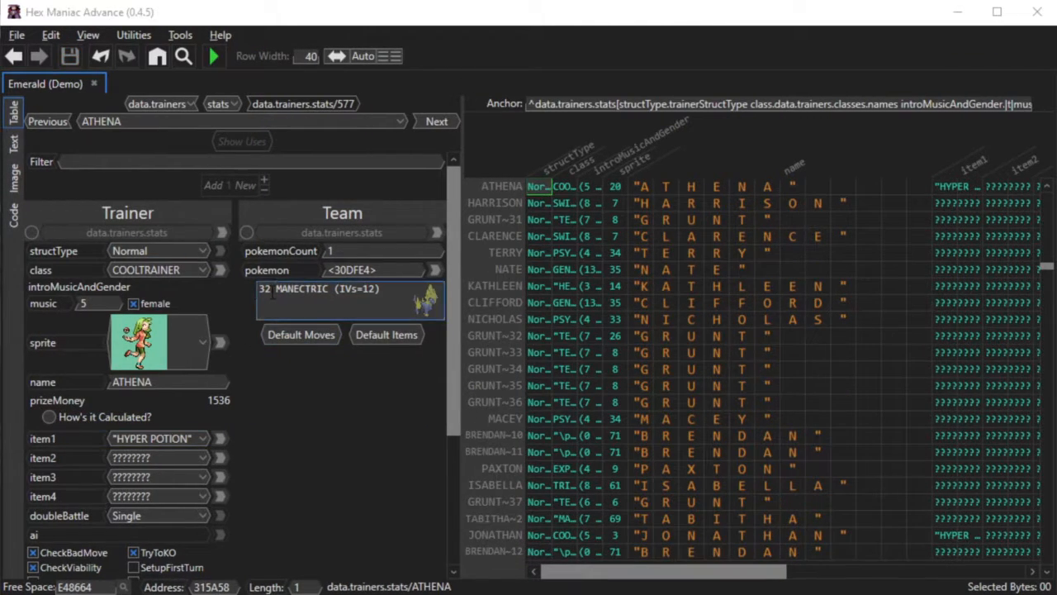
{"action": "double_click", "coordinate": [265, 289]}
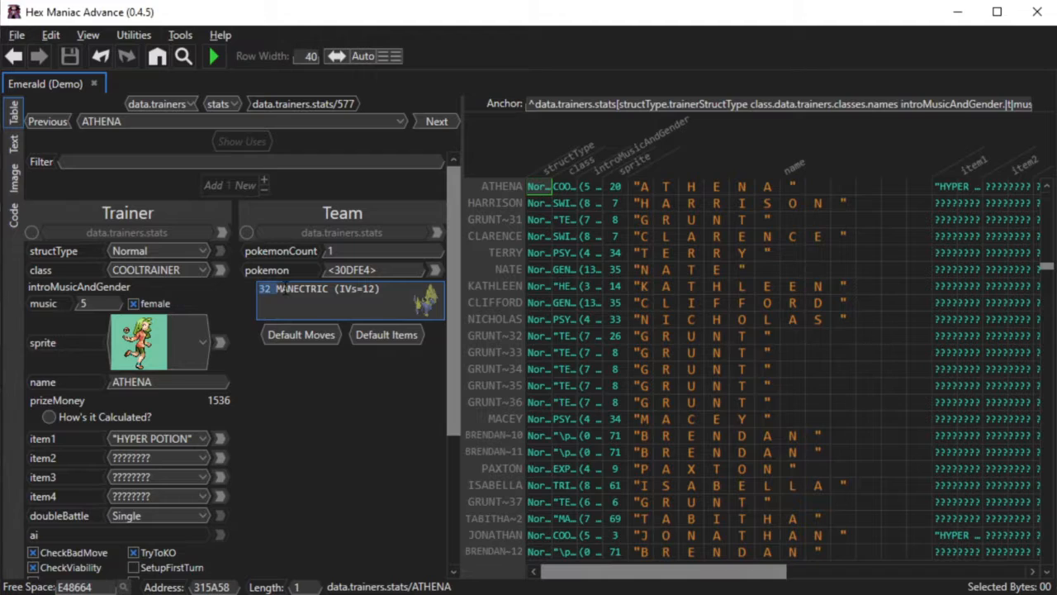
{"action": "left_click_drag", "start_coordinate": [279, 288], "coordinate": [447, 306]}
{"action": "left_click", "coordinate": [384, 311]}
{"action": "key", "text": "Return"}
{"action": "key", "text": "ctrl+v"}
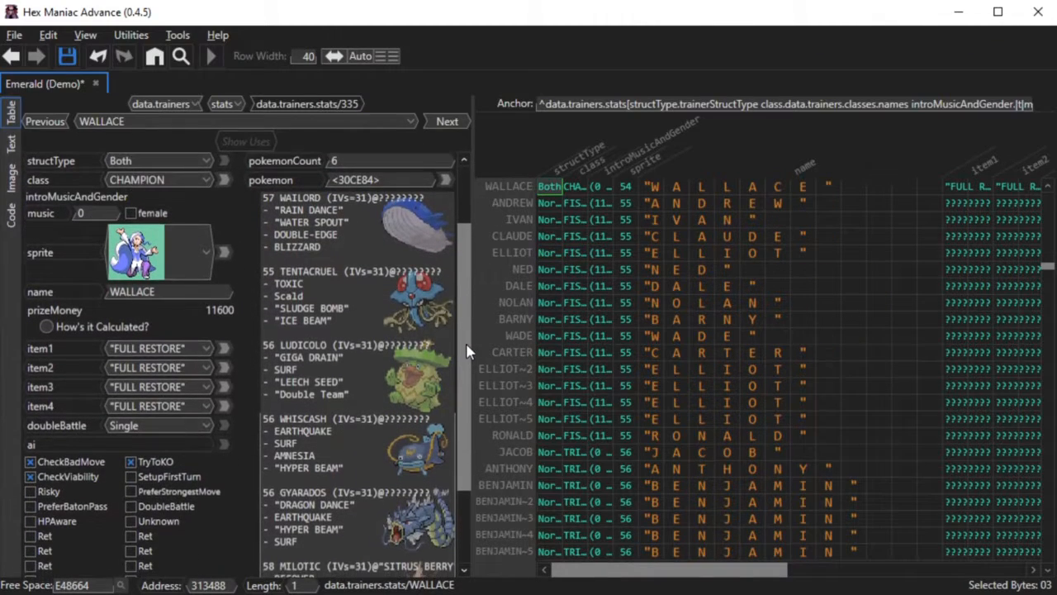
Step: Reset WALLACE's whole team to default moves and default held items
{"action": "scroll", "coordinate": [467, 351], "scroll_direction": "down", "scroll_amount": 1}
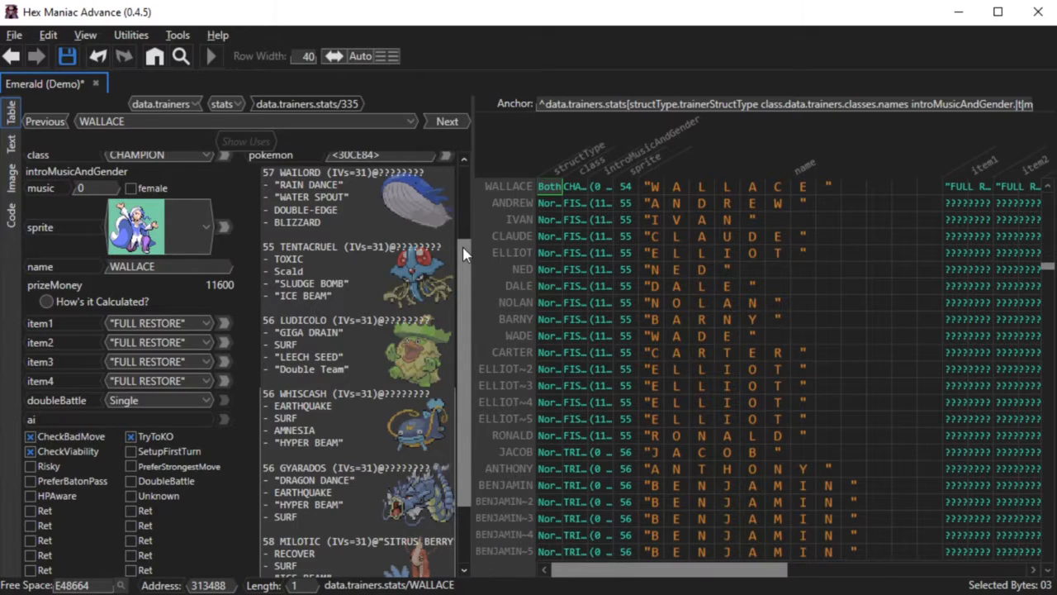
{"action": "left_click_drag", "start_coordinate": [464, 253], "coordinate": [465, 311]}
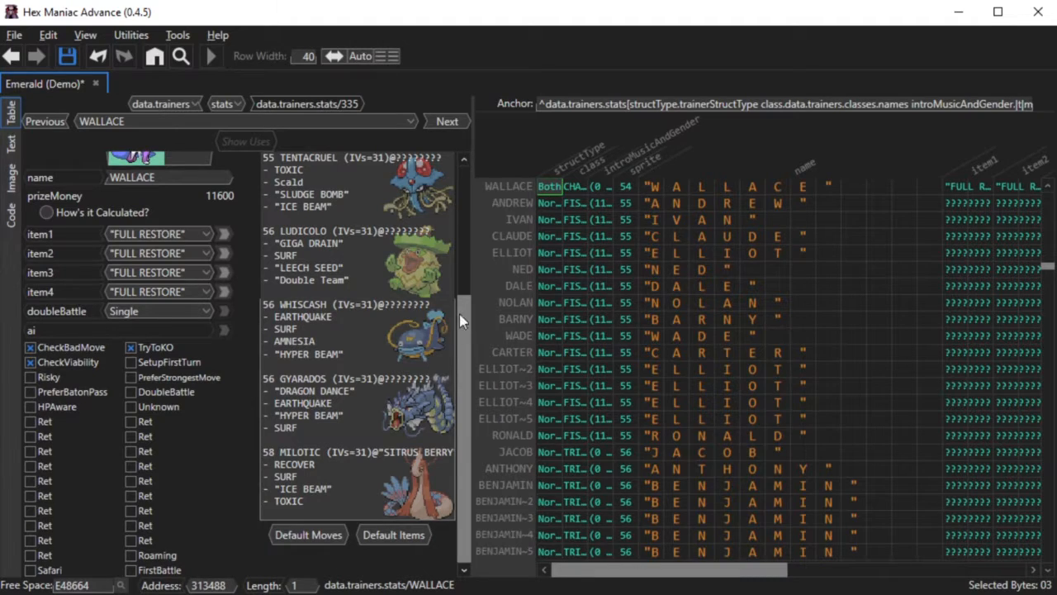
{"action": "left_click", "coordinate": [321, 536]}
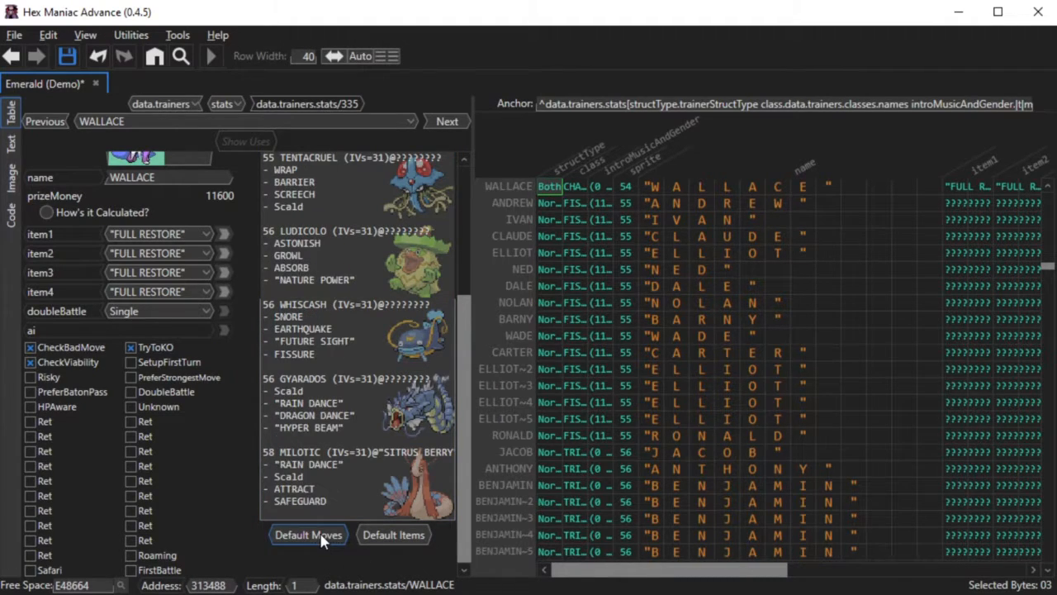
{"action": "mouse_move", "coordinate": [469, 384]}
{"action": "left_mouse_down"}
{"action": "mouse_move", "coordinate": [485, 329]}
{"action": "mouse_move", "coordinate": [475, 373]}
{"action": "left_mouse_up"}
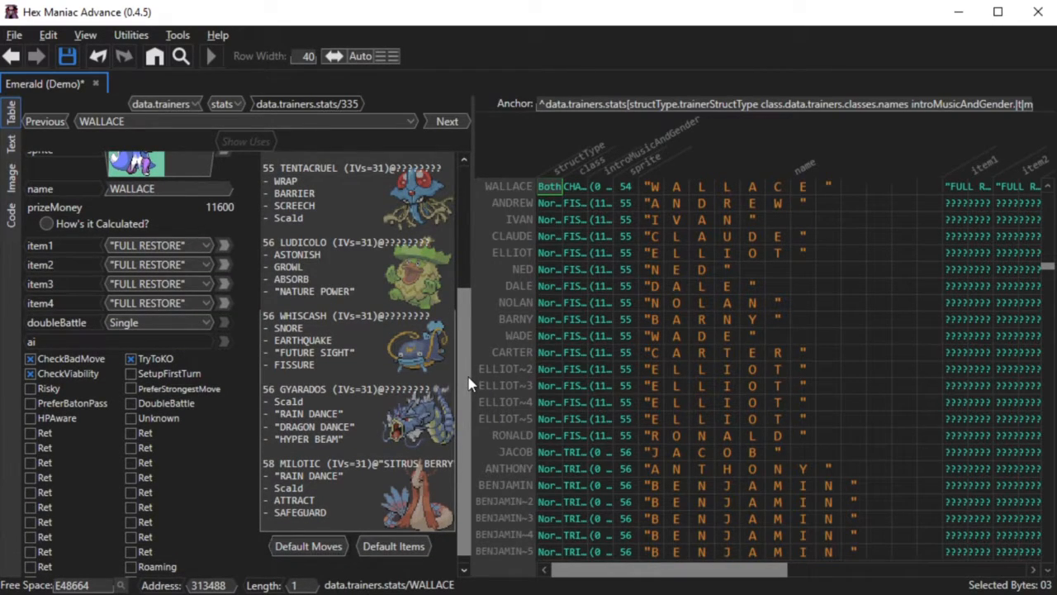
{"action": "left_click", "coordinate": [384, 548]}
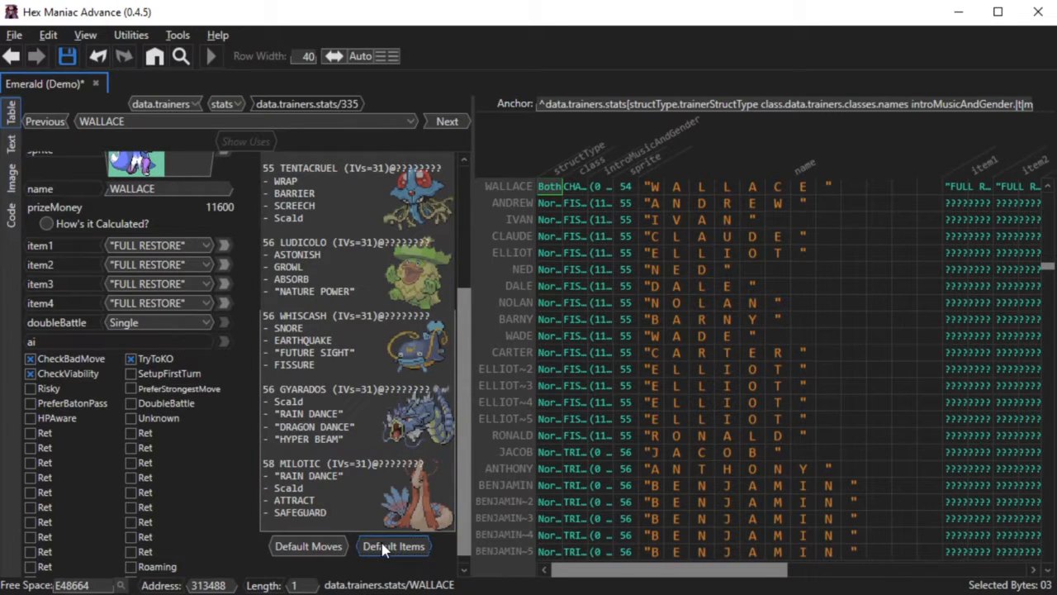
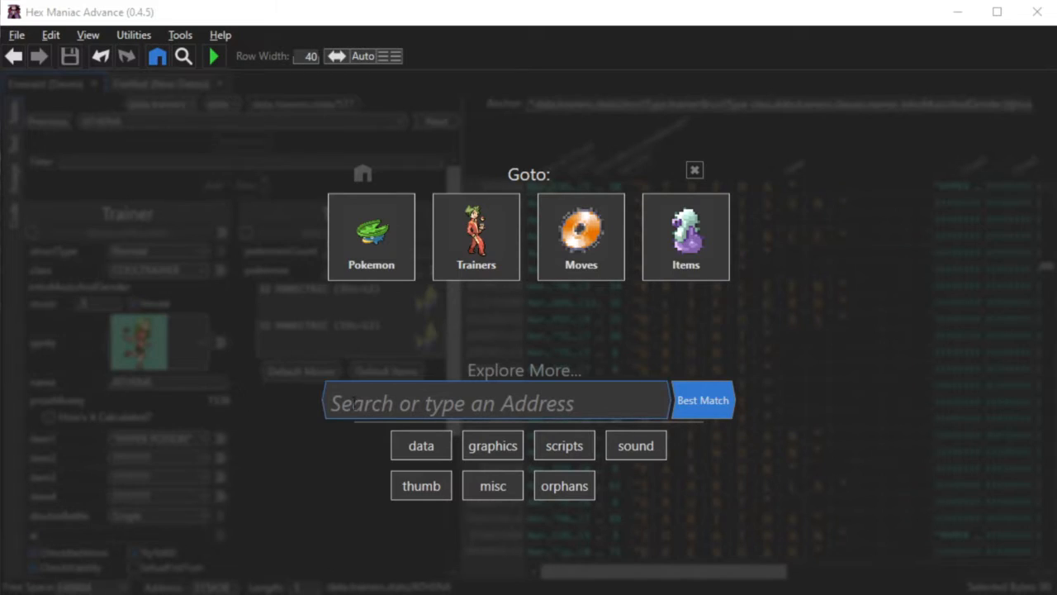
Step: Search the Goto screen for benjamin and open the trainer stats entry BENJAMIN~2
{"action": "type", "text": "benjamin"}
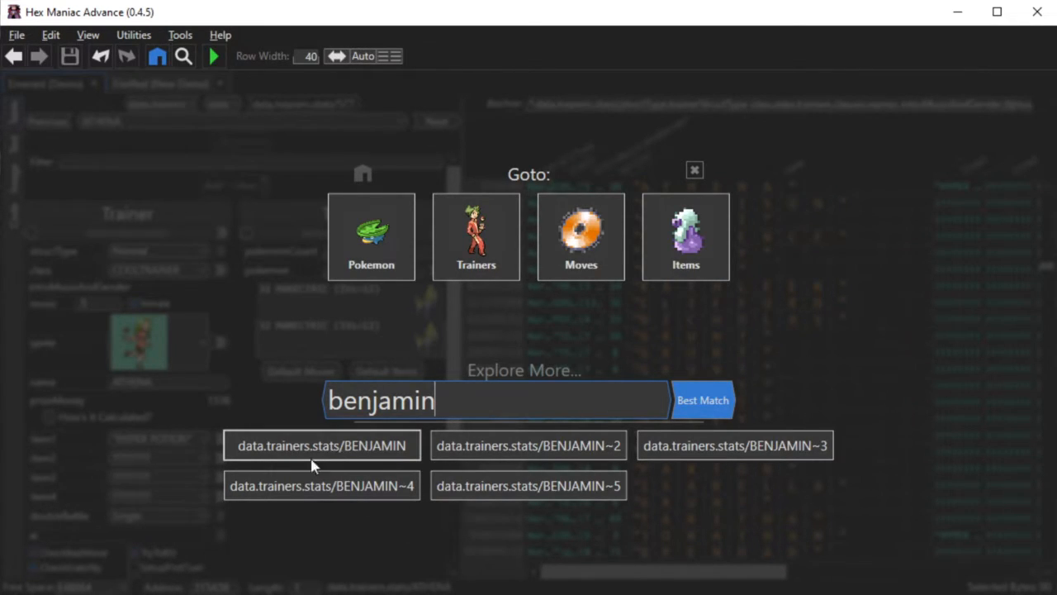
{"action": "left_click", "coordinate": [535, 445]}
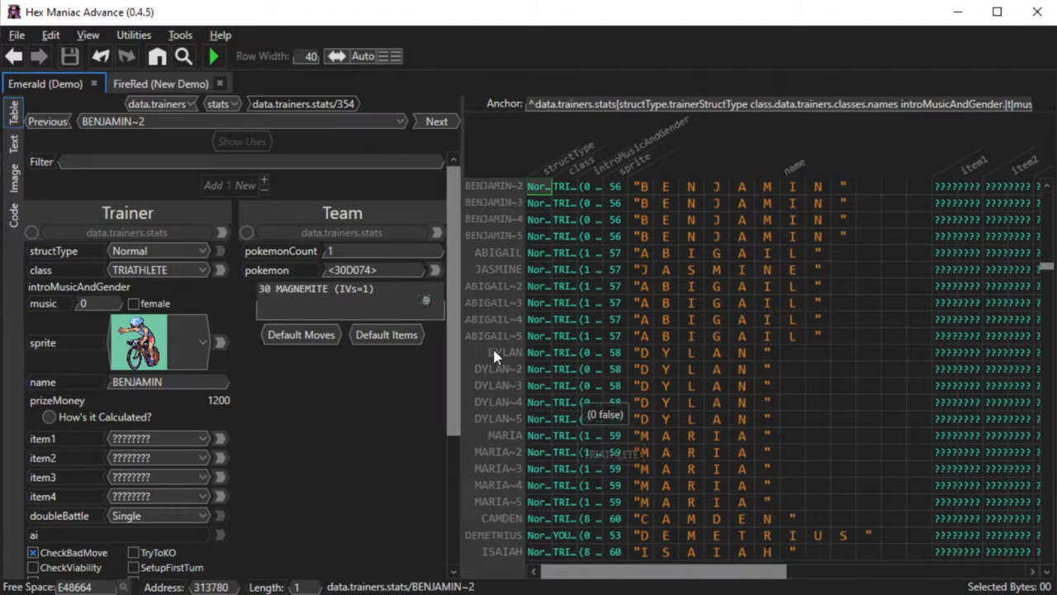
Step: Change BENJAMIN~2's level 30 Pokémon to MAGNETON and give it the moves THUNDER and RAIN DANCE
{"action": "double_click", "coordinate": [278, 289]}
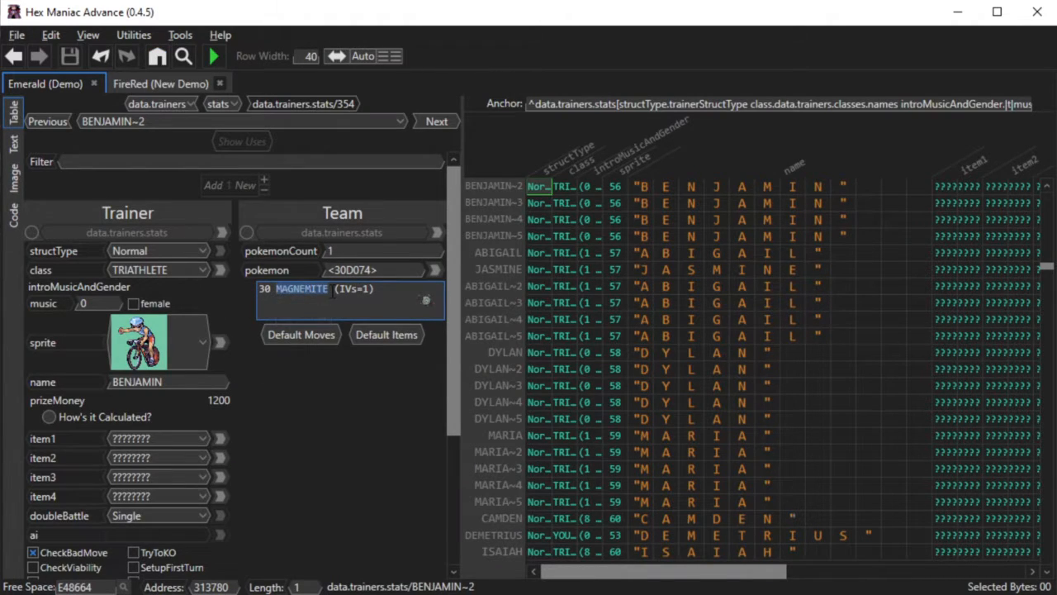
{"action": "type", "text": "magneton"}
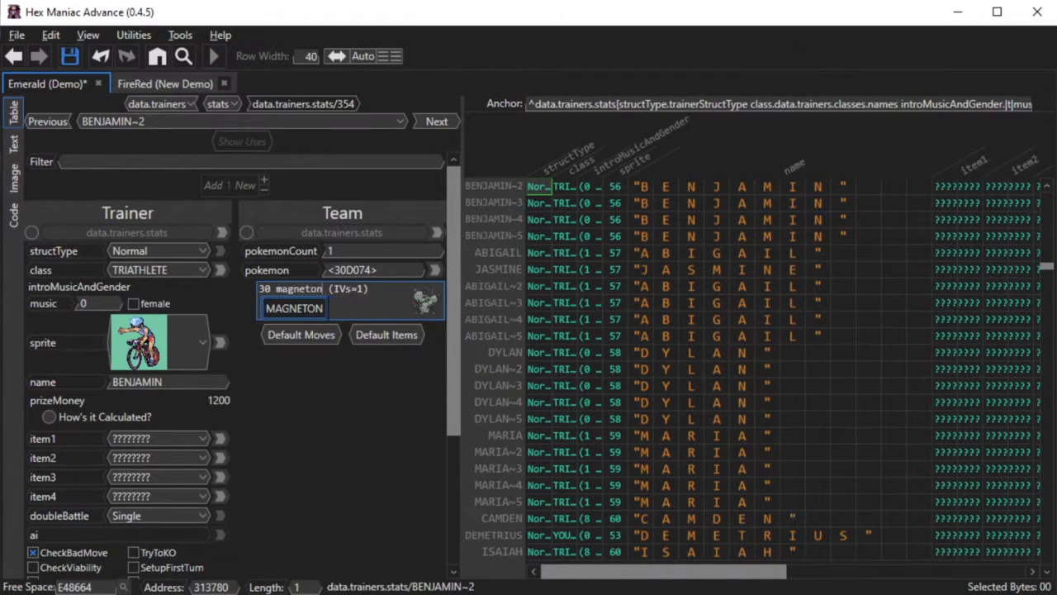
{"action": "key", "text": "Return"}
{"action": "type", "text": "- thunder"}
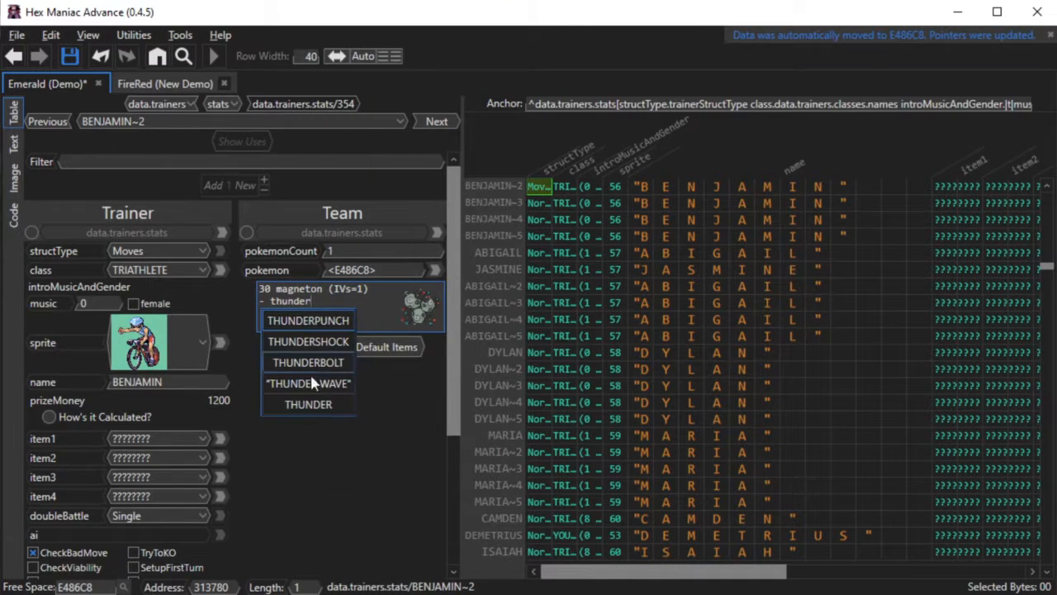
{"action": "key", "text": "Return"}
{"action": "type", "text": "- rain"}
{"action": "left_click", "coordinate": [302, 437]}
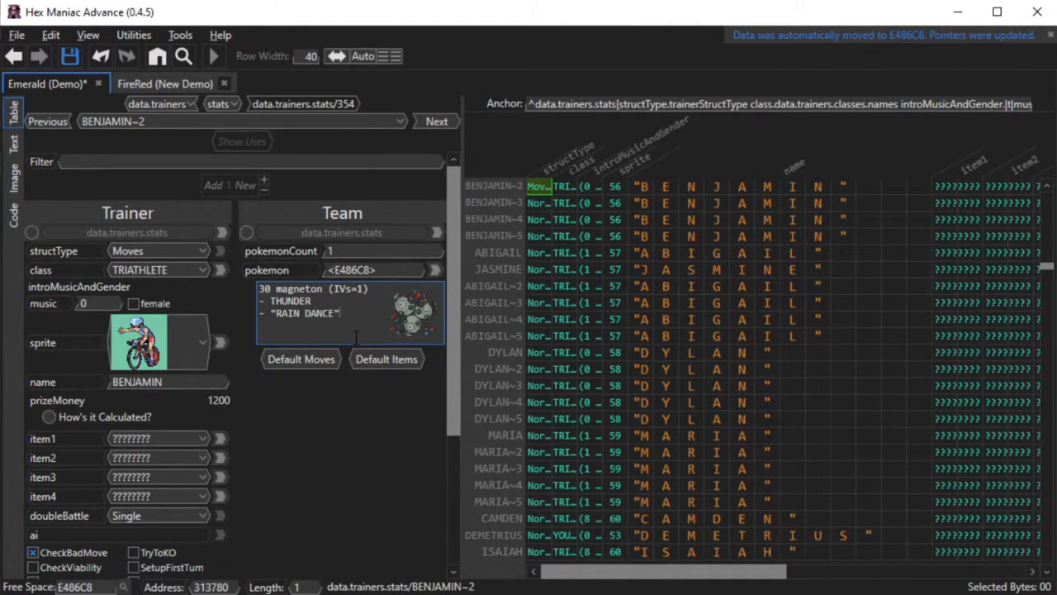
Step: Switch to the FireRed ROM, search the Goto screen for vsseeker and open the data.trainers.vsseeker table
{"action": "left_click", "coordinate": [142, 91]}
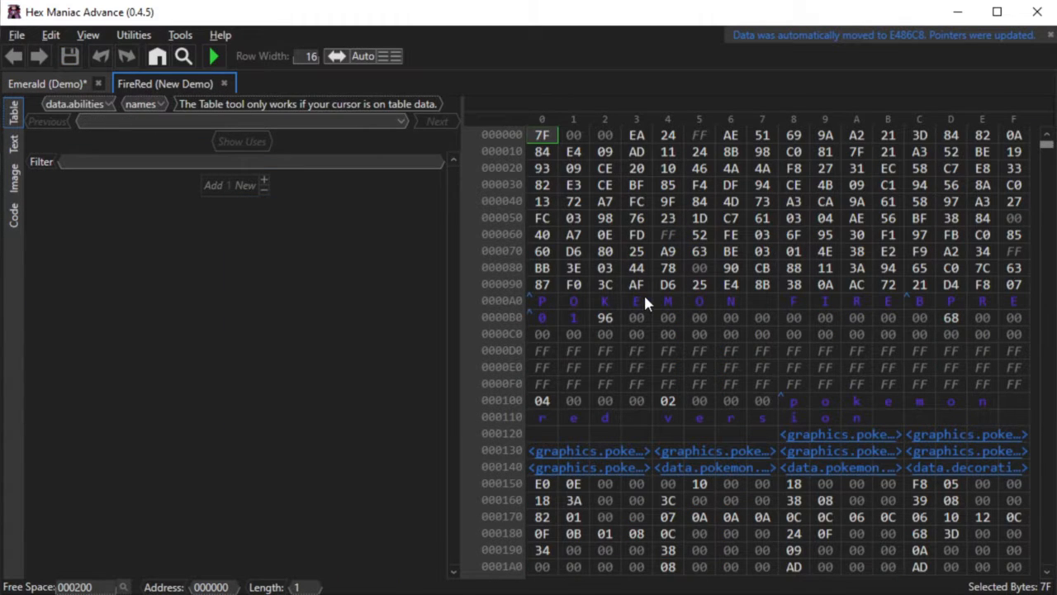
{"action": "left_click", "coordinate": [157, 56]}
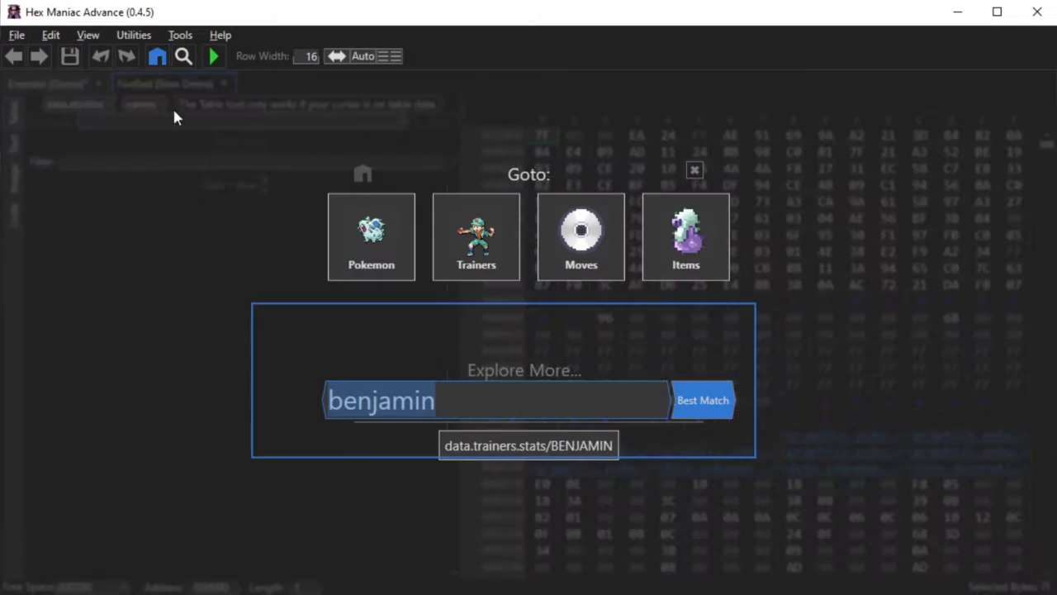
{"action": "key", "text": "BackSpace"}
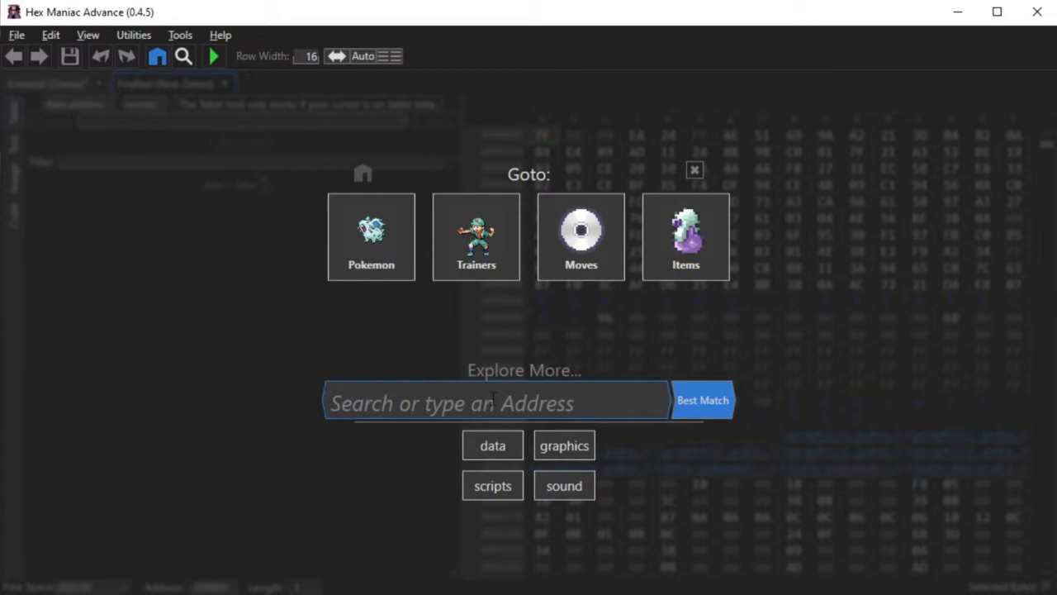
{"action": "type", "text": "vsseeker"}
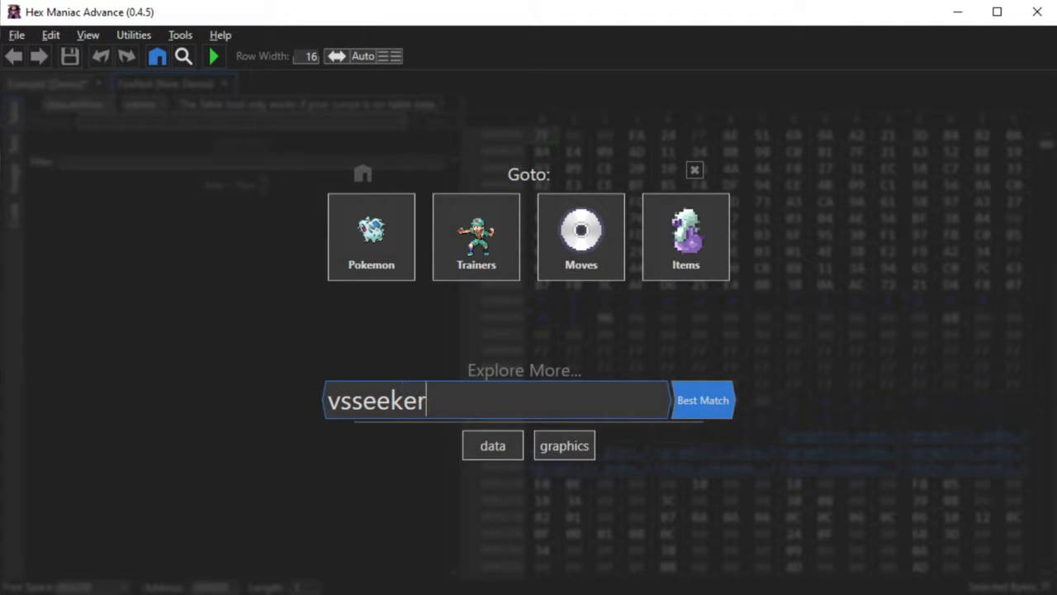
{"action": "left_click", "coordinate": [491, 447]}
{"action": "left_click", "coordinate": [617, 460]}
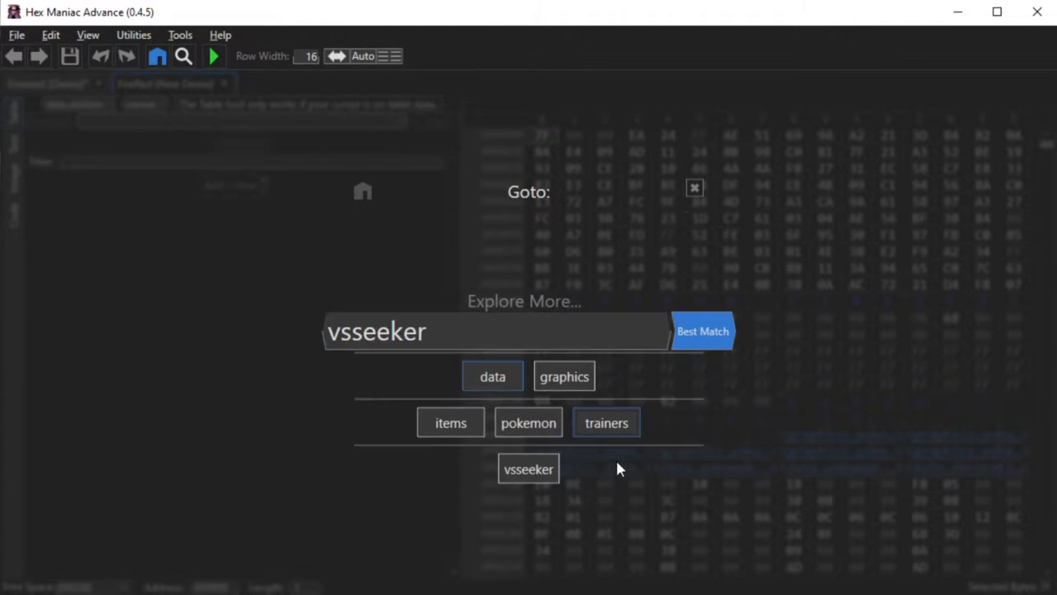
{"action": "left_click", "coordinate": [521, 472]}
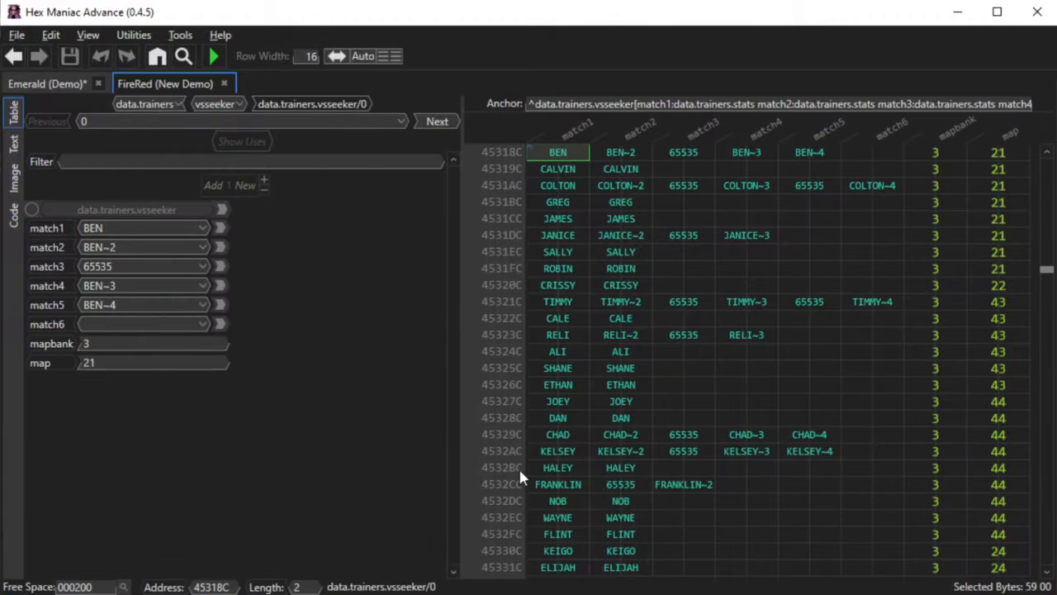
Step: Look through the vsseeker table to examine which rematch versions are assigned to each trainer in the match1 to match6 columns
{"action": "scroll", "coordinate": [660, 479], "scroll_direction": "down", "scroll_amount": 5}
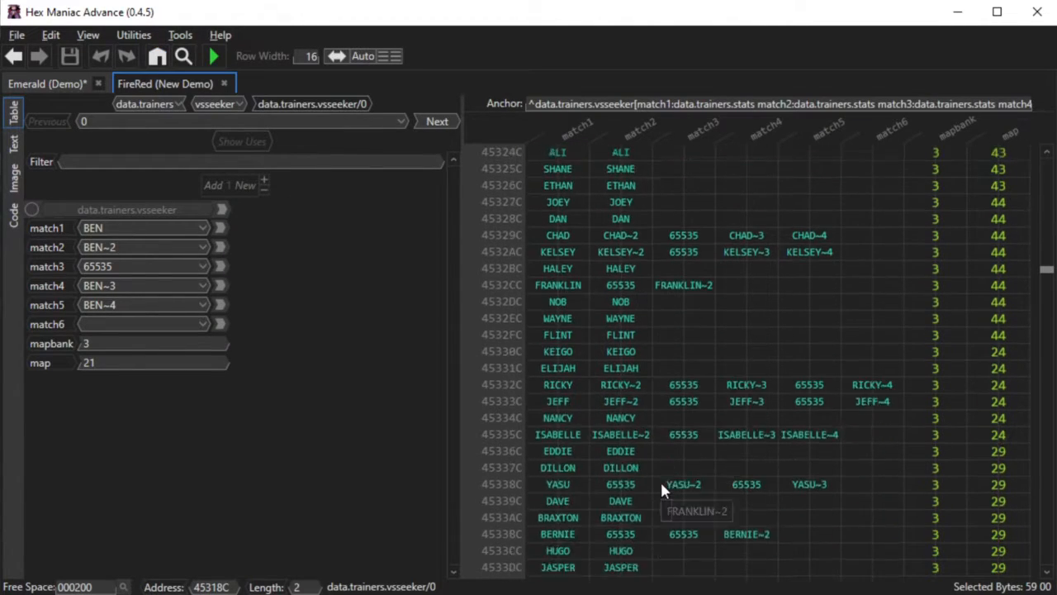
{"action": "left_click", "coordinate": [677, 404]}
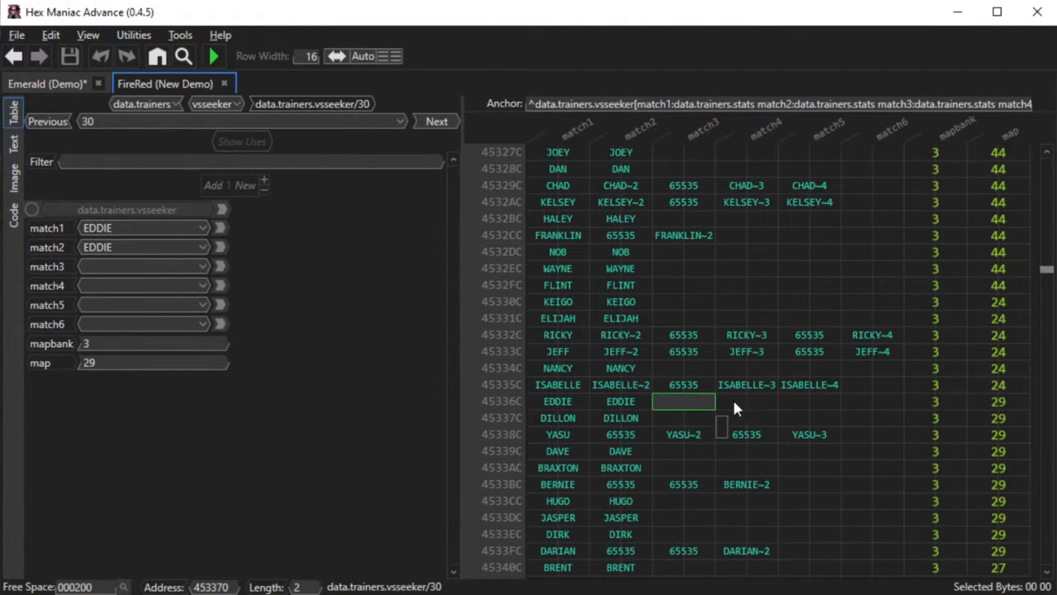
{"action": "scroll", "coordinate": [743, 401], "scroll_direction": "down", "scroll_amount": 3}
{"action": "scroll", "coordinate": [734, 408], "scroll_direction": "down", "scroll_amount": 12}
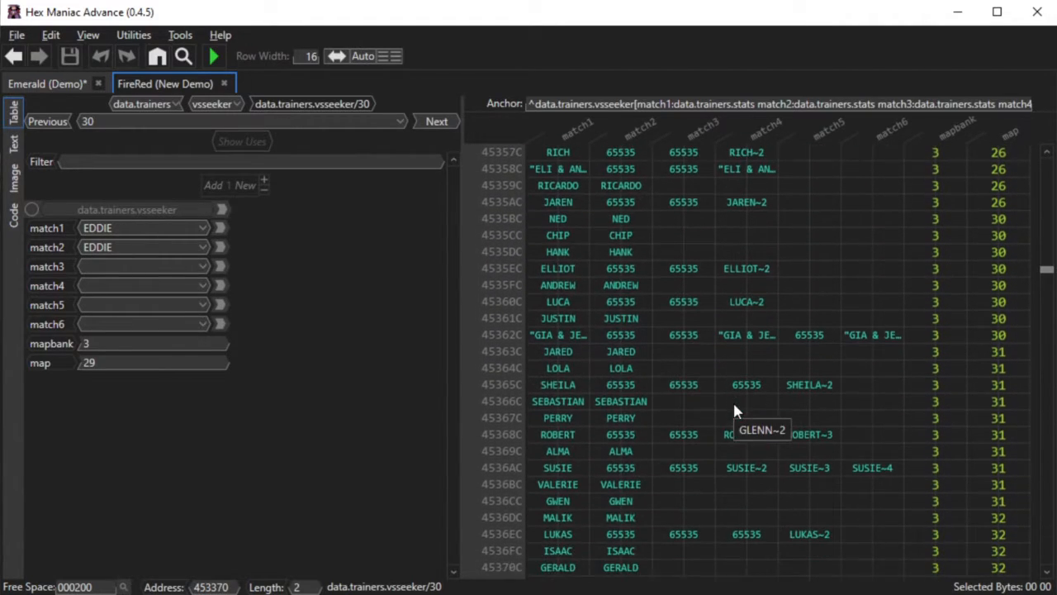
{"action": "left_click", "coordinate": [582, 332]}
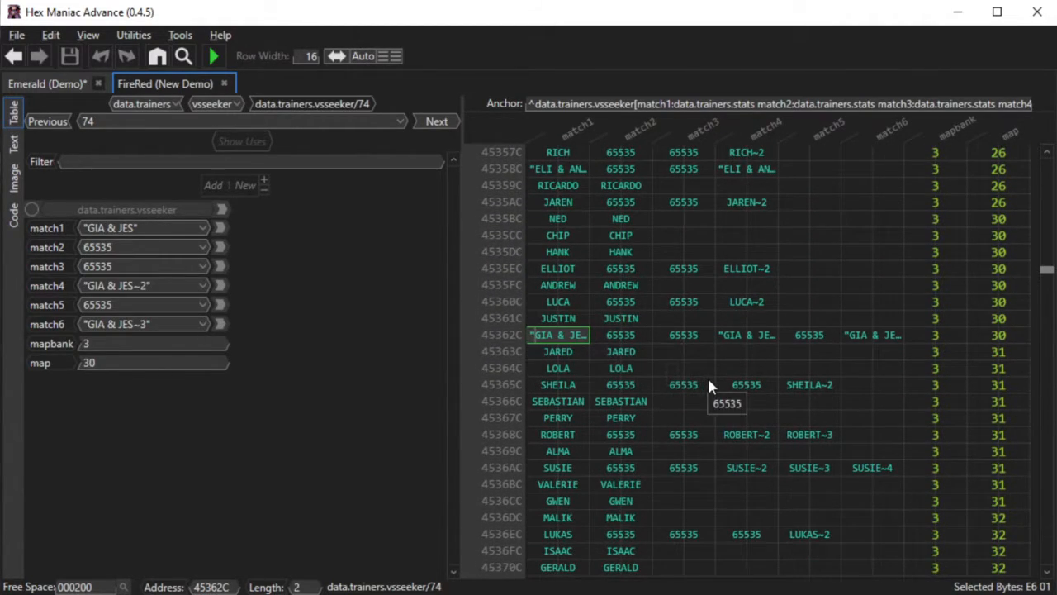
{"action": "scroll", "coordinate": [715, 398], "scroll_direction": "down", "scroll_amount": 8}
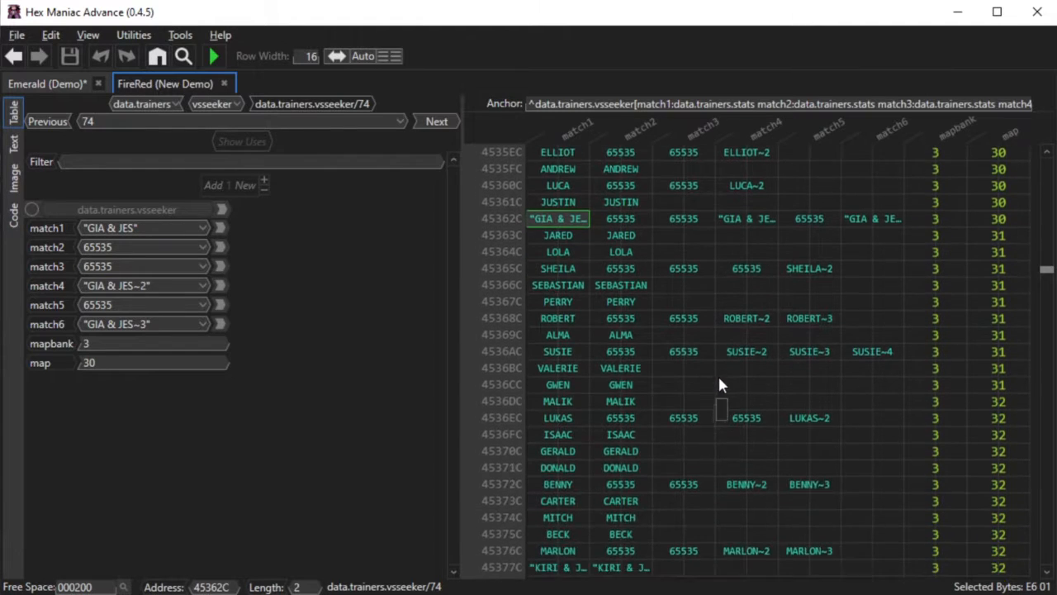
{"action": "scroll", "coordinate": [720, 378], "scroll_direction": "down", "scroll_amount": 9}
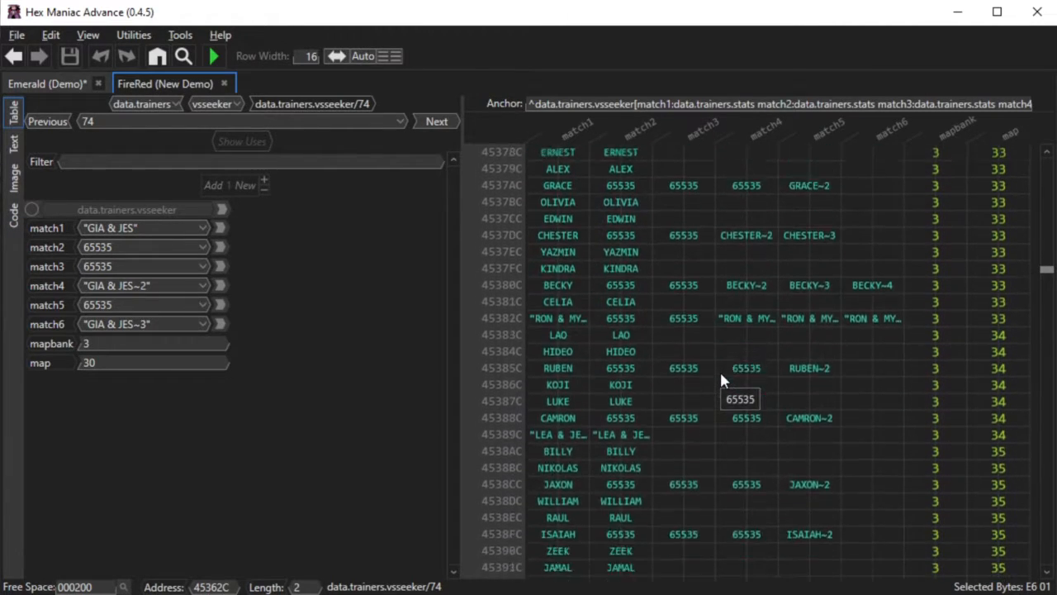
{"action": "scroll", "coordinate": [721, 376], "scroll_direction": "down", "scroll_amount": 5}
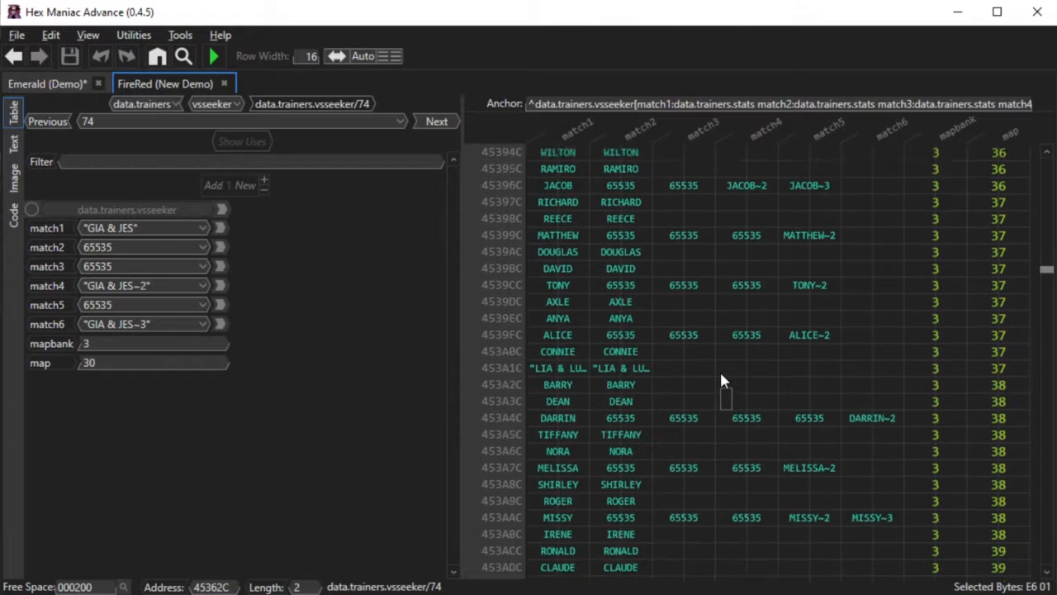
{"action": "left_click", "coordinate": [660, 384]}
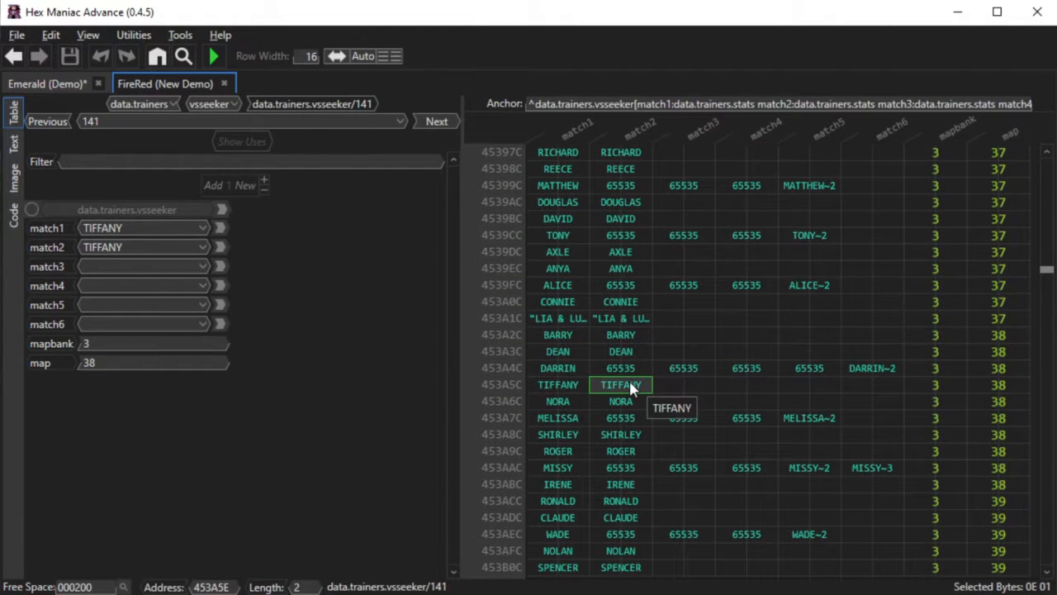
{"action": "left_click", "coordinate": [745, 385]}
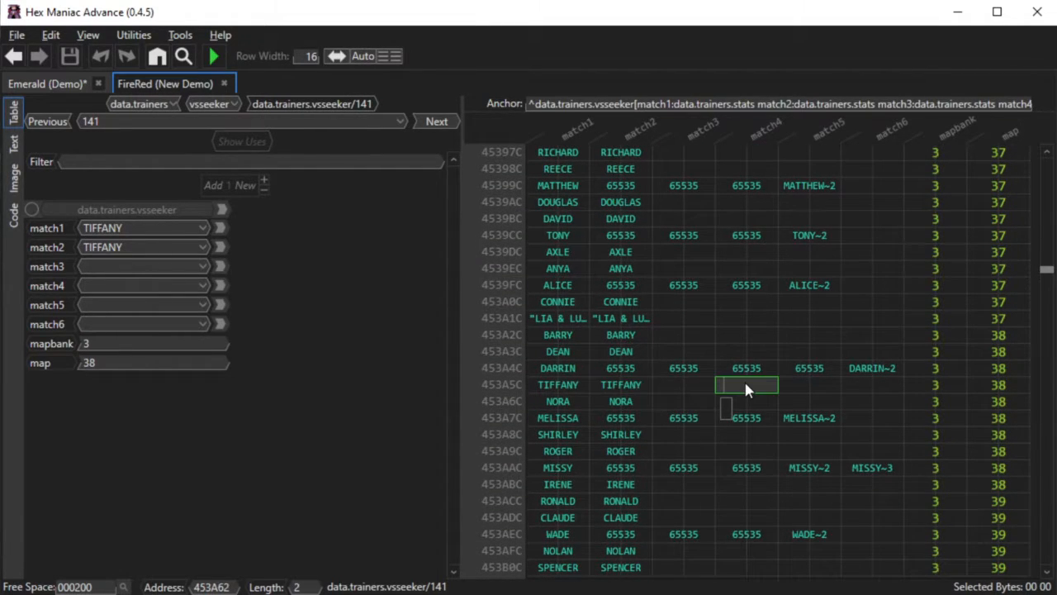
{"action": "scroll", "coordinate": [745, 385], "scroll_direction": "down", "scroll_amount": 5}
{"action": "left_click", "coordinate": [689, 418]}
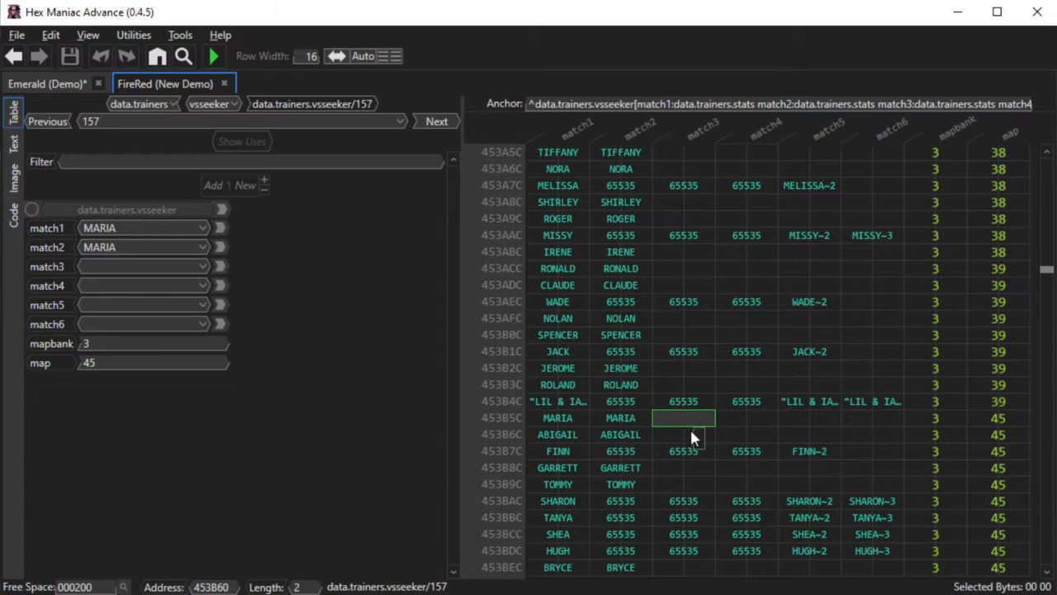
{"action": "left_click", "coordinate": [685, 455]}
{"action": "scroll", "coordinate": [689, 448], "scroll_direction": "down", "scroll_amount": 4}
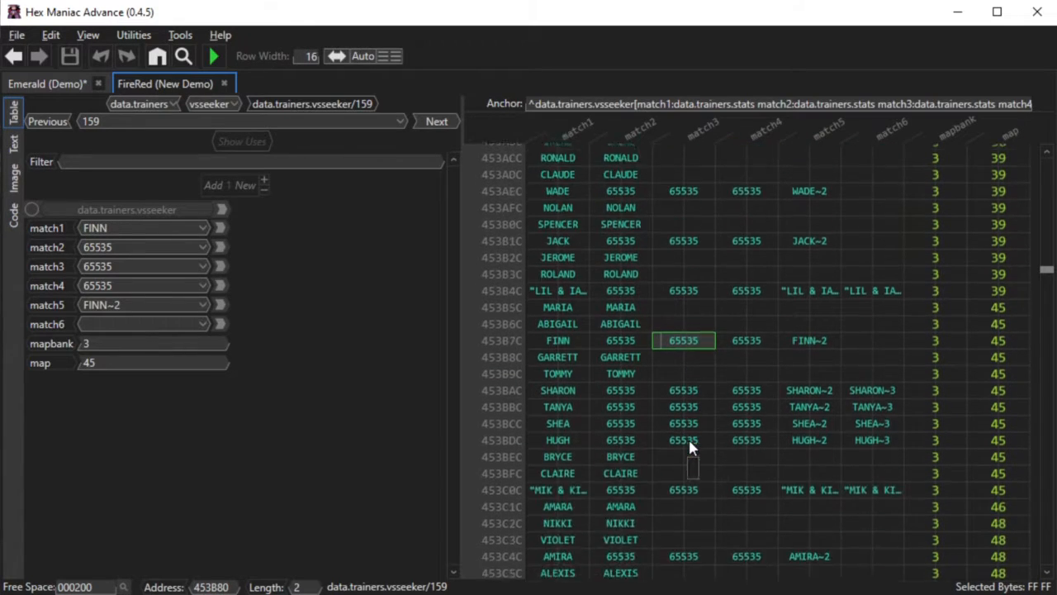
{"action": "left_click", "coordinate": [693, 401]}
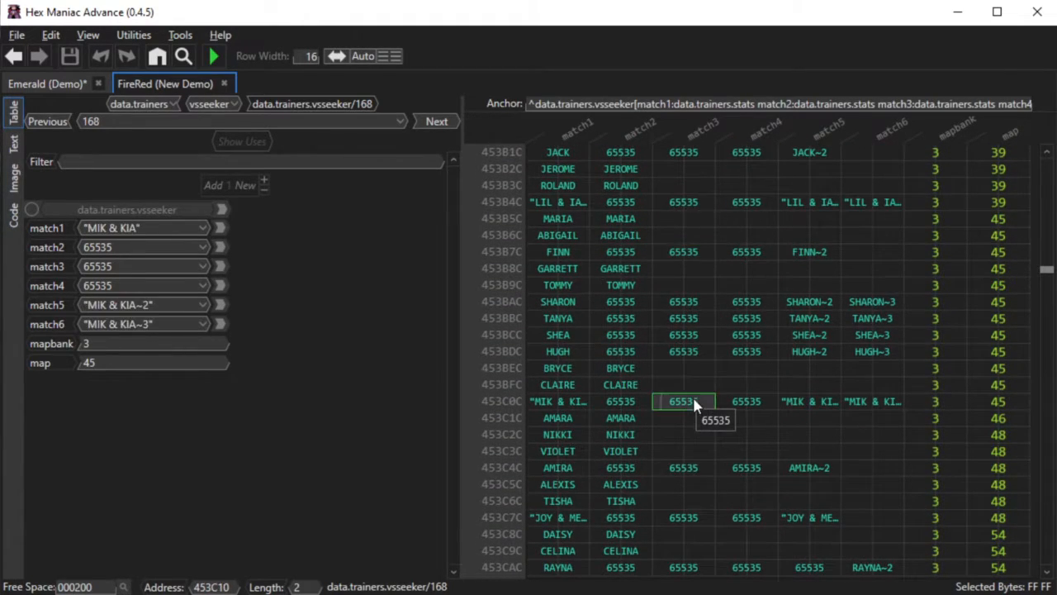
{"action": "scroll", "coordinate": [678, 409], "scroll_direction": "down", "scroll_amount": 4}
{"action": "left_click", "coordinate": [684, 460]}
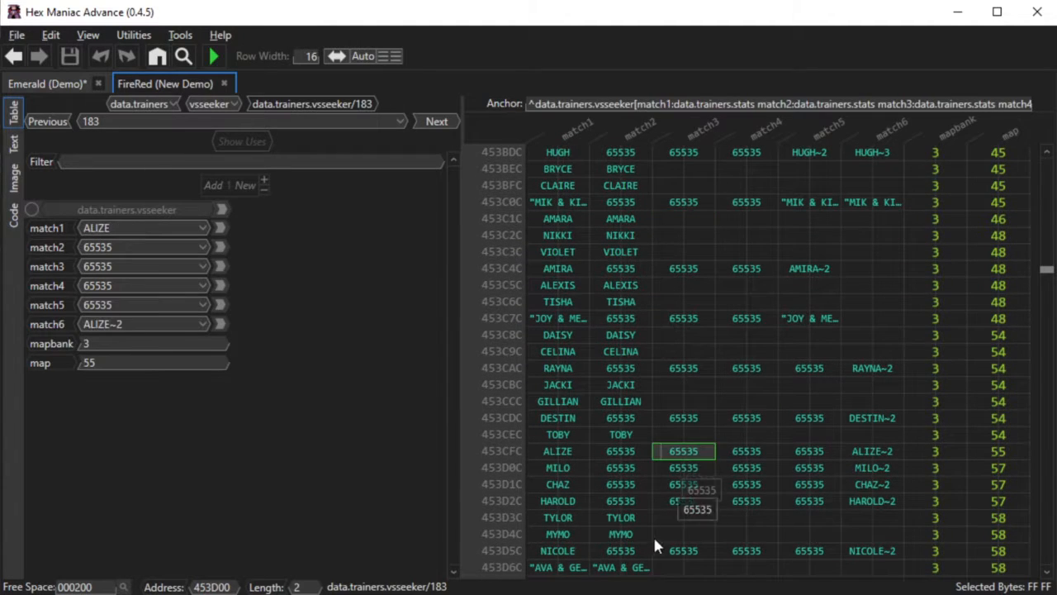
{"action": "left_click", "coordinate": [610, 533]}
{"action": "scroll", "coordinate": [691, 501], "scroll_direction": "down", "scroll_amount": 2}
{"action": "scroll", "coordinate": [692, 504], "scroll_direction": "down", "scroll_amount": 5}
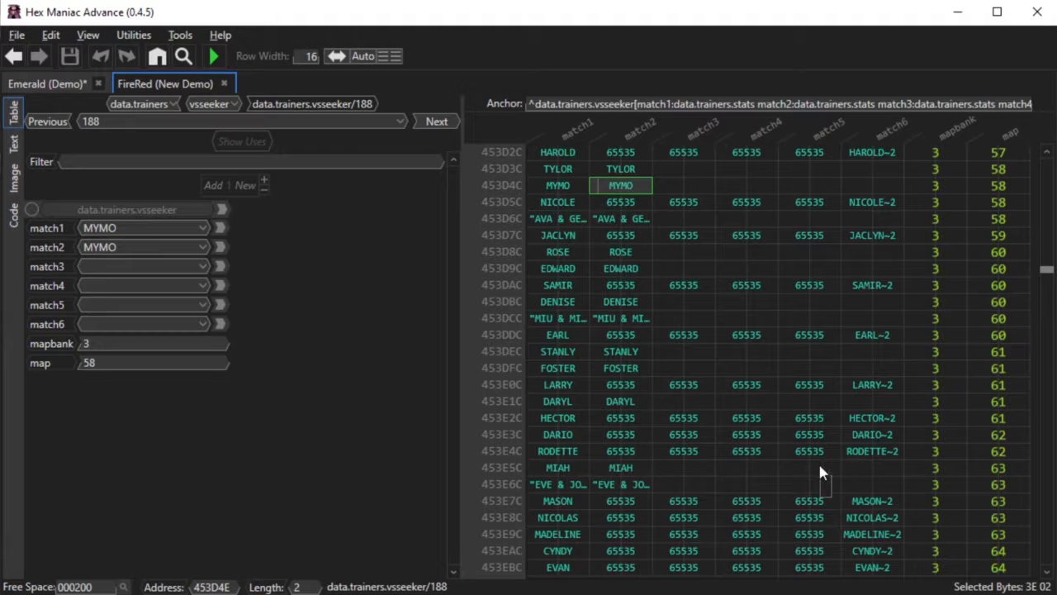
{"action": "left_click", "coordinate": [820, 466]}
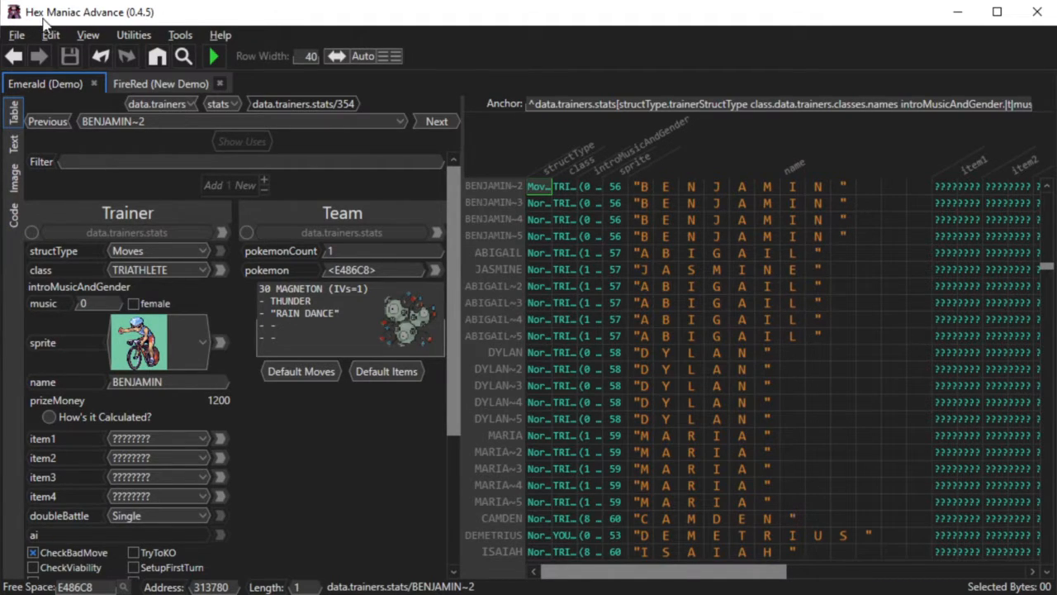
Step: Export a backup of the Emerald ROM with the summary "changing benjamin 2" and check its .gba and .toml files in the backups folder
{"action": "left_click", "coordinate": [18, 36]}
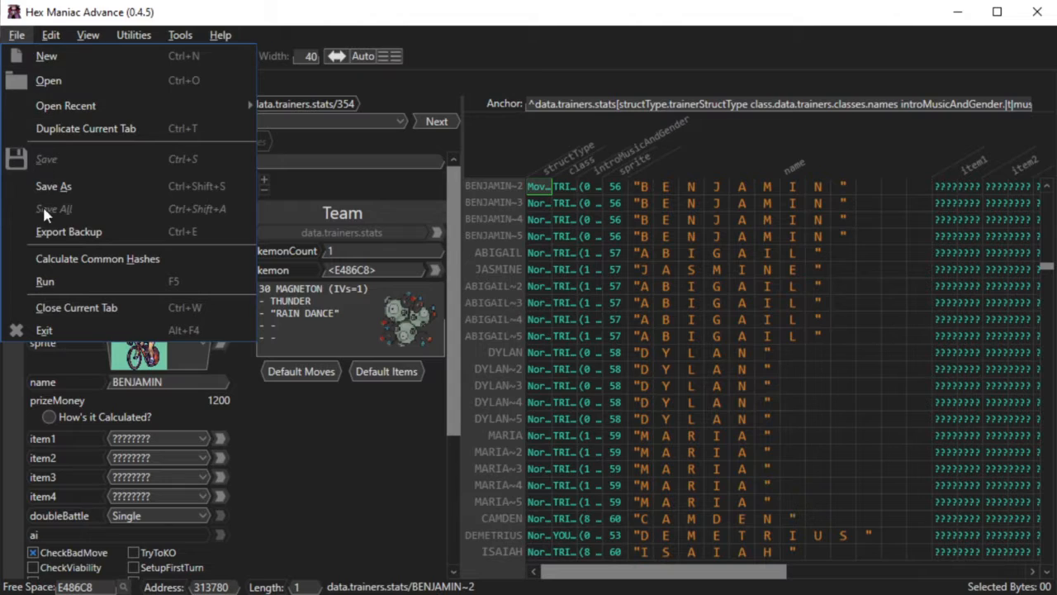
{"action": "left_click", "coordinate": [49, 230]}
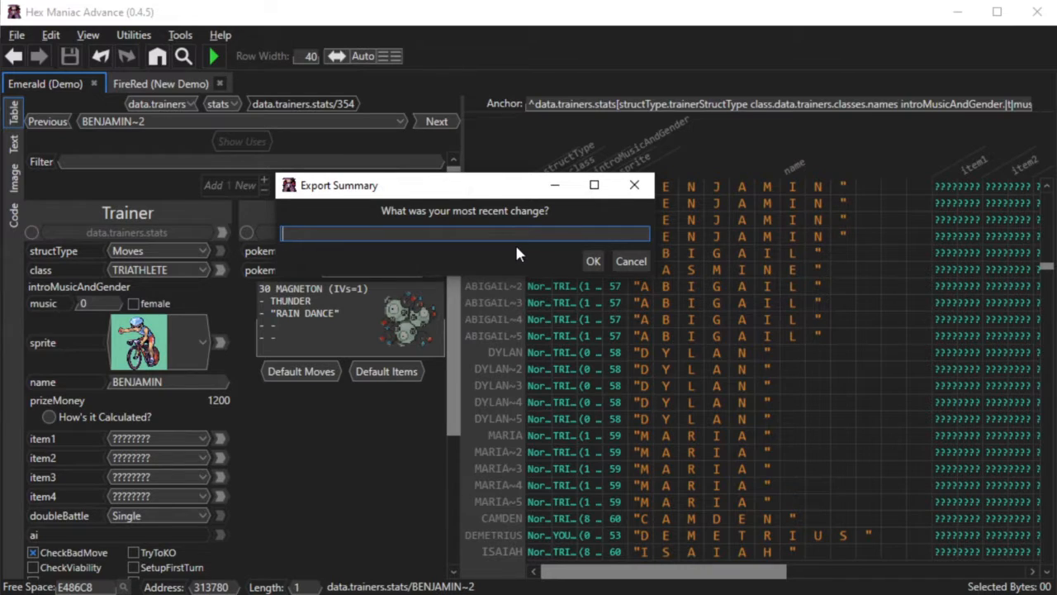
{"action": "type", "text": "changing benjami"}
{"action": "type", "text": "n~2"}
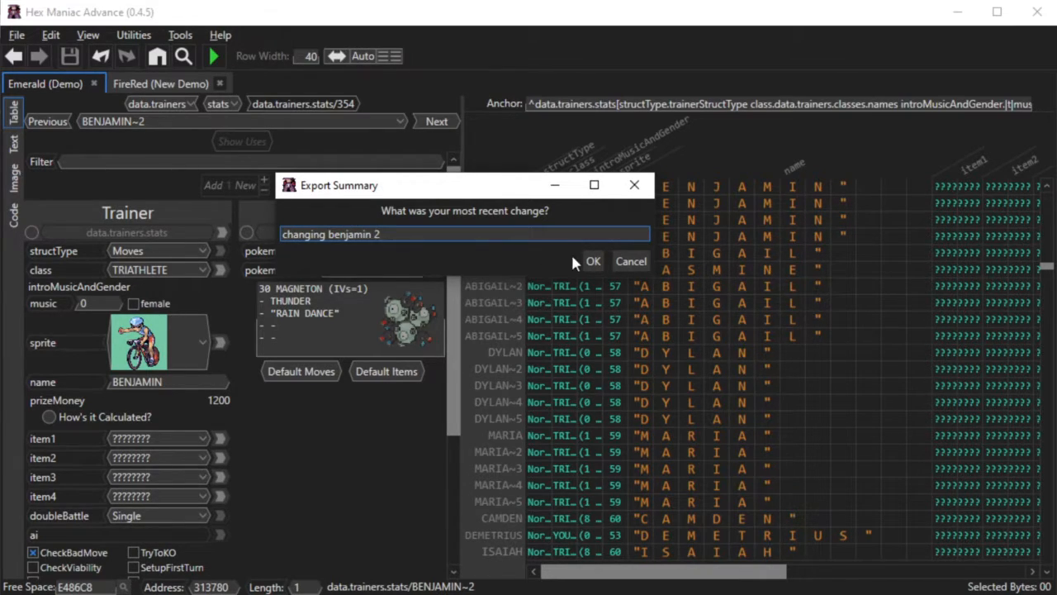
{"action": "left_click", "coordinate": [589, 257]}
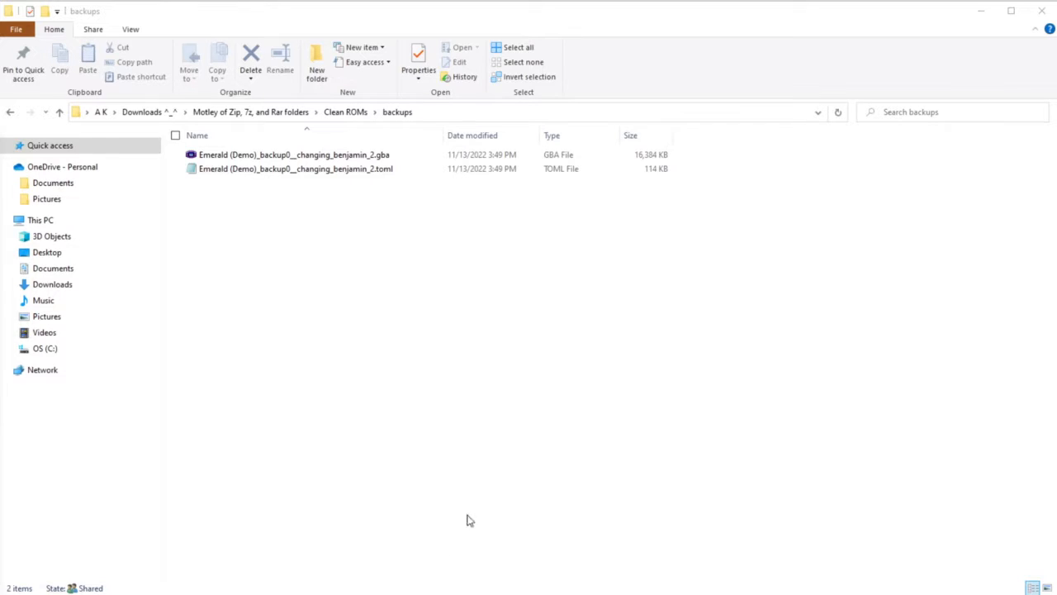
{"action": "left_click", "coordinate": [336, 157]}
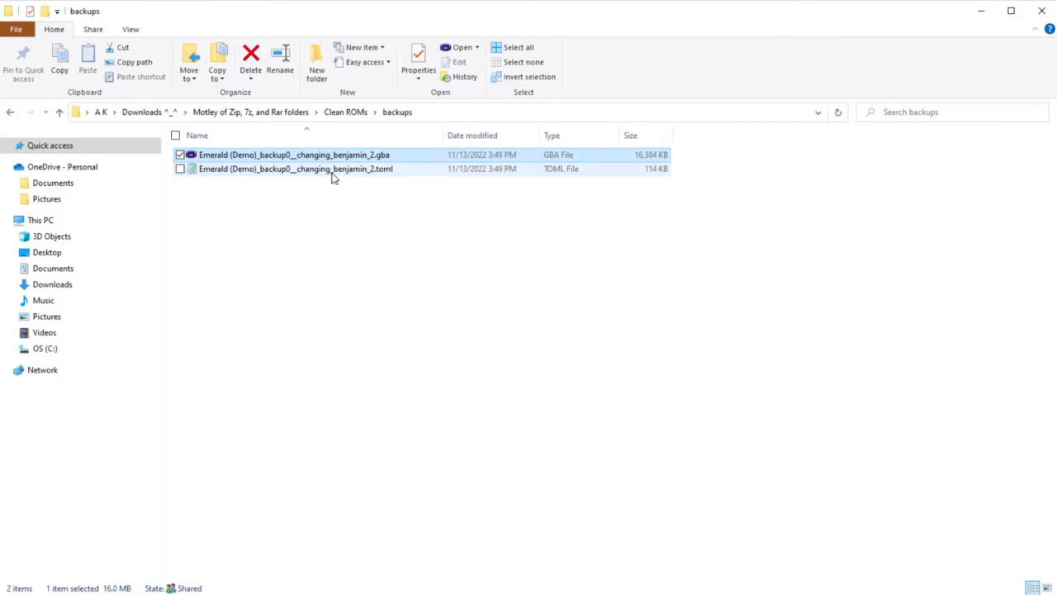
{"action": "left_click", "coordinate": [333, 171]}
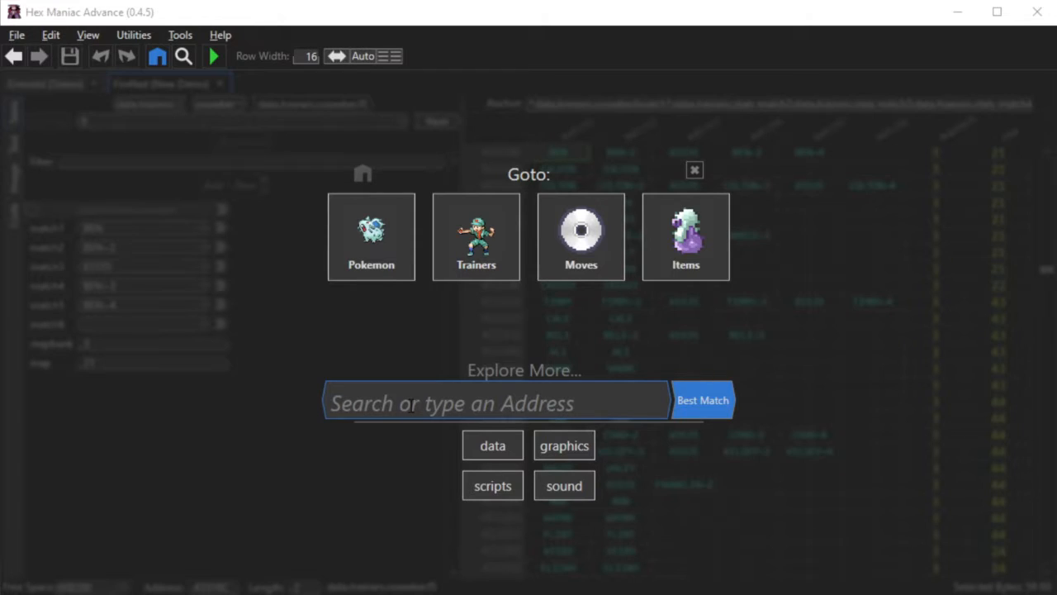
Step: Open trainer entry ~2 in the FireRed ROM, follow its sprite to the graphics.trainers.sprites.front table and look through the entries
{"action": "left_click", "coordinate": [490, 255]}
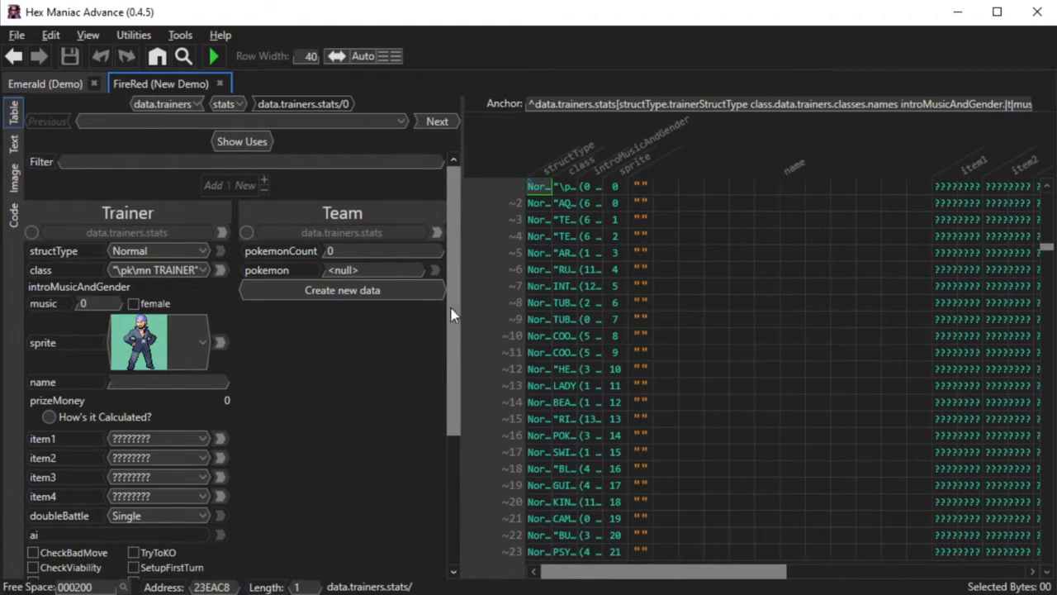
{"action": "left_click", "coordinate": [537, 203]}
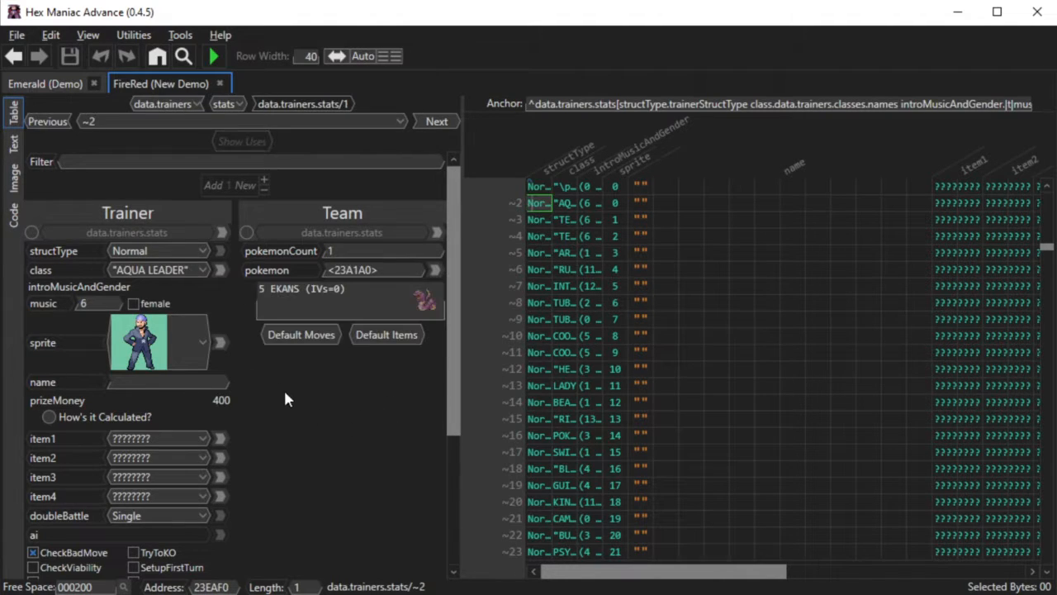
{"action": "left_click", "coordinate": [221, 342]}
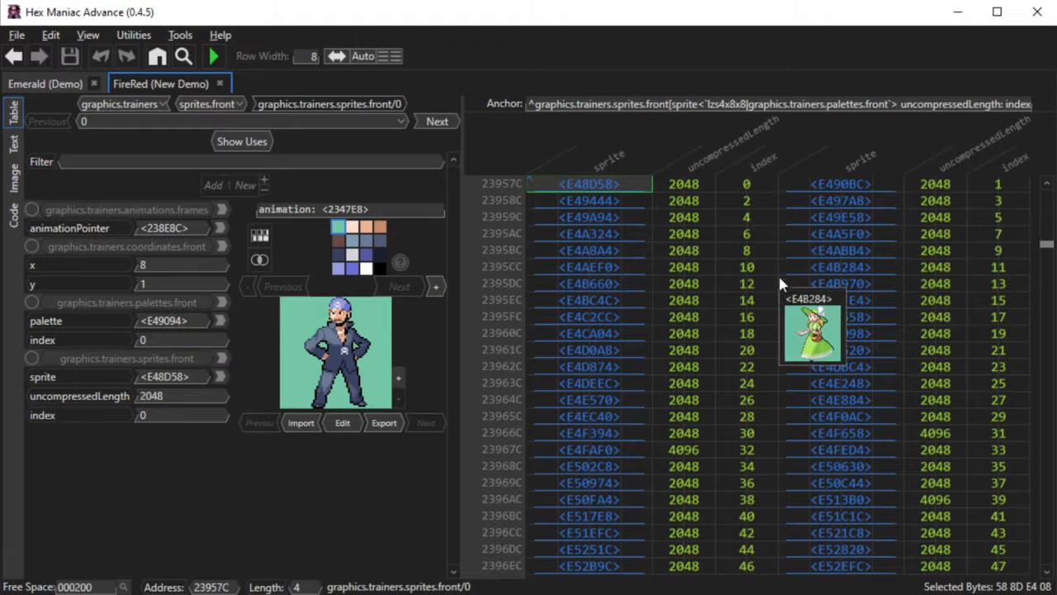
{"action": "scroll", "coordinate": [750, 302], "scroll_direction": "down", "scroll_amount": 5}
{"action": "scroll", "coordinate": [748, 305], "scroll_direction": "down", "scroll_amount": 15}
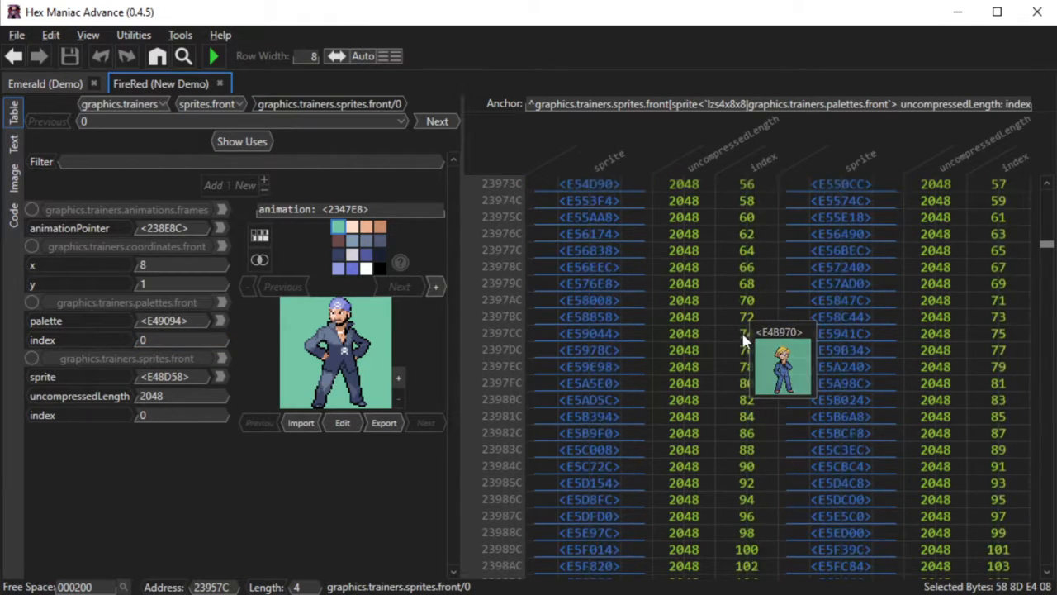
Step: Look through the rest of the front sprite table and view entry 147's sprite in the image editor
{"action": "scroll", "coordinate": [740, 378], "scroll_direction": "up", "scroll_amount": 9}
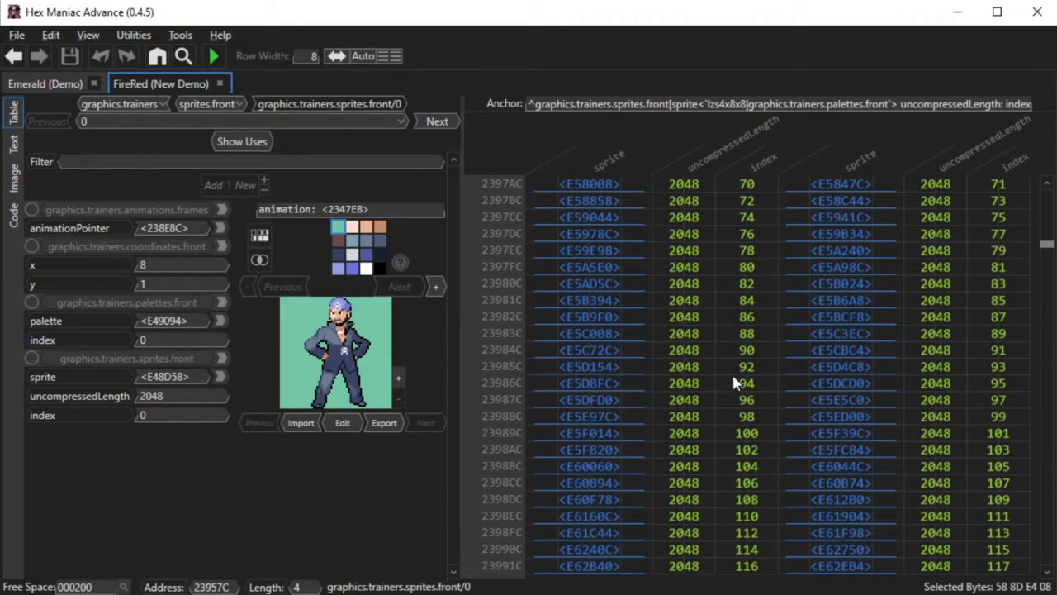
{"action": "scroll", "coordinate": [724, 388], "scroll_direction": "down", "scroll_amount": 7}
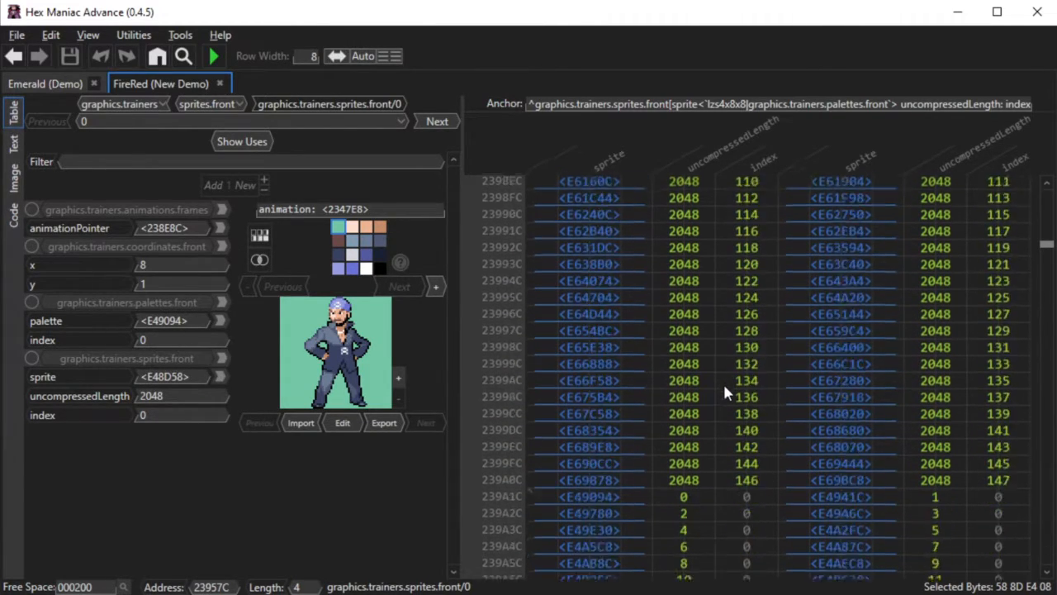
{"action": "scroll", "coordinate": [722, 382], "scroll_direction": "down", "scroll_amount": 1}
{"action": "left_click", "coordinate": [810, 467]}
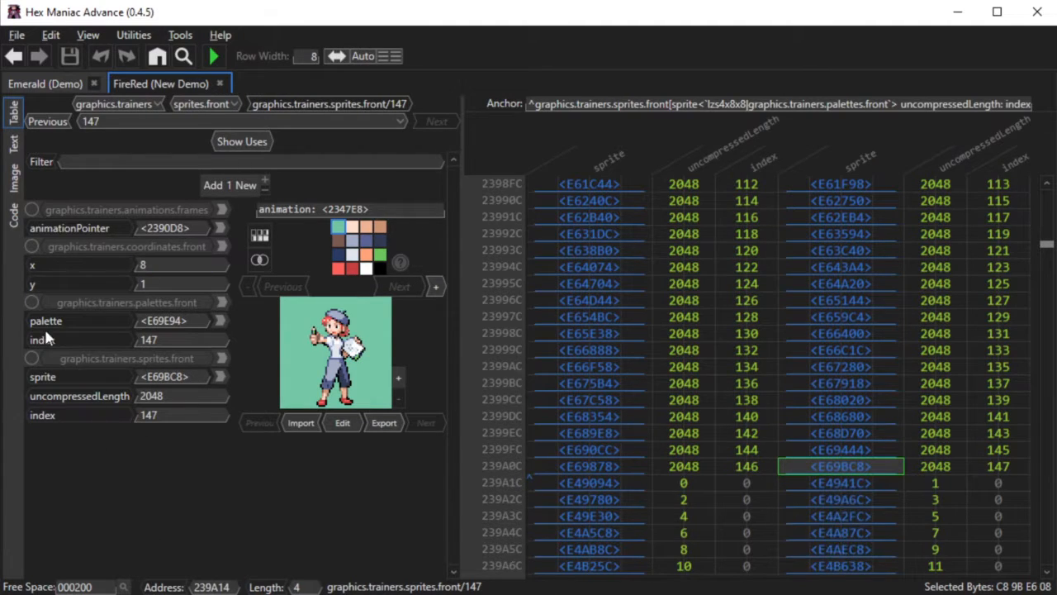
{"action": "left_click", "coordinate": [342, 424]}
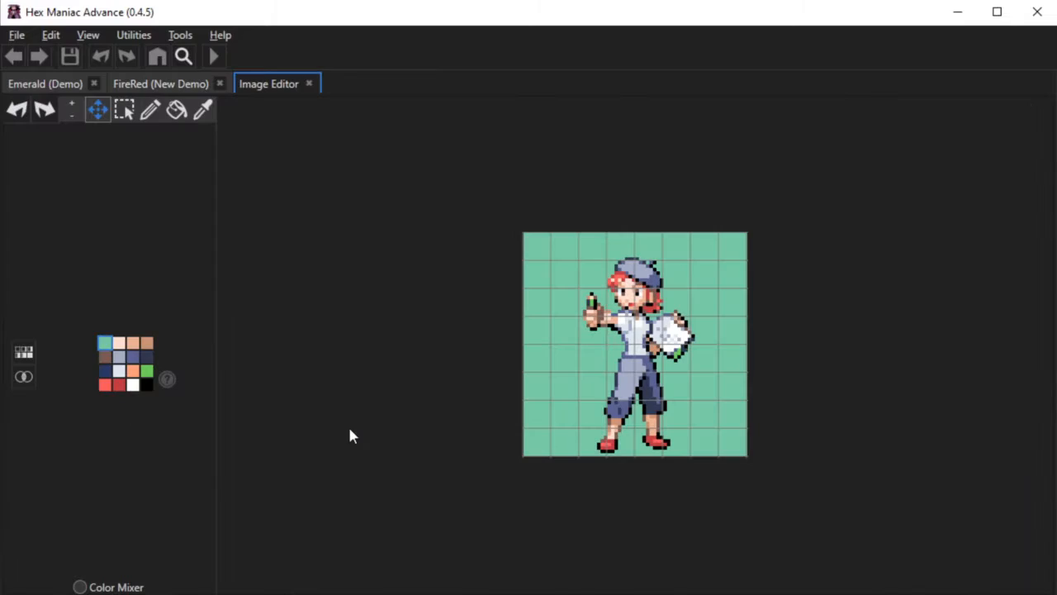
{"action": "left_click", "coordinate": [308, 84]}
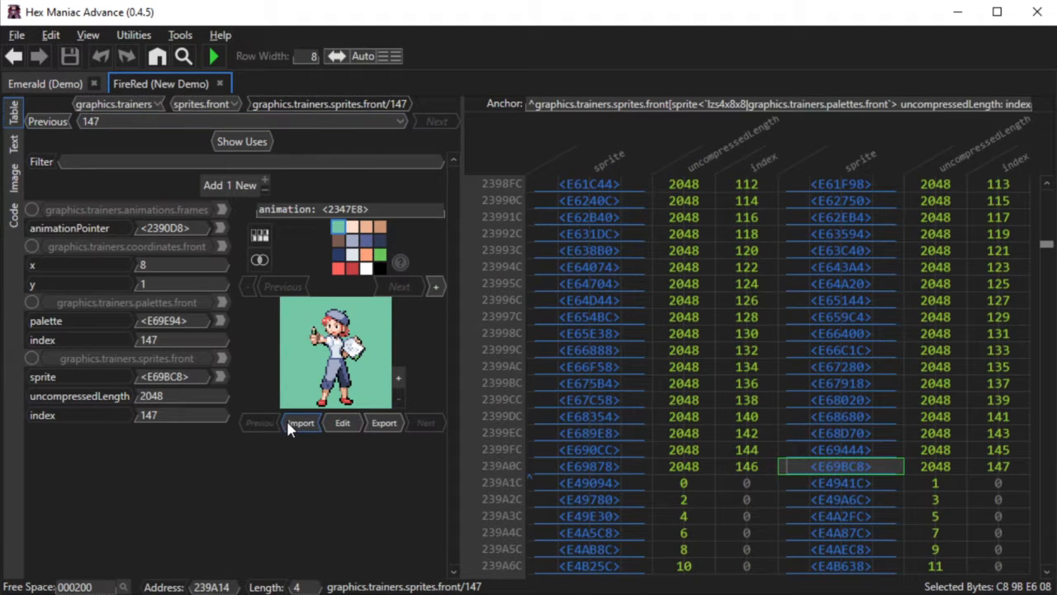
Step: Export the sprite of entry 146 as a single page named demo in the image exports folder
{"action": "left_click", "coordinate": [596, 468]}
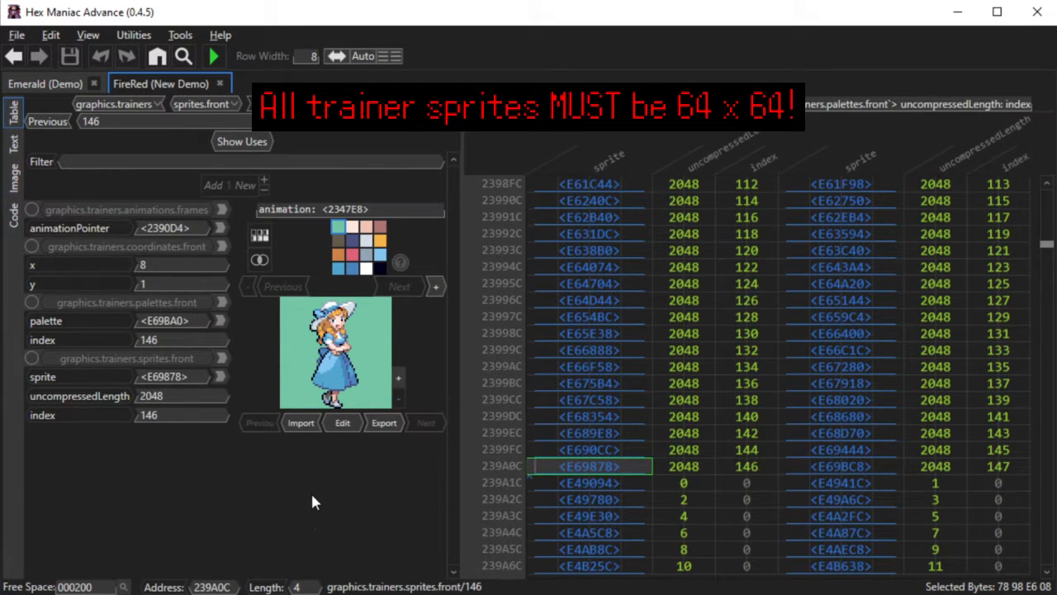
{"action": "left_click", "coordinate": [386, 423]}
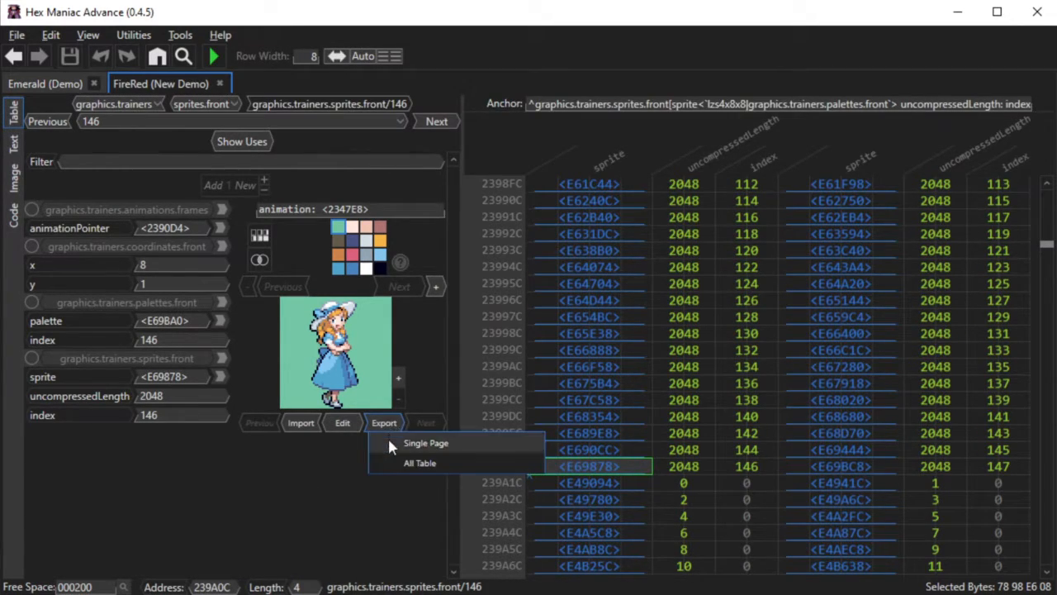
{"action": "left_click", "coordinate": [392, 444]}
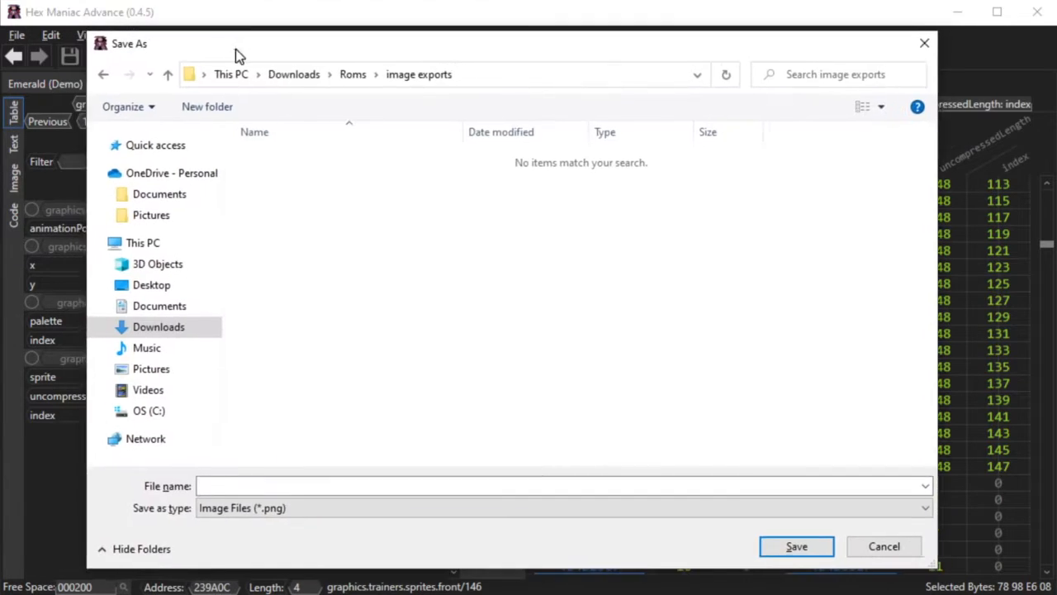
{"action": "left_click", "coordinate": [331, 493]}
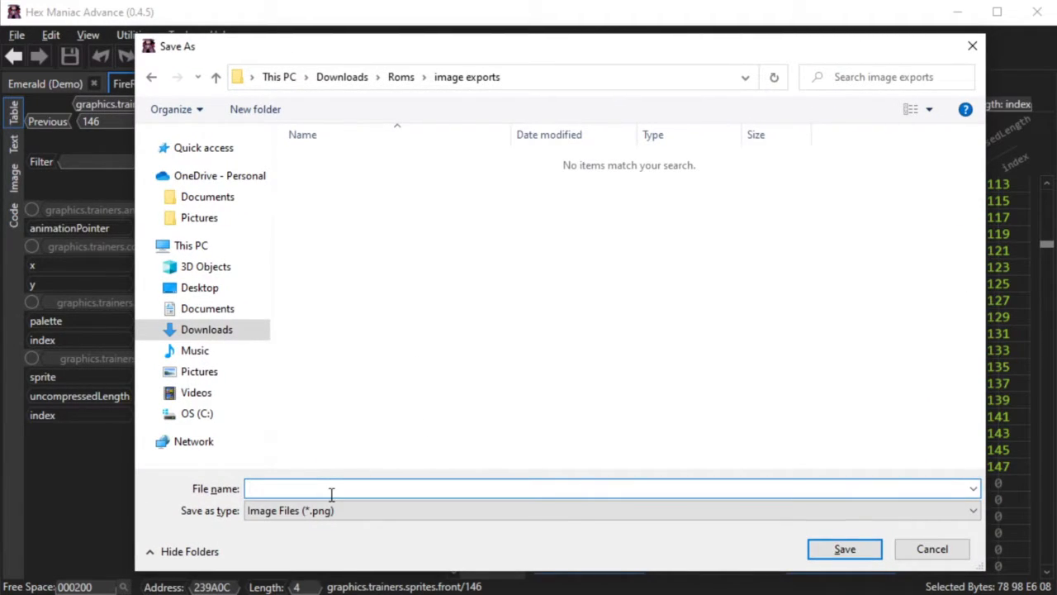
{"action": "type", "text": "demo"}
{"action": "left_click", "coordinate": [826, 542]}
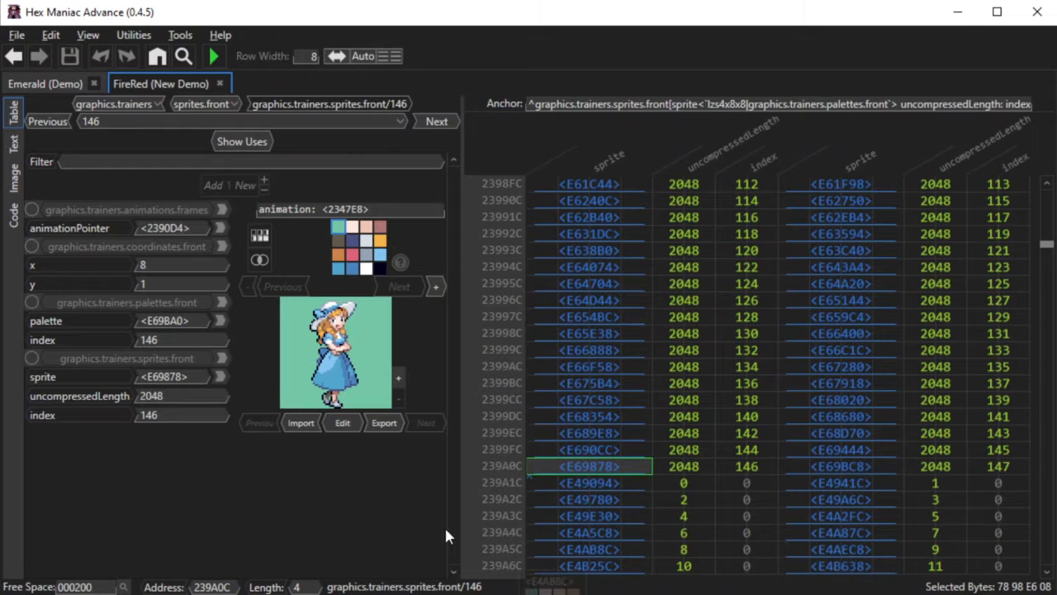
{"action": "left_click", "coordinate": [386, 424]}
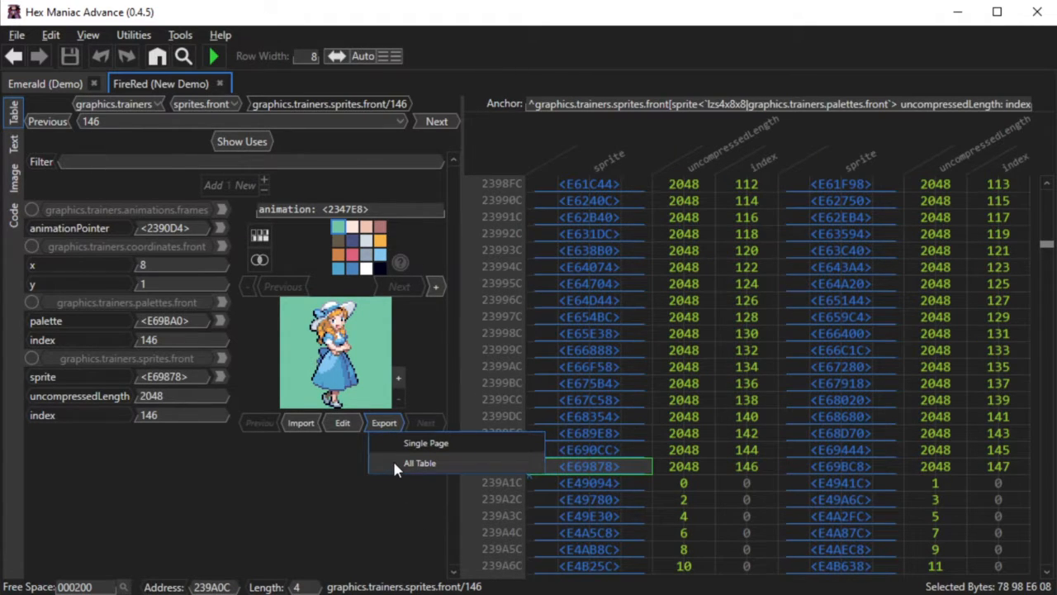
{"action": "left_click", "coordinate": [392, 459]}
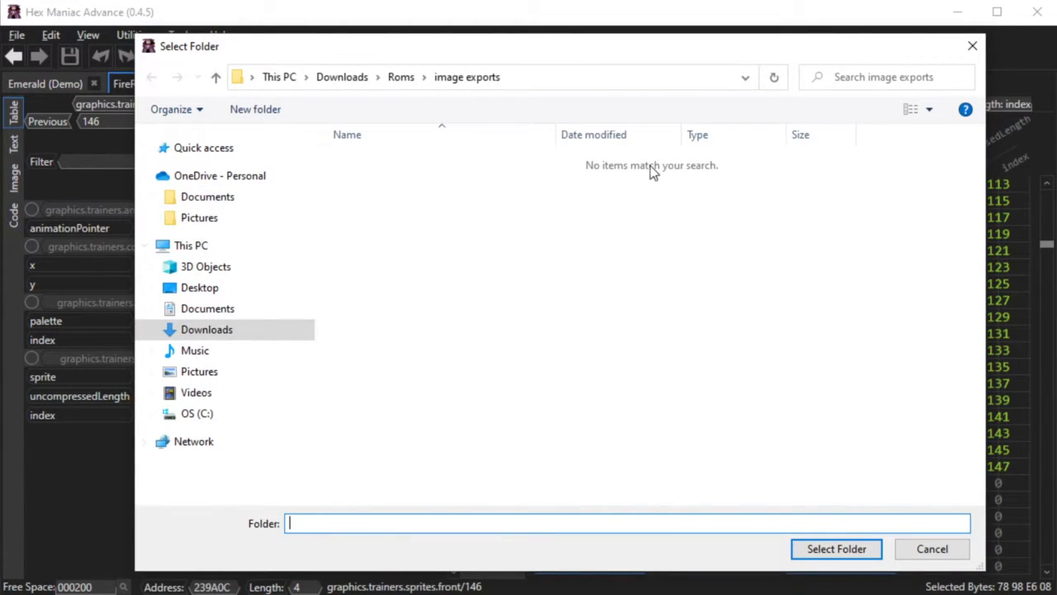
{"action": "left_click", "coordinate": [931, 548]}
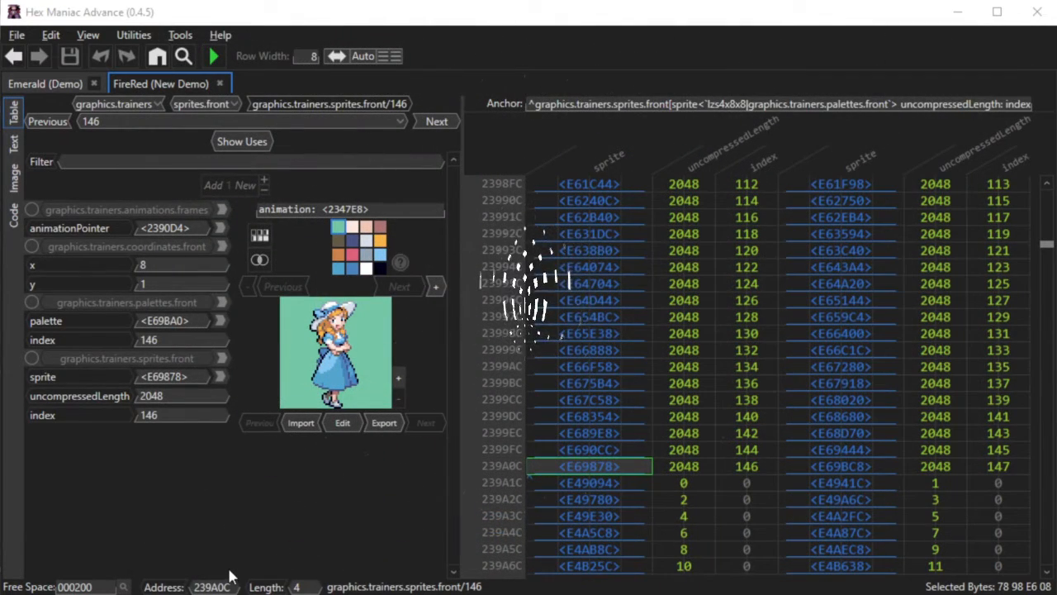
Step: In the Emerald ROM, go to the front sprite table from BENJAMIN~2's sprite and import demo.png over entry 21
{"action": "left_click", "coordinate": [42, 83]}
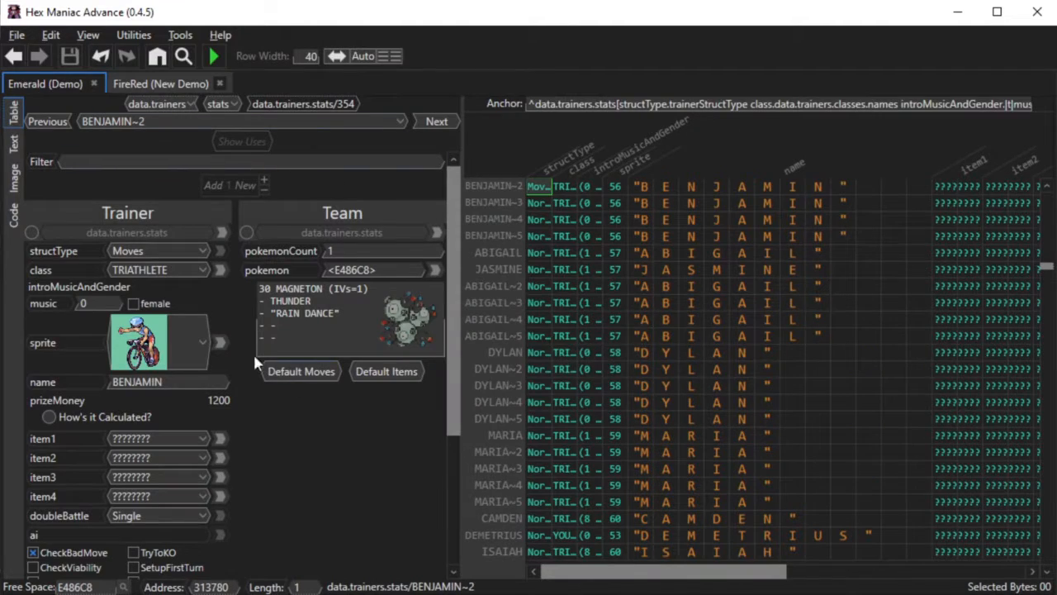
{"action": "left_click", "coordinate": [219, 342]}
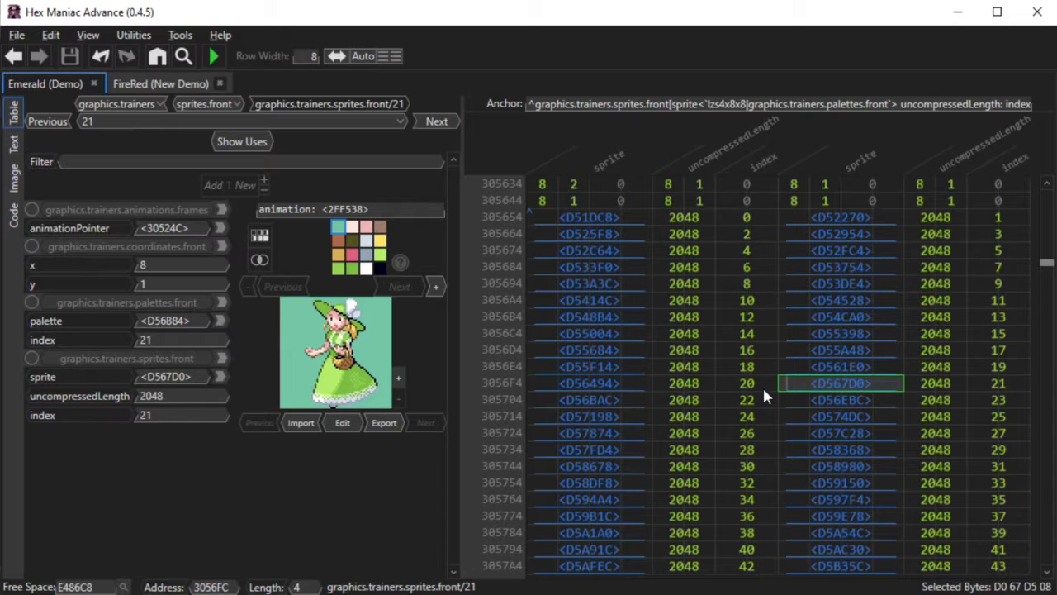
{"action": "left_click", "coordinate": [301, 423]}
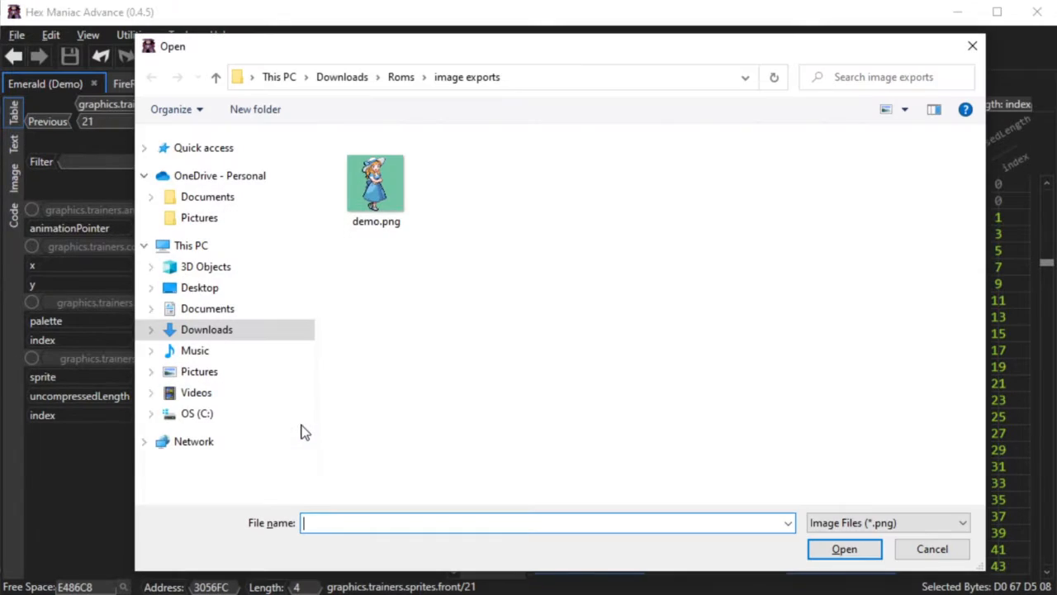
{"action": "double_click", "coordinate": [380, 181]}
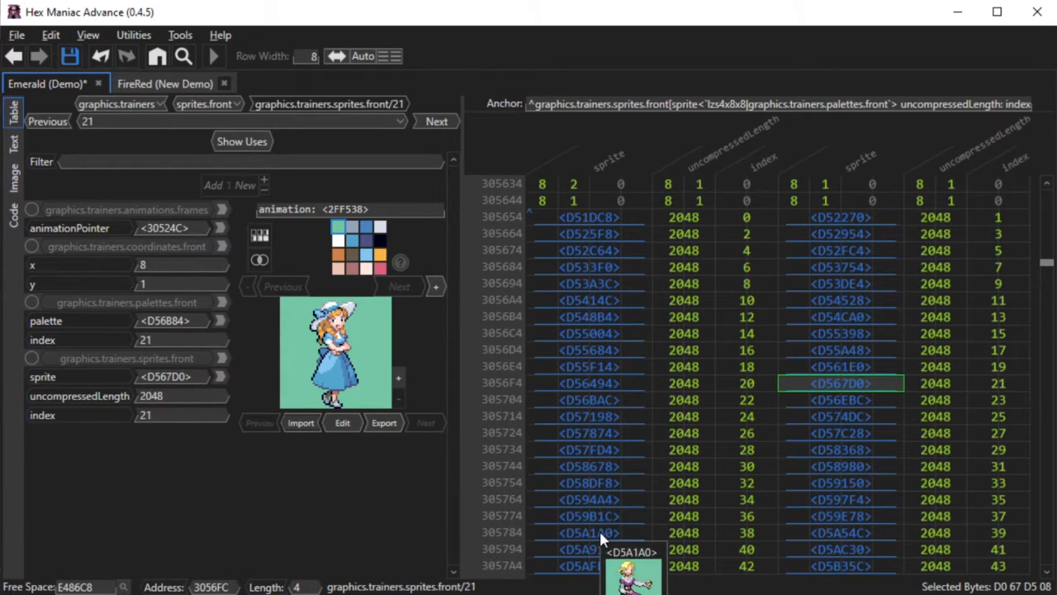
Step: Extend the Emerald front sprite table with 4 new entries after its last entry, 92
{"action": "scroll", "coordinate": [599, 529], "scroll_direction": "down", "scroll_amount": 4}
{"action": "scroll", "coordinate": [599, 533], "scroll_direction": "down", "scroll_amount": 5}
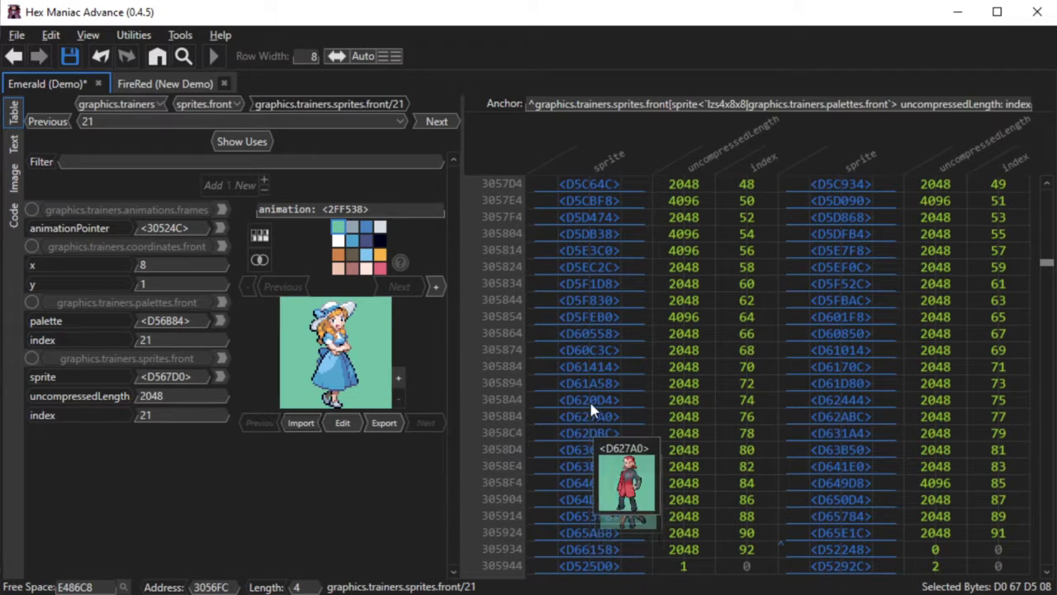
{"action": "scroll", "coordinate": [603, 363], "scroll_direction": "down", "scroll_amount": 2}
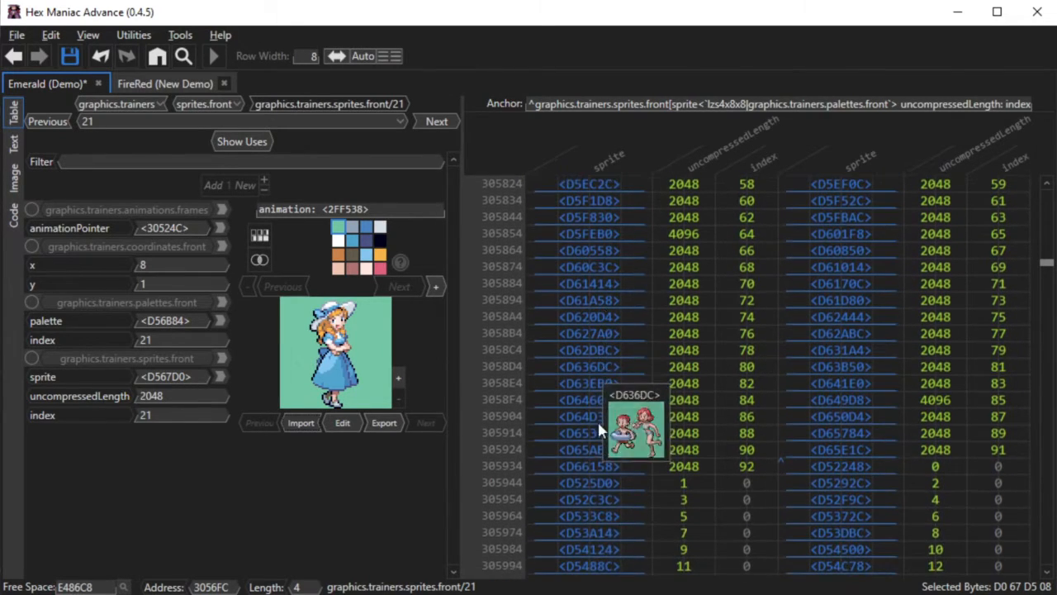
{"action": "left_click", "coordinate": [590, 466]}
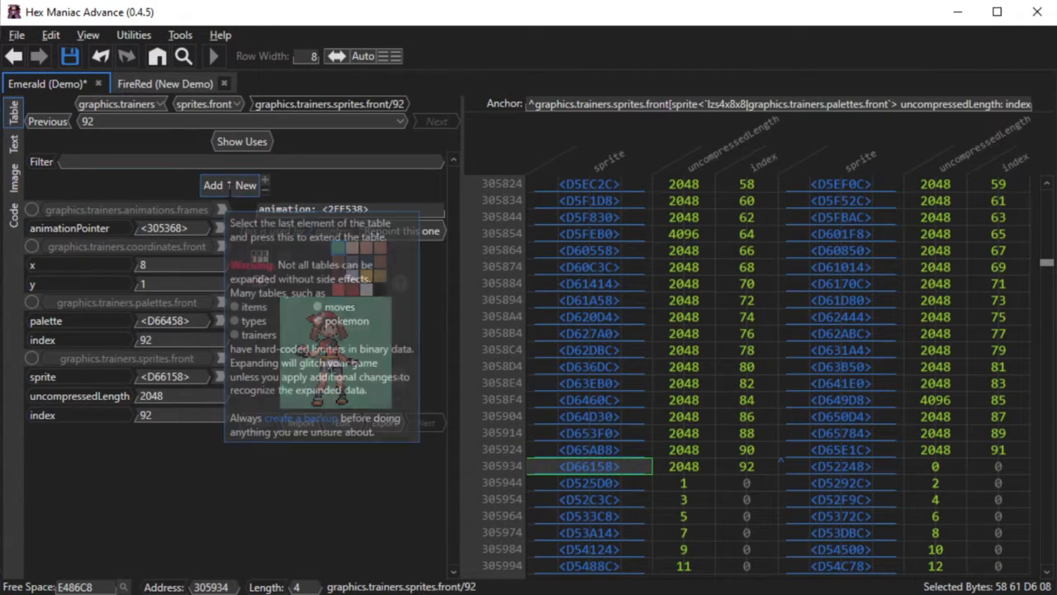
{"action": "type", "text": "4"}
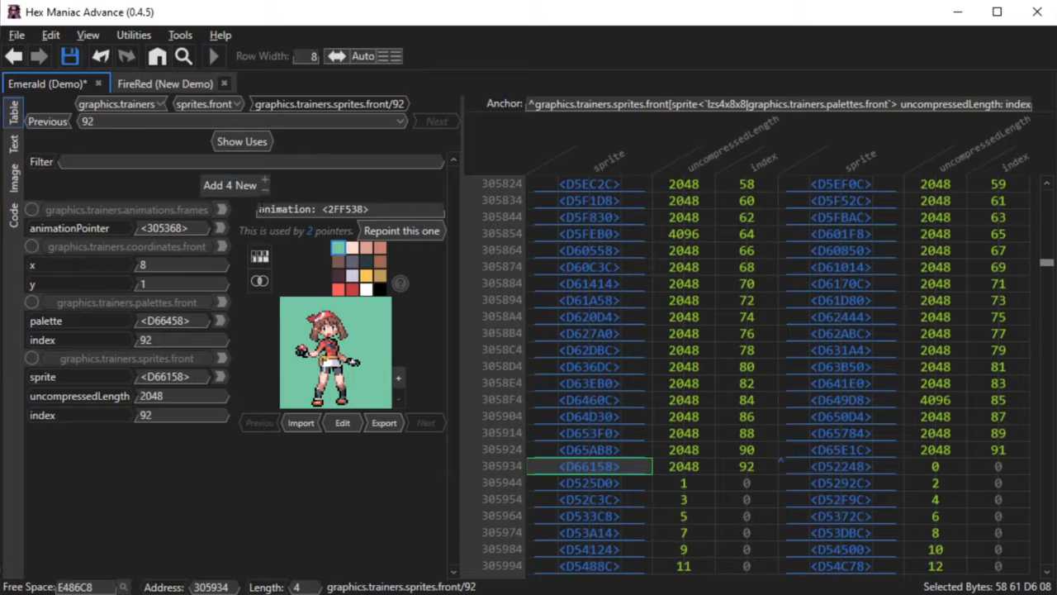
{"action": "left_click", "coordinate": [248, 187]}
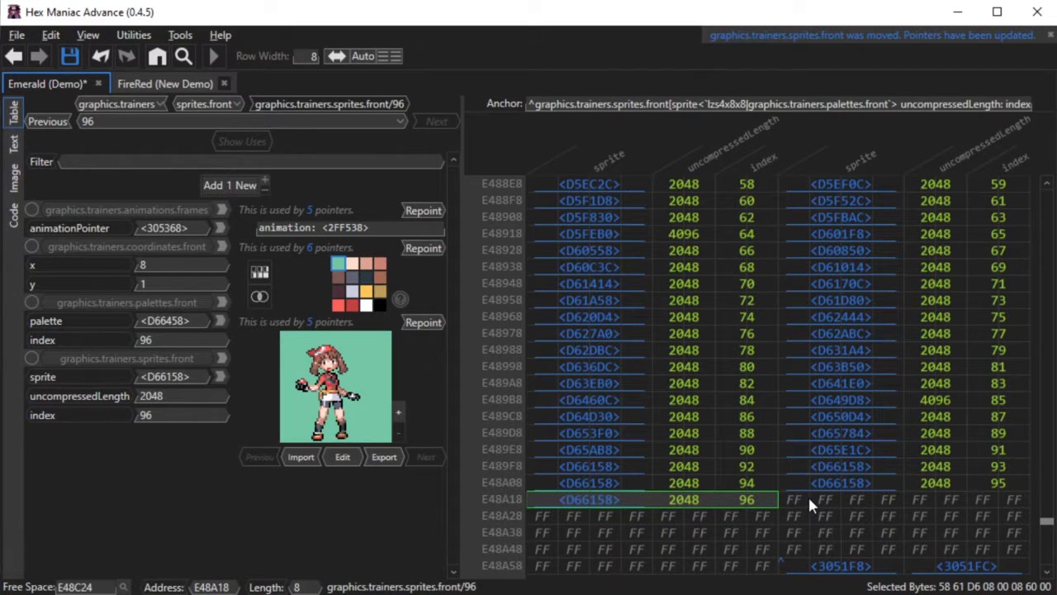
Step: Repoint the animation, palette and sprite shared by the new trainer sprite entries, choosing All so each gets its own copy
{"action": "mouse_move", "coordinate": [598, 471]}
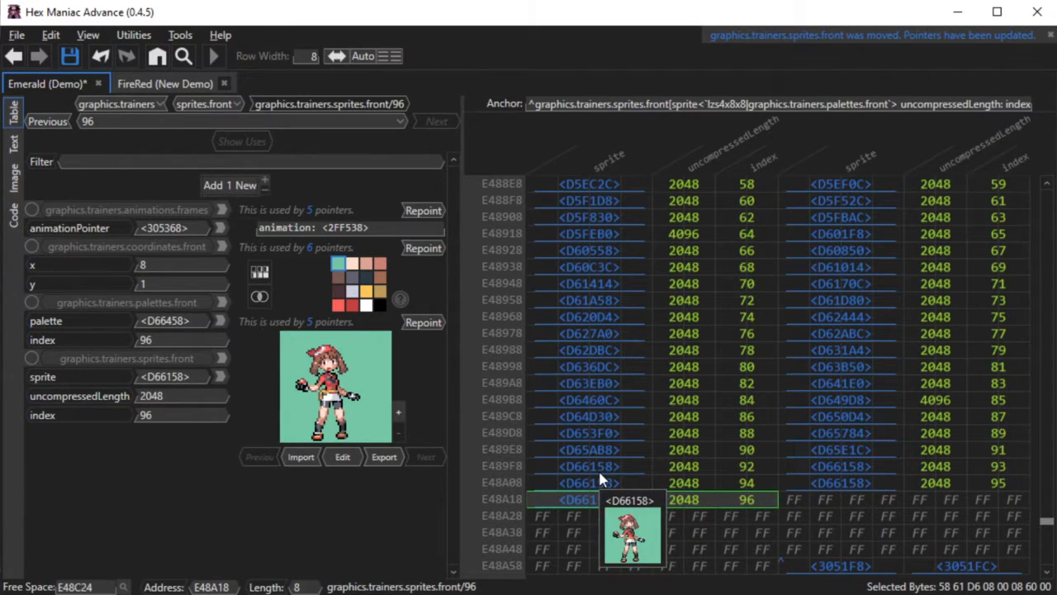
{"action": "left_click", "coordinate": [419, 324]}
{"action": "left_click", "coordinate": [419, 213]}
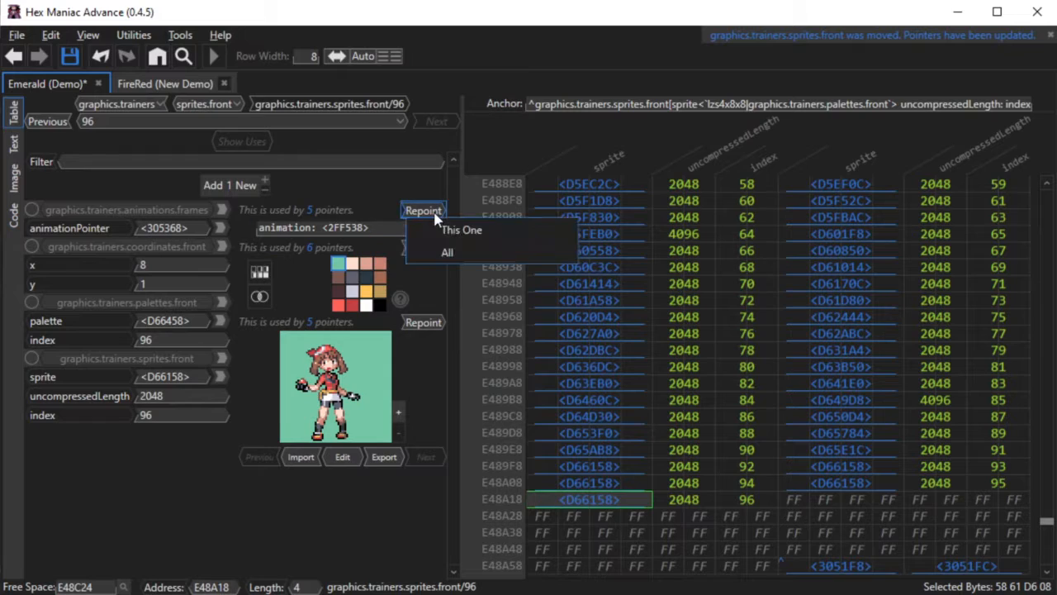
{"action": "left_click", "coordinate": [447, 231]}
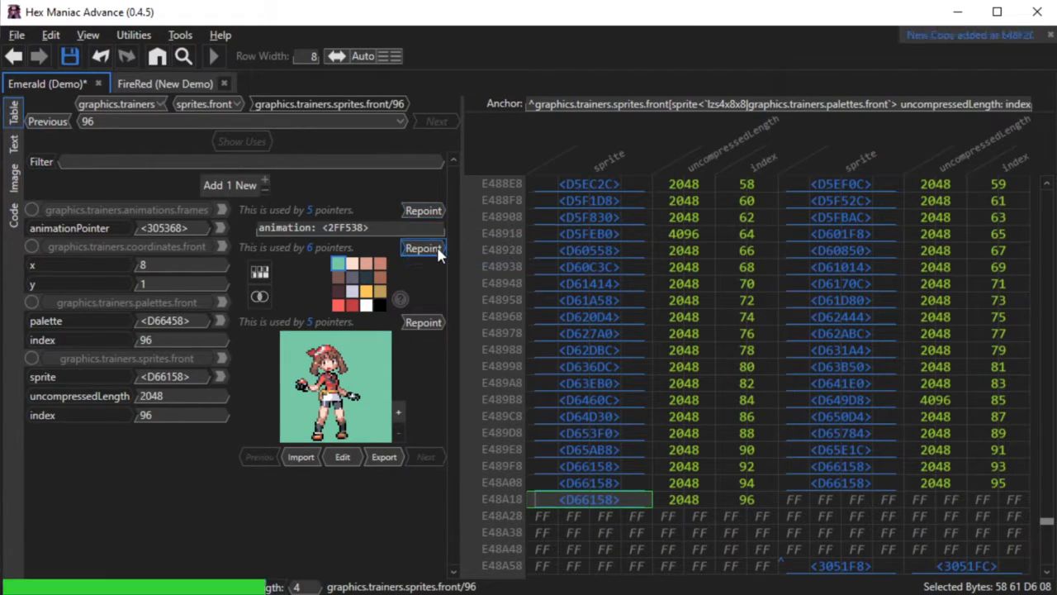
{"action": "left_click", "coordinate": [425, 230]}
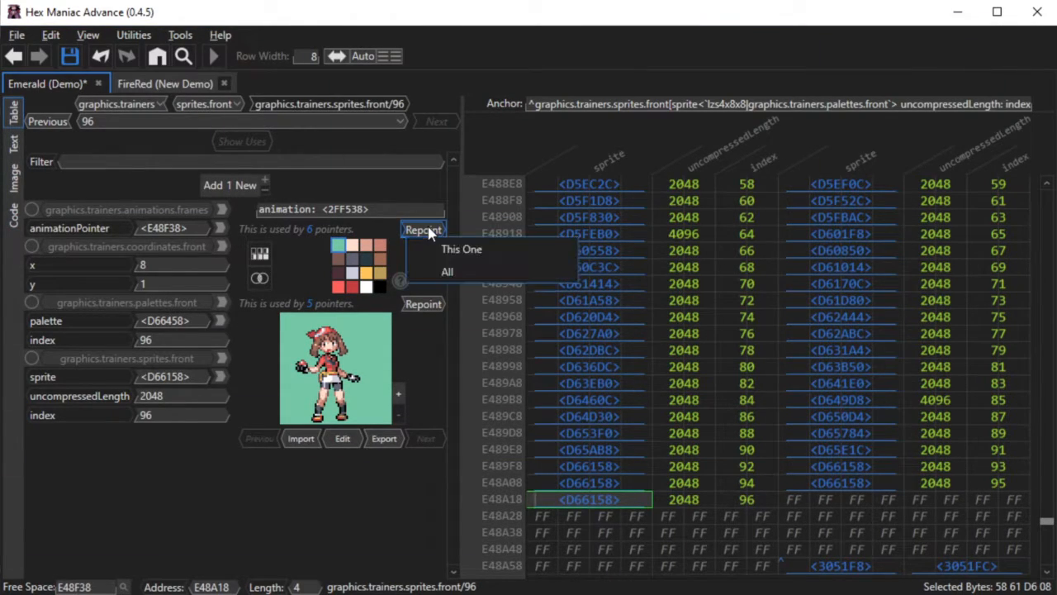
{"action": "left_click", "coordinate": [446, 272]}
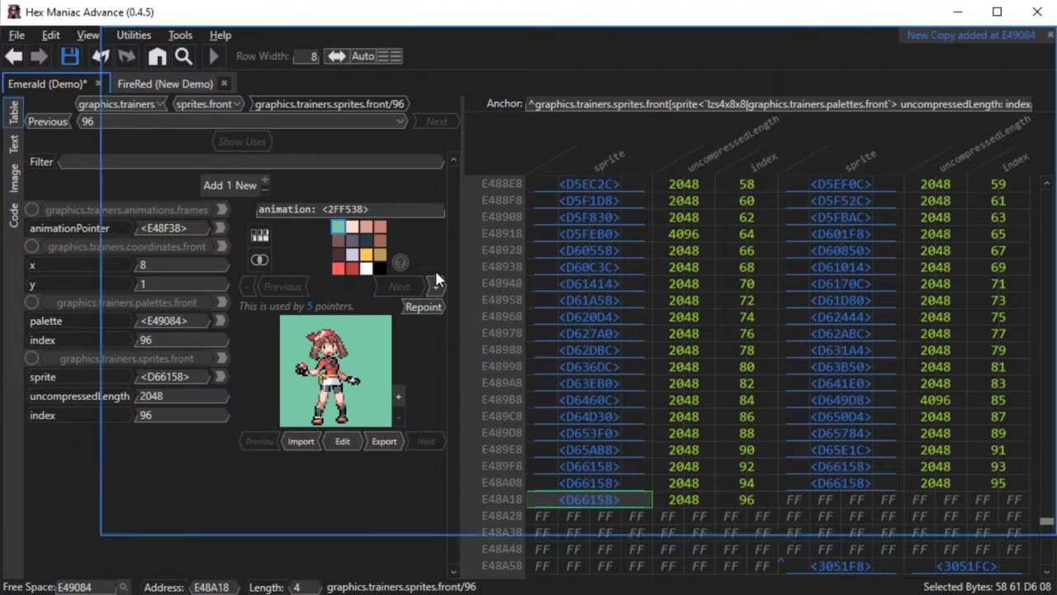
{"action": "left_click", "coordinate": [423, 306]}
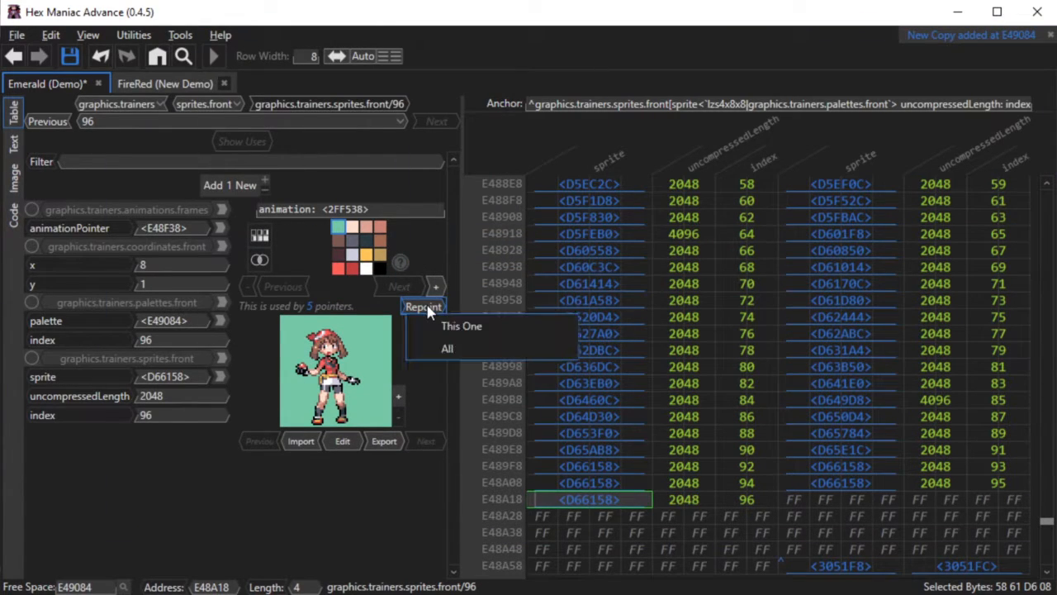
{"action": "left_click", "coordinate": [433, 348]}
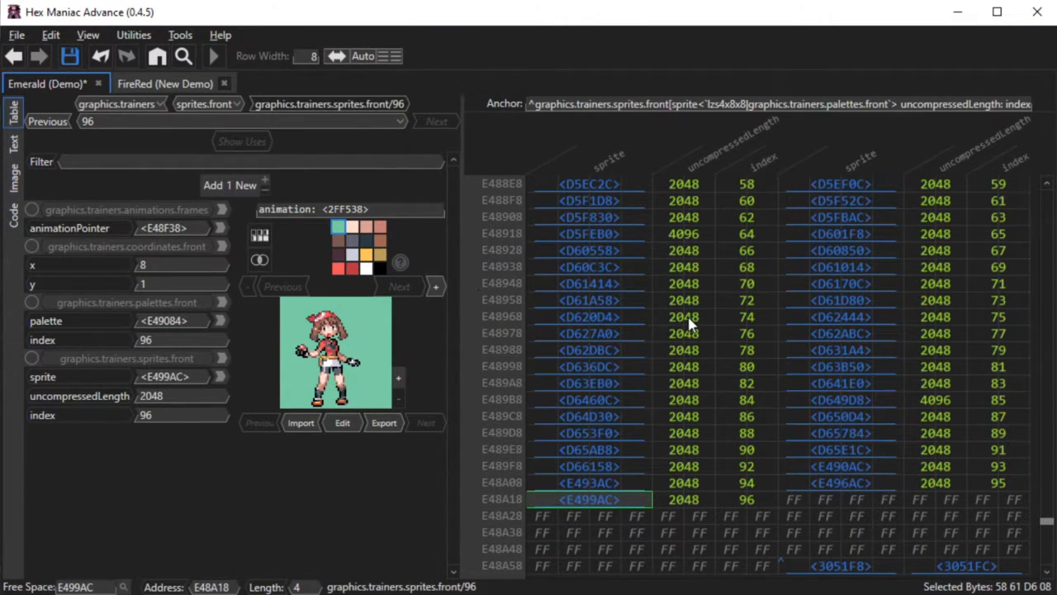
Step: Import demo.png as the sprite of the new entry 96, check the neighbouring entries and save the Emerald ROM
{"action": "left_click", "coordinate": [285, 422]}
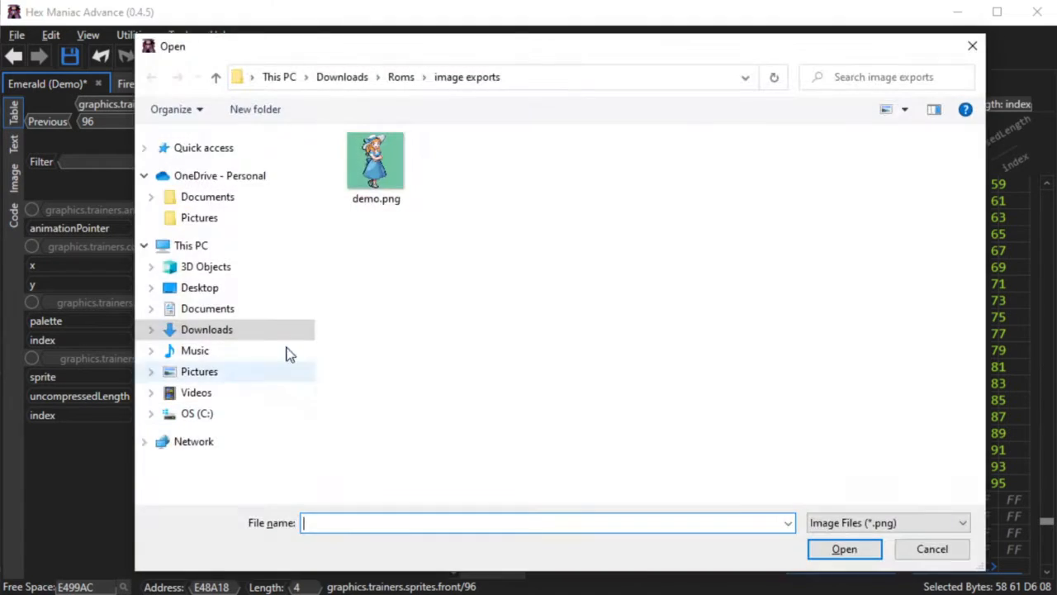
{"action": "double_click", "coordinate": [366, 160]}
{"action": "left_click", "coordinate": [617, 481]}
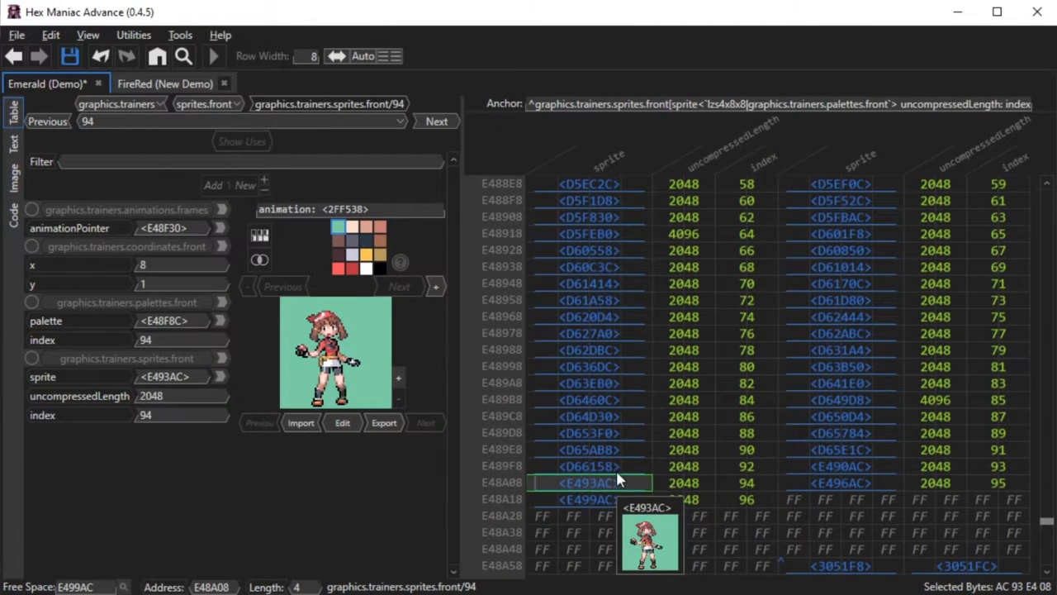
{"action": "left_click", "coordinate": [616, 467]}
{"action": "left_click", "coordinate": [614, 446]}
{"action": "left_click", "coordinate": [865, 476]}
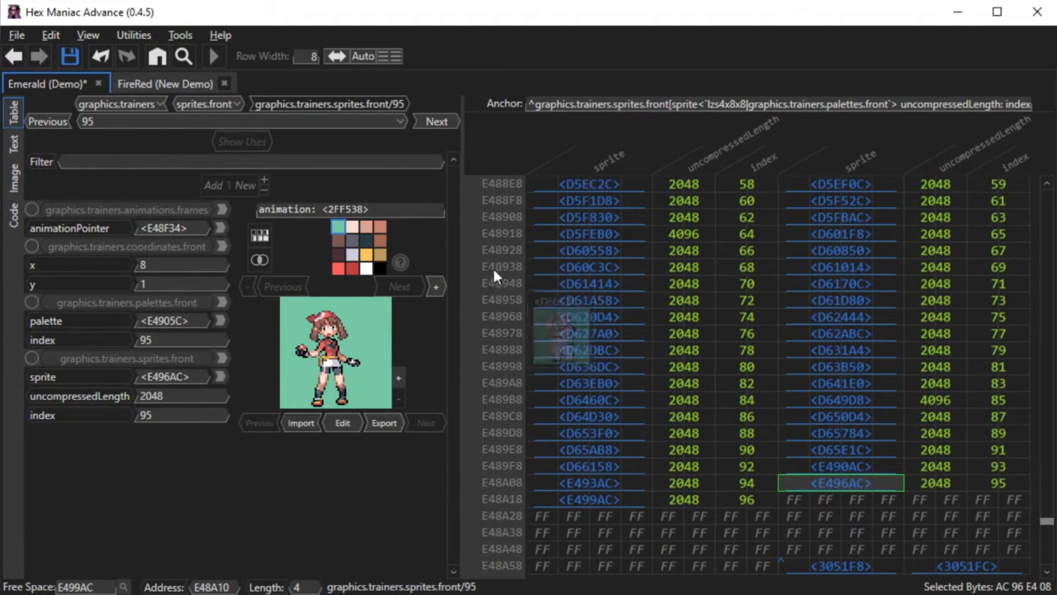
{"action": "key", "text": "ctrl+s"}
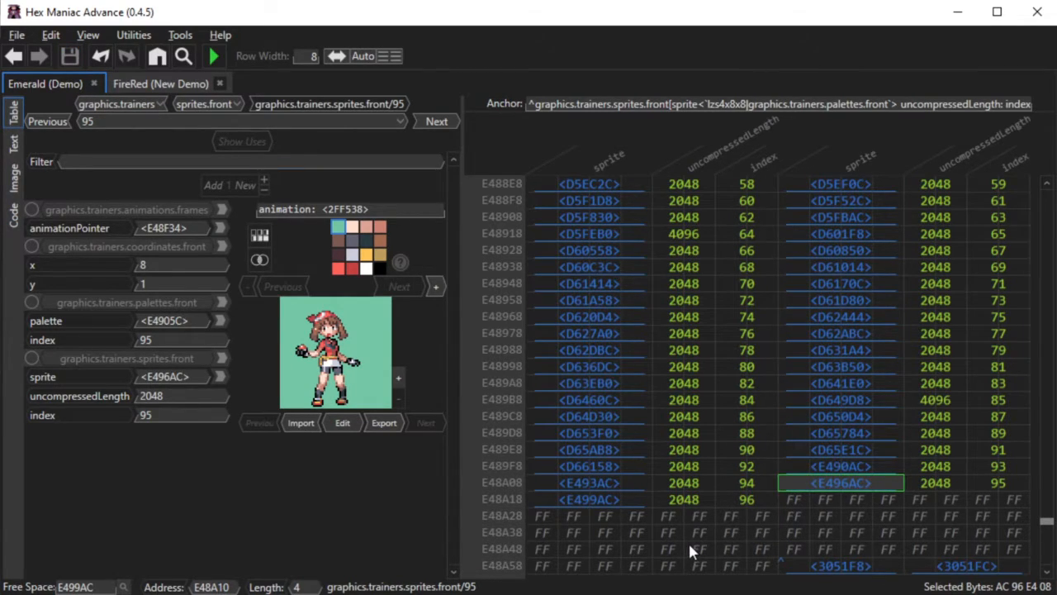
Step: Go to the data.trainers.multibattle.steven.team table in the Emerald ROM
{"action": "key", "text": "ctrl+g"}
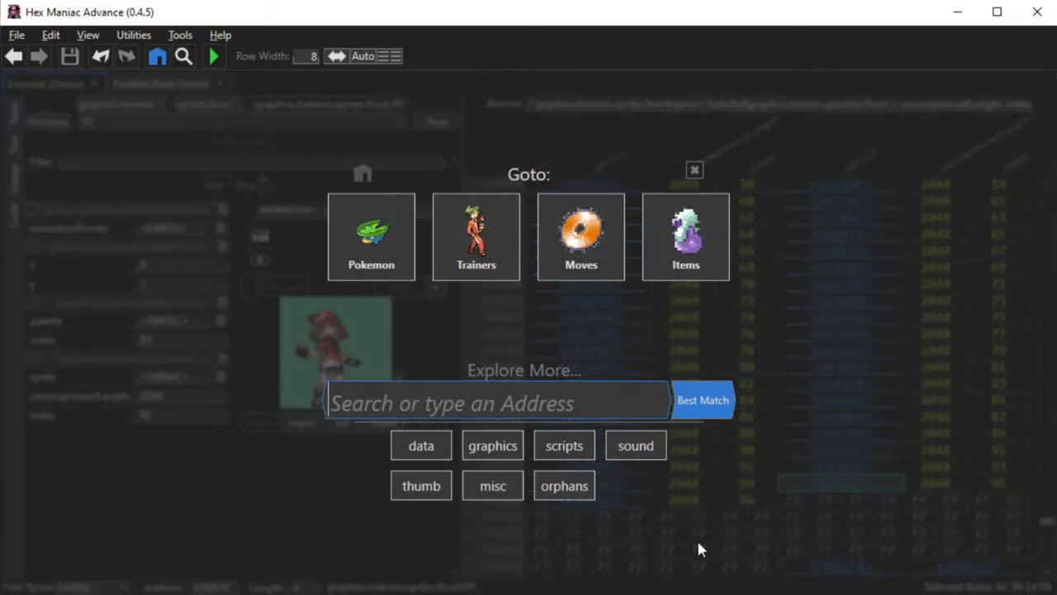
{"action": "type", "text": "steven"}
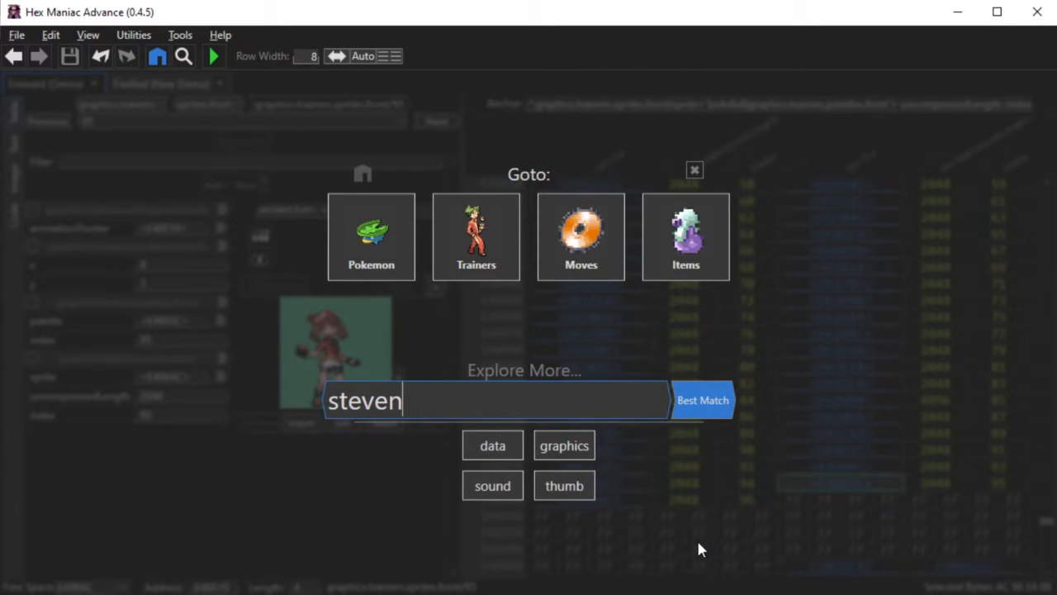
{"action": "left_click", "coordinate": [496, 444]}
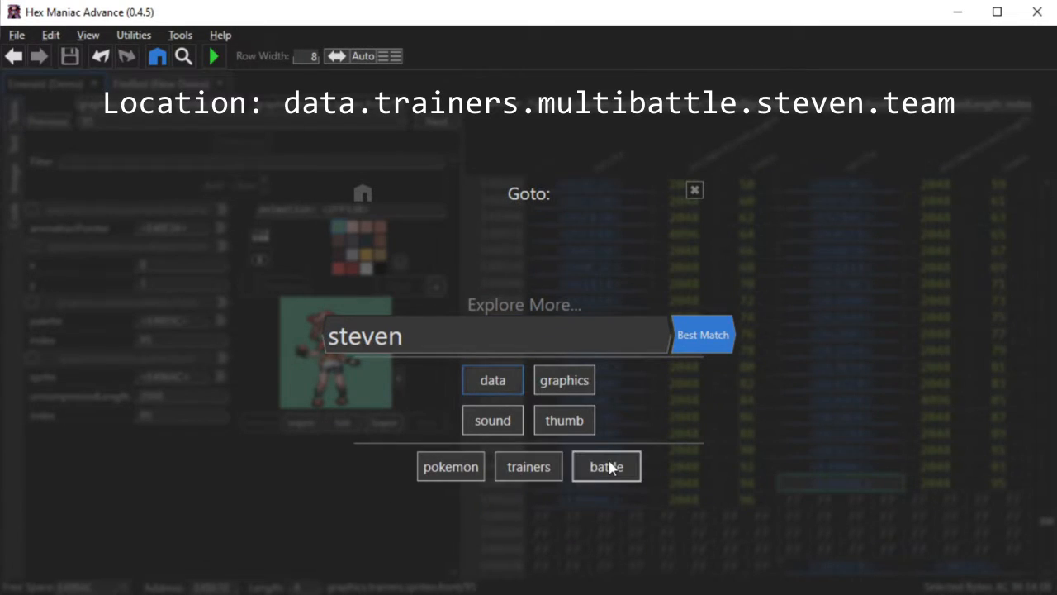
{"action": "left_click", "coordinate": [608, 468]}
{"action": "left_click", "coordinate": [541, 446]}
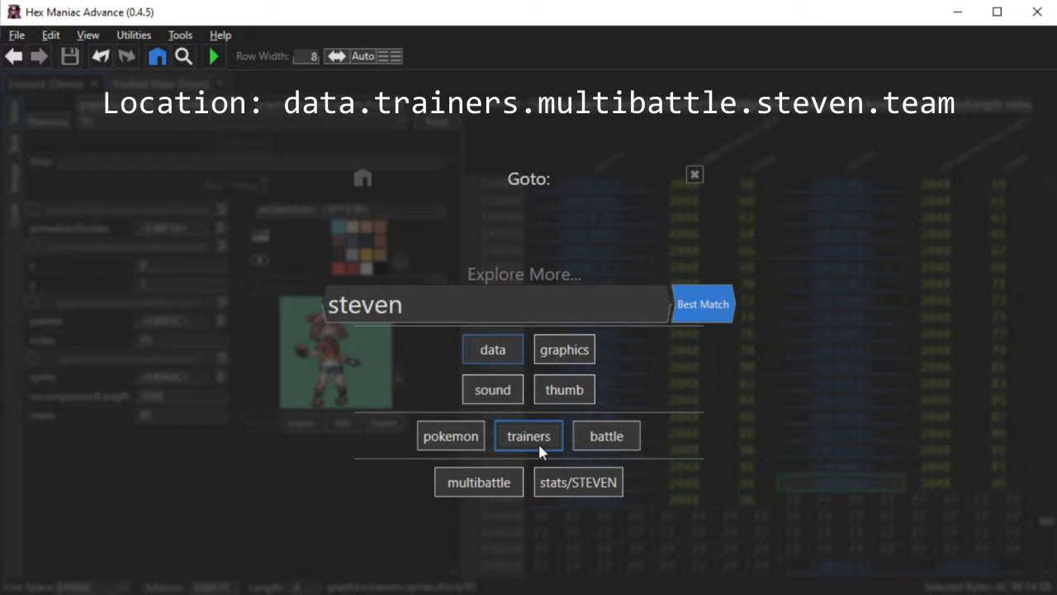
{"action": "left_click", "coordinate": [484, 483]}
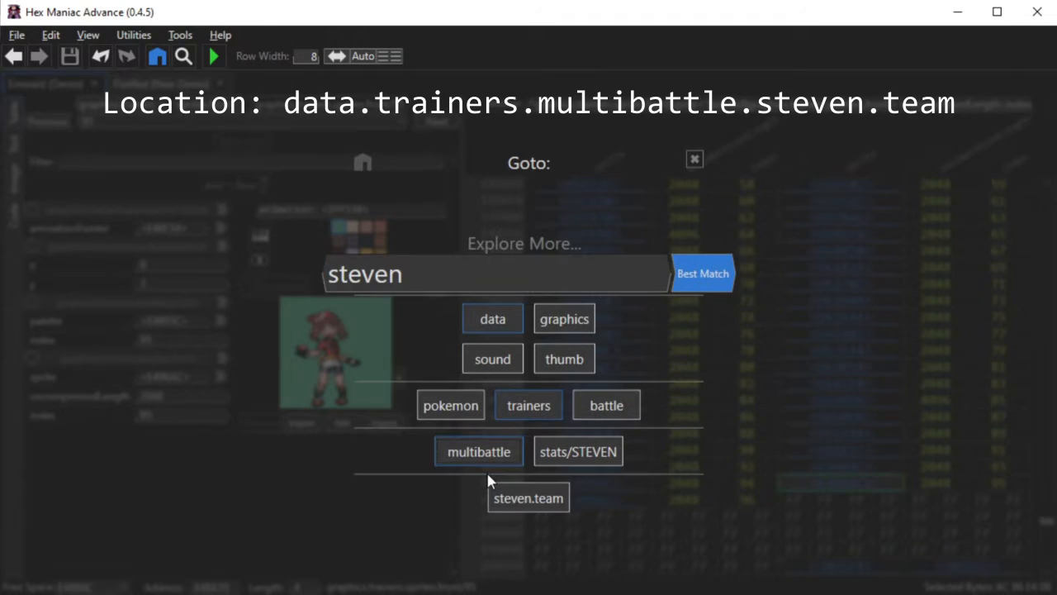
{"action": "left_click", "coordinate": [530, 499]}
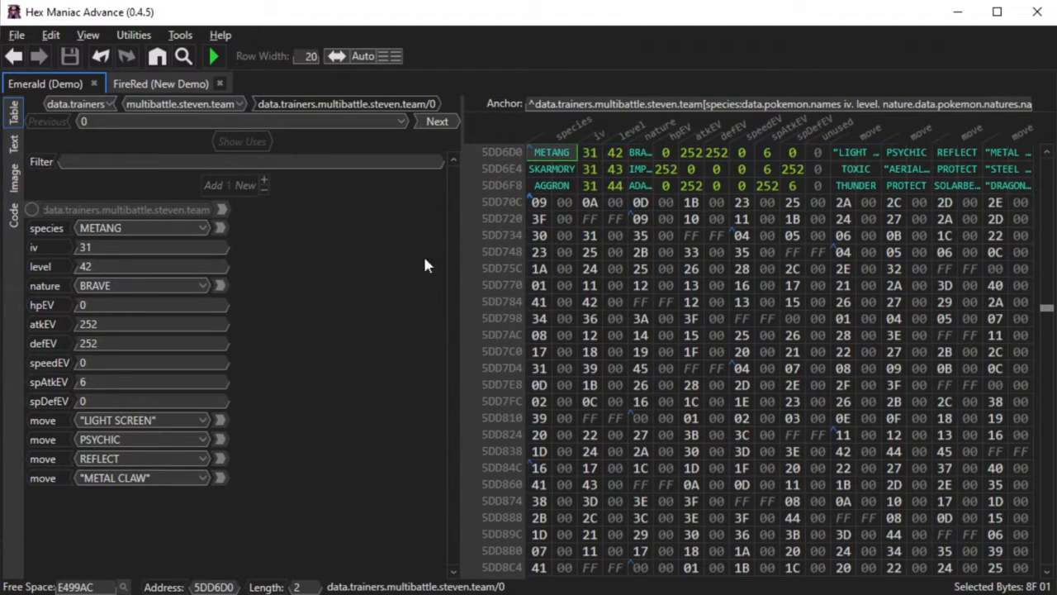
Step: Change the first Pokémon in Steven's multi-battle team to METAGROSS with iv 0 and level 100
{"action": "mouse_move", "coordinate": [554, 154]}
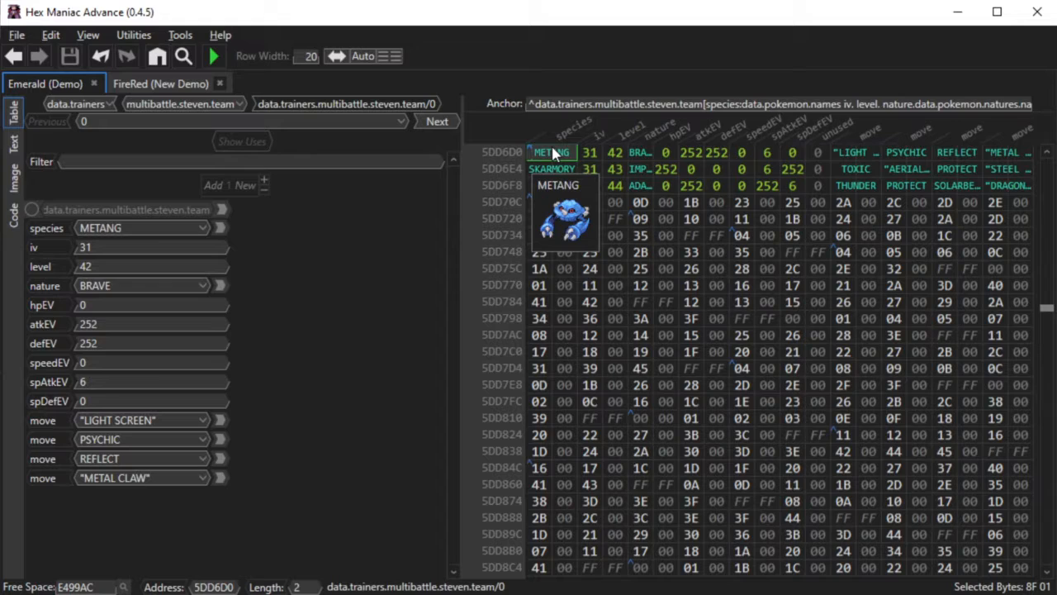
{"action": "type", "text": "metag"}
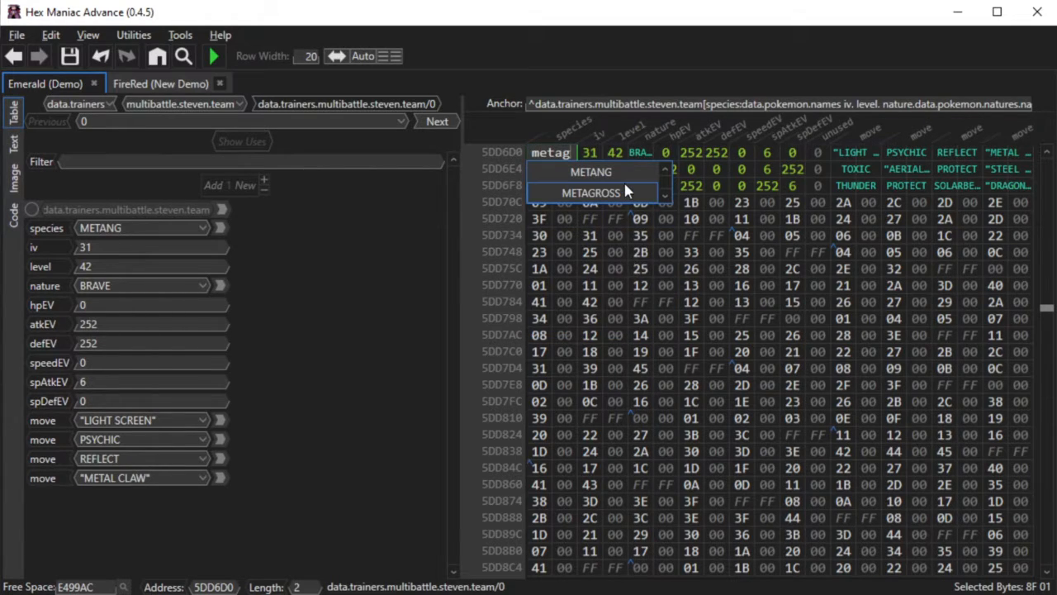
{"action": "left_click", "coordinate": [625, 191]}
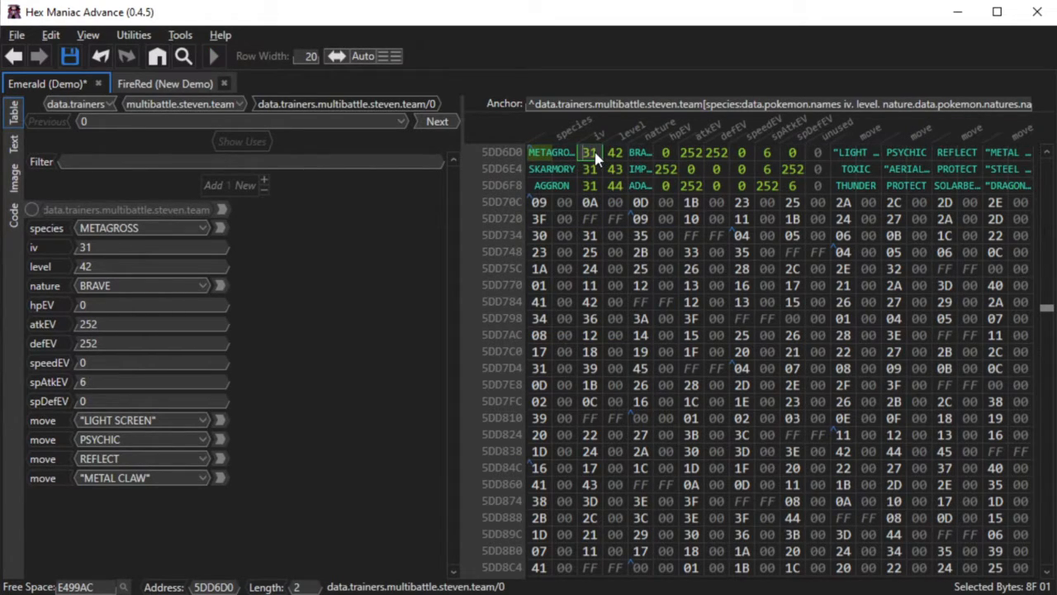
{"action": "type", "text": "0"}
{"action": "left_click", "coordinate": [621, 160]}
{"action": "type", "text": "100"}
Step: Set METAGROSS's hpEV to 252, defEV to 0, spAtkEV to 0 and spDefEV to 4
{"action": "left_click", "coordinate": [638, 154]}
{"action": "left_click", "coordinate": [667, 155]}
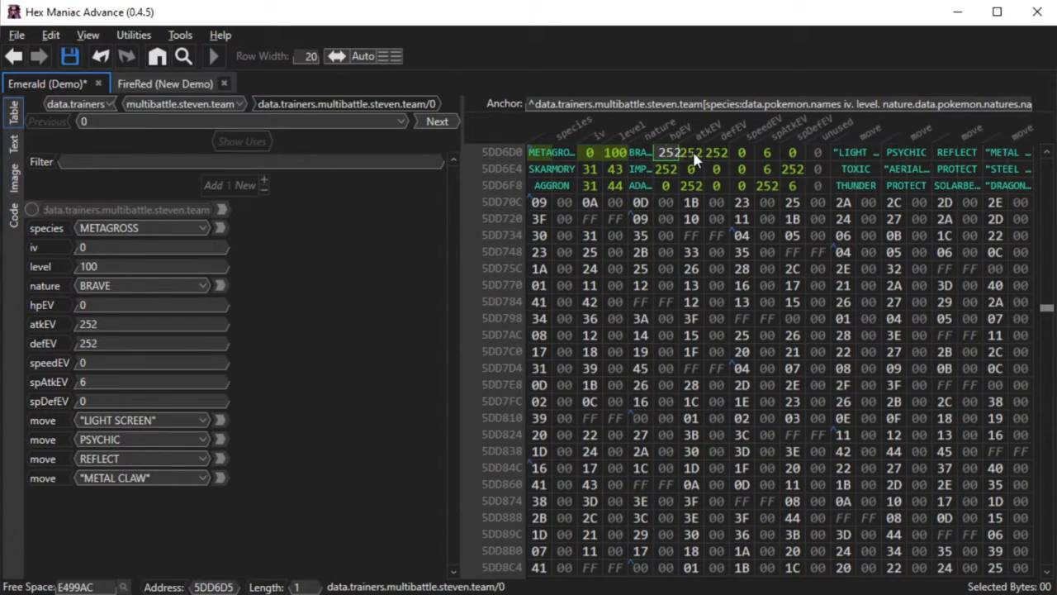
{"action": "left_click", "coordinate": [717, 154]}
{"action": "type", "text": "0"}
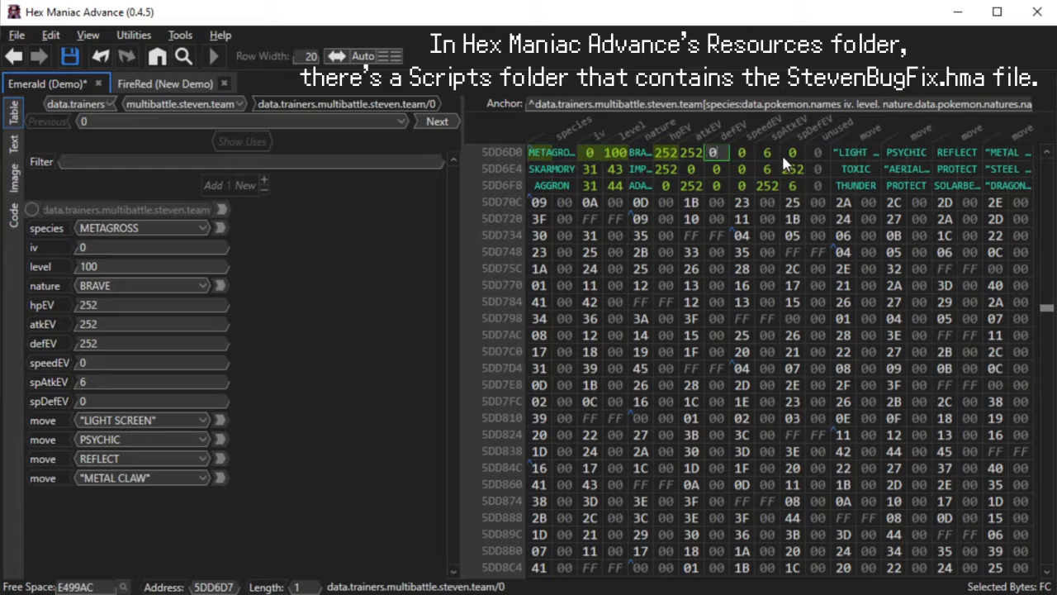
{"action": "left_click", "coordinate": [776, 154]}
{"action": "type", "text": "0"}
{"action": "left_click", "coordinate": [791, 158]}
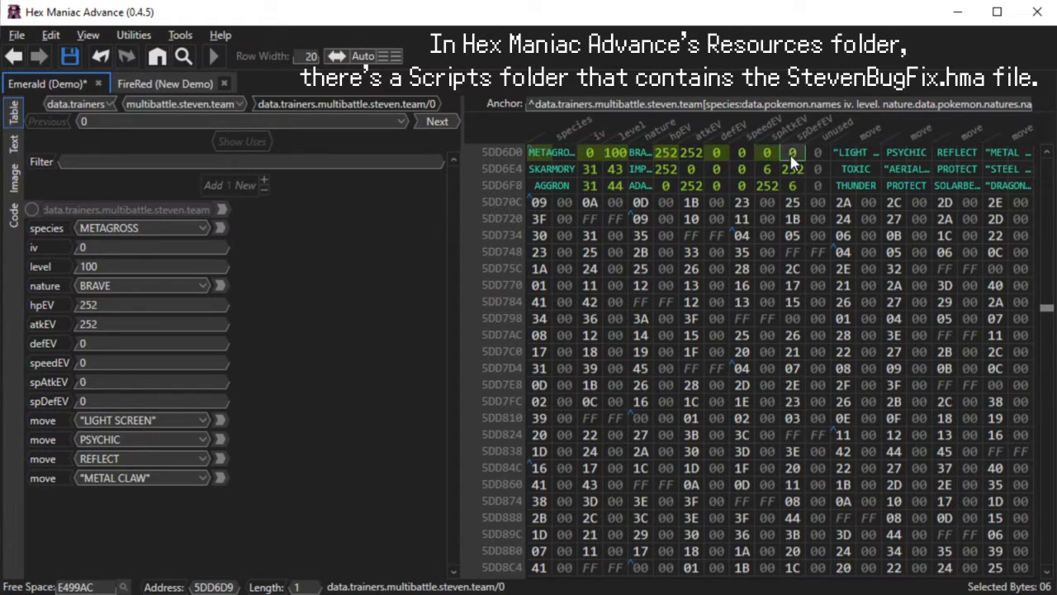
{"action": "type", "text": "4"}
{"action": "left_click", "coordinate": [766, 157]}
Step: Replace METAGROSS's four moves with METEOR MASH, SHADOW BALL, SLUDGE BOMB and BRICK BREAK
{"action": "left_click", "coordinate": [849, 157]}
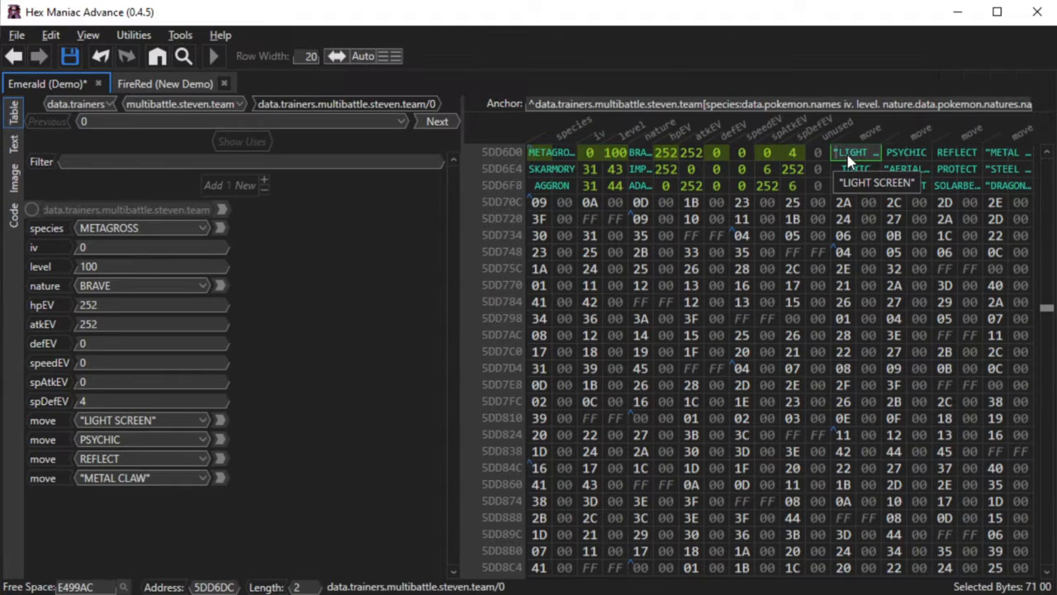
{"action": "type", "text": "mete"}
{"action": "left_click", "coordinate": [908, 156]}
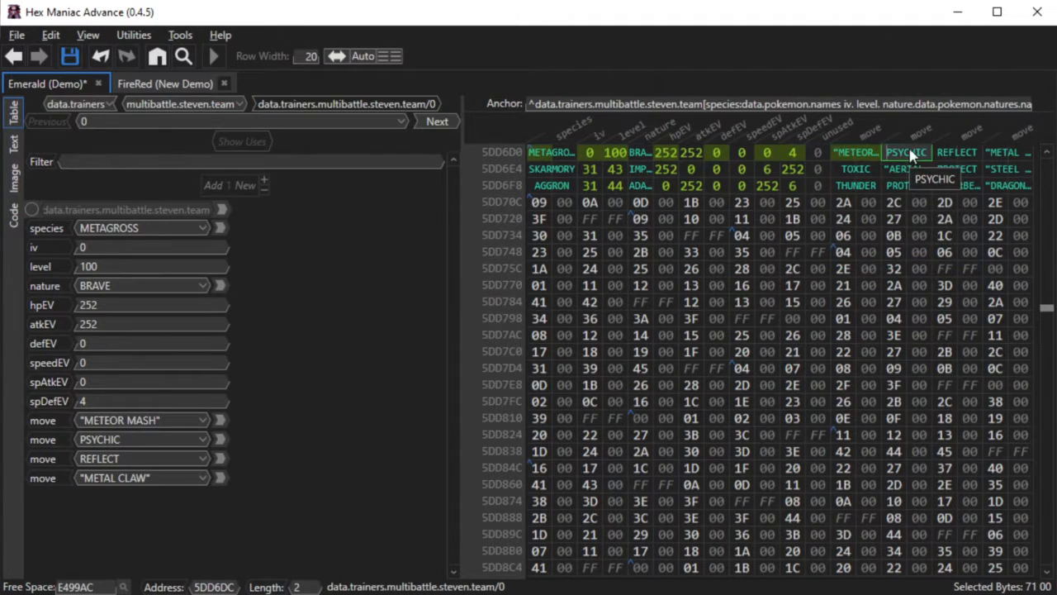
{"action": "type", "text": "shad"}
{"action": "left_click", "coordinate": [958, 157]}
{"action": "type", "text": "sludg"}
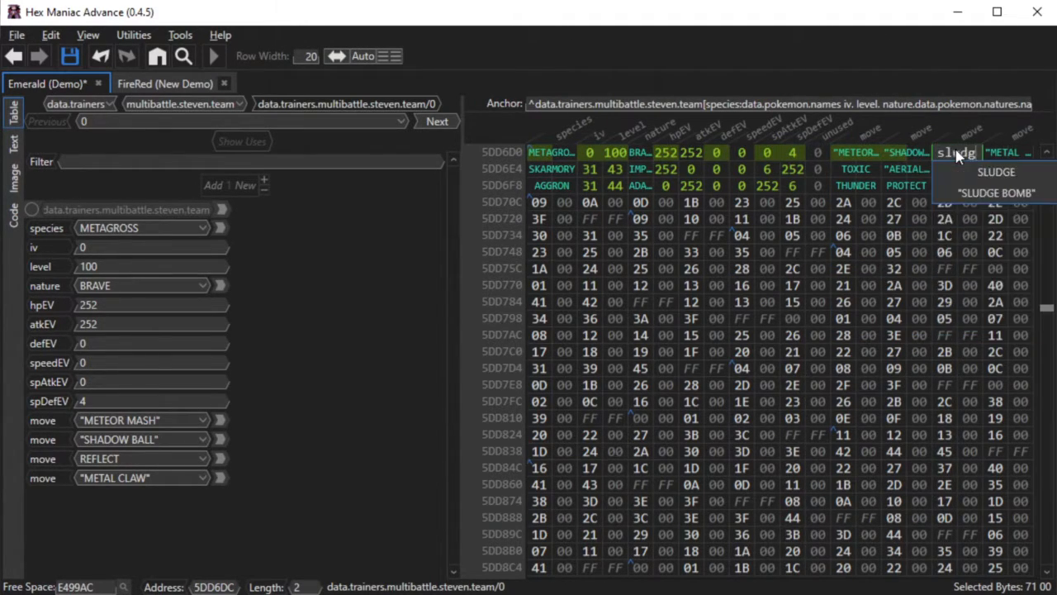
{"action": "left_click", "coordinate": [993, 156]}
{"action": "type", "text": "bric"}
{"action": "left_click", "coordinate": [1003, 172]}
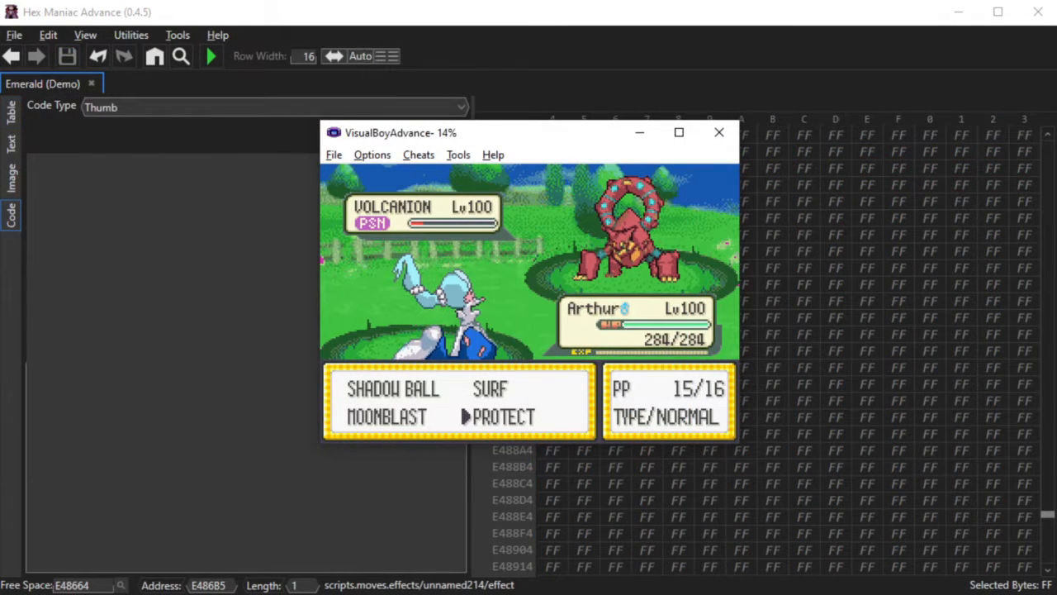
Step: In the VisualBoyAdvance battle, attack VOLCANION with MOONBLAST
{"action": "key", "text": "Up"}
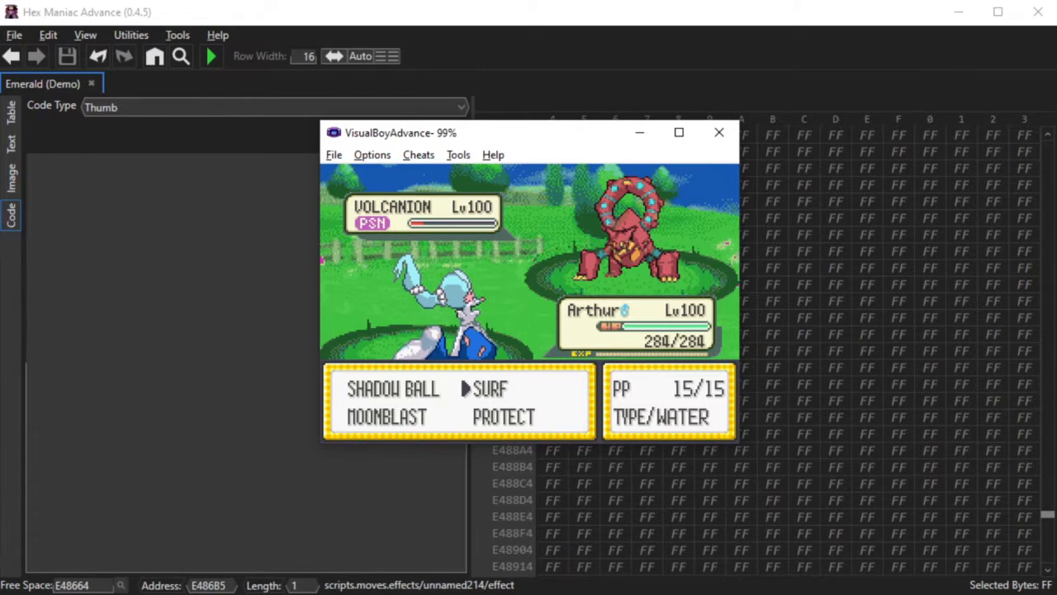
{"action": "key", "text": "Left"}
{"action": "key", "text": "Down"}
{"action": "key", "text": "z"}
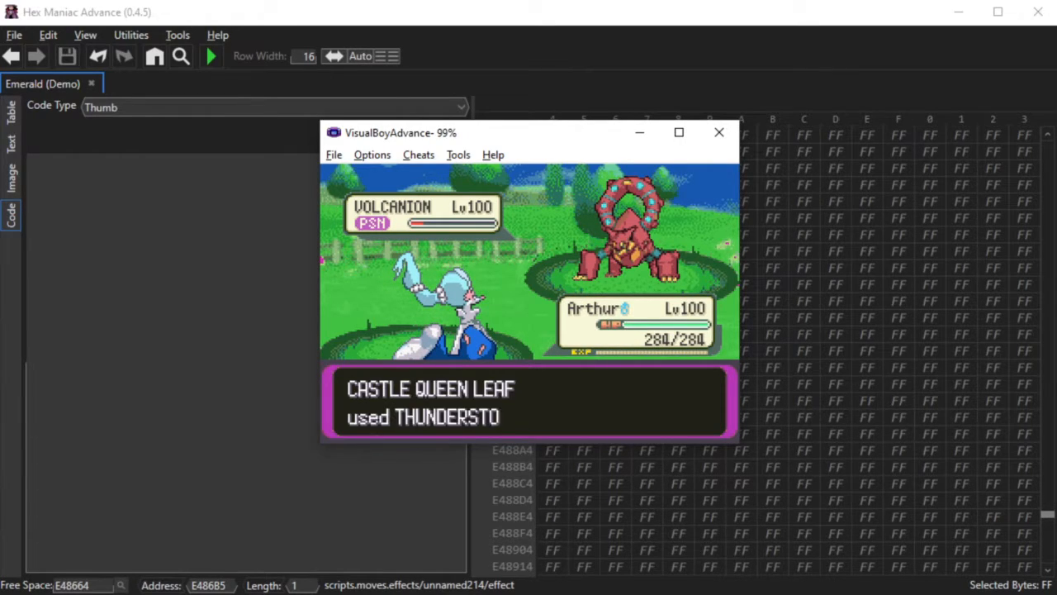